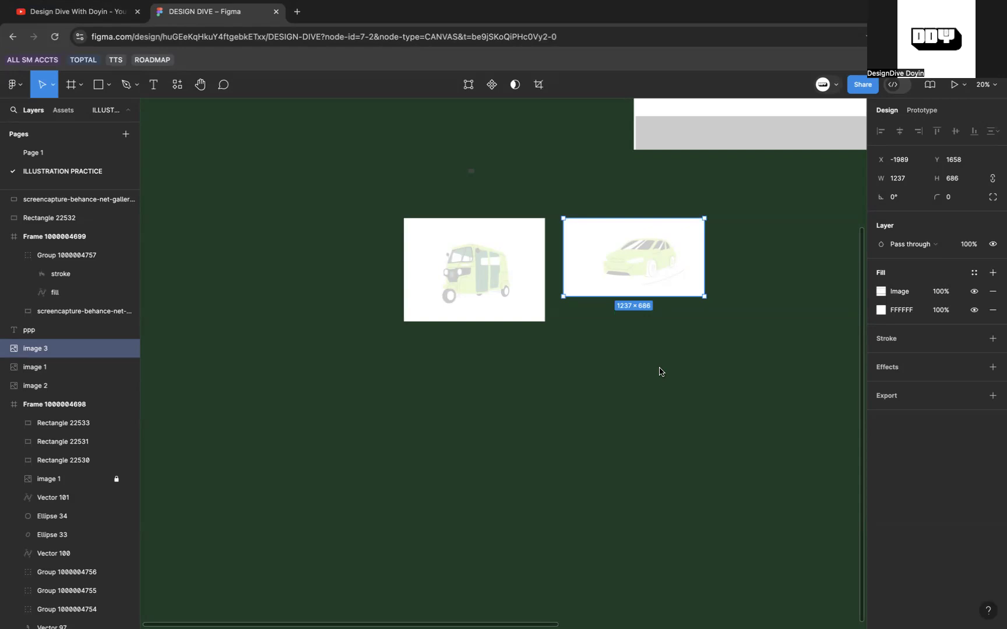
# Examine the existing vehicle illustrations, the reference sheet and the car reference image on the canvas.
pyautogui.scroll(5, 661, 371)
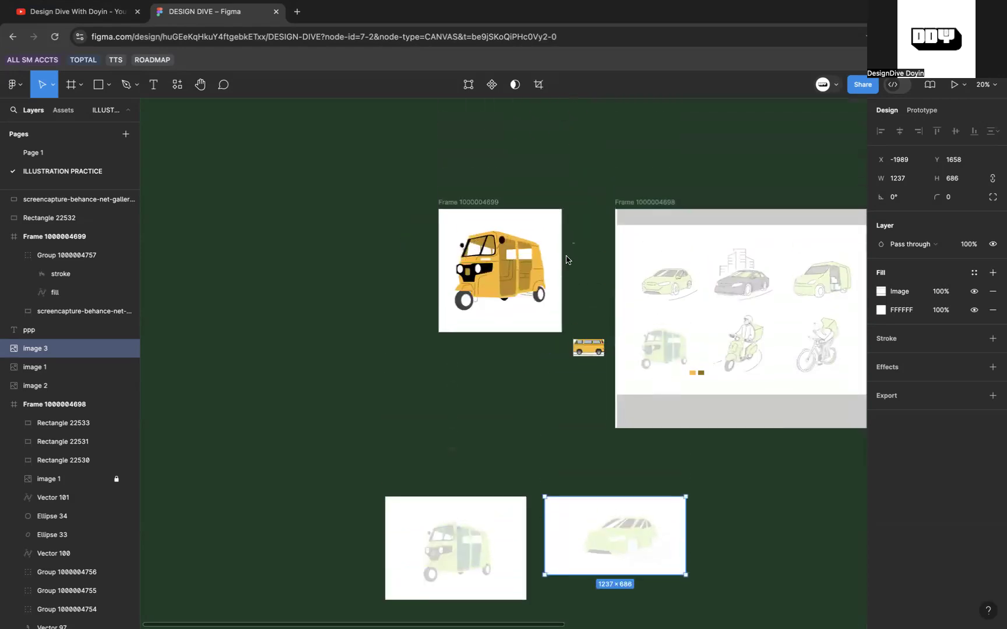
pyautogui.scroll(5, 566, 260)
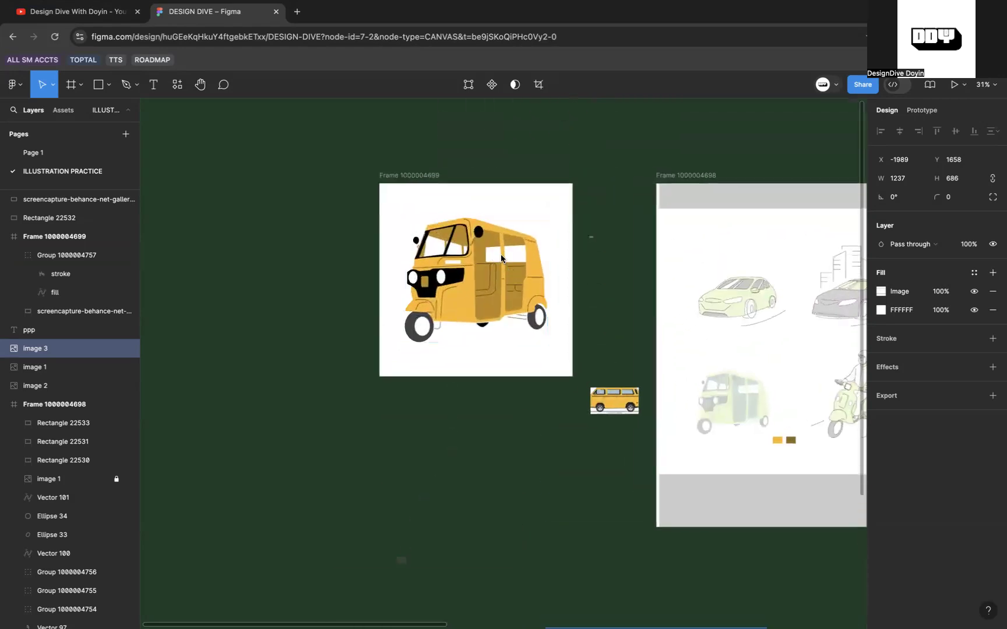
pyautogui.hscroll(5, 606, 299)
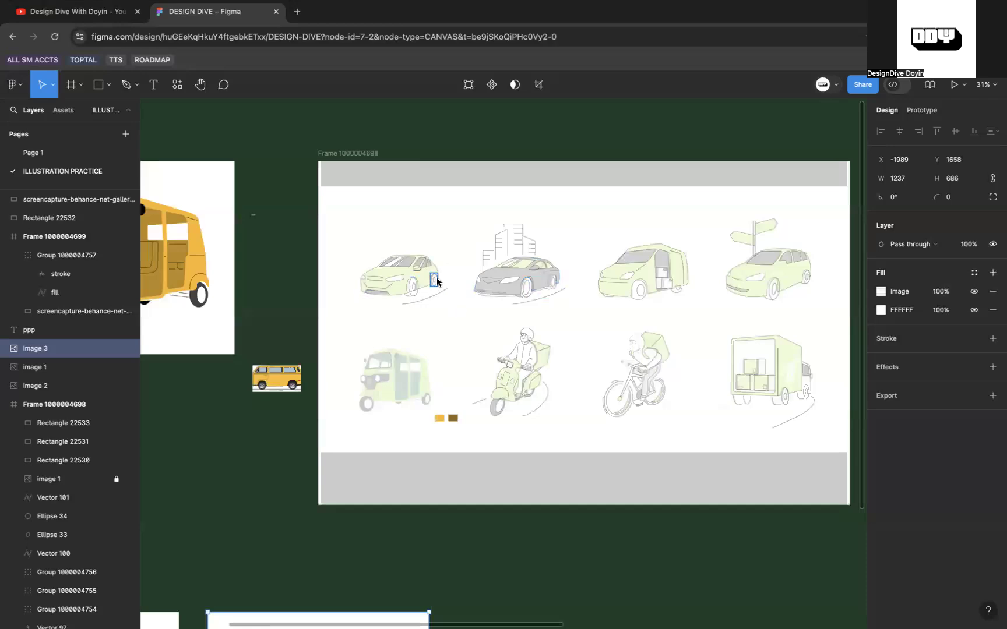
pyautogui.scroll(3, 438, 287)
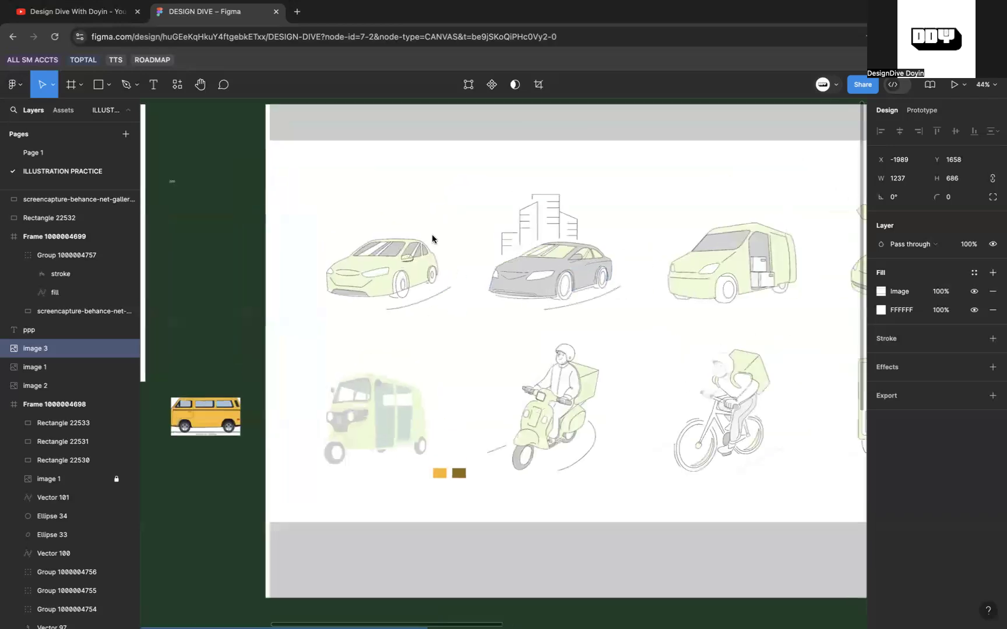
pyautogui.scroll(-1, 449, 245)
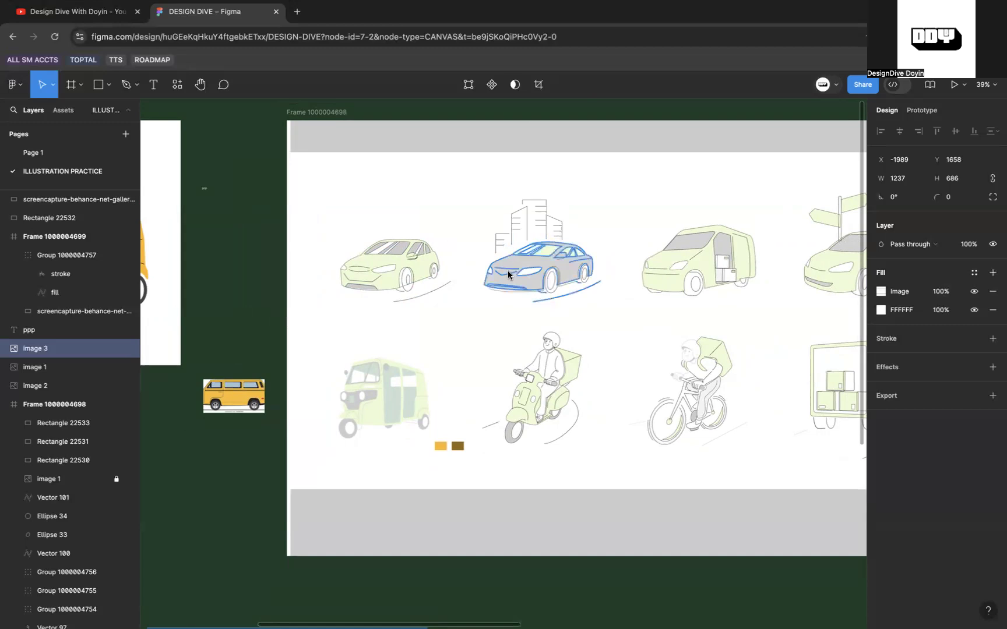
pyautogui.scroll(-2, 507, 271)
pyautogui.scroll(-4, 507, 270)
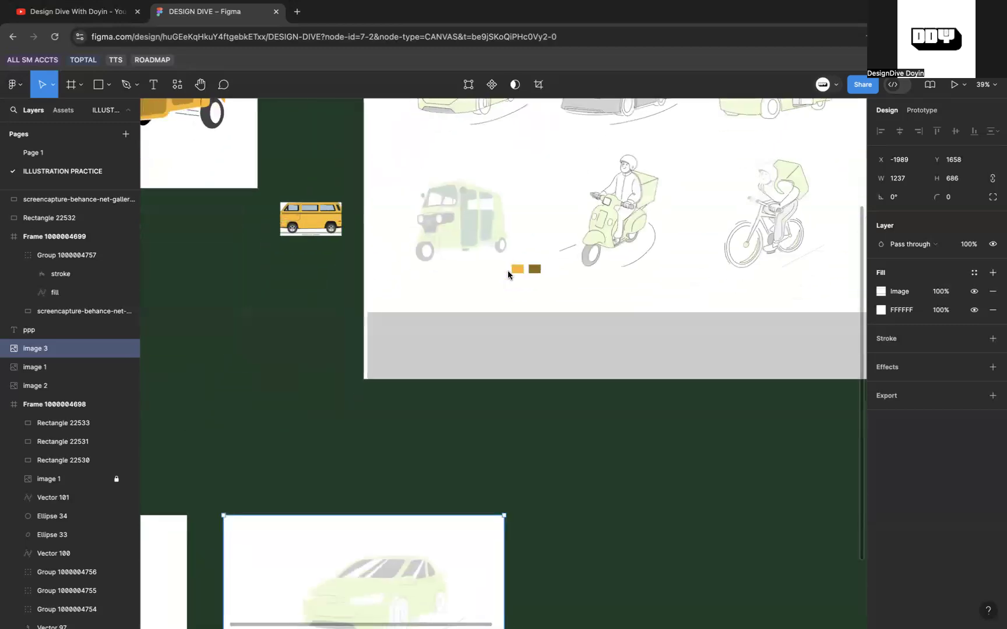
pyautogui.scroll(3, 507, 271)
pyautogui.scroll(3, 504, 197)
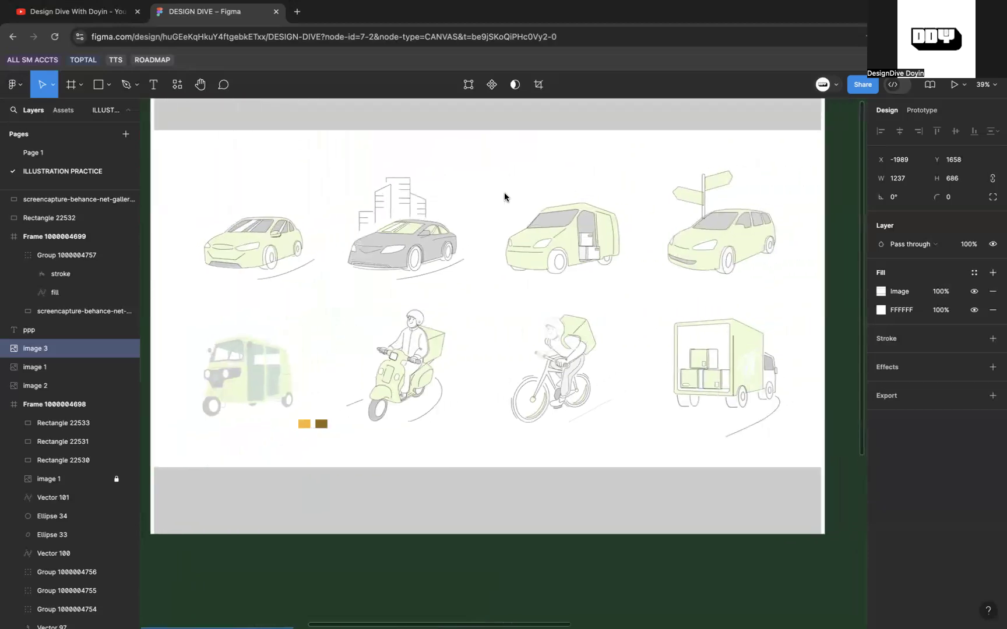
pyautogui.scroll(3, 515, 267)
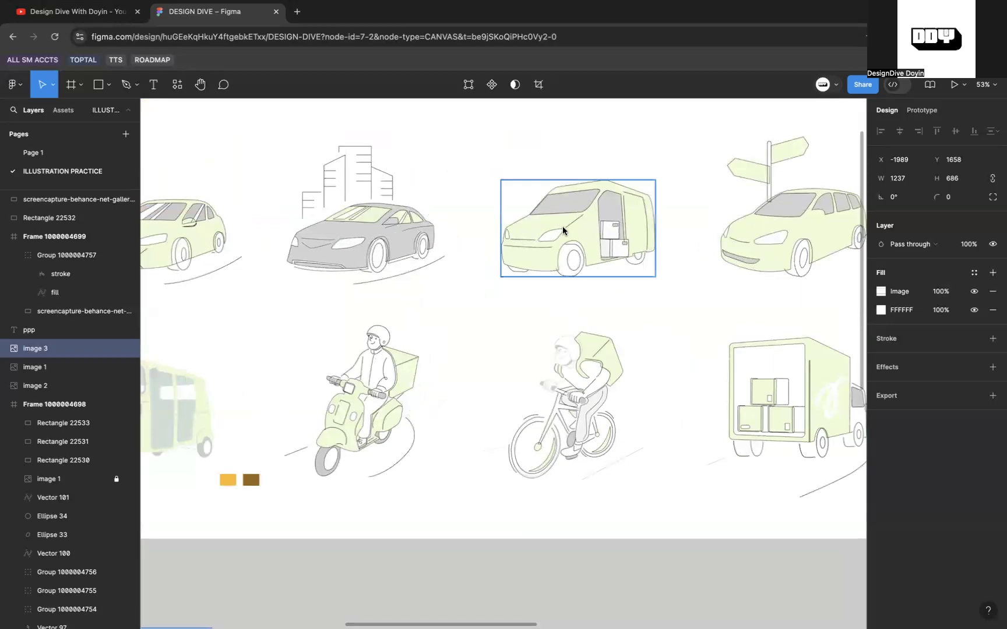
pyautogui.hscroll(-1, 567, 235)
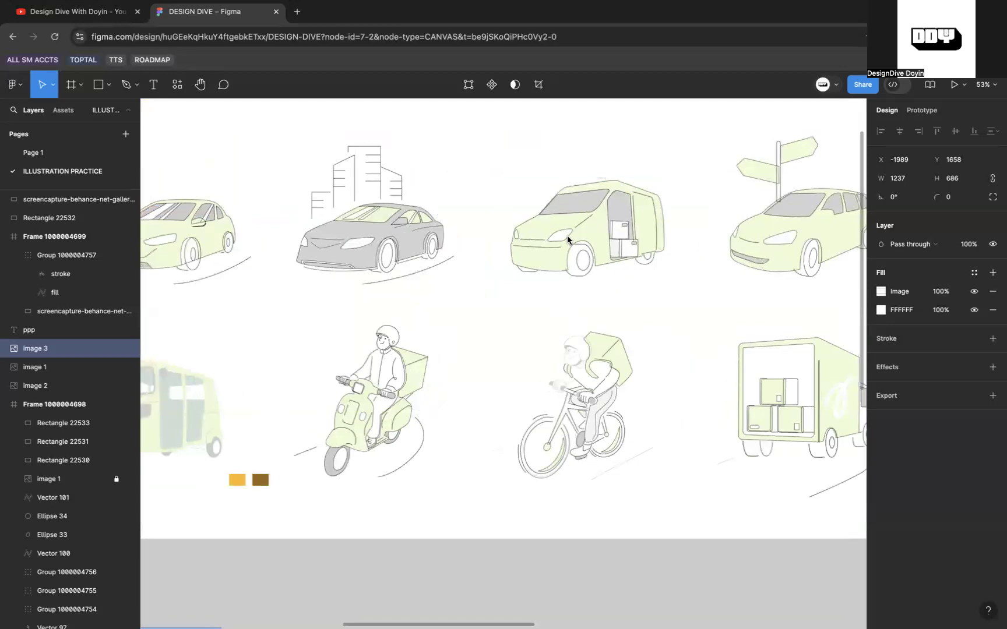
pyautogui.hscroll(-5, 567, 235)
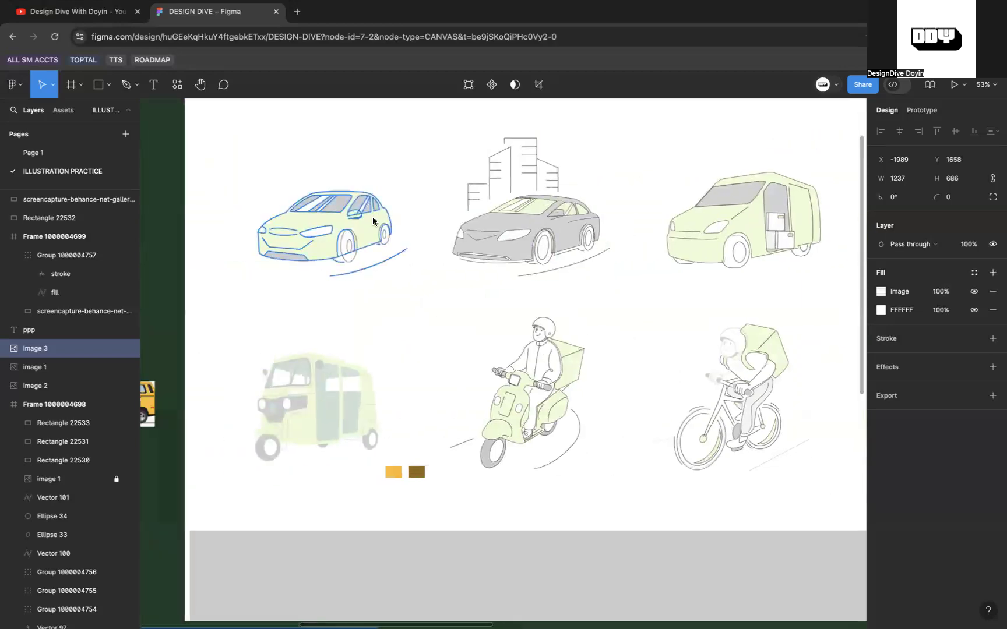
pyautogui.scroll(-1, 381, 252)
pyautogui.hscroll(-2, 381, 252)
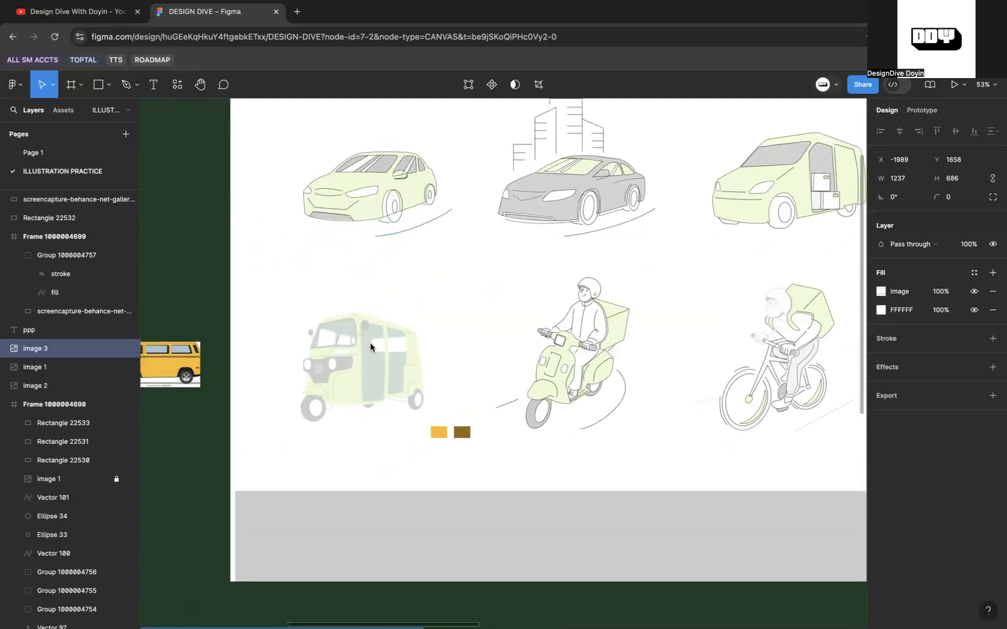
pyautogui.scroll(-5, 376, 367)
pyautogui.hscroll(-1, 376, 367)
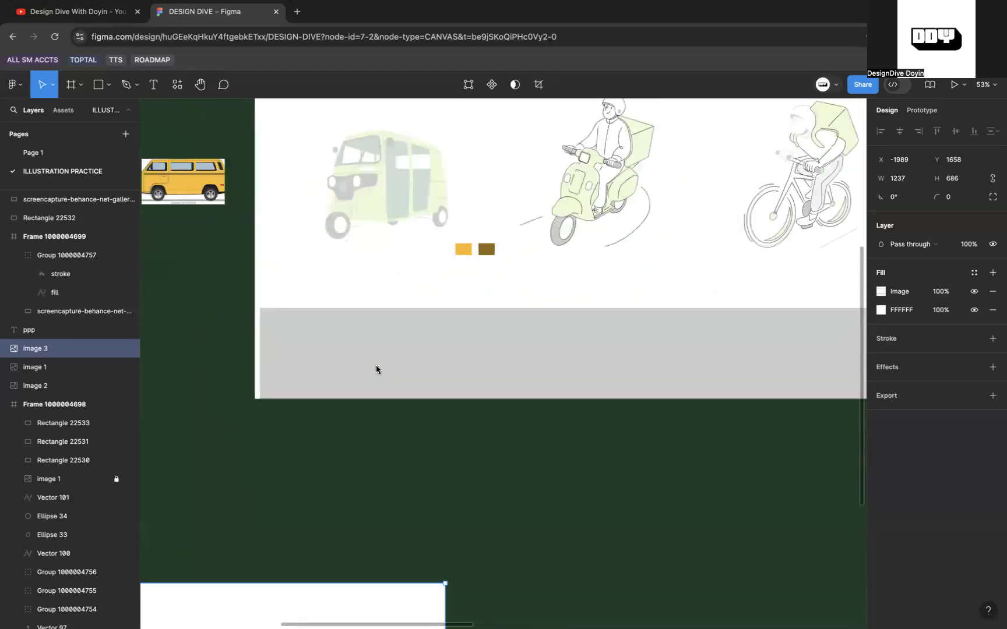
pyautogui.scroll(-9, 376, 369)
pyautogui.hscroll(-4, 376, 369)
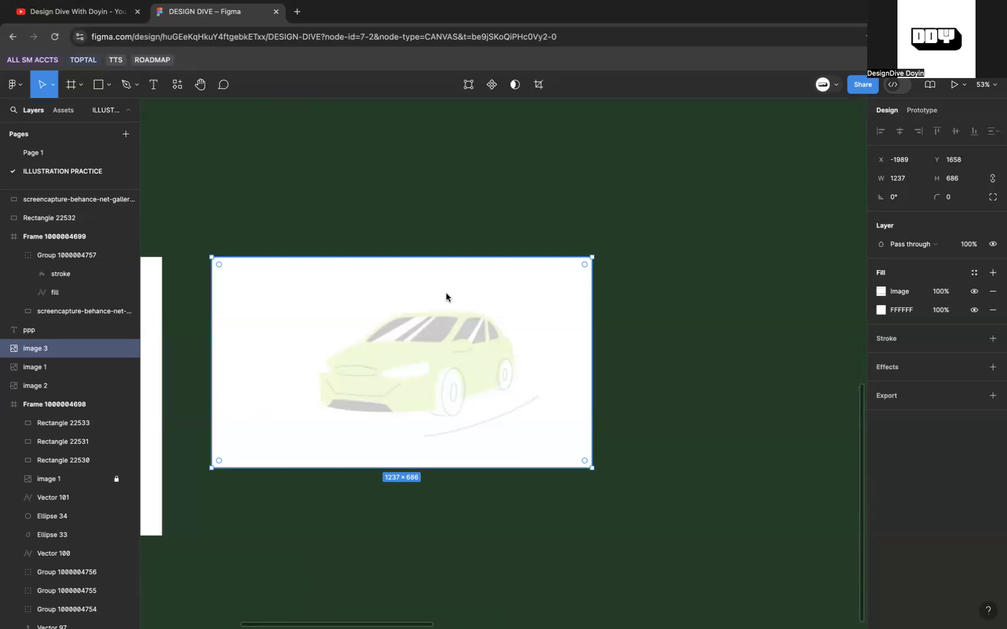
pyautogui.scroll(-1, 446, 297)
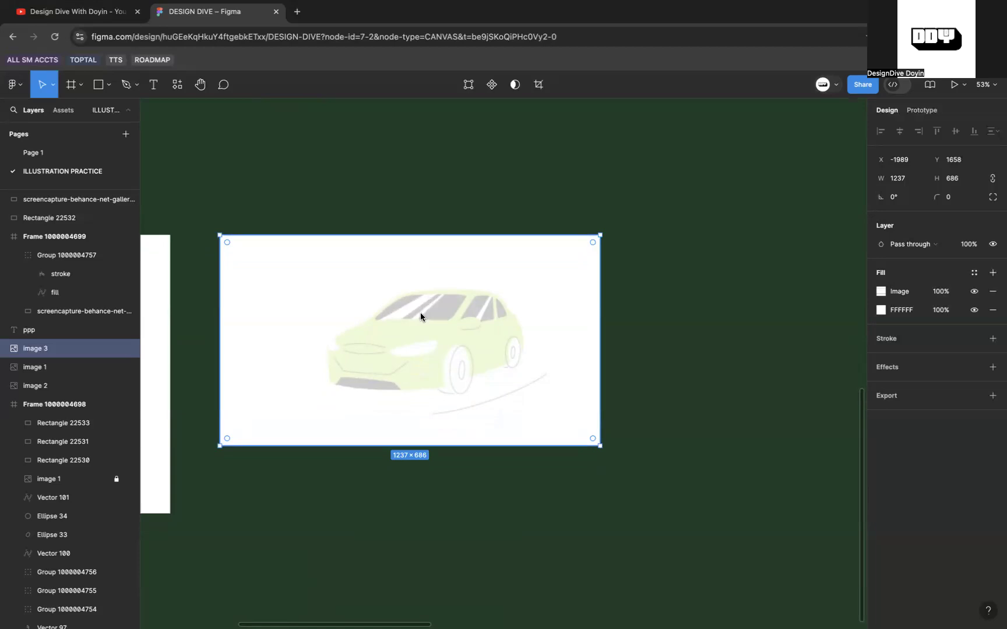
# Create a new frame beside the car reference image and set its size to 1920 × 1080.
pyautogui.hscroll(5, 554, 288)
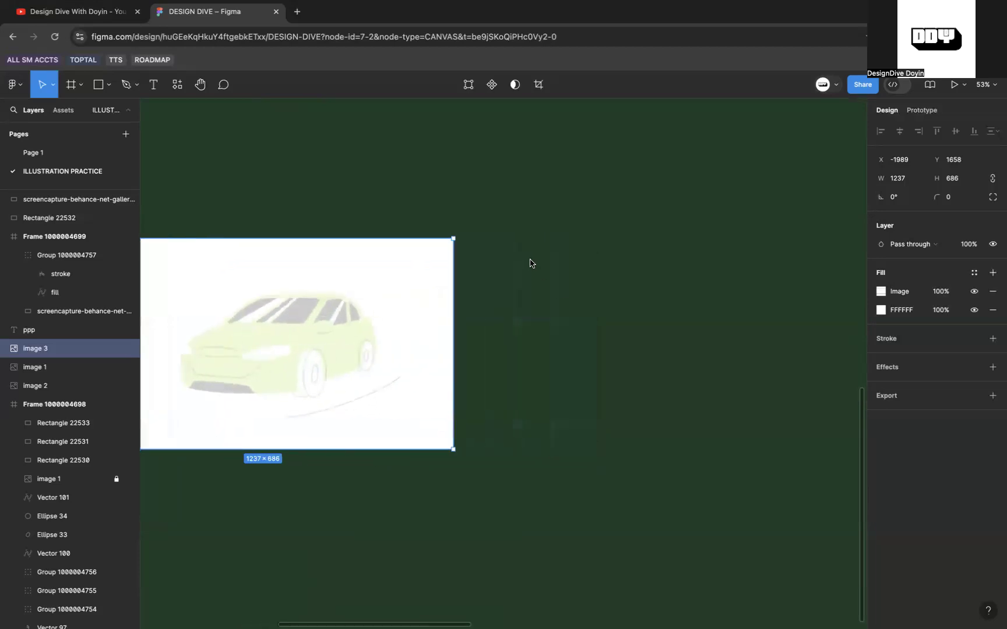
pyautogui.click(499, 252)
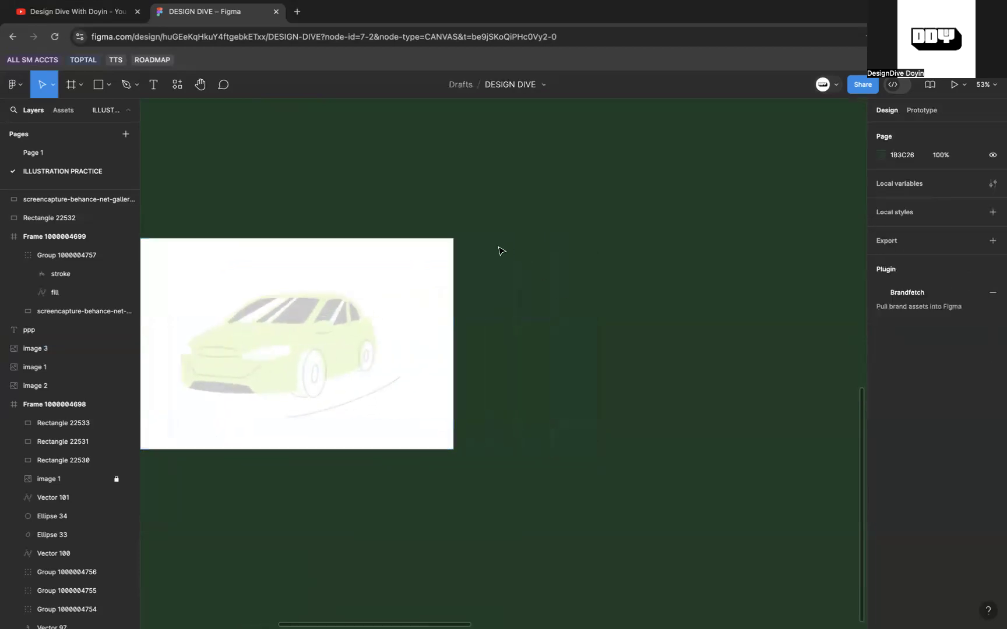
pyautogui.press('f')
pyautogui.moveTo(491, 238); pyautogui.dragTo(790, 453)
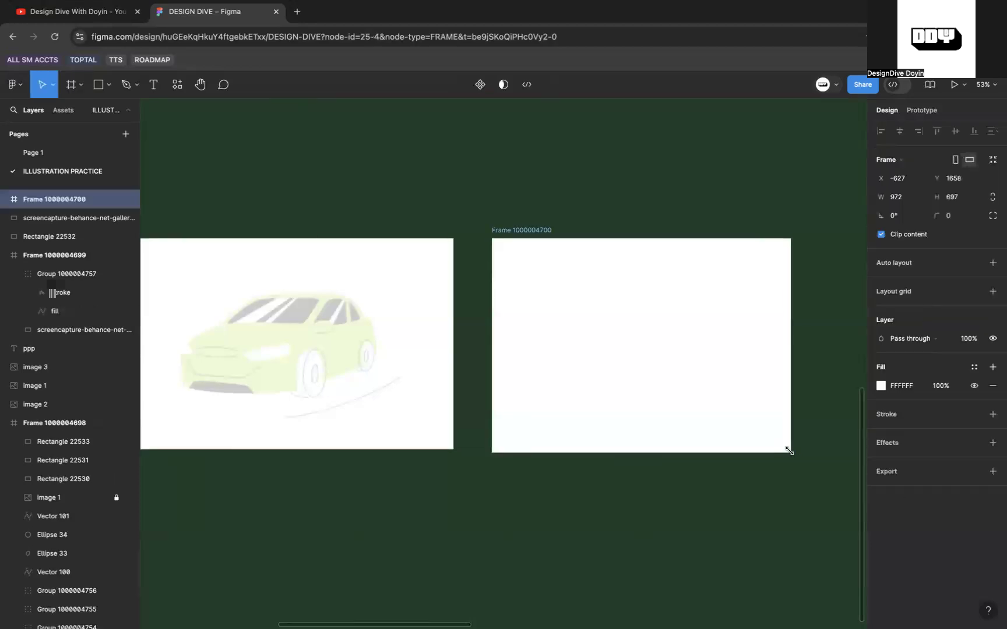
pyautogui.click(899, 197)
pyautogui.write('1920')
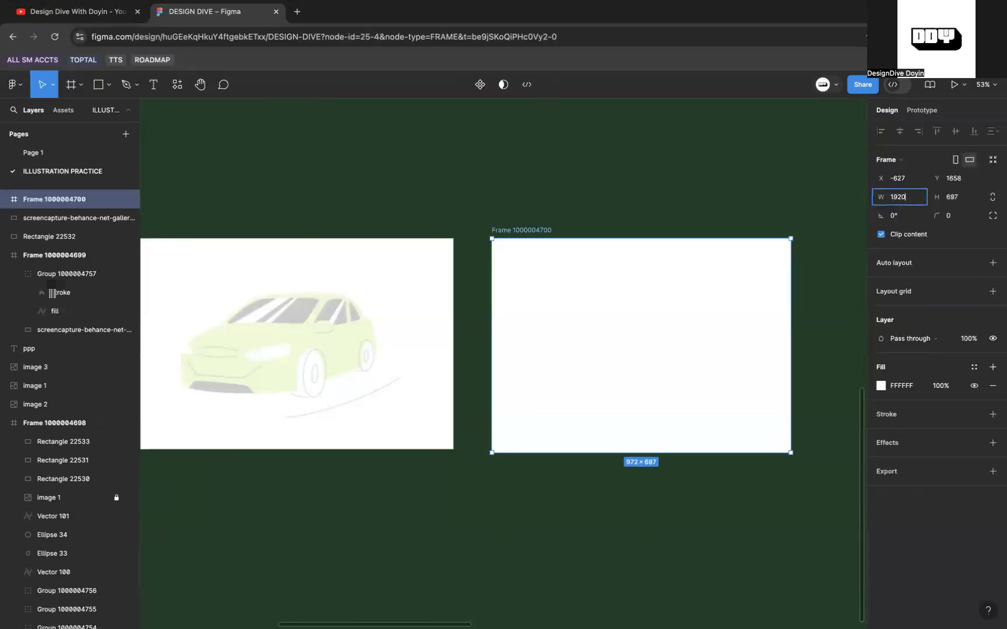
pyautogui.press('Return')
pyautogui.click(955, 197)
pyautogui.write('1')
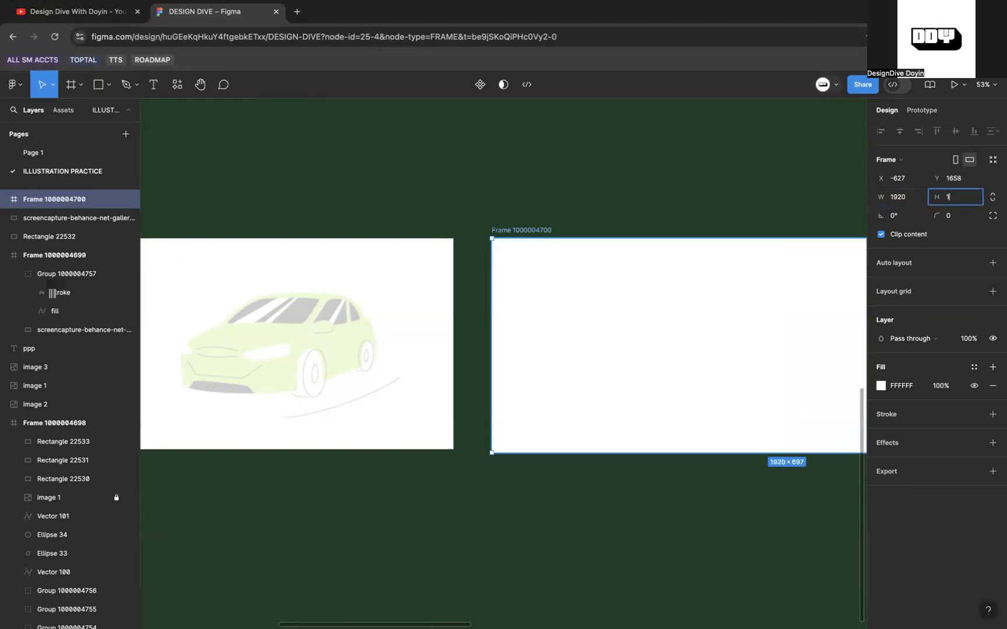
pyautogui.write('080')
pyautogui.press('Return')
# Move the car reference image into the 1920 × 1080 frame and centre it horizontally and vertically.
pyautogui.scroll(-3, 618, 245)
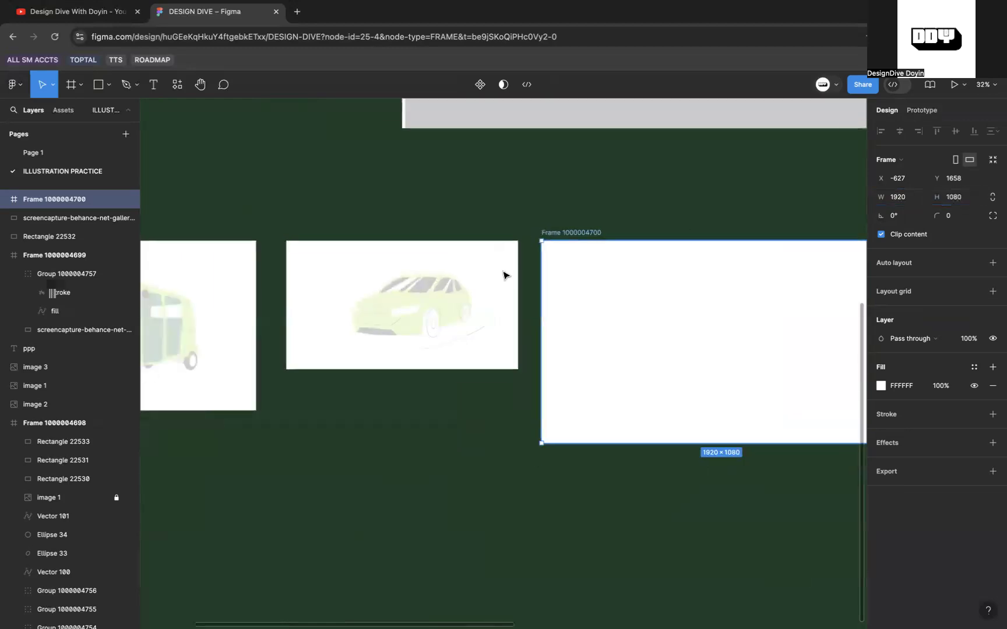
pyautogui.click(420, 298)
pyautogui.press('Delete')
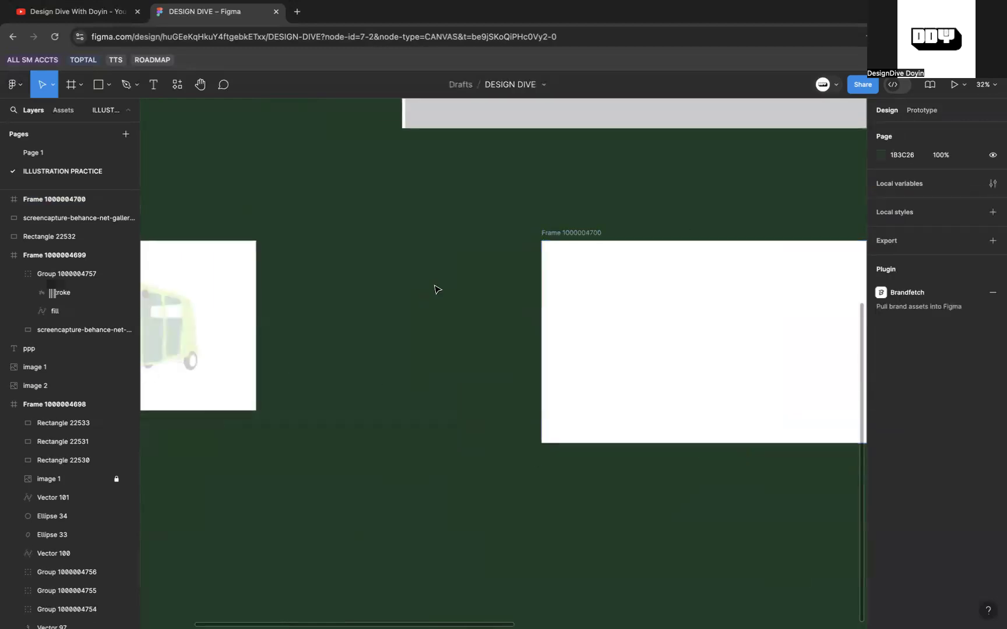
pyautogui.click(557, 238)
pyautogui.hotkey('ctrl', 'v')
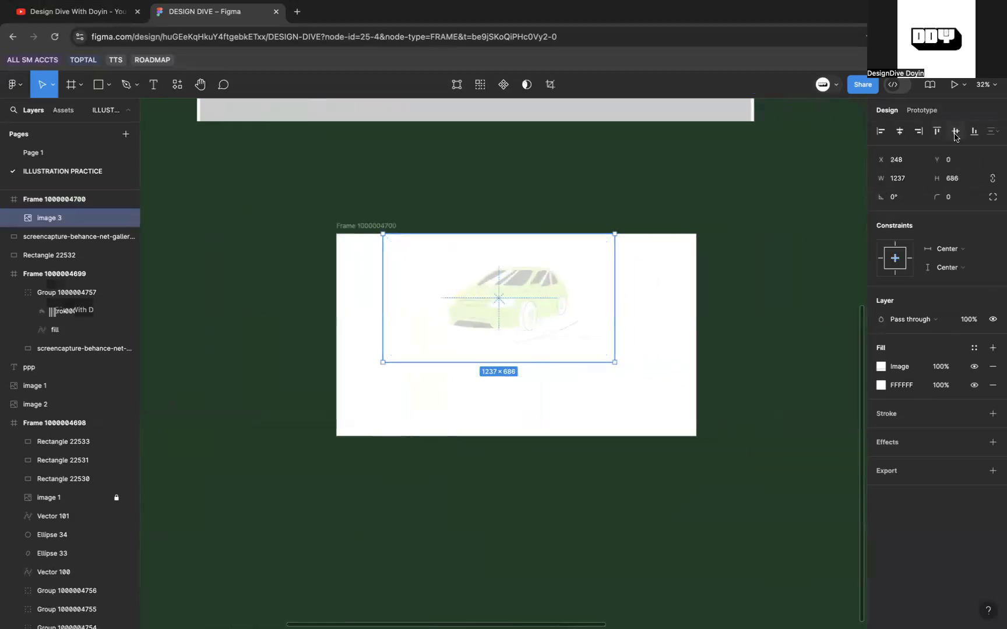
pyautogui.click(899, 132)
# Scale the car image up to about 1822 × 1010 and centre it in the frame.
pyautogui.press('k')
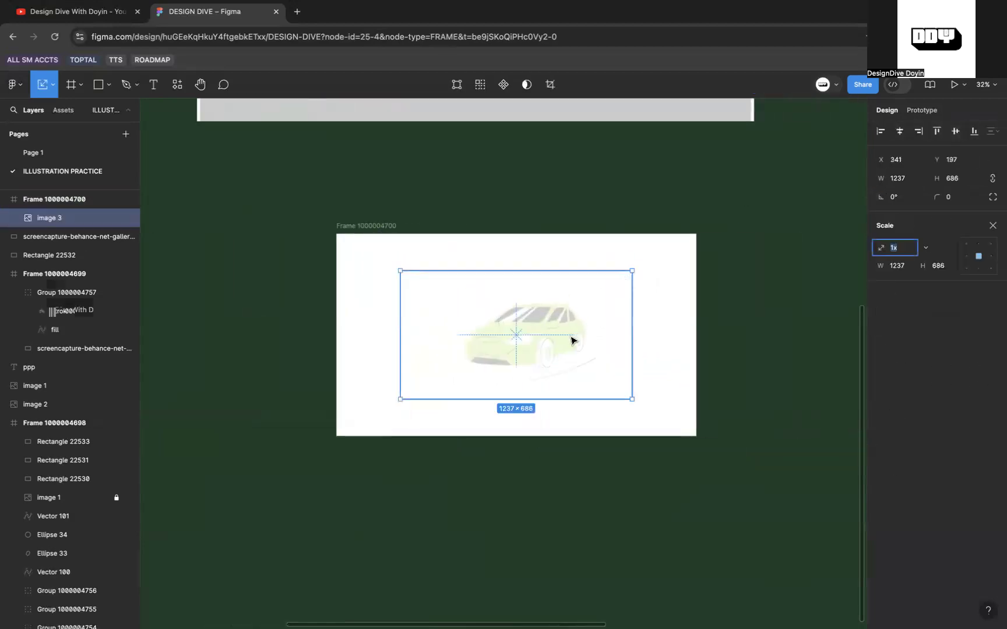
pyautogui.moveTo(634, 322); pyautogui.dragTo(681, 322)
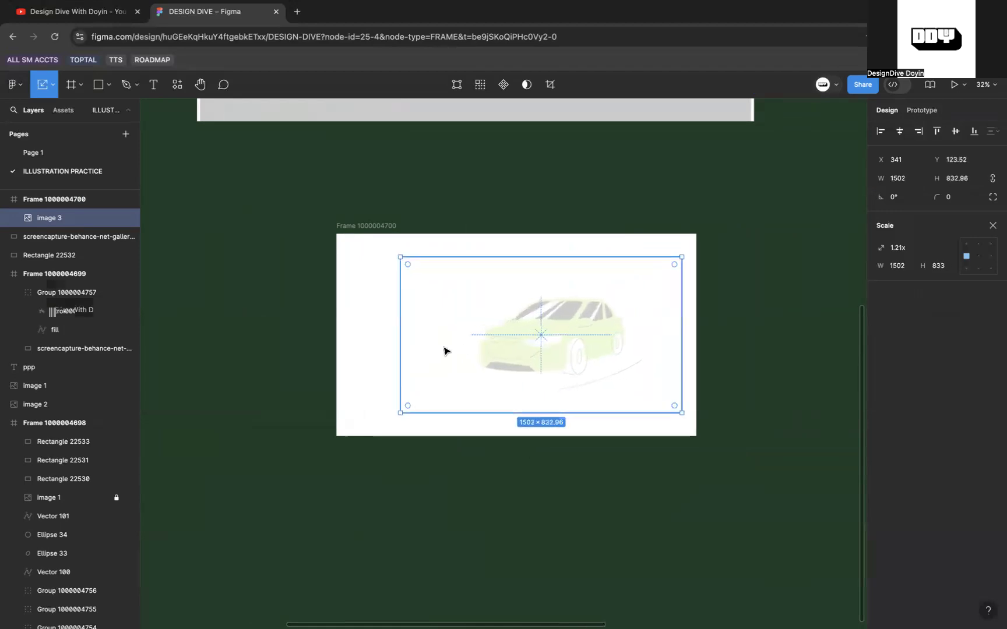
pyautogui.moveTo(400, 338); pyautogui.dragTo(340, 346)
pyautogui.hscroll(5, 449, 383)
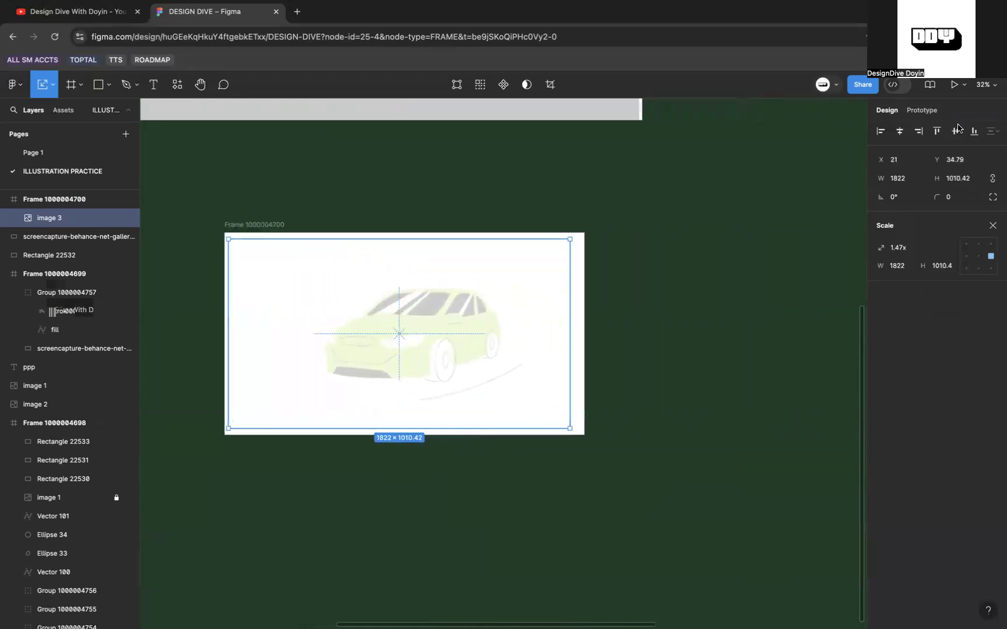
pyautogui.click(899, 133)
pyautogui.click(953, 134)
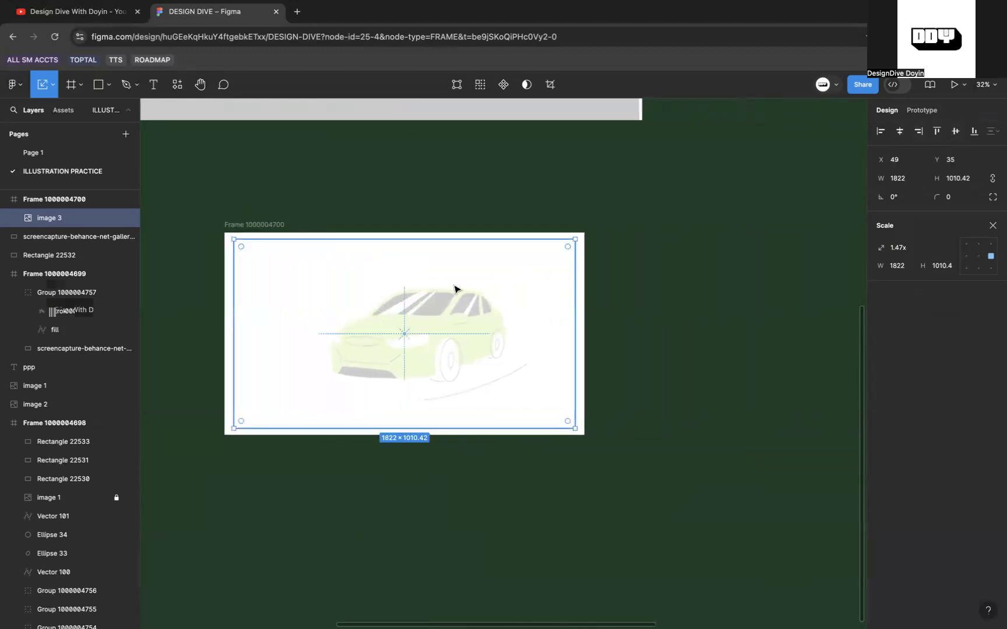
# Duplicate the scaled car image beside the frame and view the copy's image fill settings.
pyautogui.moveTo(455, 288); pyautogui.dragTo(821, 283)
pyautogui.click(993, 226)
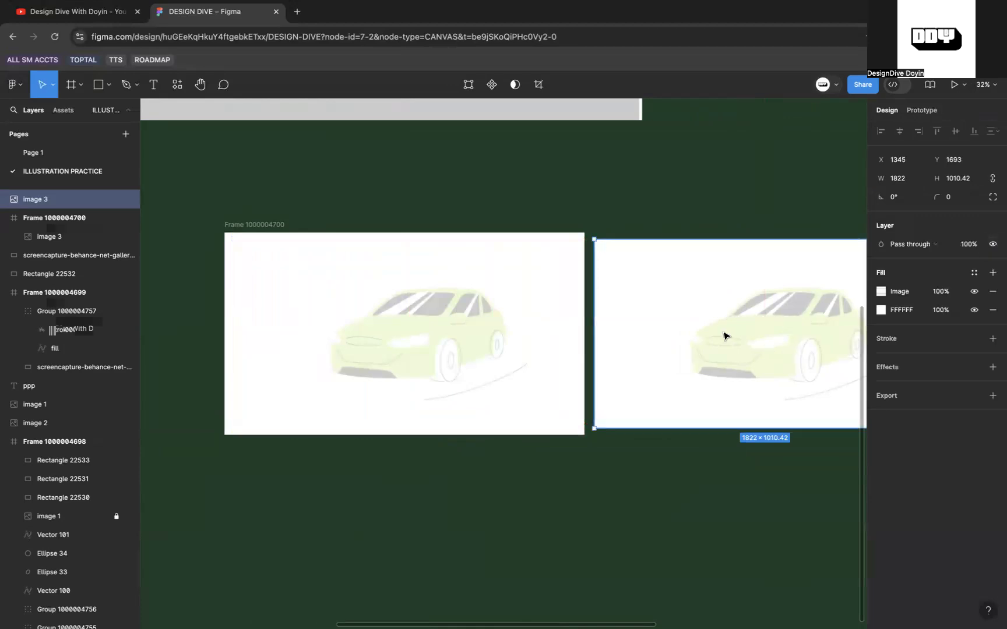
pyautogui.click(881, 291)
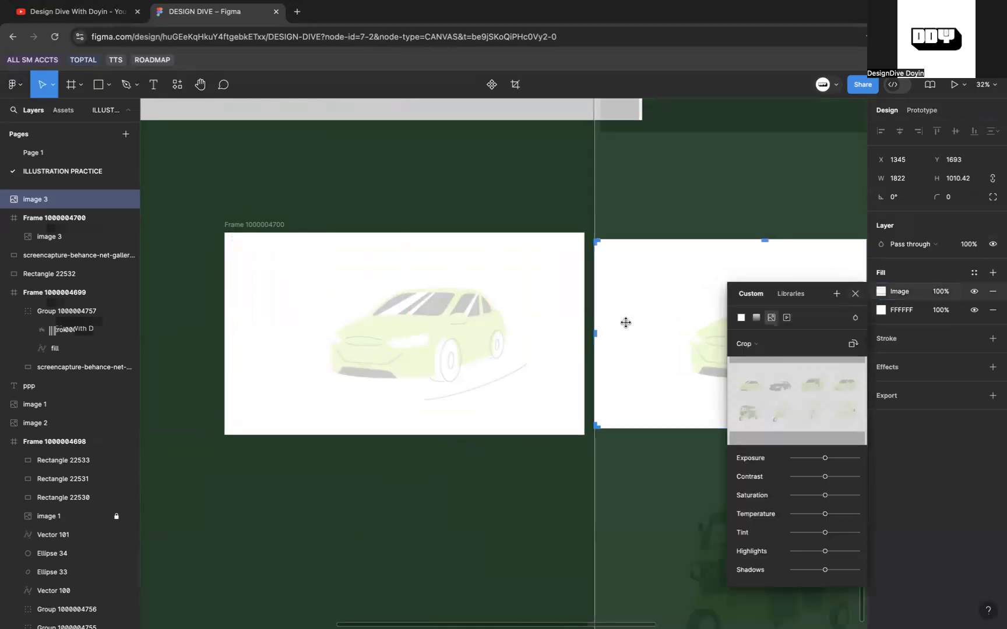
pyautogui.click(529, 353)
pyautogui.click(529, 521)
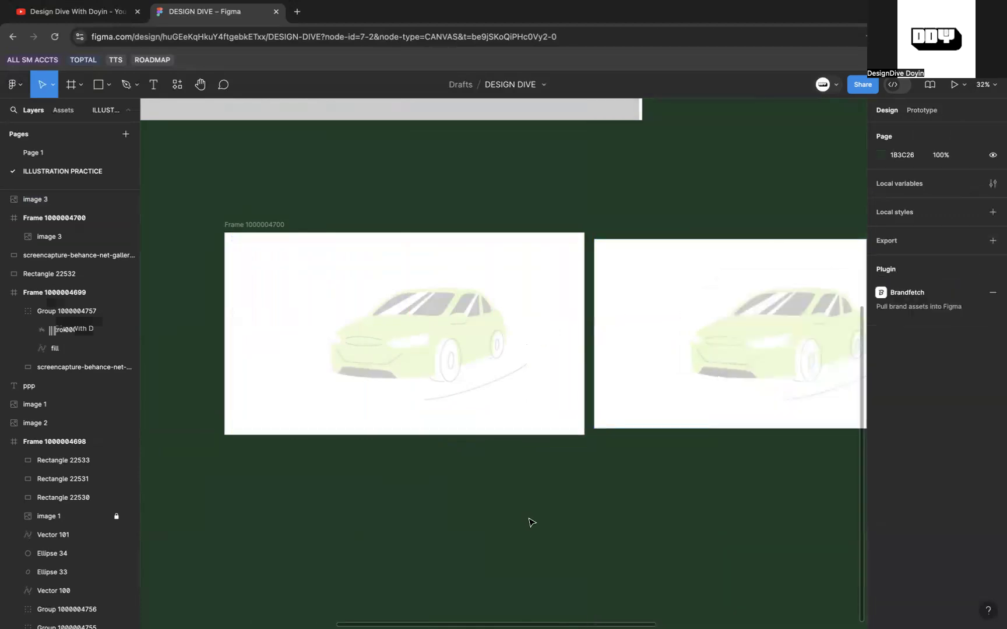
# Try hiding the FFFFFF fill of the car image copy outside the frame.
pyautogui.click(734, 332)
pyautogui.scroll(-5, 735, 330)
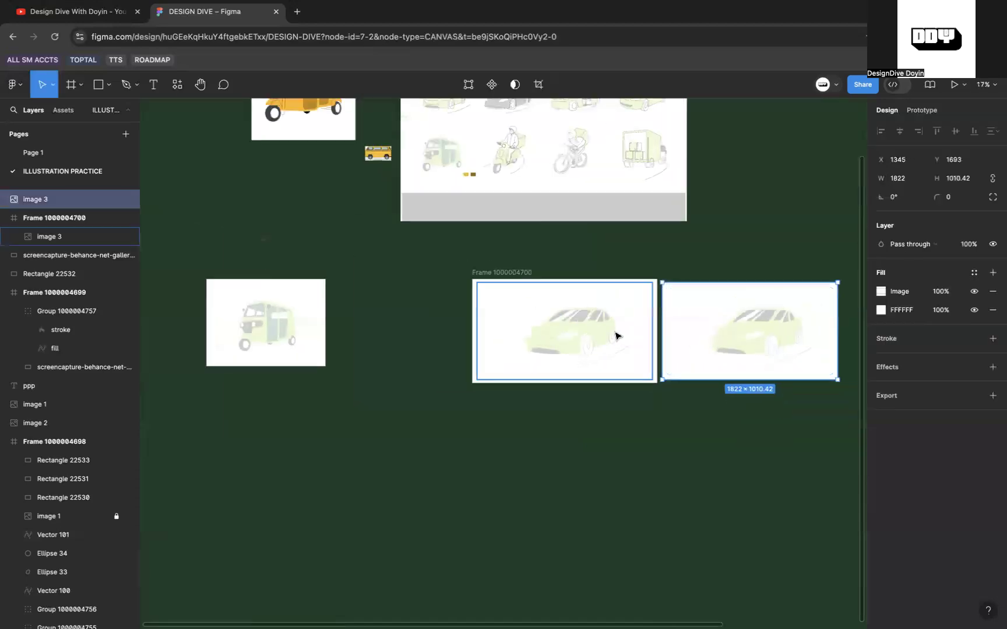
pyautogui.scroll(4, 618, 336)
pyautogui.click(974, 310)
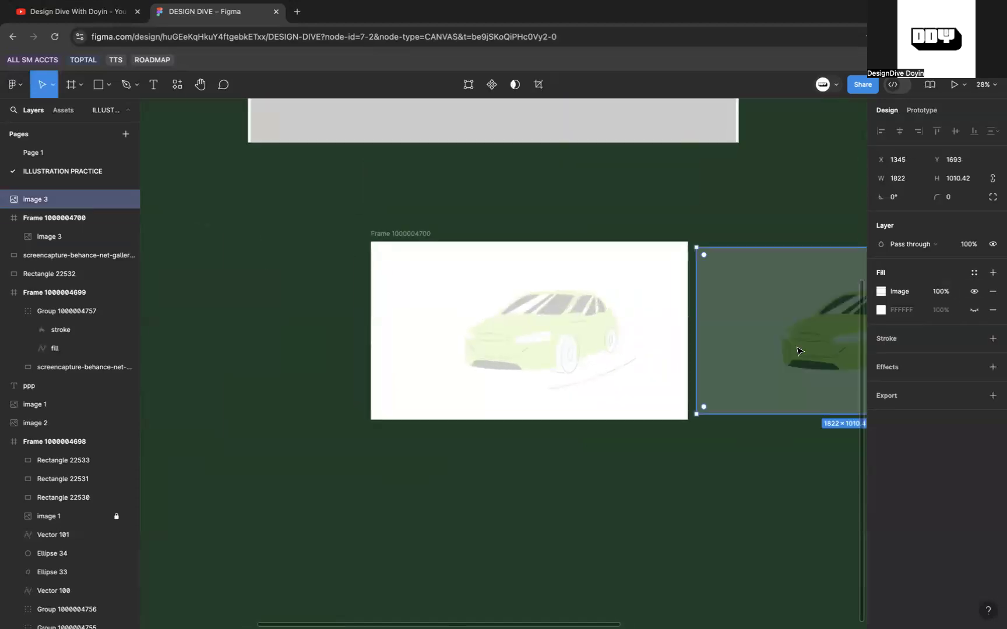
pyautogui.hscroll(3, 799, 351)
pyautogui.press('super+z')
# With the Pen tool, trace the hood's upper edge as a curve from about X 593.5, Y 541 to X 760, Y 446.
pyautogui.hscroll(-3, 508, 330)
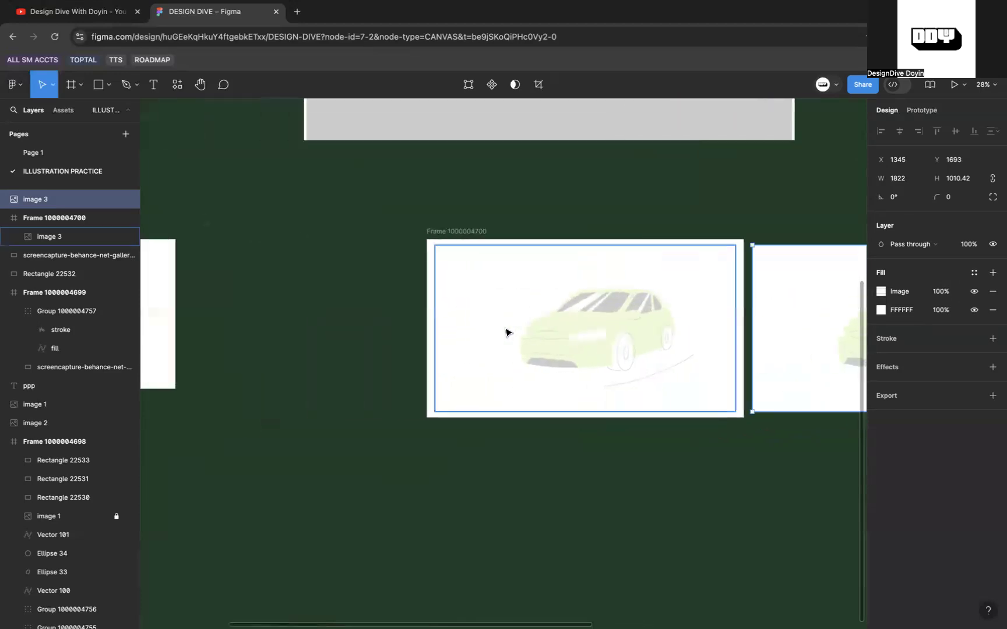
pyautogui.scroll(3, 506, 332)
pyautogui.hscroll(3, 506, 332)
pyautogui.scroll(3, 507, 332)
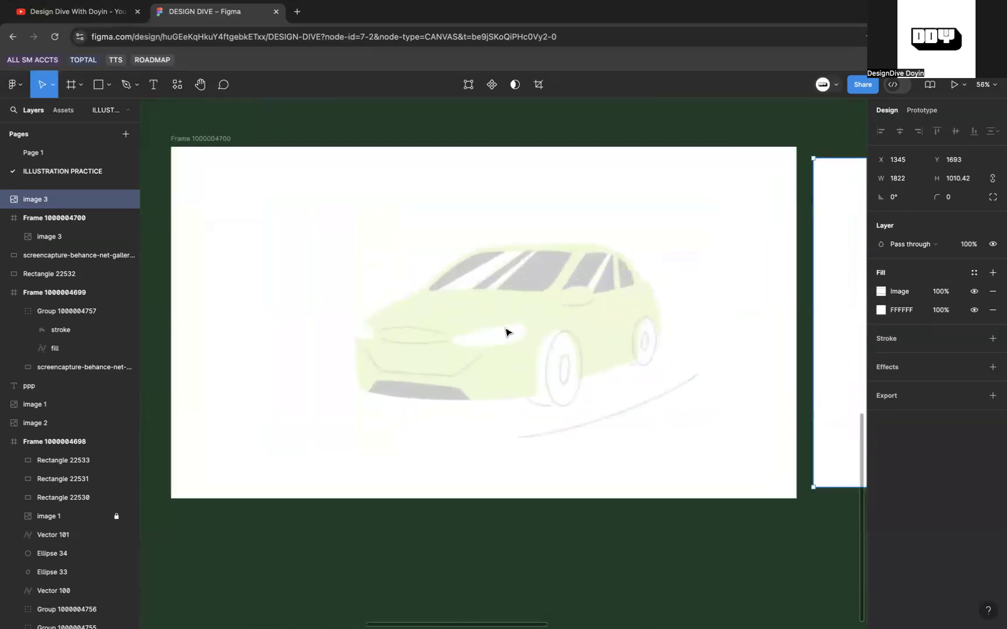
pyautogui.click(461, 331)
pyautogui.press('p')
pyautogui.scroll(6, 460, 331)
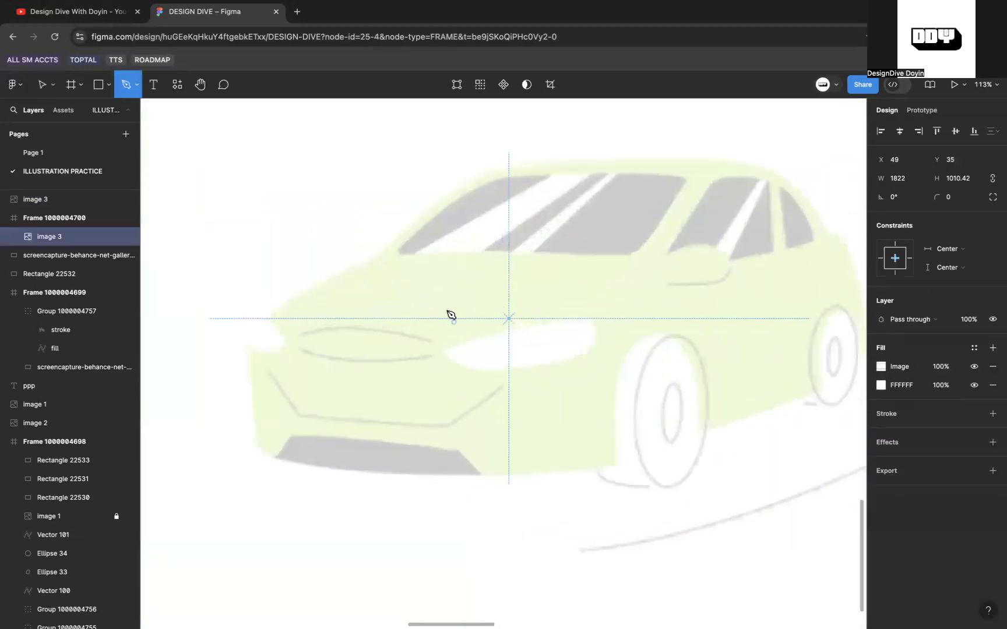
pyautogui.scroll(4, 280, 318)
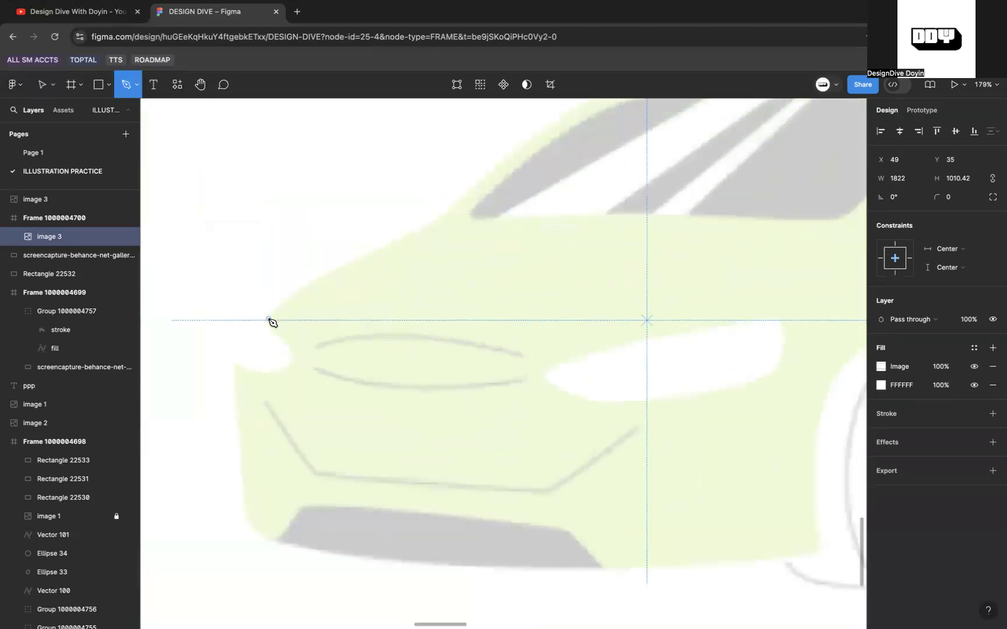
pyautogui.click(264, 321)
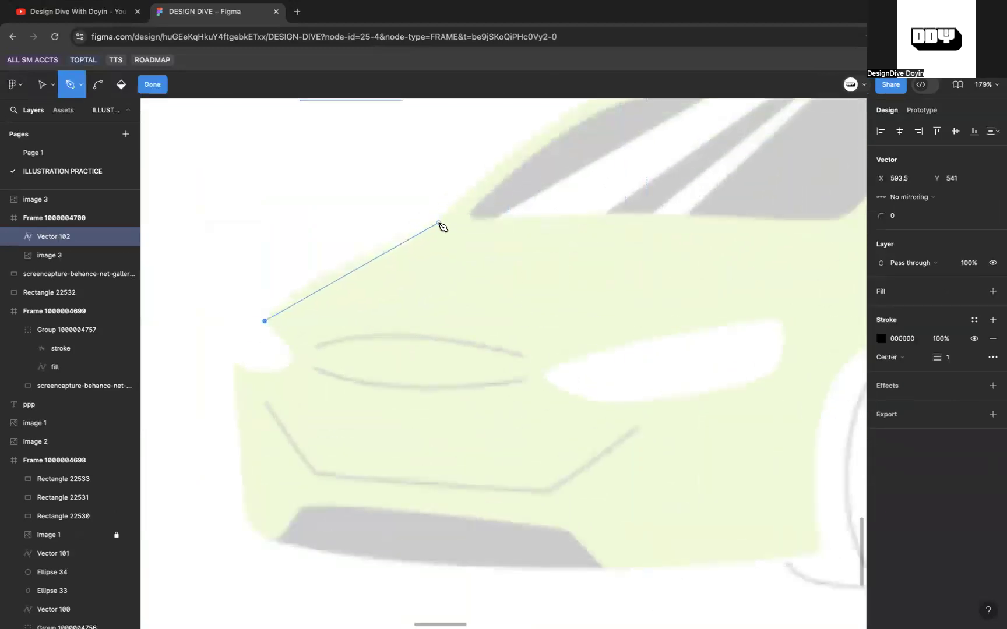
pyautogui.click(438, 222)
pyautogui.moveTo(457, 226); pyautogui.dragTo(525, 204)
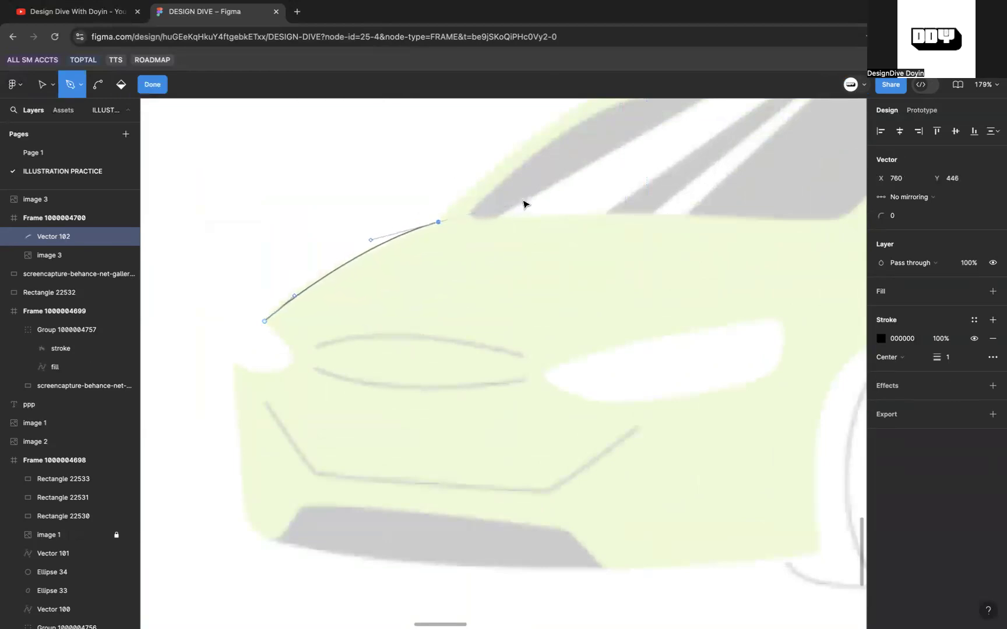
# Continue the outline along the windshield's front edge to X 903.5, Y 328 and onto the roof at X 992.5, Y 304.
pyautogui.scroll(4, 525, 203)
pyautogui.hscroll(2, 525, 203)
pyautogui.click(320, 458)
pyautogui.moveTo(469, 335); pyautogui.dragTo(530, 314)
pyautogui.scroll(10, 530, 316)
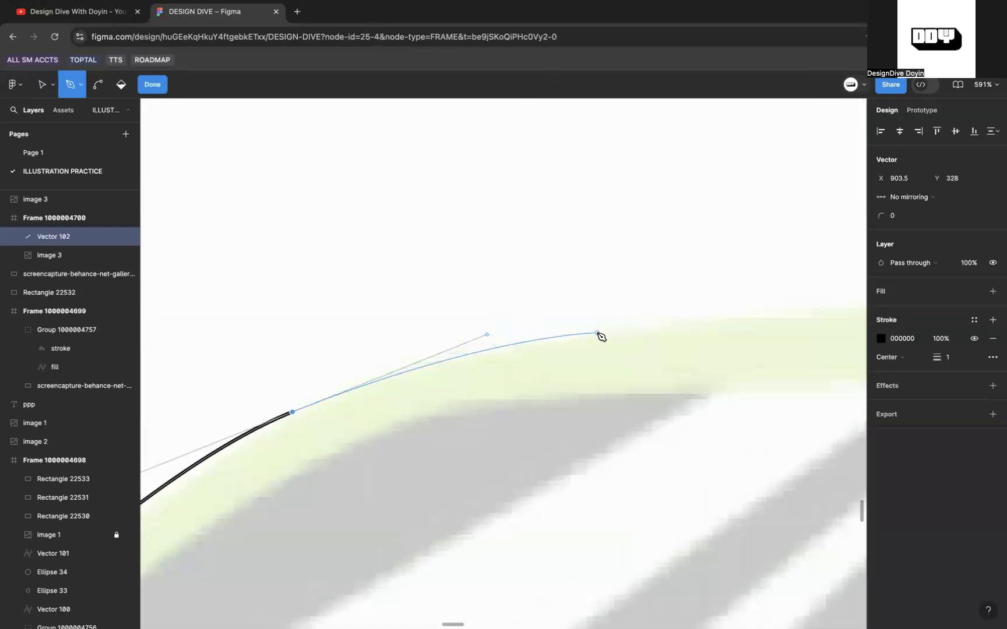
pyautogui.moveTo(598, 331); pyautogui.dragTo(638, 328)
# Trace the roof line as a gentle curve to the rear end of the roof at about X 1323, Y 304.
pyautogui.scroll(-10, 639, 328)
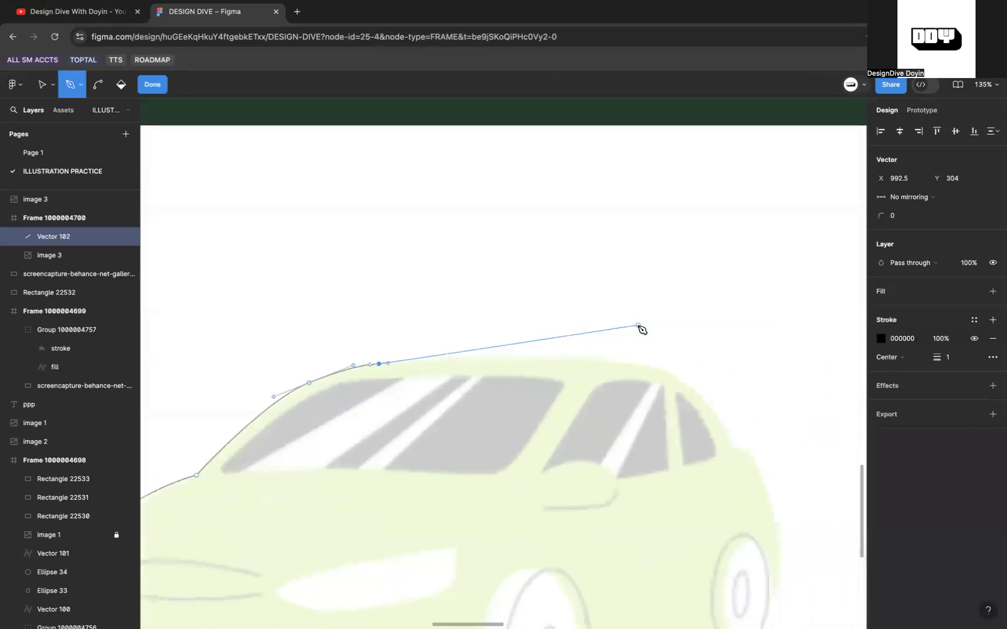
pyautogui.scroll(6, 637, 367)
pyautogui.moveTo(589, 362); pyautogui.dragTo(710, 381)
pyautogui.moveTo(752, 406); pyautogui.dragTo(761, 409)
# Extend the outline in a curve down past the rear side window to about X 1443.5, Y 410.5.
pyautogui.scroll(-5, 761, 408)
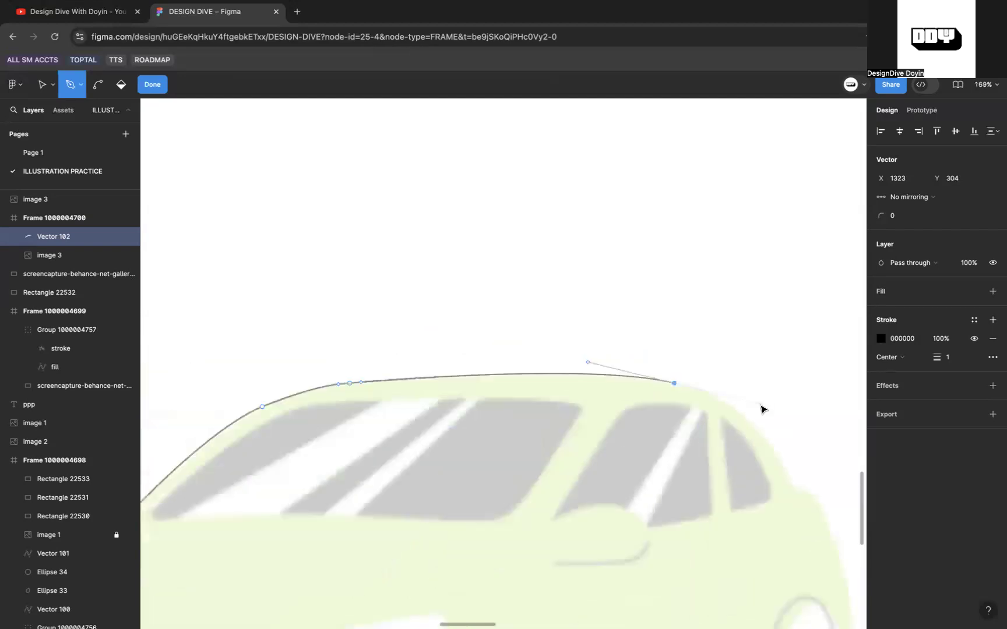
pyautogui.hscroll(3, 761, 408)
pyautogui.scroll(4, 695, 484)
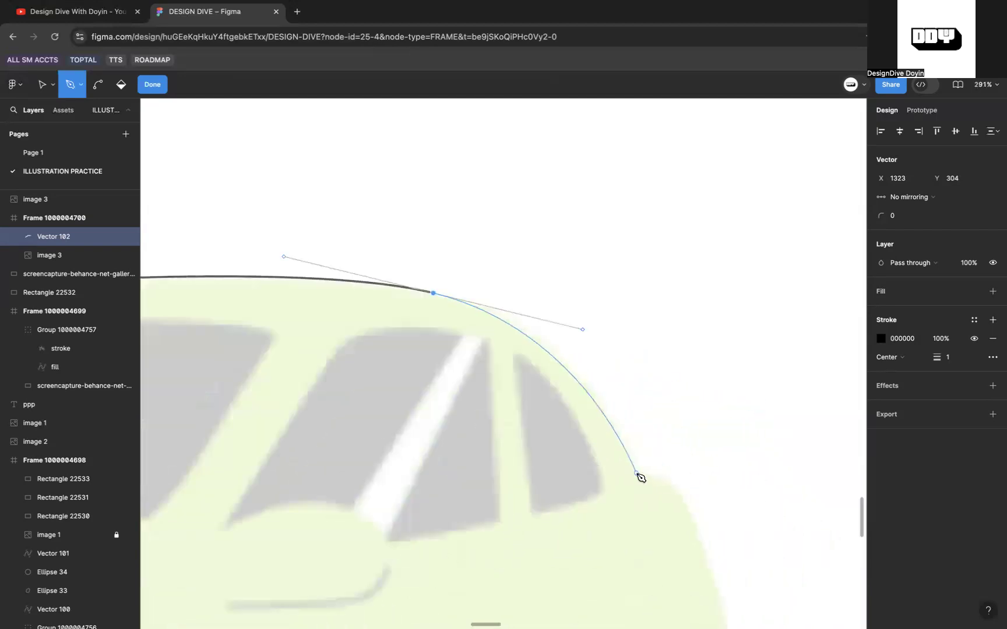
pyautogui.click(636, 473)
# Trace the car's rear end down to about X 1497.5, Y 607.5 and adjust the curve handle to follow the reference.
pyautogui.scroll(-5, 638, 475)
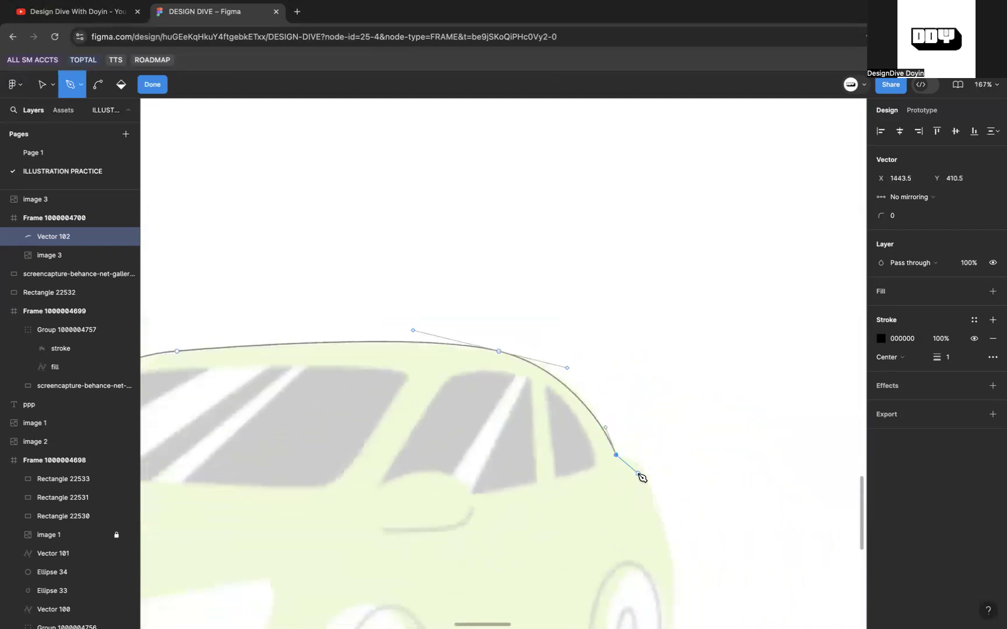
pyautogui.scroll(5, 641, 477)
pyautogui.moveTo(584, 439); pyautogui.dragTo(588, 520)
pyautogui.scroll(-5, 603, 502)
pyautogui.scroll(4, 588, 520)
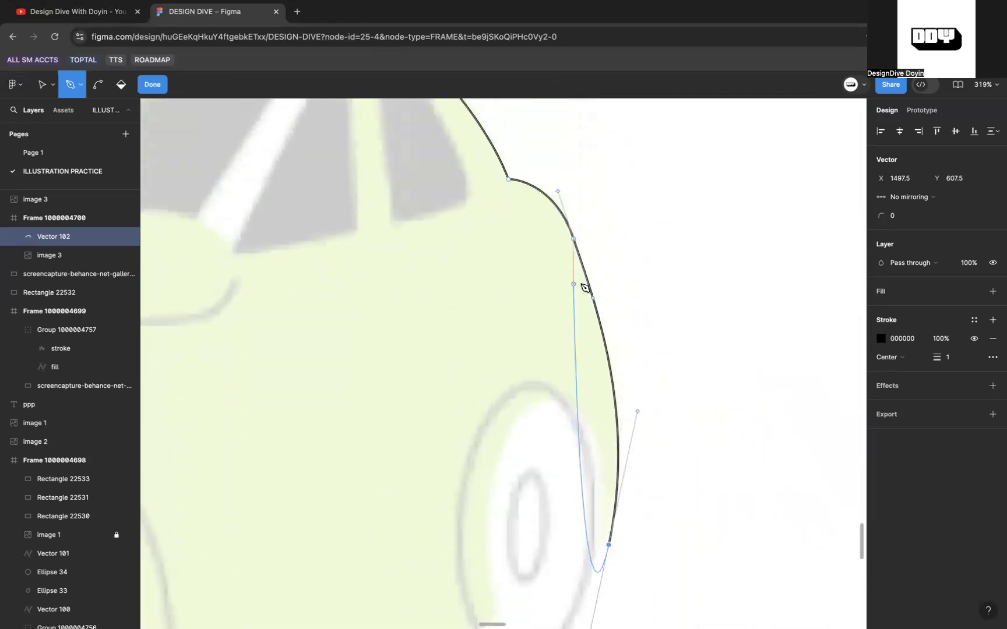
pyautogui.moveTo(593, 298); pyautogui.dragTo(602, 300)
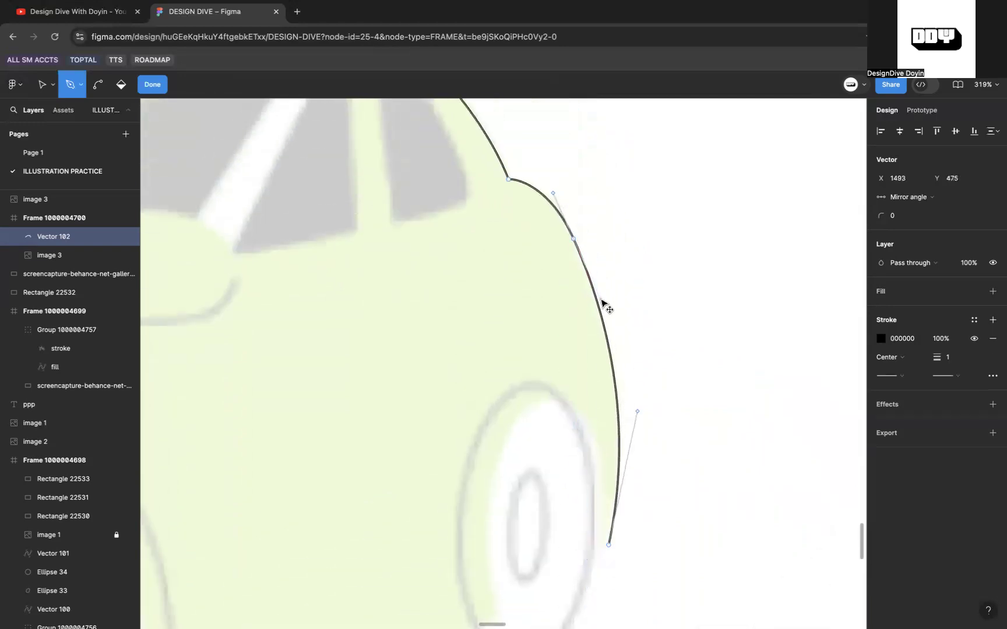
# Trace the rear wheel arch over its top at about X 1458.5, Y 532.5 and down to X 1436.5, Y 647.
pyautogui.scroll(-5, 603, 304)
pyautogui.moveTo(610, 355); pyautogui.dragTo(469, 251)
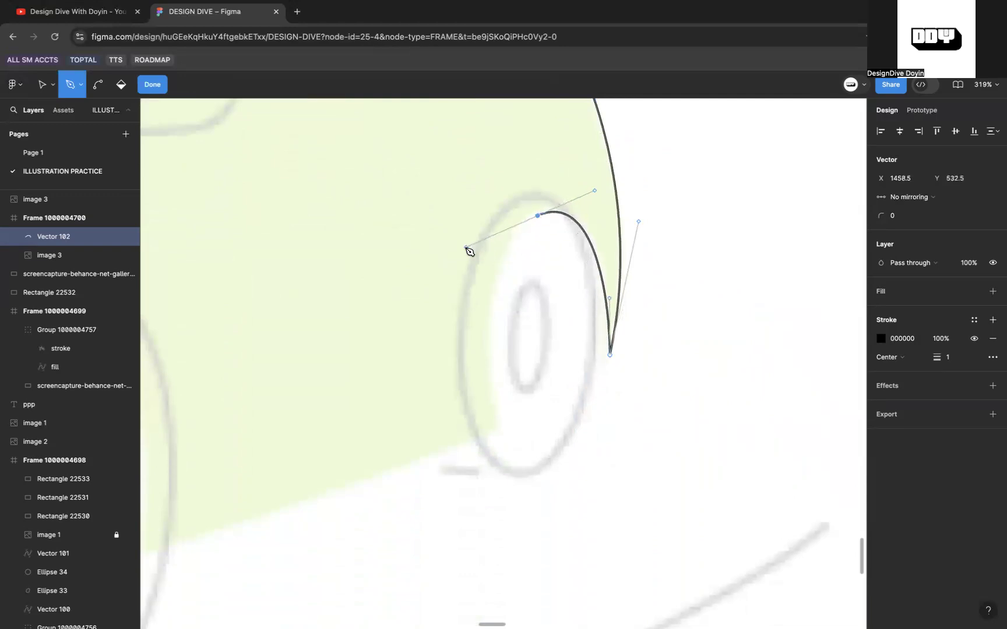
pyautogui.click(497, 428)
# Draw a straight segment along the lower body edge between the wheels to about X 1243, Y 716.
pyautogui.scroll(-2, 497, 429)
pyautogui.scroll(-4, 497, 428)
pyautogui.hscroll(-3, 497, 429)
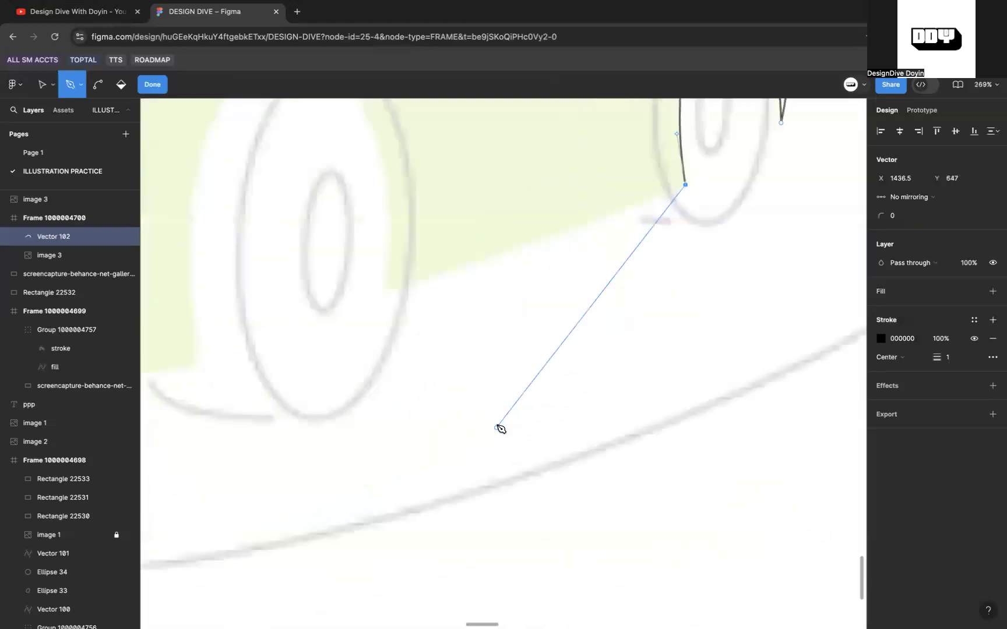
pyautogui.click(382, 293)
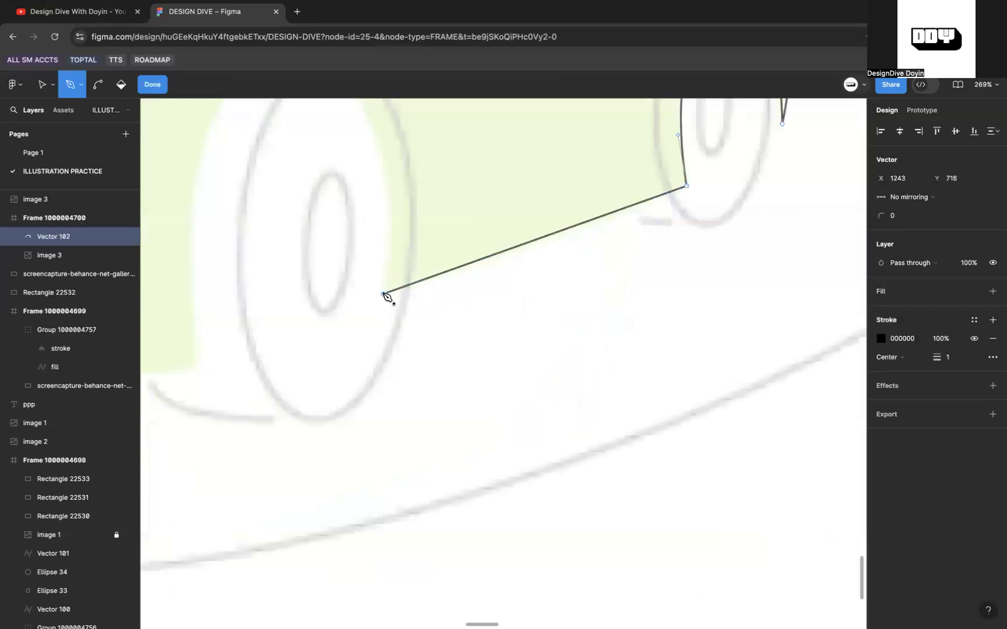
# Trace the front wheel arch through X 1191, Y 563.5 to X 1124.5, Y 761 and reshape its top with the curve handle.
pyautogui.scroll(3, 385, 295)
pyautogui.hscroll(-2, 385, 294)
pyautogui.moveTo(344, 138); pyautogui.dragTo(234, 142)
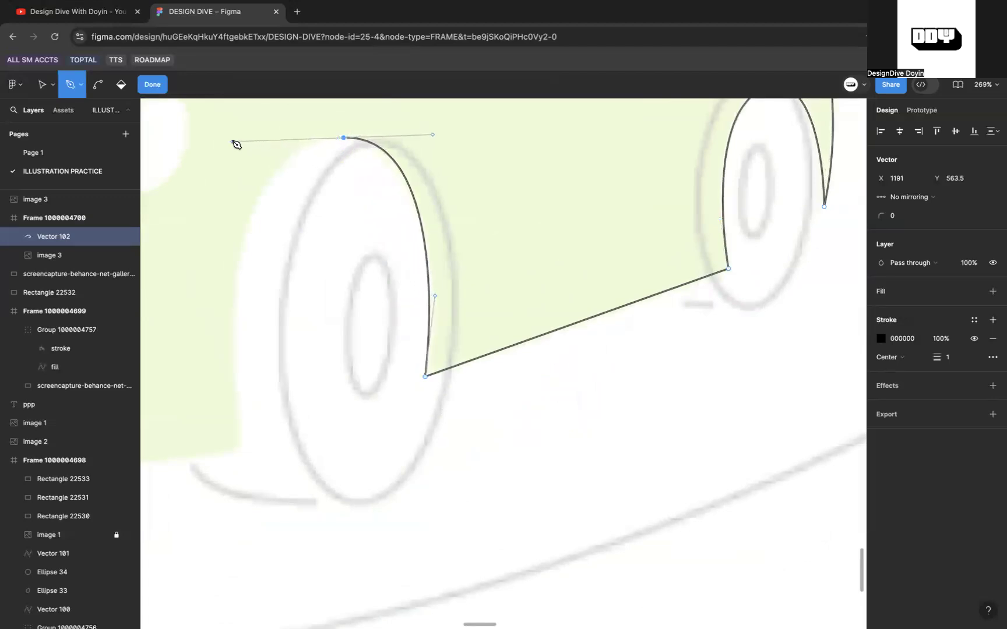
pyautogui.click(239, 448)
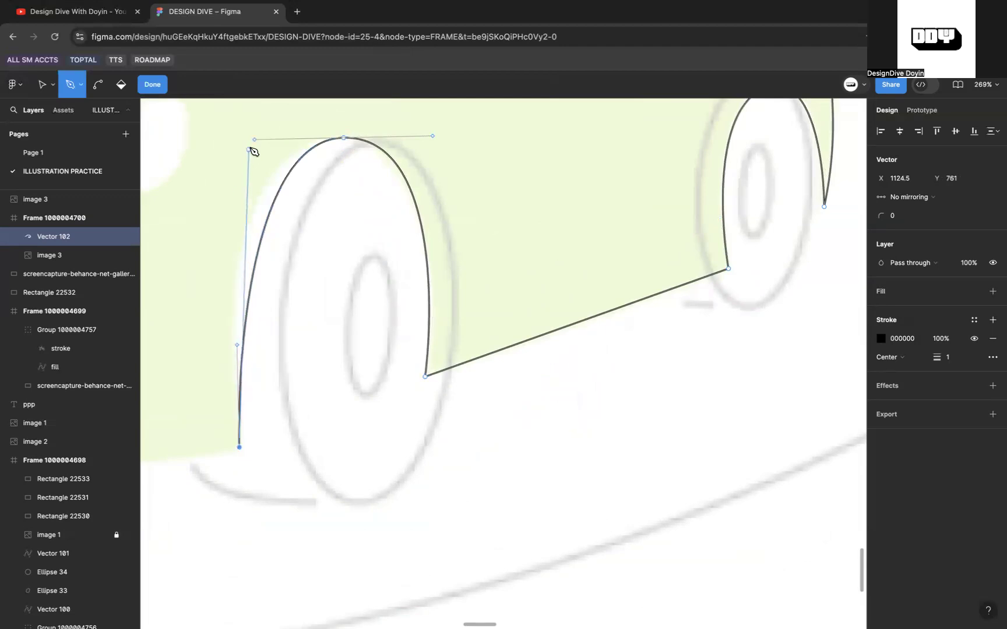
pyautogui.moveTo(250, 145); pyautogui.dragTo(211, 155)
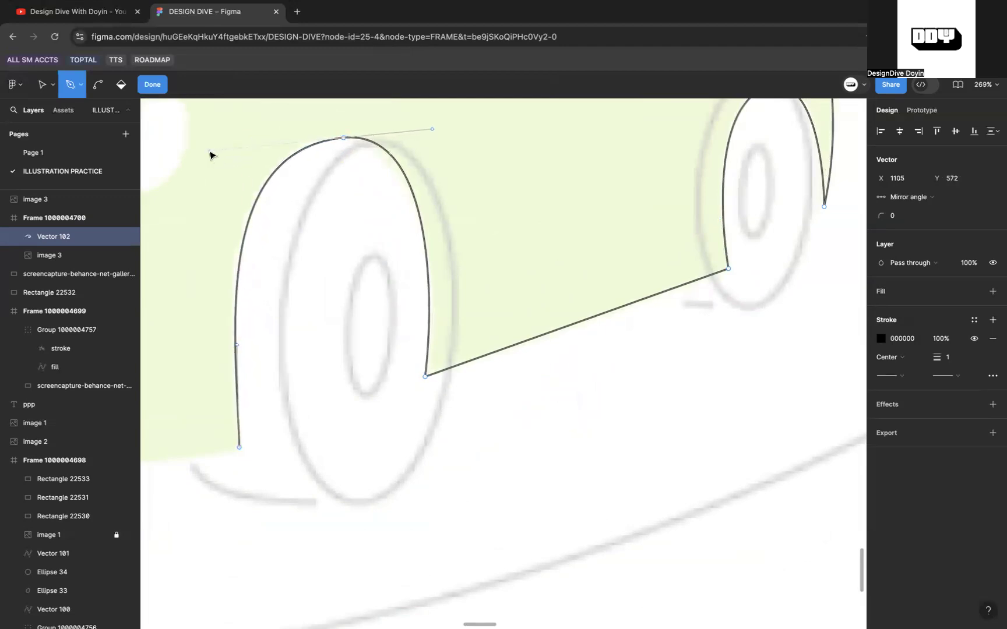
# Trace the front bumper's curved bottom edge to about X 575, Y 734 and adjust the curve handle near the front wheel.
pyautogui.scroll(-5, 210, 153)
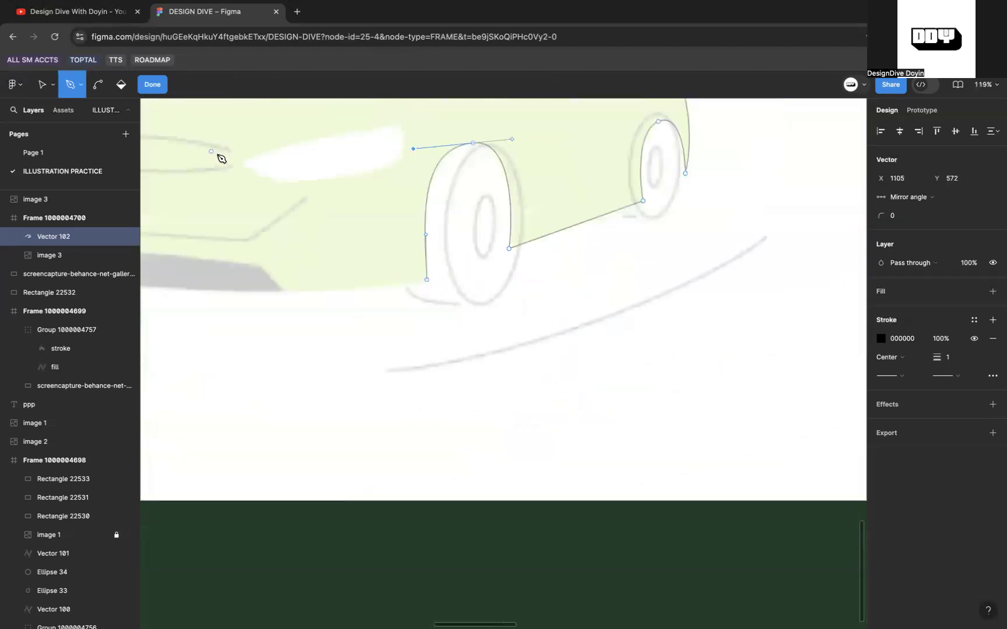
pyautogui.click(427, 281)
pyautogui.hscroll(-8, 430, 283)
pyautogui.moveTo(489, 255); pyautogui.dragTo(414, 207)
pyautogui.hscroll(10, 414, 207)
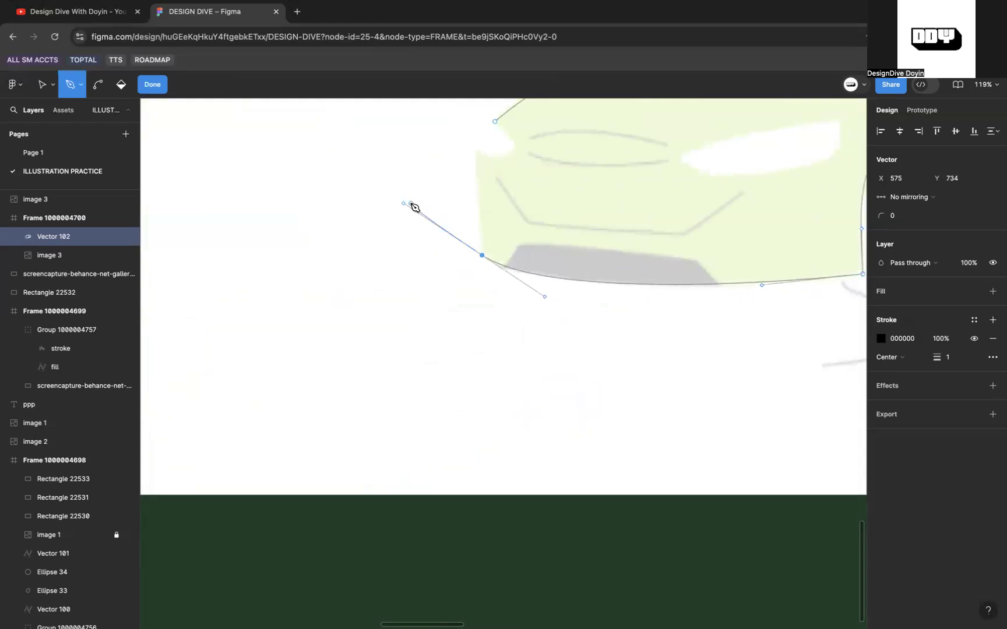
pyautogui.click(410, 289)
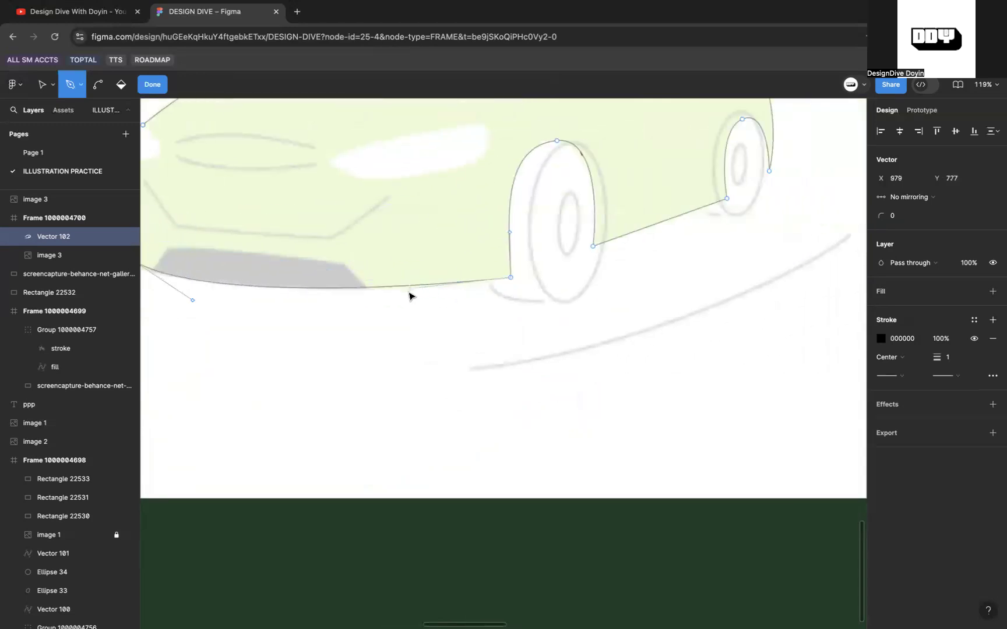
# Draw the front bumper's outer edge up to the headlight and close the body outline at the hood's starting point.
pyautogui.hscroll(-10, 409, 297)
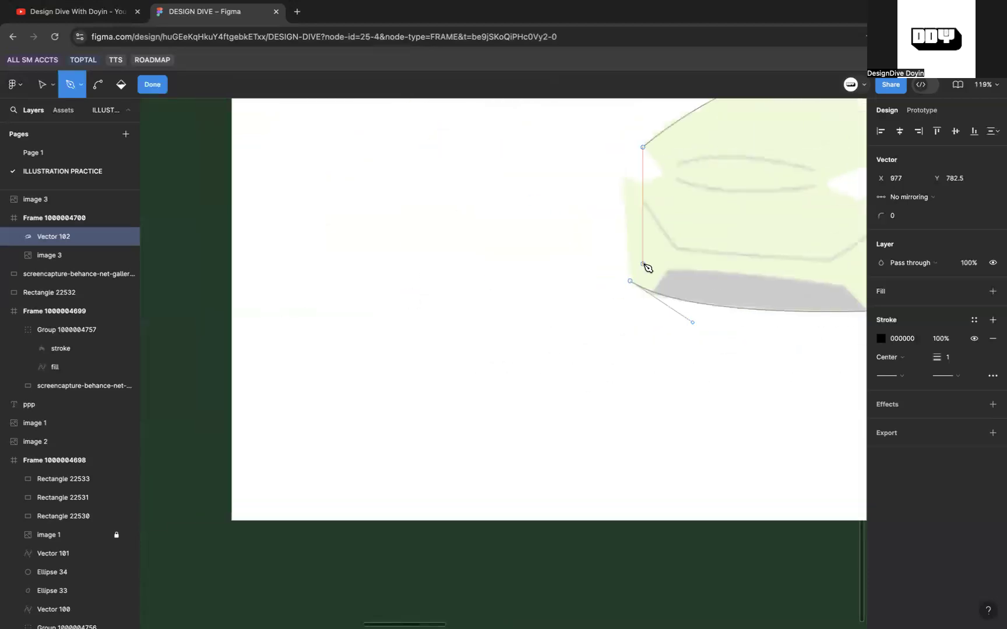
pyautogui.click(631, 282)
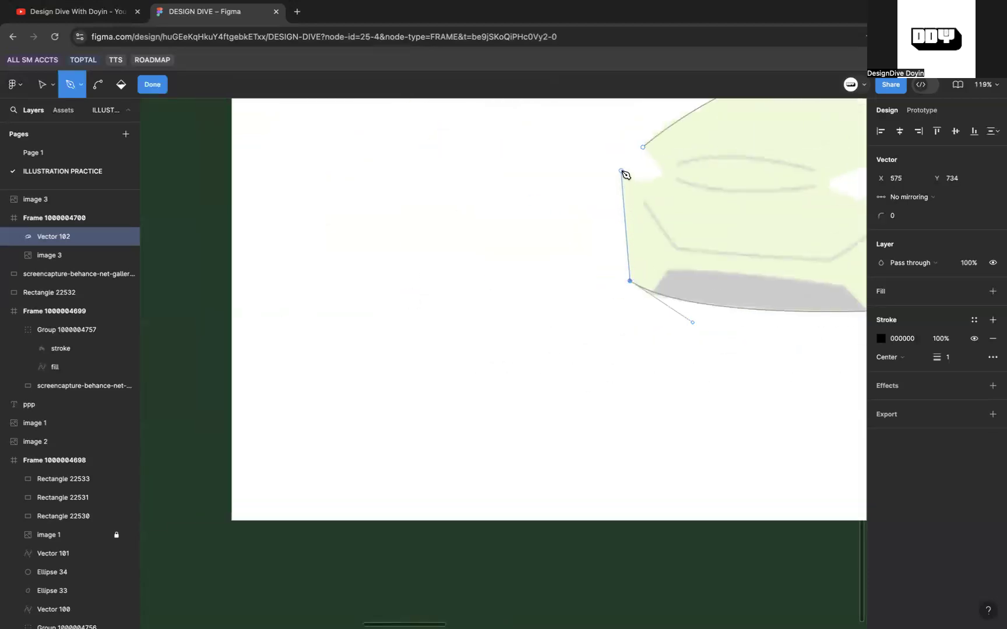
pyautogui.click(622, 171)
pyautogui.scroll(5, 637, 190)
pyautogui.click(590, 222)
# Trace the ground line below the car as a curve from about X 1071.5, Y 893 to X 1613.5, Y 698.5, refine it, and finish editing.
pyautogui.scroll(-10, 589, 222)
pyautogui.hscroll(3, 592, 225)
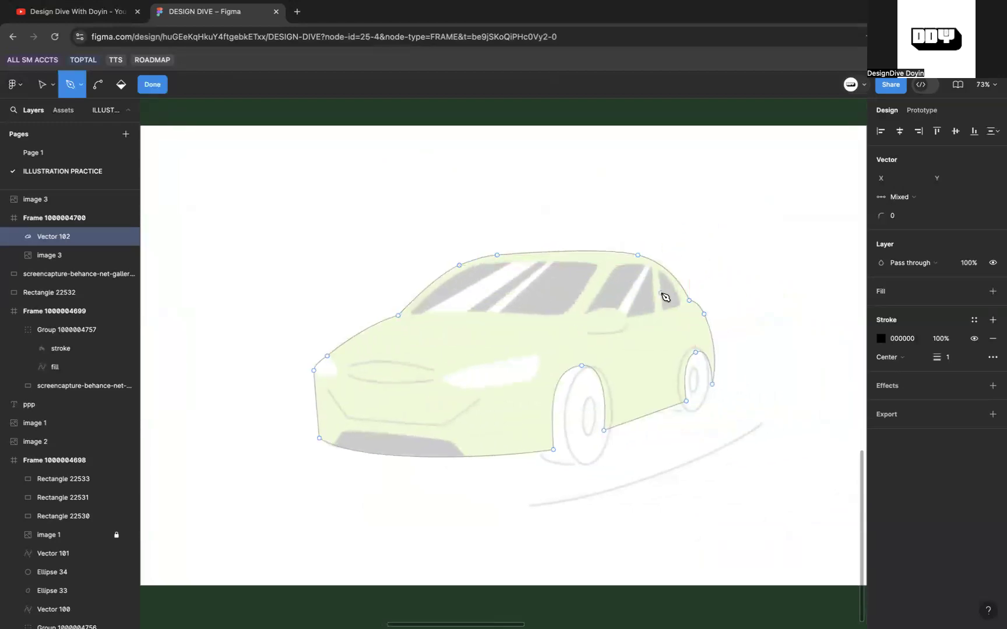
pyautogui.scroll(3, 645, 308)
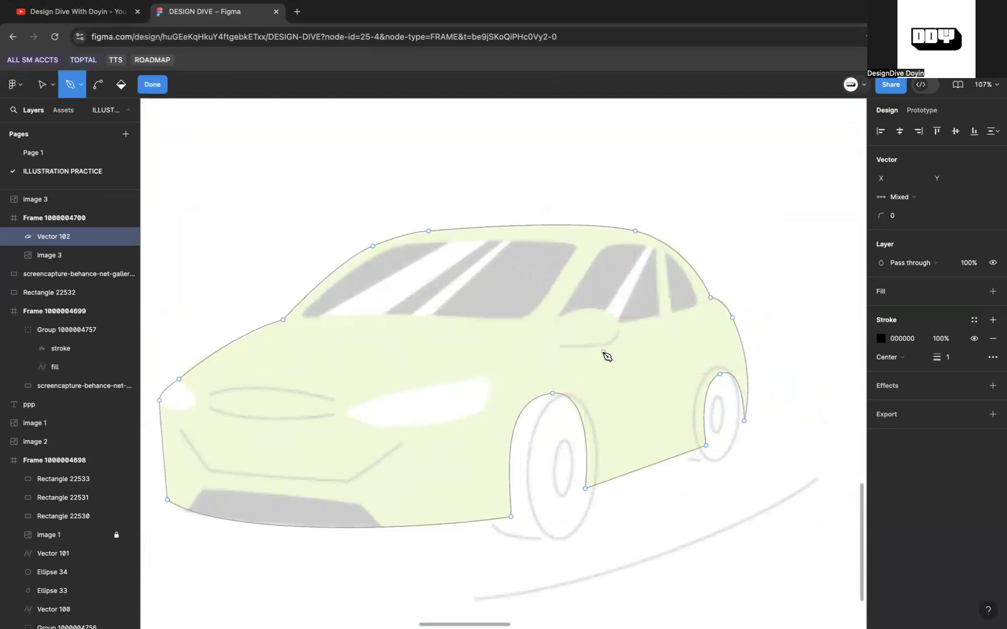
pyautogui.scroll(-3, 604, 353)
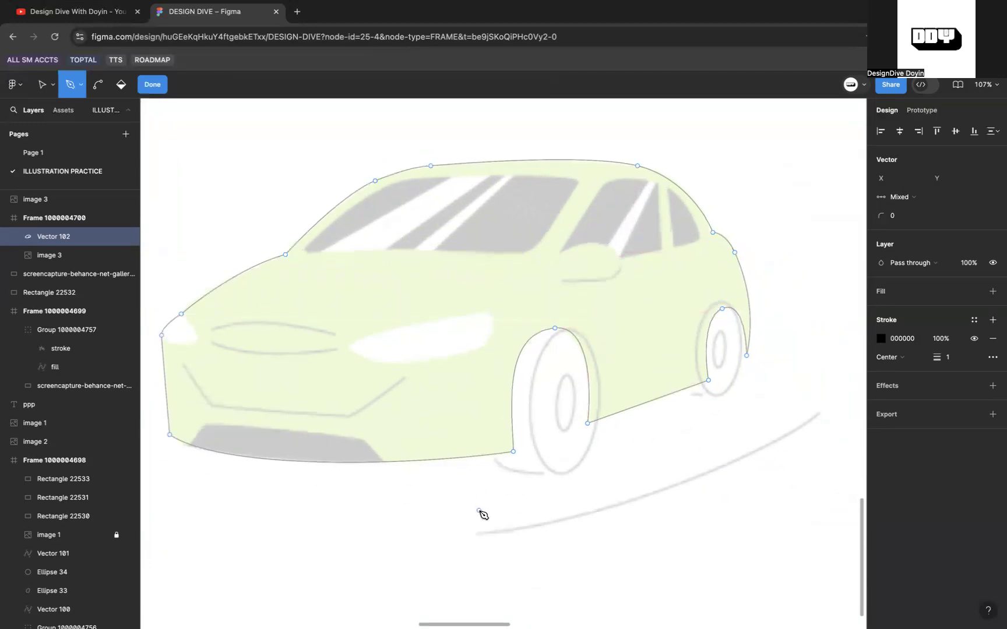
pyautogui.hscroll(2, 476, 545)
pyautogui.scroll(-1, 476, 546)
pyautogui.click(452, 527)
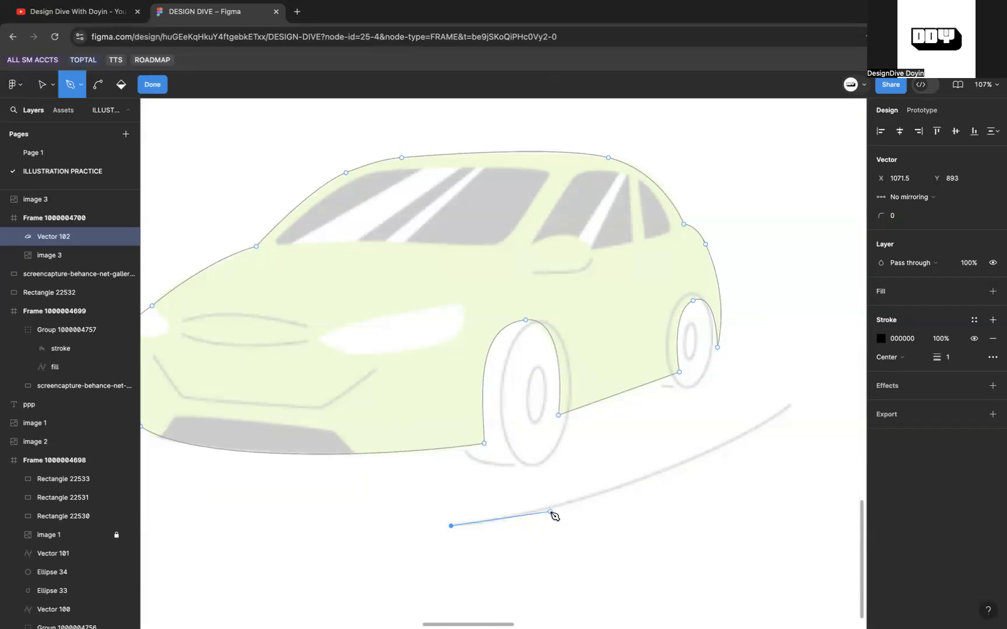
pyautogui.hscroll(3, 641, 478)
pyautogui.scroll(1, 640, 478)
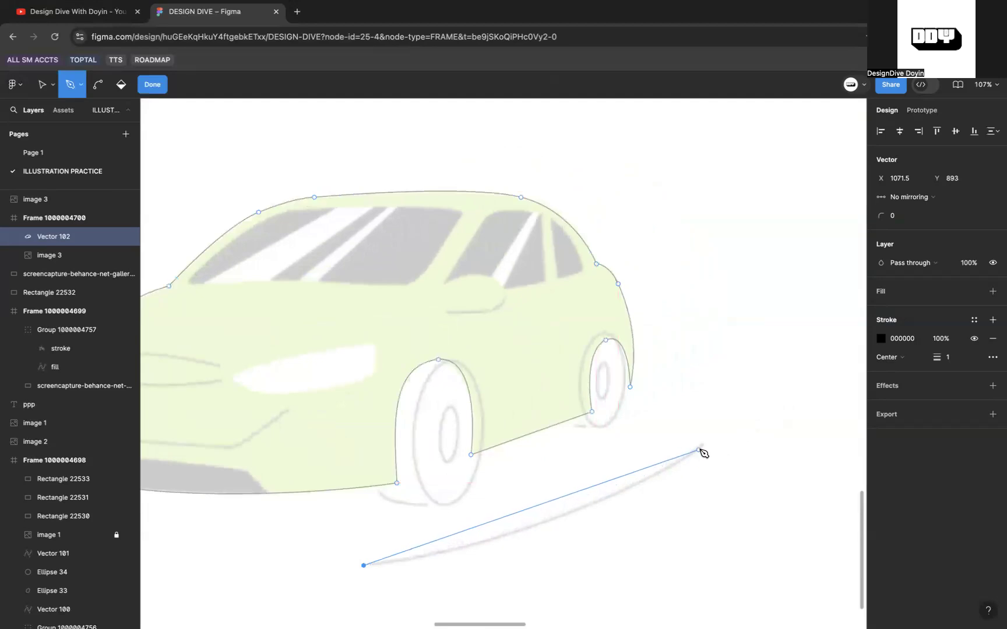
pyautogui.moveTo(703, 445); pyautogui.dragTo(796, 360)
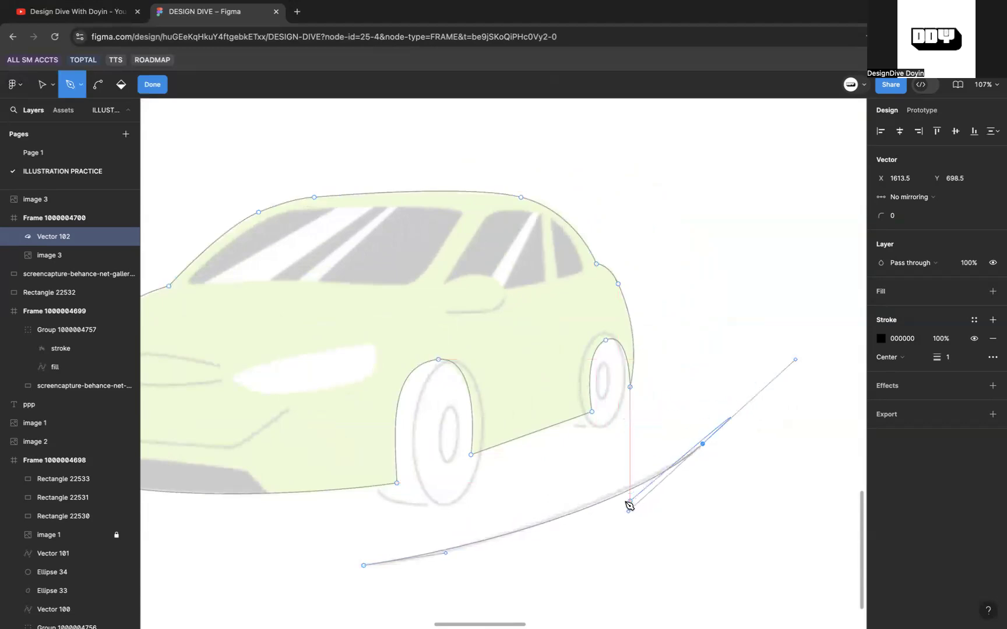
pyautogui.moveTo(447, 554); pyautogui.dragTo(438, 556)
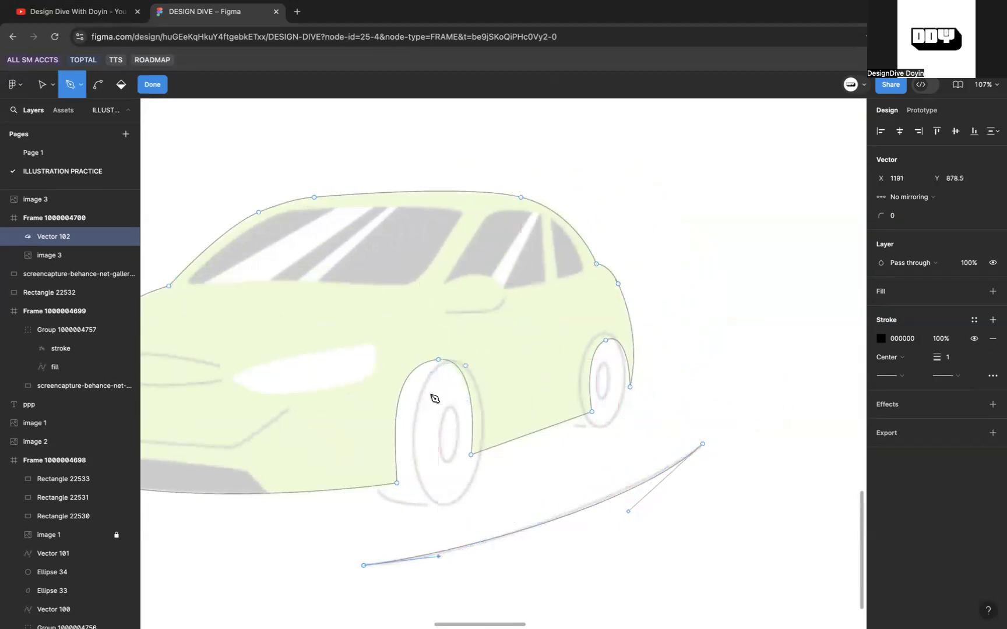
pyautogui.press('Escape')
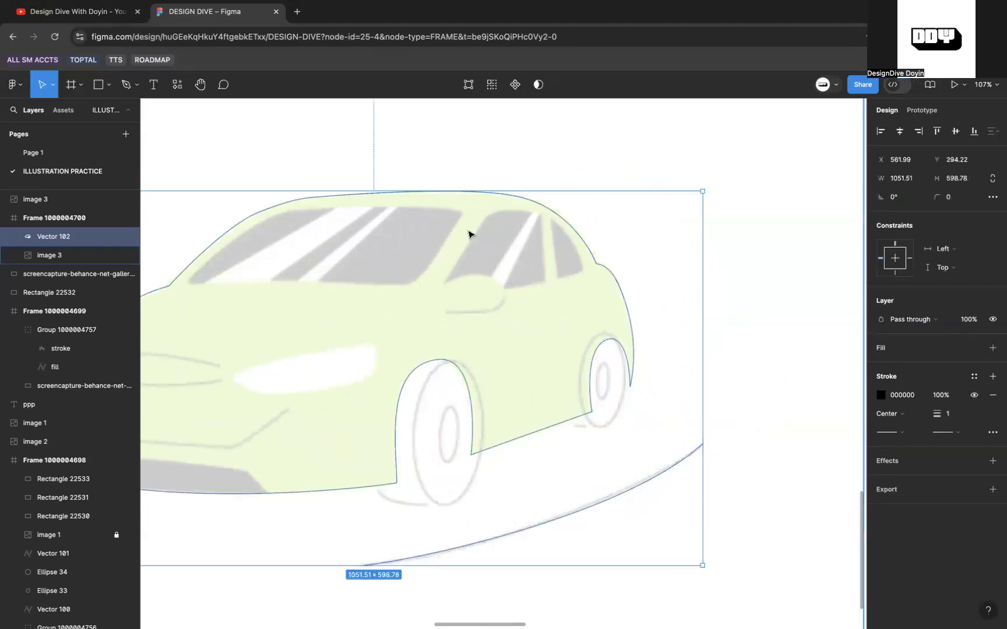
pyautogui.press('p')
pyautogui.click(335, 344)
pyautogui.moveTo(485, 305); pyautogui.dragTo(492, 250)
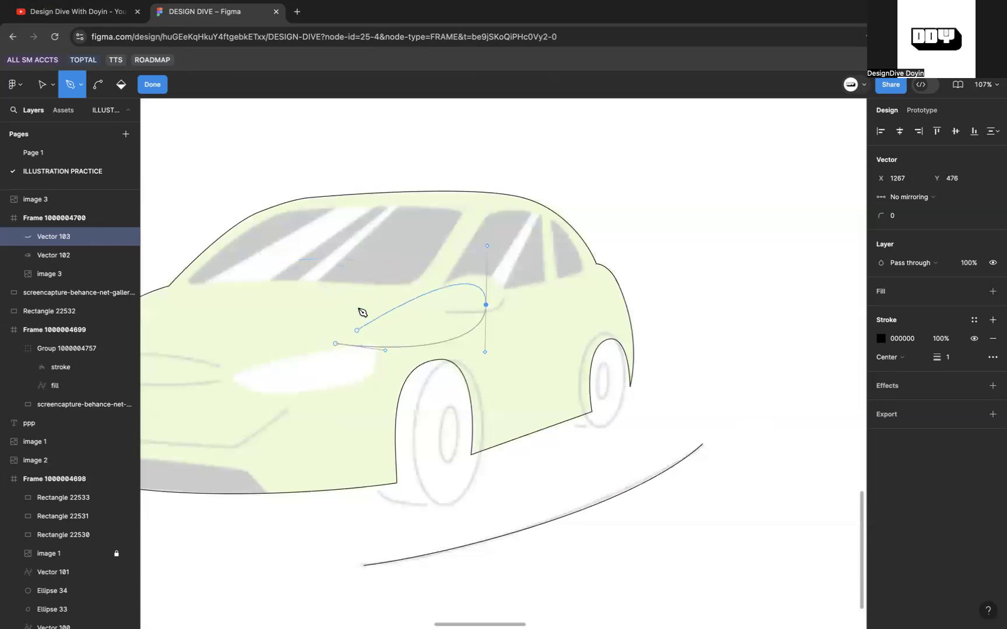
pyautogui.press('Escape')
pyautogui.press('super+z')
pyautogui.press('super+z')
pyautogui.press('super+z')
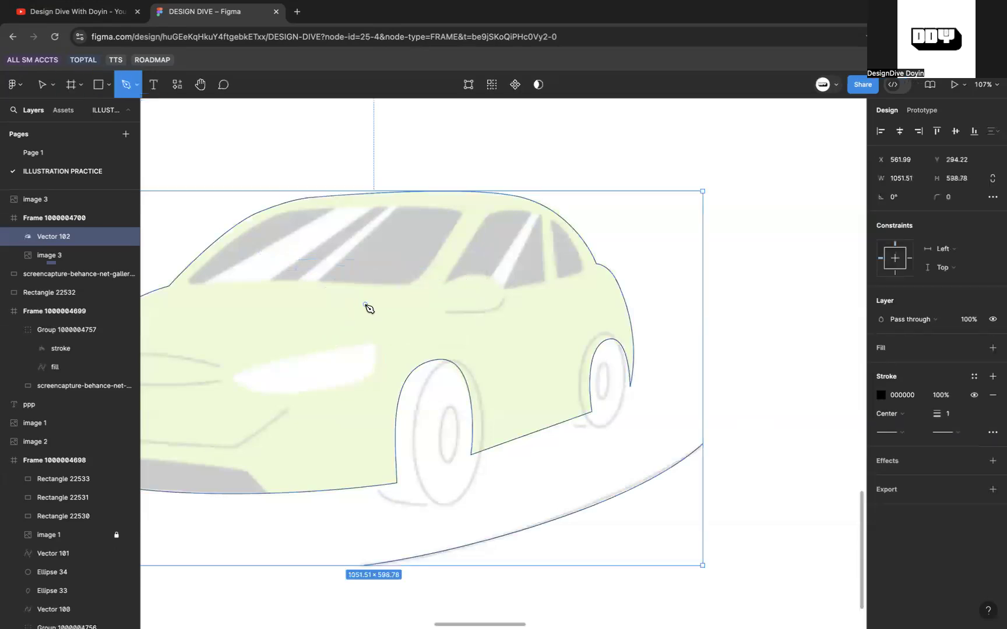
pyautogui.hscroll(-5, 367, 306)
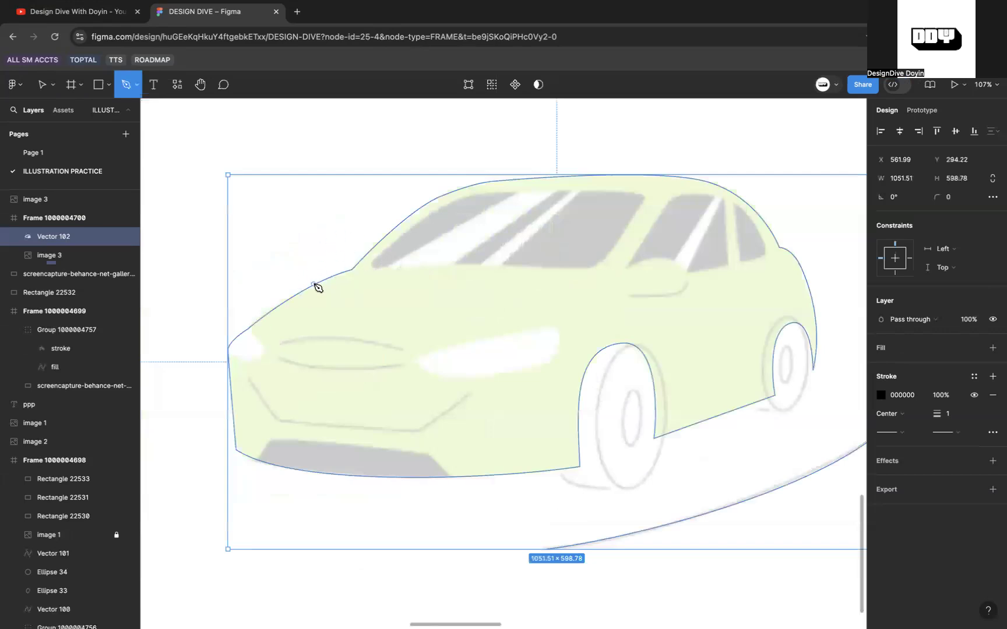
# Trace the bumper's angular grille line from X 593.5, Y 623 through its two lower corners and curve its end below the large headlight.
pyautogui.press('Return')
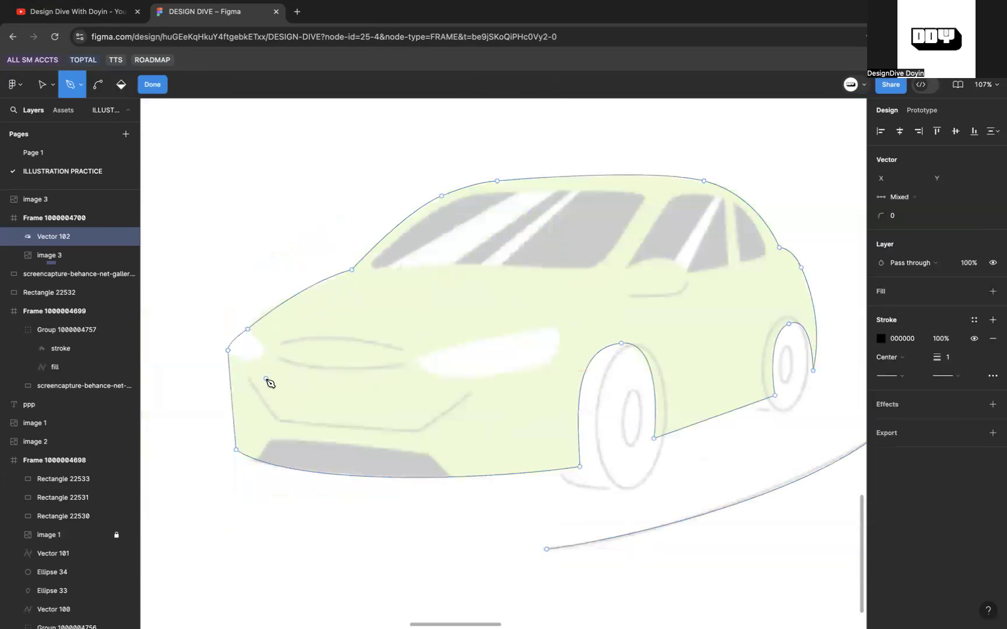
pyautogui.scroll(3, 268, 382)
pyautogui.click(243, 381)
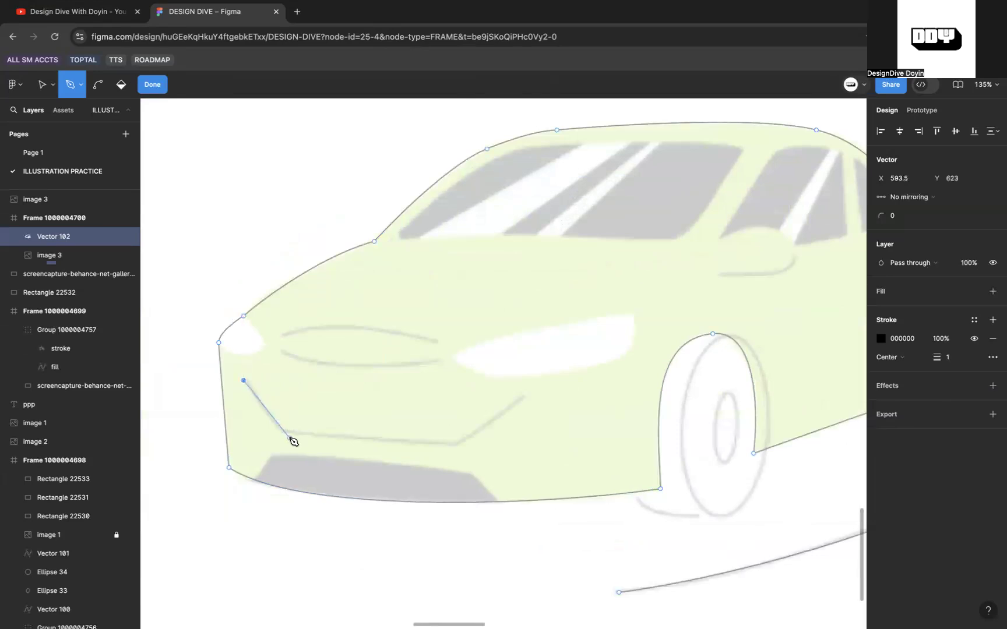
pyautogui.click(455, 444)
pyautogui.click(523, 396)
pyautogui.moveTo(527, 389); pyautogui.dragTo(530, 388)
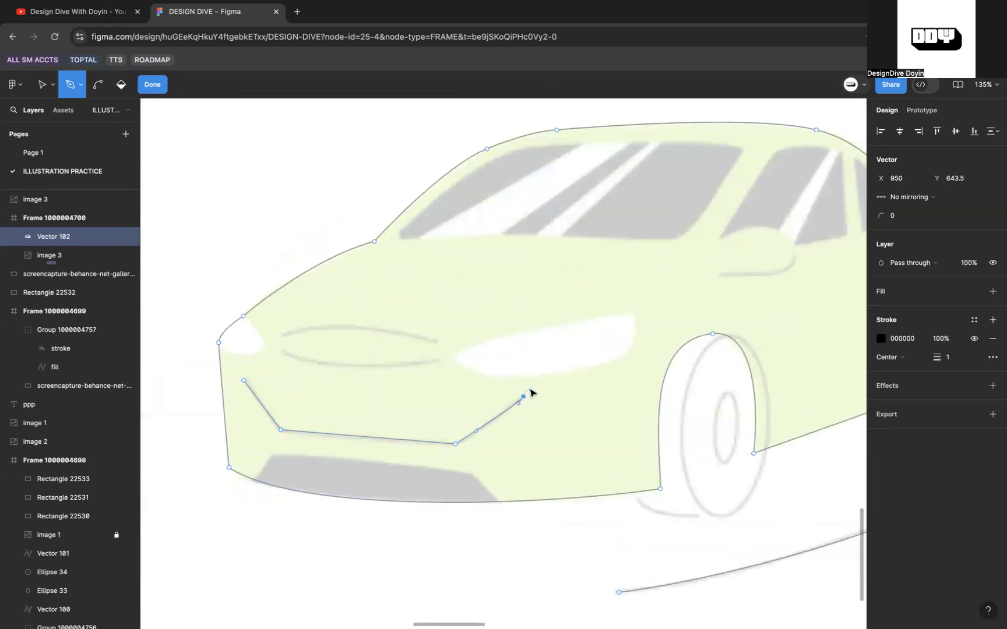
pyautogui.press('Escape')
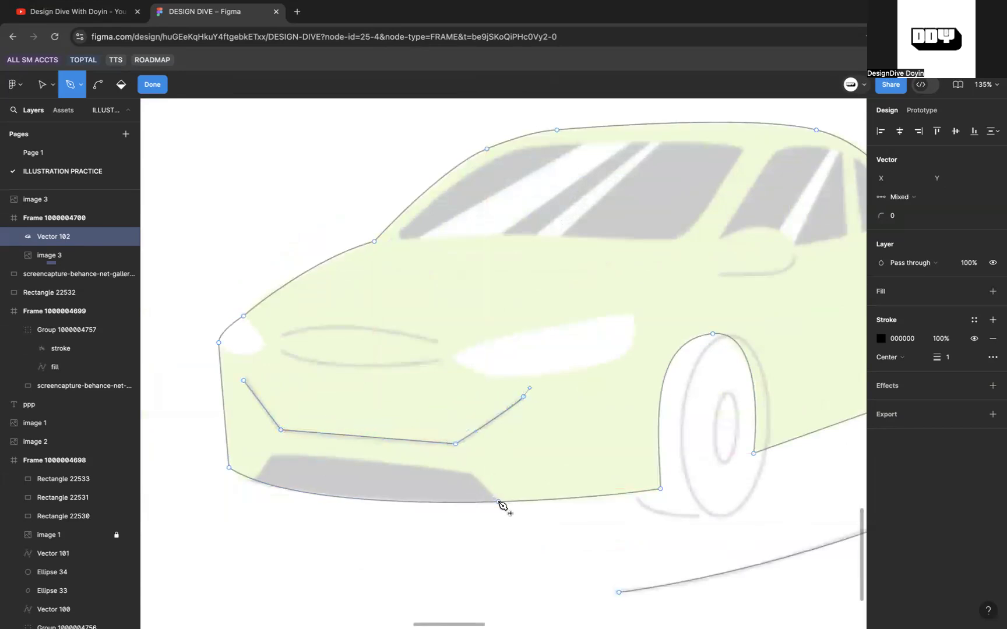
# Trace the lower air intake from the bumper's bottom edge through X 880.5, Y 741 and X 631, Y 718.5 back to the bottom edge.
pyautogui.scroll(5, 502, 506)
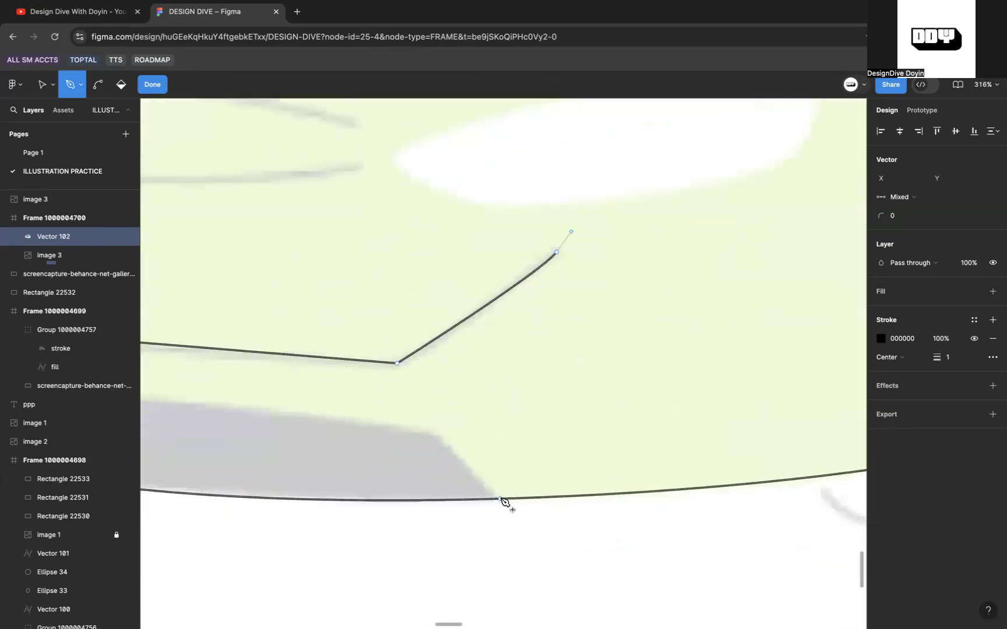
pyautogui.click(499, 499)
pyautogui.click(428, 432)
pyautogui.hscroll(-7, 428, 432)
pyautogui.hscroll(-9, 429, 431)
pyautogui.hscroll(6, 638, 369)
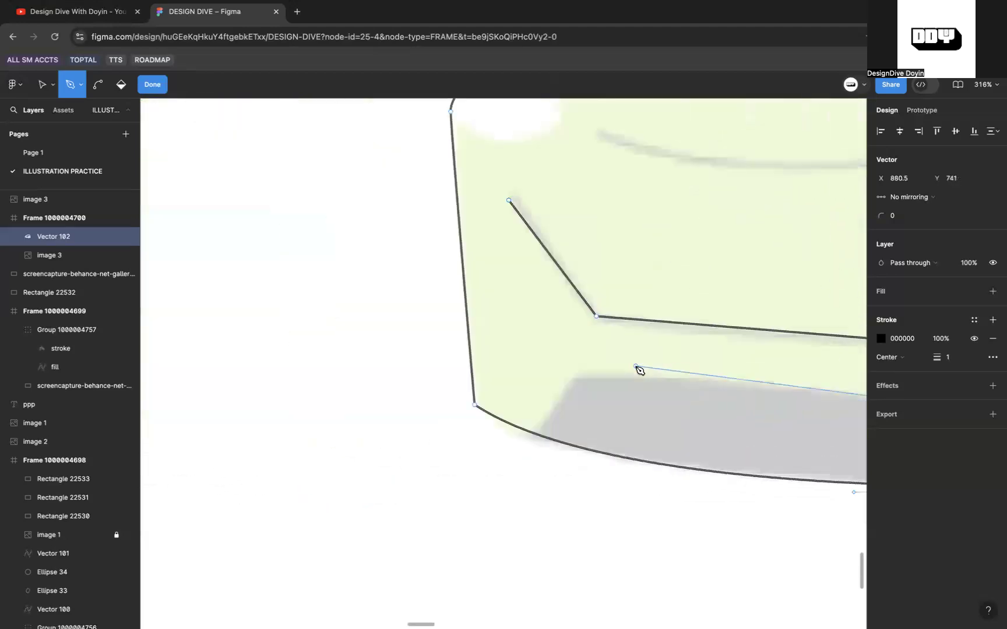
pyautogui.scroll(-1, 637, 369)
pyautogui.click(561, 375)
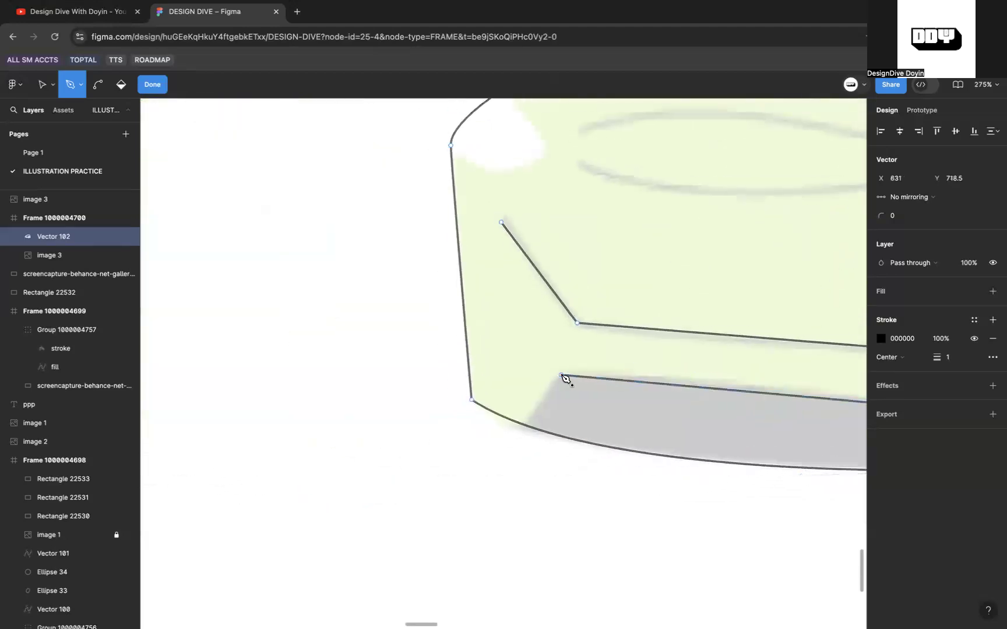
pyautogui.click(527, 424)
pyautogui.scroll(-5, 528, 423)
pyautogui.scroll(3, 685, 430)
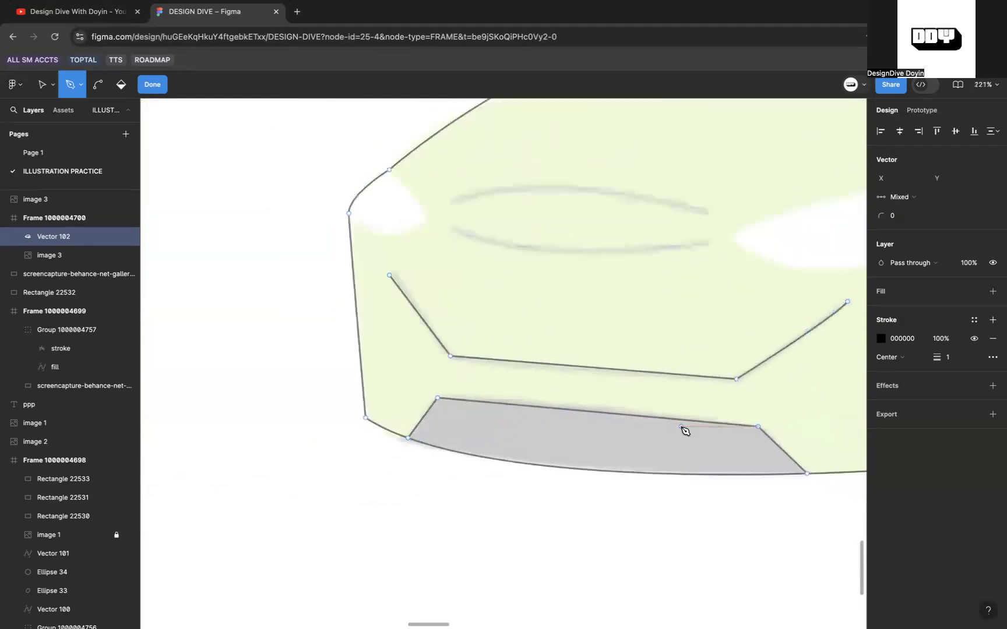
# Preview the fillable regions of the body and lower air intake with the Paint bucket tool.
pyautogui.hscroll(3, 684, 430)
pyautogui.press('b')
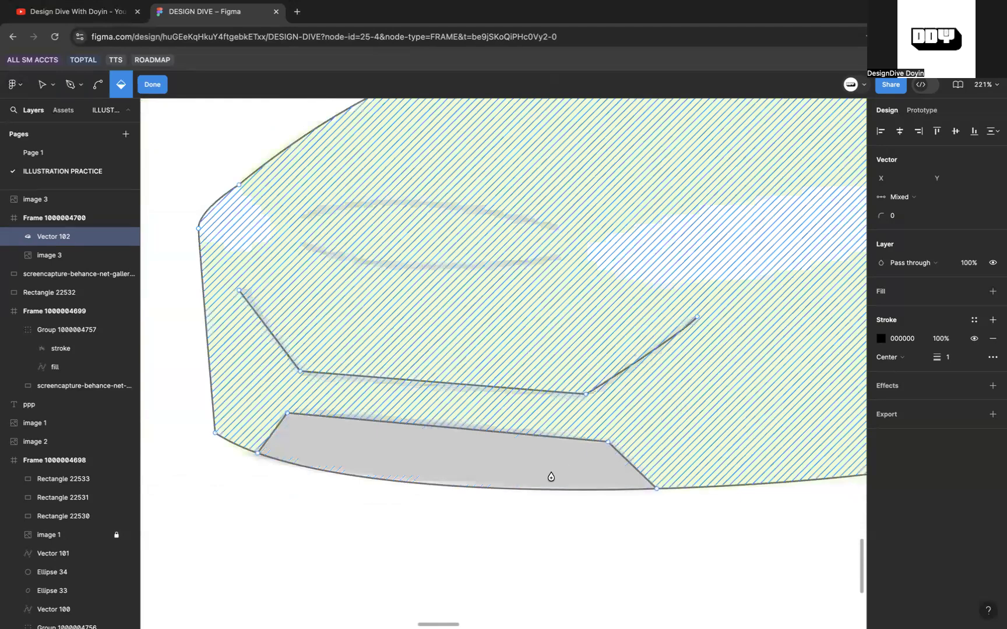
pyautogui.scroll(2, 630, 476)
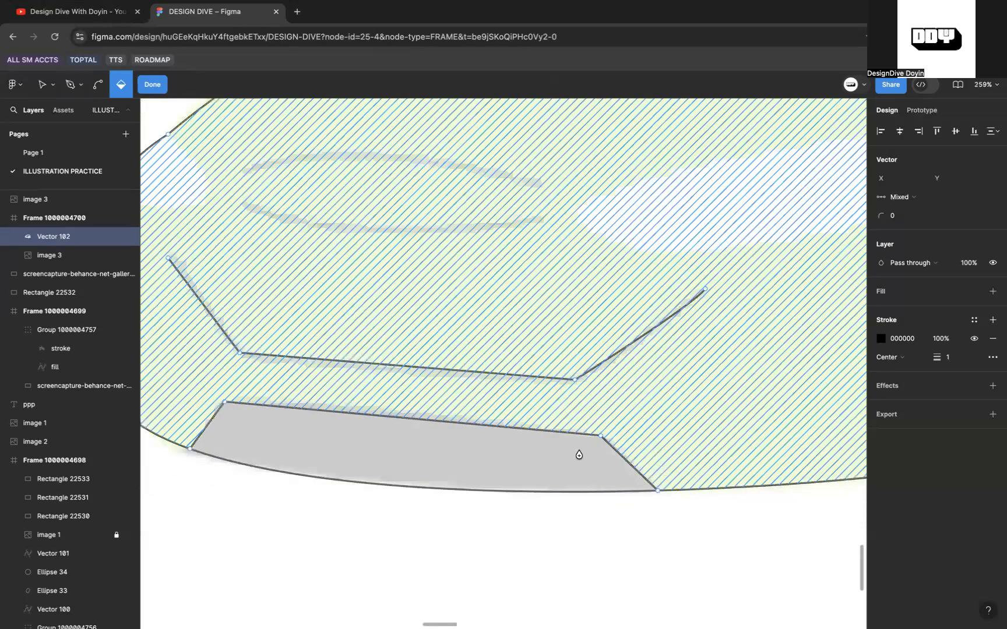
# Try deleting the air intake's corner point on the bumper's bottom edge, and undo the deletion.
pyautogui.press('v')
pyautogui.click(658, 491)
pyautogui.press('Delete')
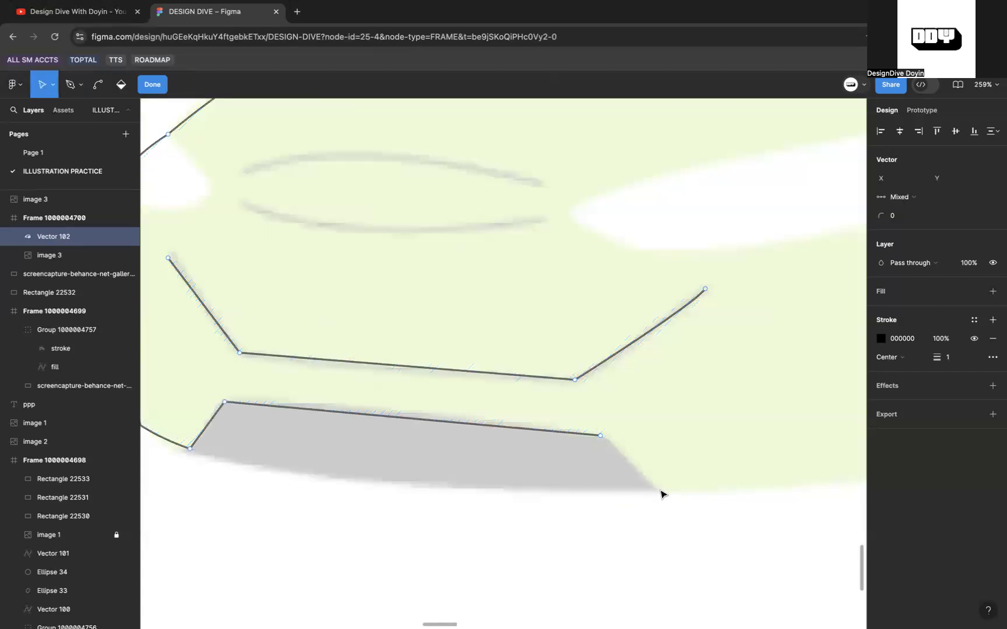
pyautogui.scroll(-1, 661, 494)
pyautogui.hotkey('ctrl', 'z')
# Delete the air intake's upper corner point to preview the open shape with the Paint bucket tool, and restore the point.
pyautogui.scroll(2, 641, 460)
pyautogui.click(600, 439)
pyautogui.press('Delete')
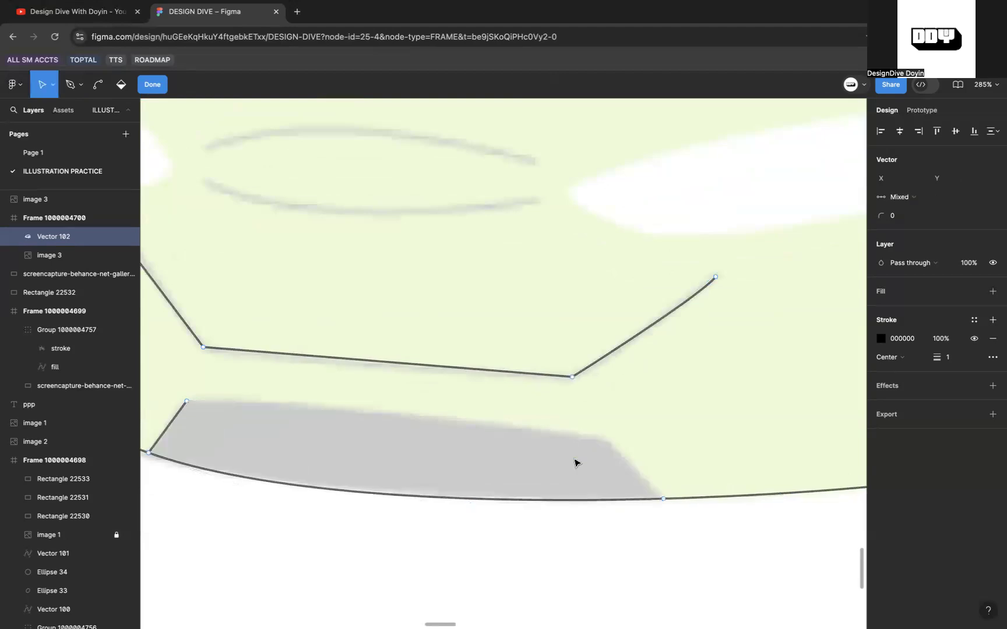
pyautogui.press('b')
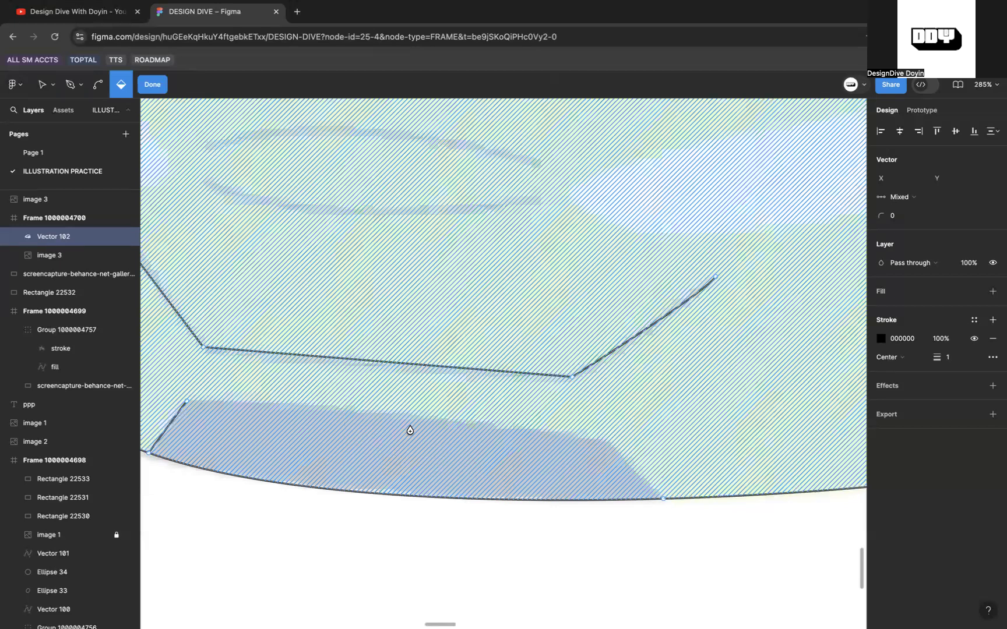
pyautogui.hscroll(-1, 342, 418)
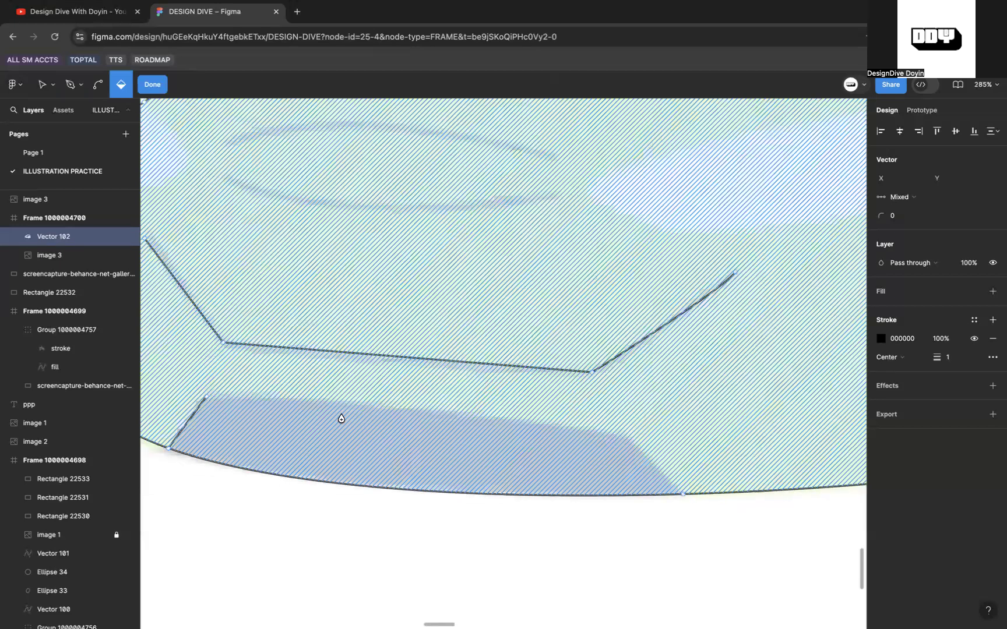
pyautogui.hscroll(-1, 342, 418)
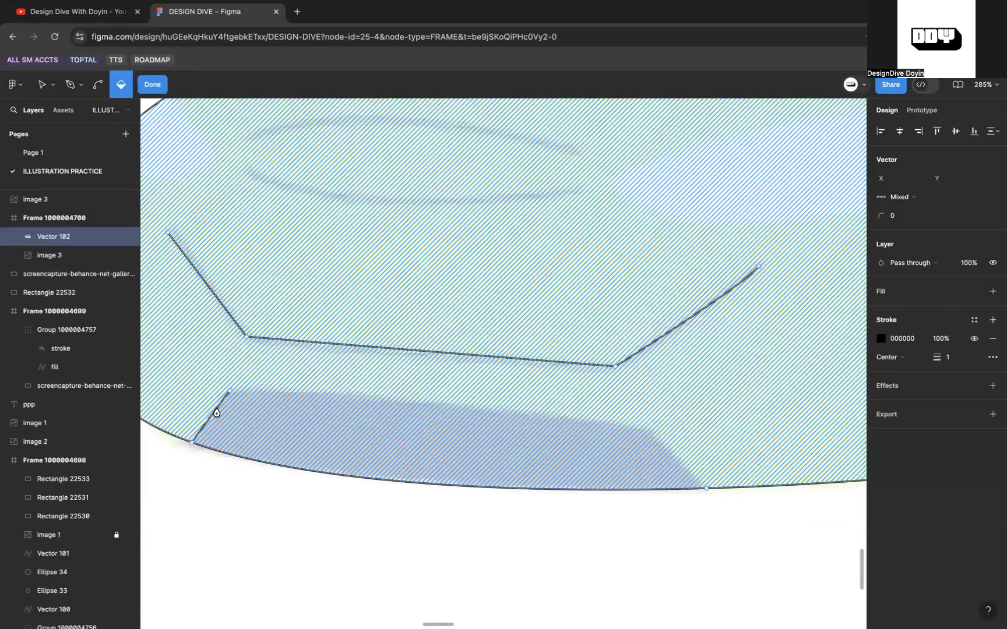
pyautogui.scroll(2, 217, 412)
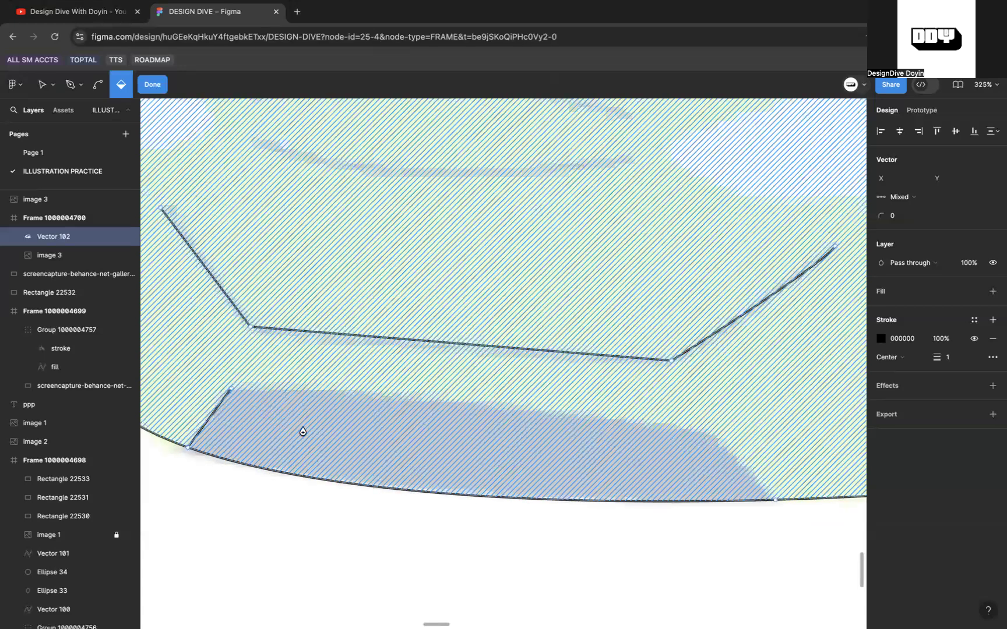
pyautogui.click(325, 472)
pyautogui.press('super')
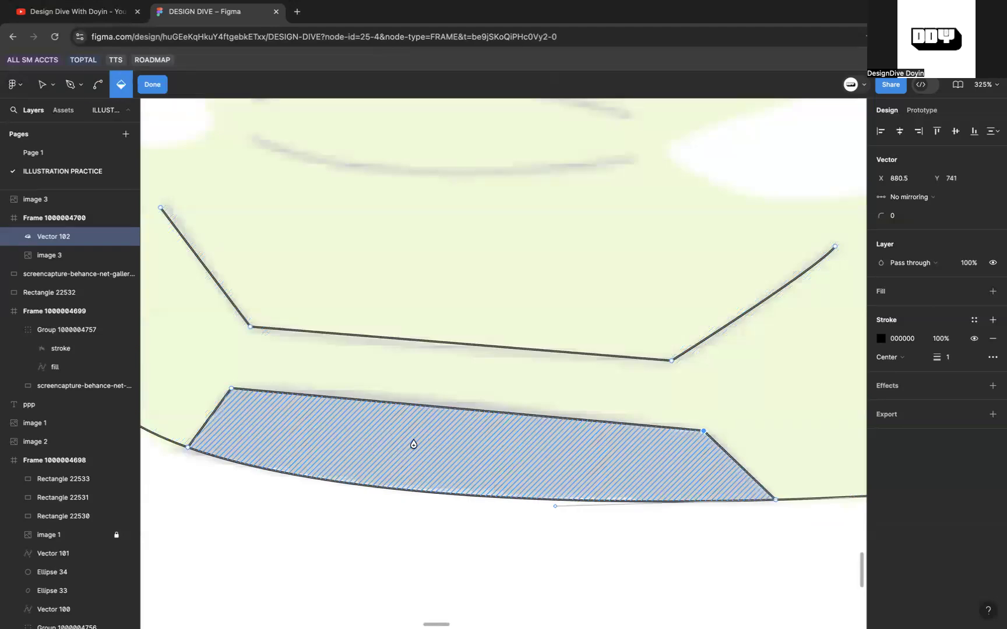
# Trace the upper grille's lower curve with the Pen tool from X 643, Y 586.5 to X 841.5, Y 597.5.
pyautogui.scroll(-5, 424, 452)
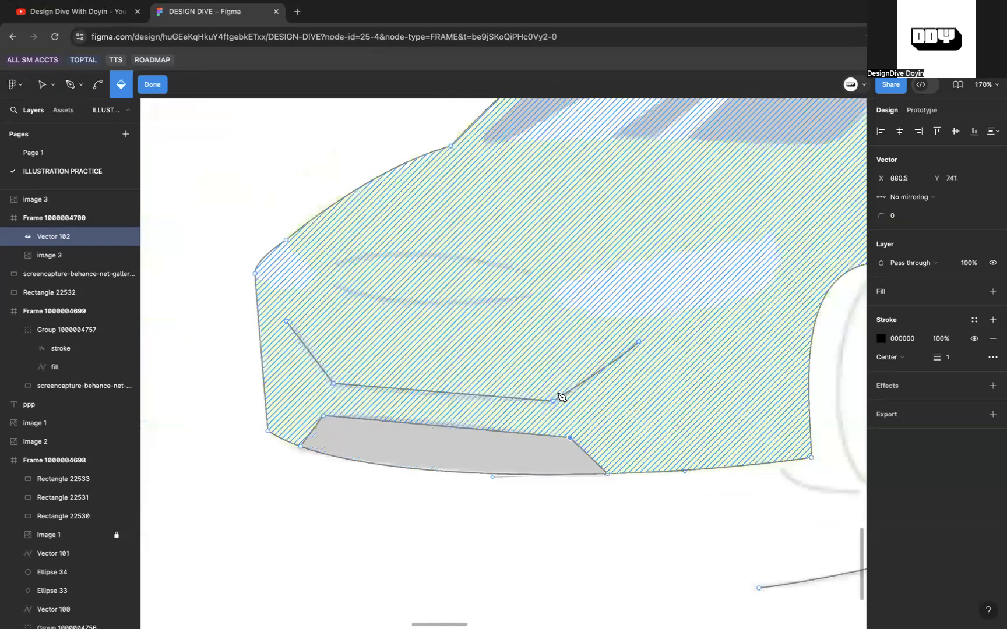
pyautogui.press('p')
pyautogui.scroll(5, 335, 287)
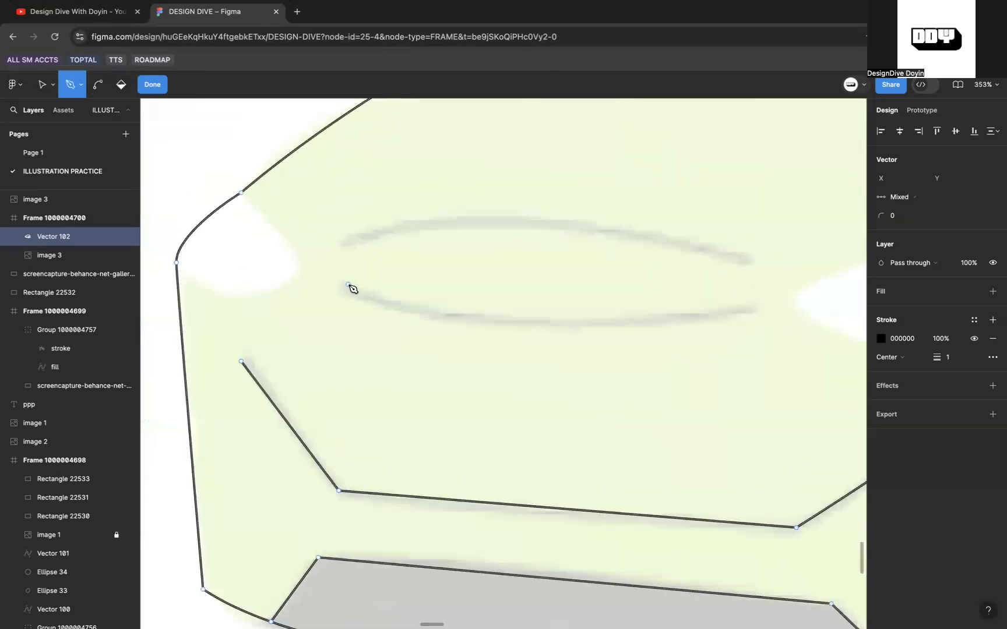
pyautogui.click(342, 286)
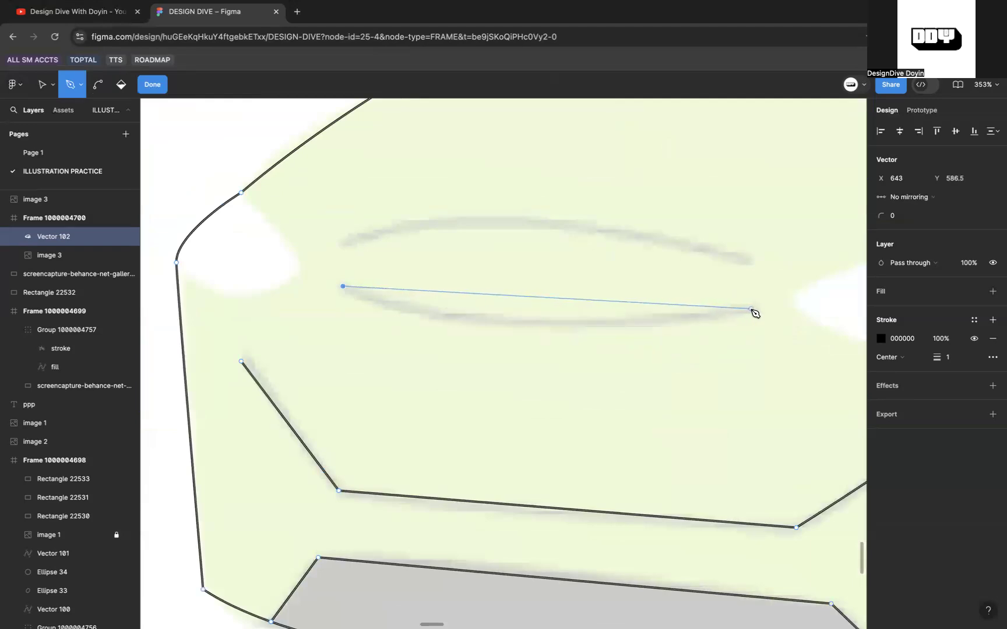
pyautogui.moveTo(752, 309); pyautogui.dragTo(775, 271)
pyautogui.scroll(-5, 775, 271)
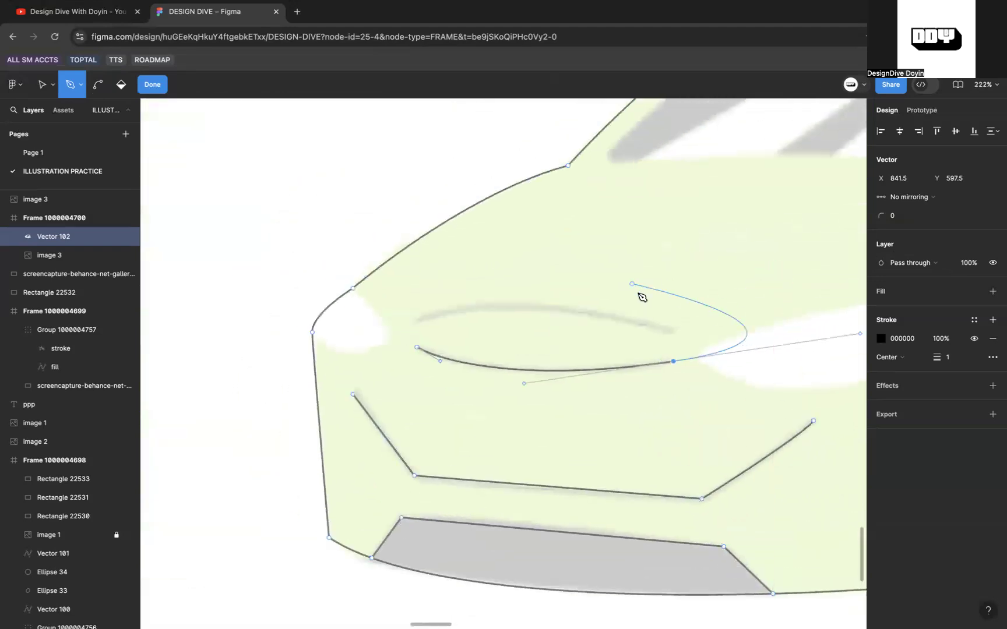
# Trace the upper grille's top curve from X 643, Y 566.5 through X 790.5, Y 562 to X 840, Y 576.
pyautogui.click(418, 322)
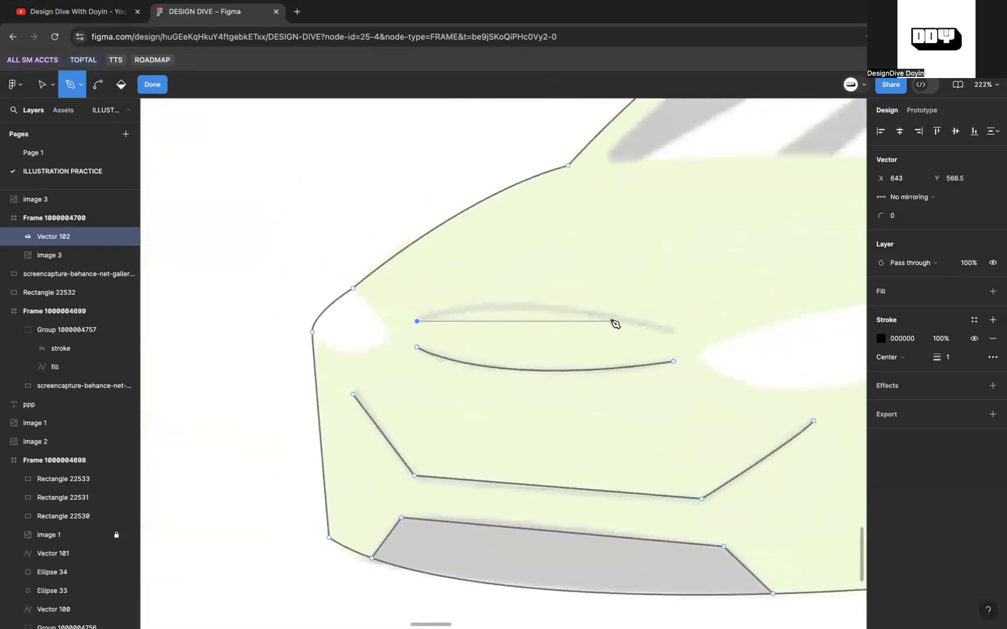
pyautogui.moveTo(608, 316); pyautogui.dragTo(715, 346)
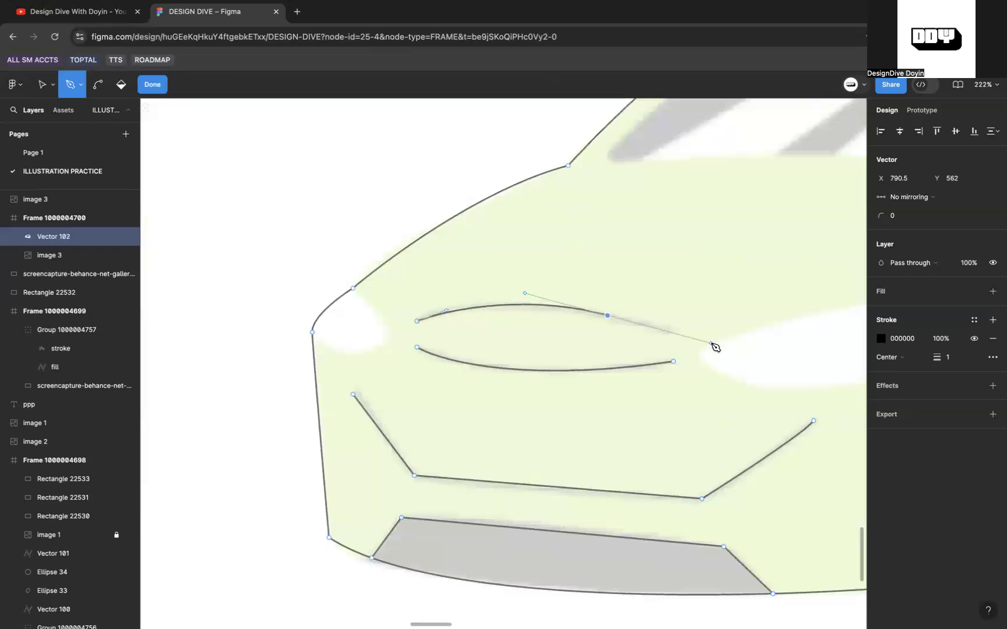
pyautogui.scroll(5, 685, 343)
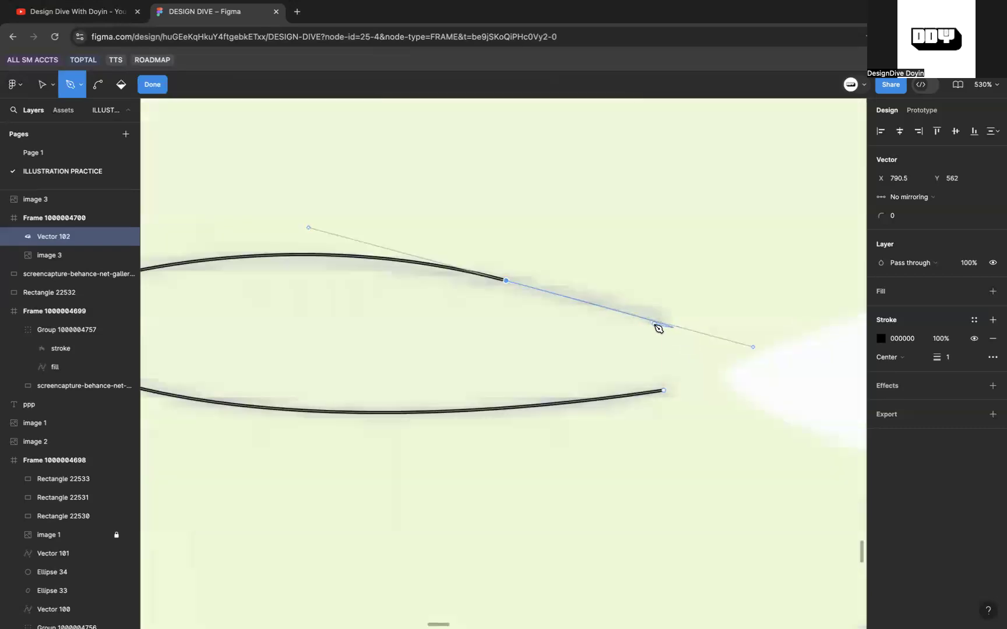
pyautogui.scroll(5, 664, 328)
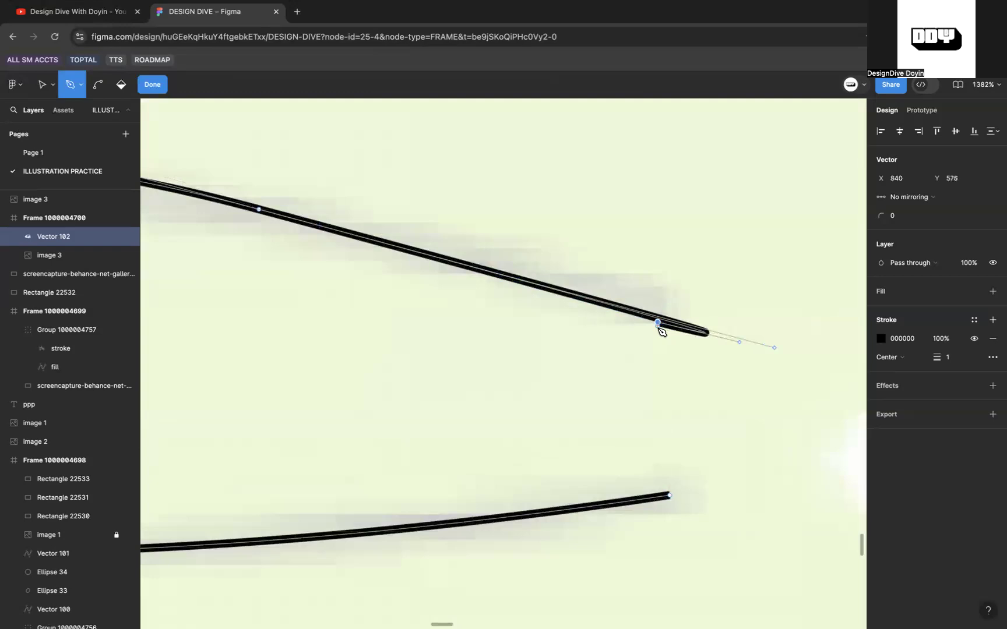
# Reshape the upper grille's top curve by adjusting its end point and curve handles to follow the reference line.
pyautogui.press('v')
pyautogui.moveTo(656, 325); pyautogui.dragTo(701, 375)
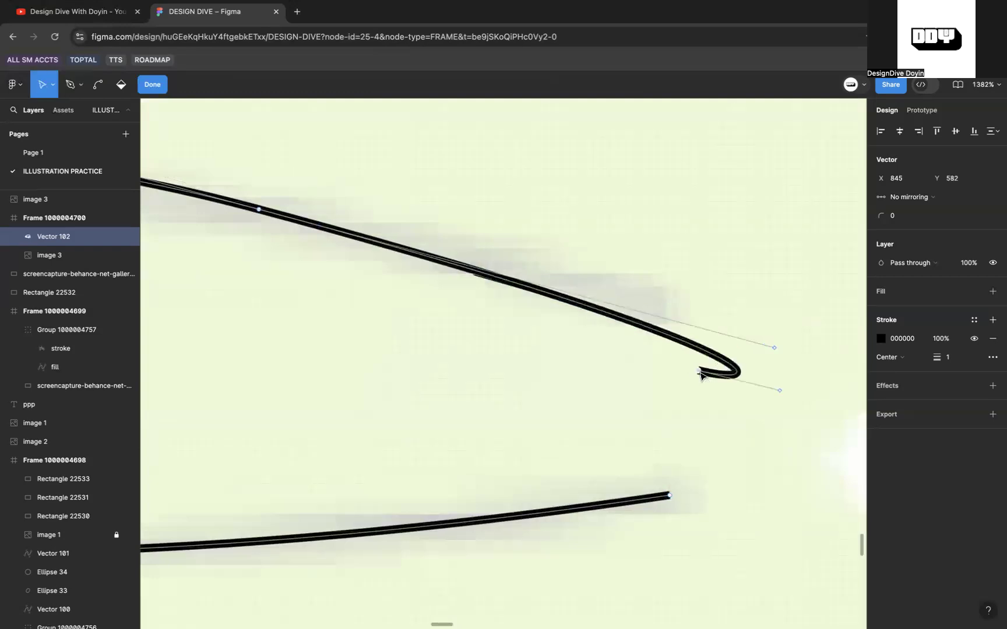
pyautogui.moveTo(784, 393); pyautogui.dragTo(669, 367)
pyautogui.moveTo(771, 351); pyautogui.dragTo(610, 312)
pyautogui.scroll(-3, 692, 365)
pyautogui.scroll(-3, 610, 313)
pyautogui.moveTo(440, 220); pyautogui.dragTo(440, 236)
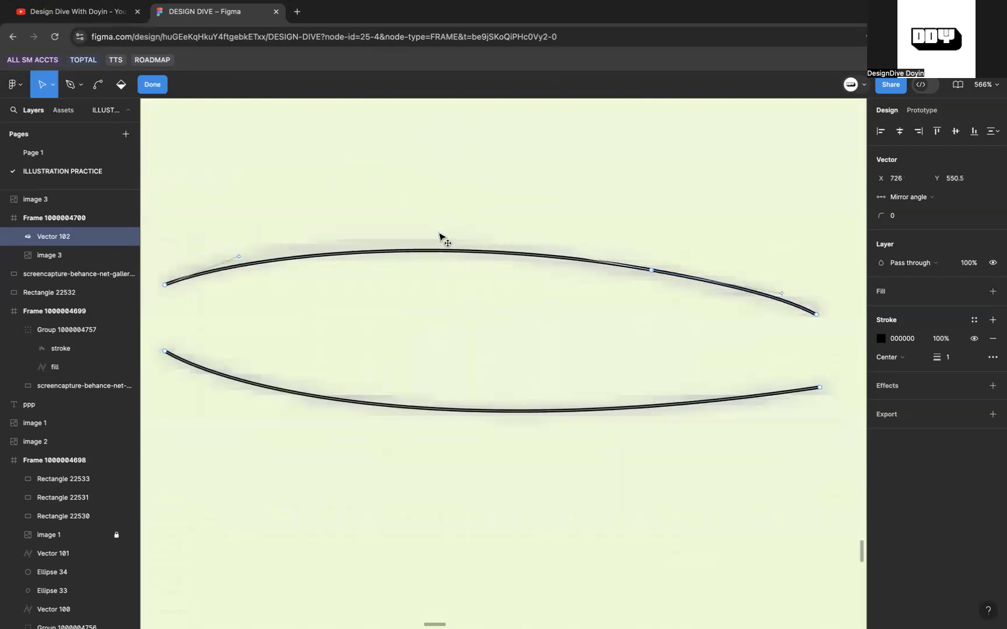
# Trace the large headlight's curved upper edge from X 863.5, Y 591.5 to X 1077.5, Y 541 with the Pen tool.
pyautogui.scroll(-5, 441, 235)
pyautogui.hscroll(3, 576, 333)
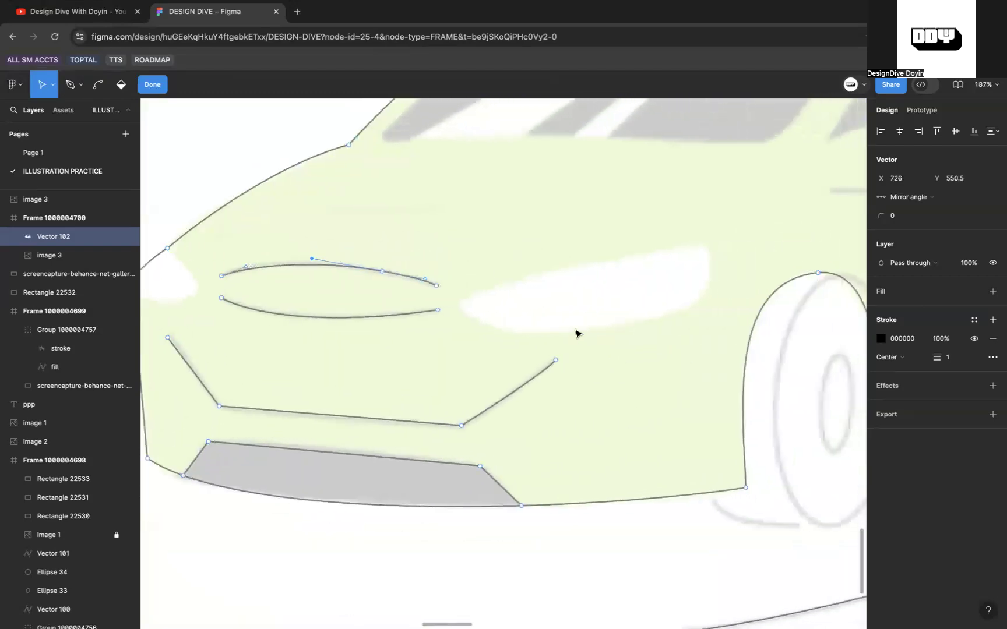
pyautogui.press('p')
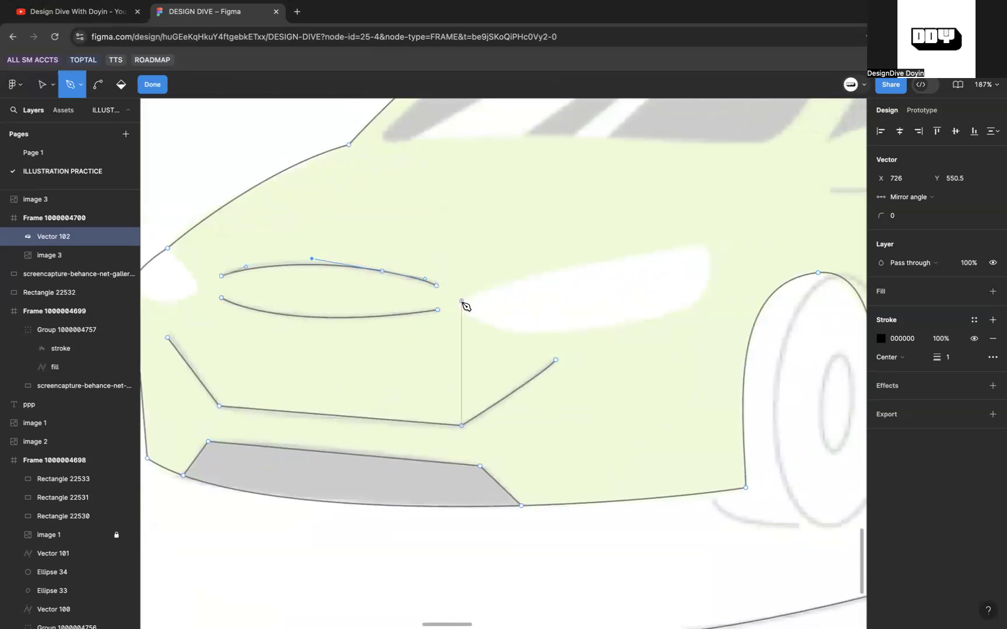
pyautogui.click(461, 303)
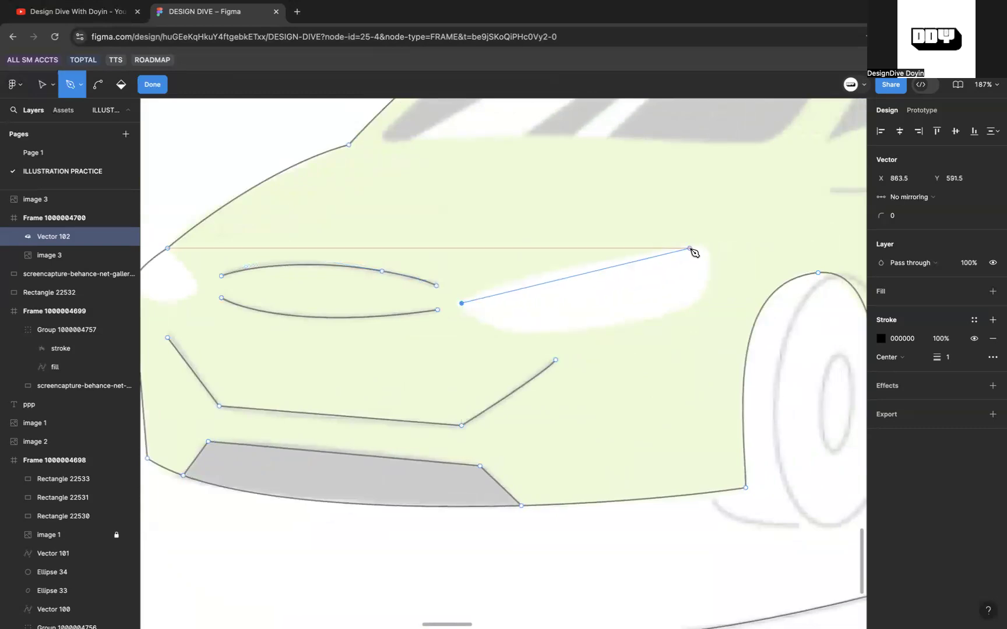
pyautogui.moveTo(695, 248); pyautogui.dragTo(818, 245)
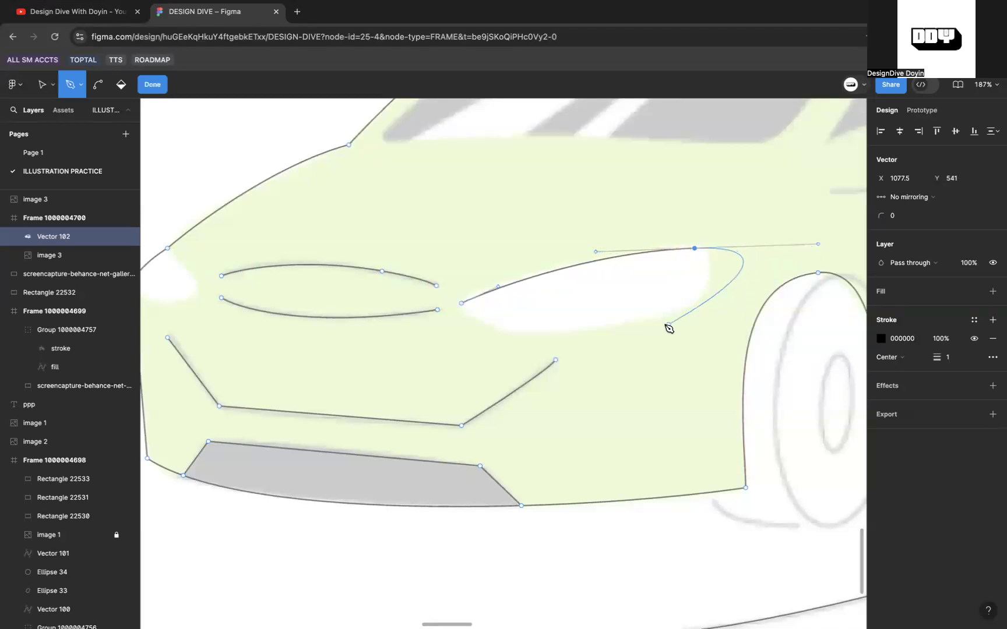
# Move the end point of the headlight's upper edge to X 1086, Y 538 and remove its outgoing curve handle to continue the path.
pyautogui.scroll(5, 698, 248)
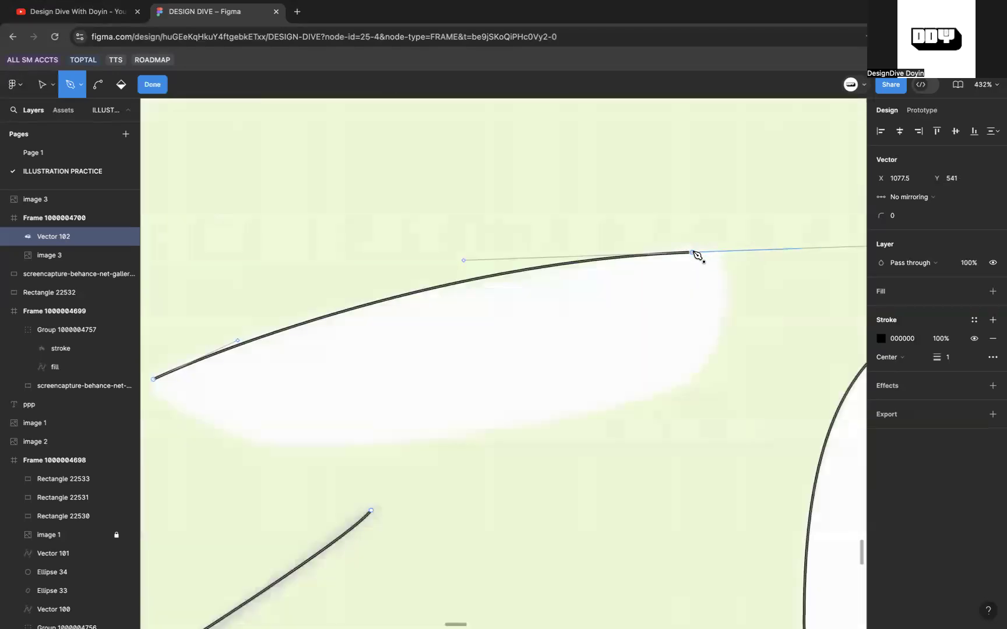
pyautogui.moveTo(694, 252); pyautogui.dragTo(714, 253)
pyautogui.press('super+z')
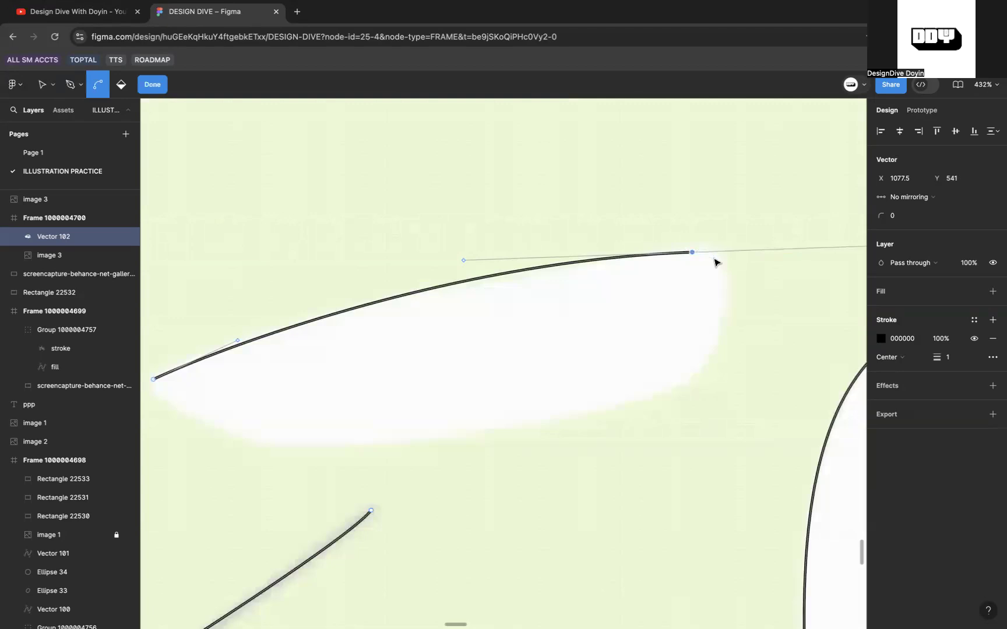
pyautogui.press('Escape')
pyautogui.moveTo(690, 252); pyautogui.dragTo(716, 248)
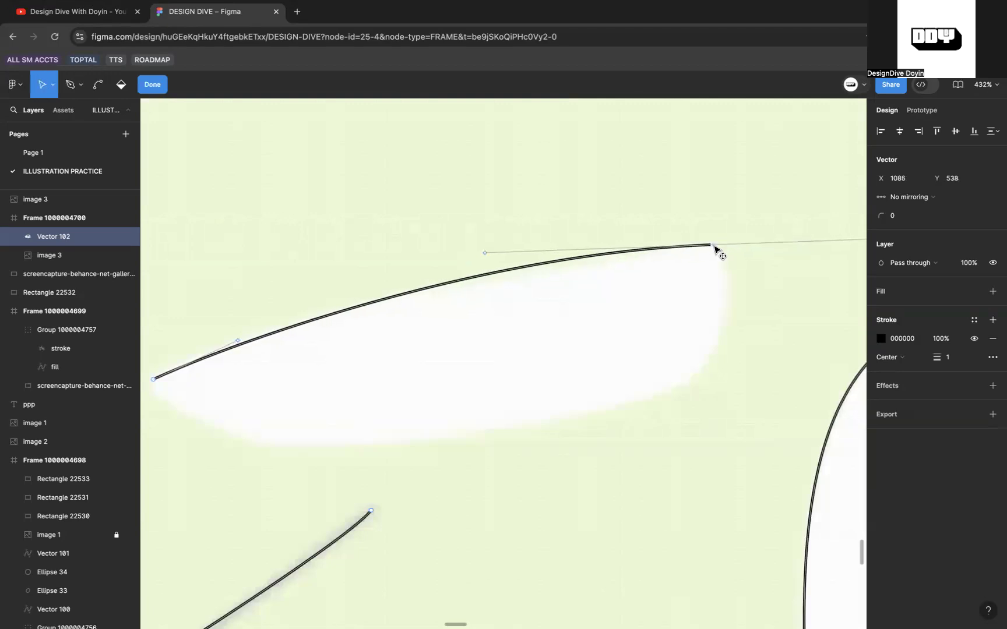
pyautogui.press('p')
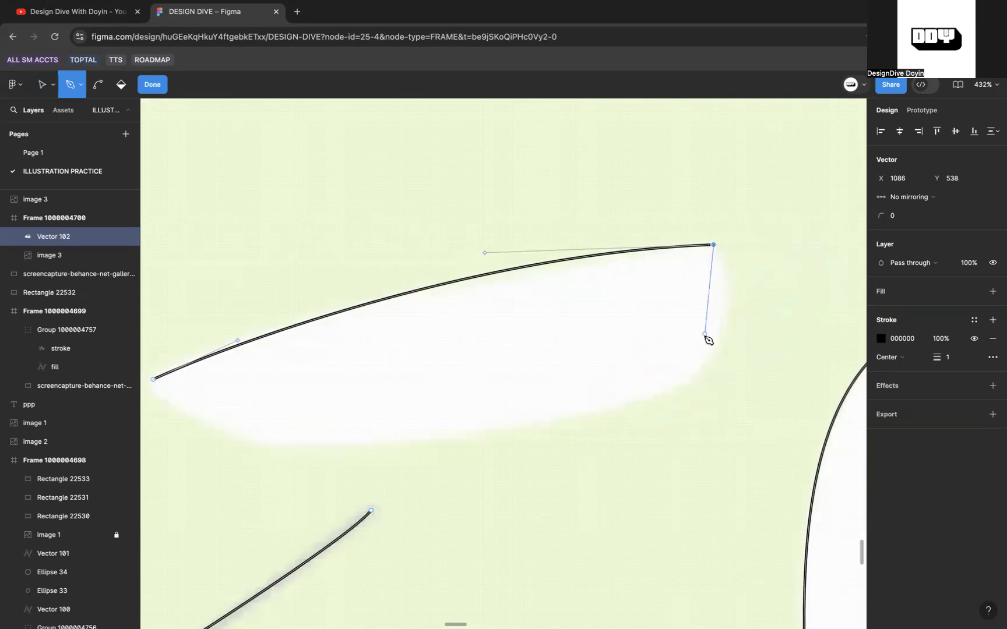
# Trace the large headlight's right side and lower edge through X 1049.5, Y 603, then close the outline at its starting point.
pyautogui.moveTo(622, 409); pyautogui.dragTo(465, 451)
pyautogui.hscroll(-4, 464, 452)
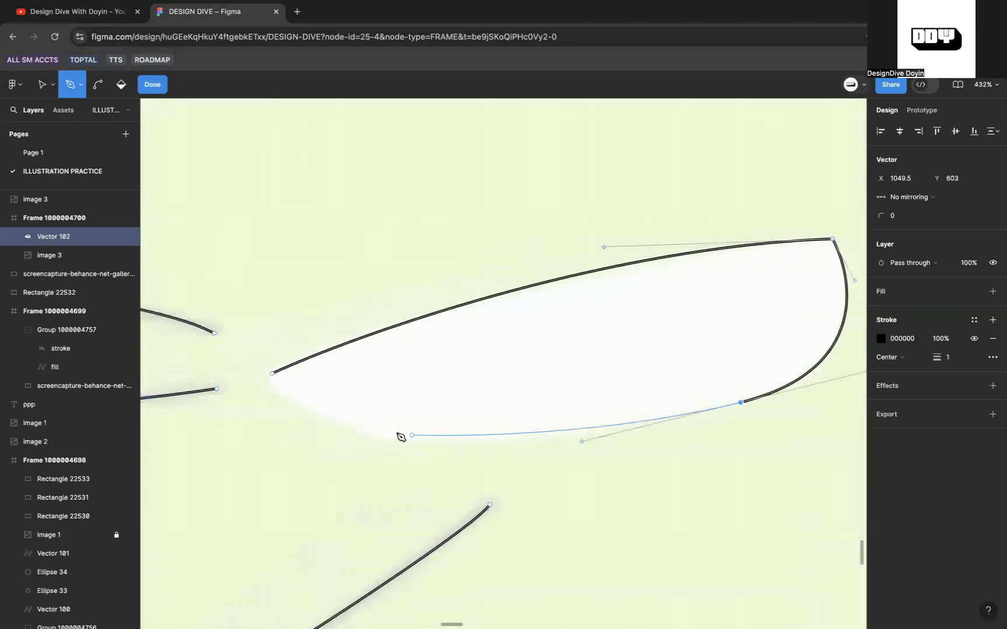
pyautogui.click(336, 425)
pyautogui.moveTo(336, 427); pyautogui.dragTo(269, 395)
pyautogui.click(273, 375)
pyautogui.scroll(-10, 276, 379)
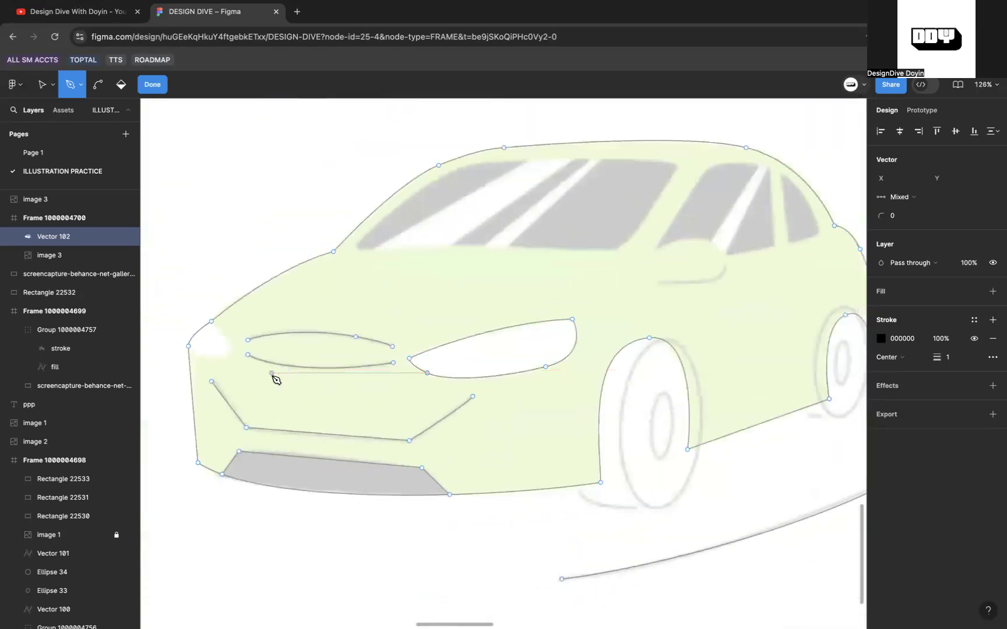
# Trace the small headlight's curved lower edge from the body outline's front corner to X 604.5, Y 590, without an outgoing curve handle.
pyautogui.scroll(3, 434, 379)
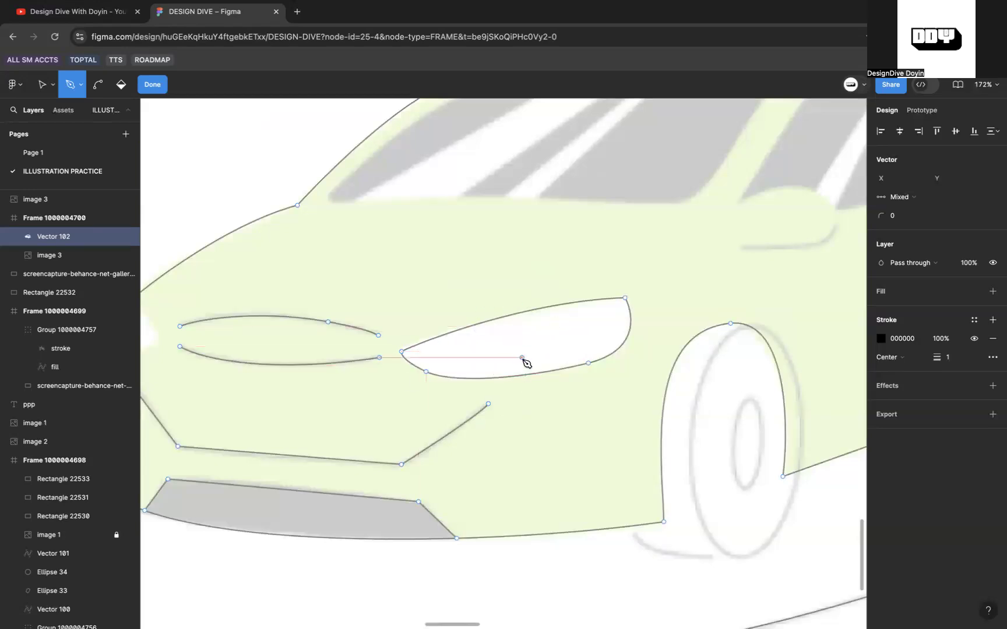
pyautogui.hscroll(-3, 580, 344)
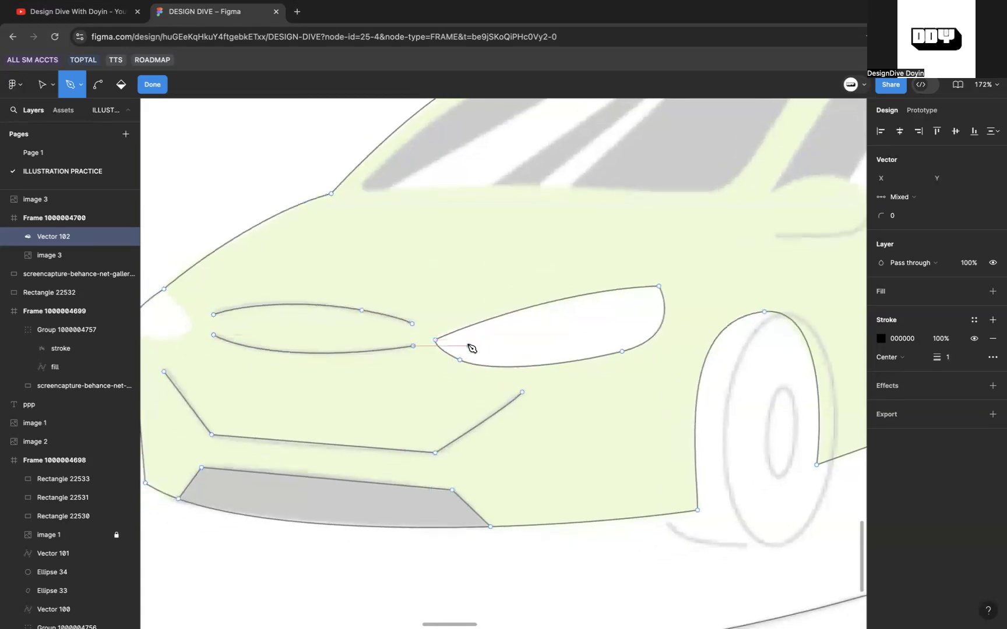
pyautogui.hscroll(-5, 461, 359)
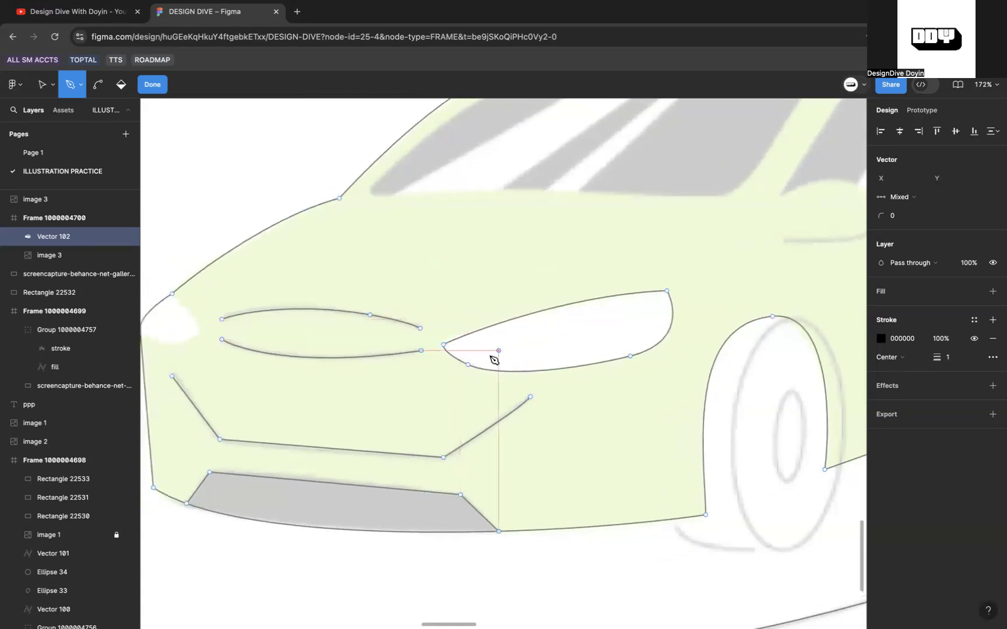
pyautogui.click(297, 308)
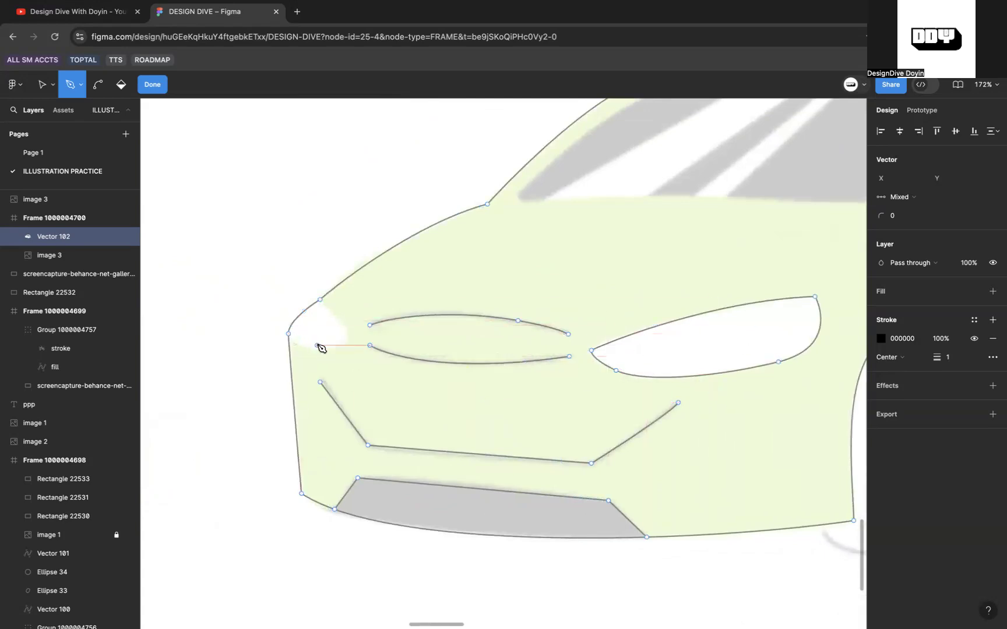
pyautogui.scroll(3, 291, 338)
pyautogui.scroll(4, 292, 339)
pyautogui.moveTo(288, 332); pyautogui.dragTo(401, 290)
pyautogui.press('super+z')
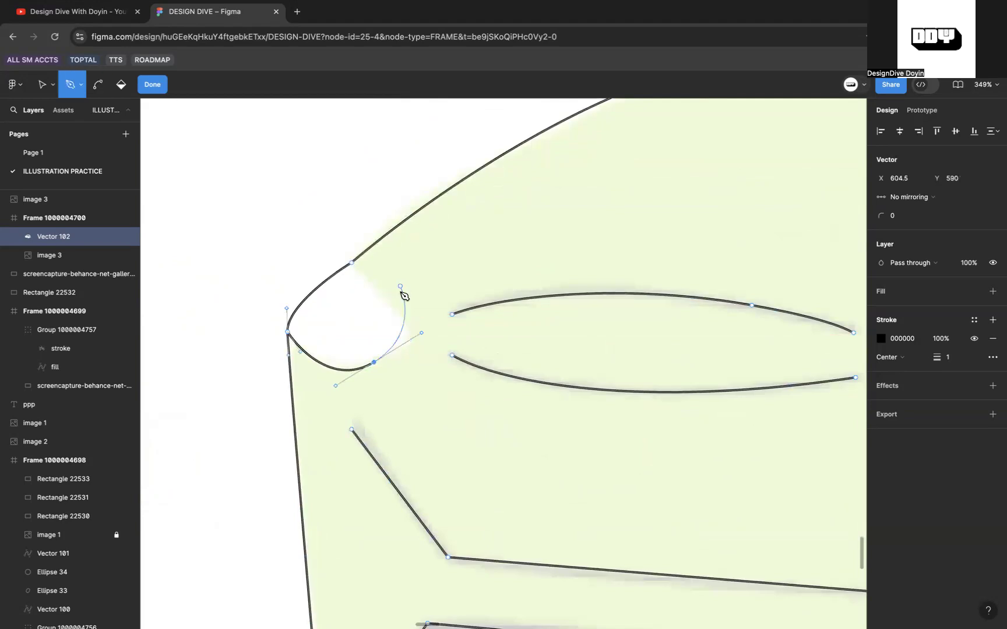
# Complete the small headlight with a curve through X 622, Y 575 that joins the body outline at the hood's front point.
pyautogui.scroll(5, 401, 353)
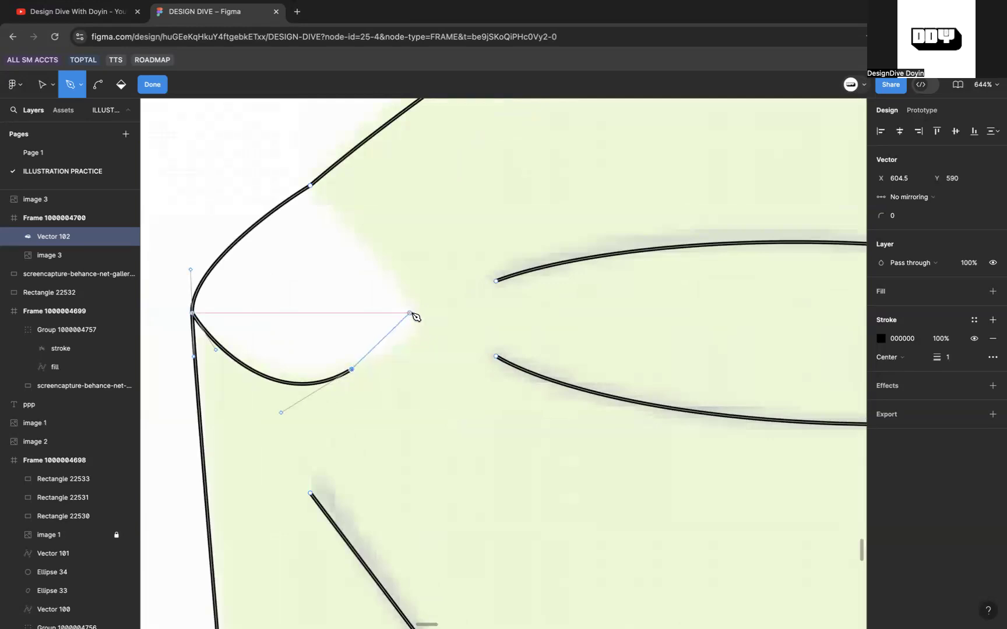
pyautogui.moveTo(417, 314); pyautogui.dragTo(419, 282)
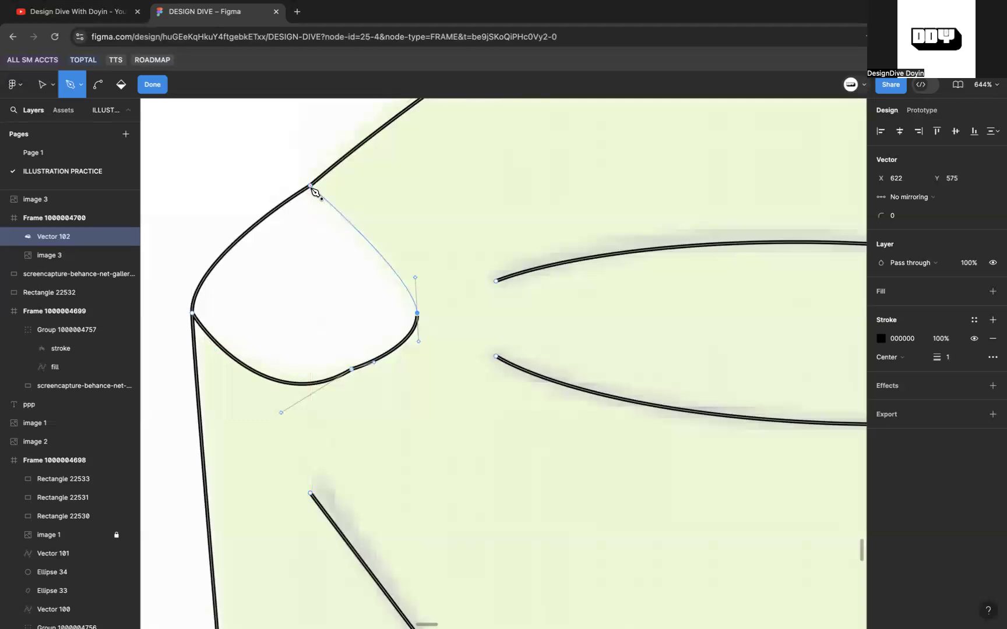
pyautogui.click(311, 187)
pyautogui.scroll(-10, 312, 191)
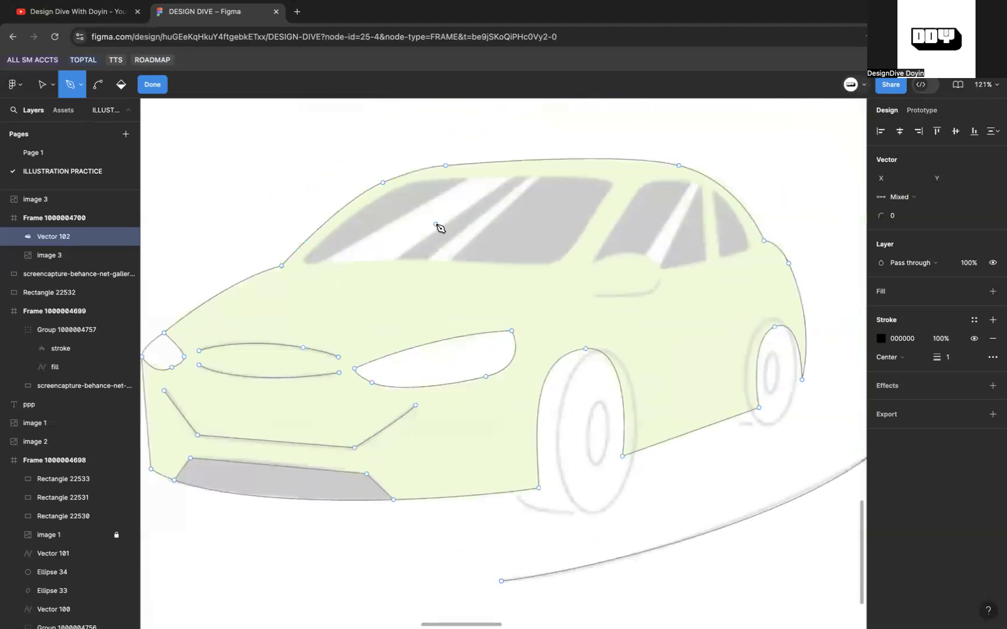
# Trace the short curve under the front wheel from X 1094, Y 777.49 to X 1170.5, Y 795 as an open path.
pyautogui.scroll(3, 498, 406)
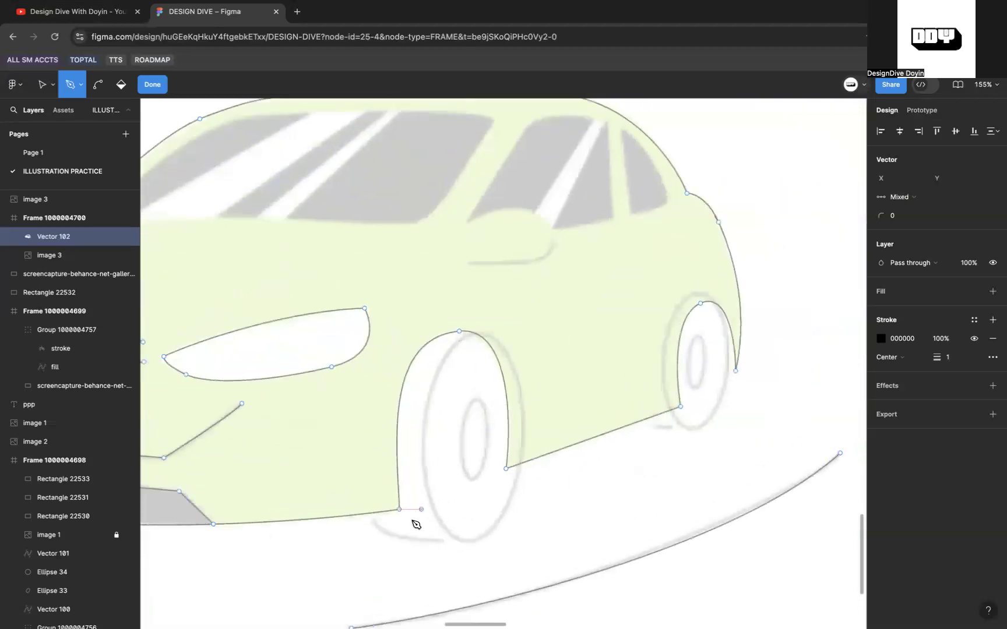
pyautogui.click(372, 525)
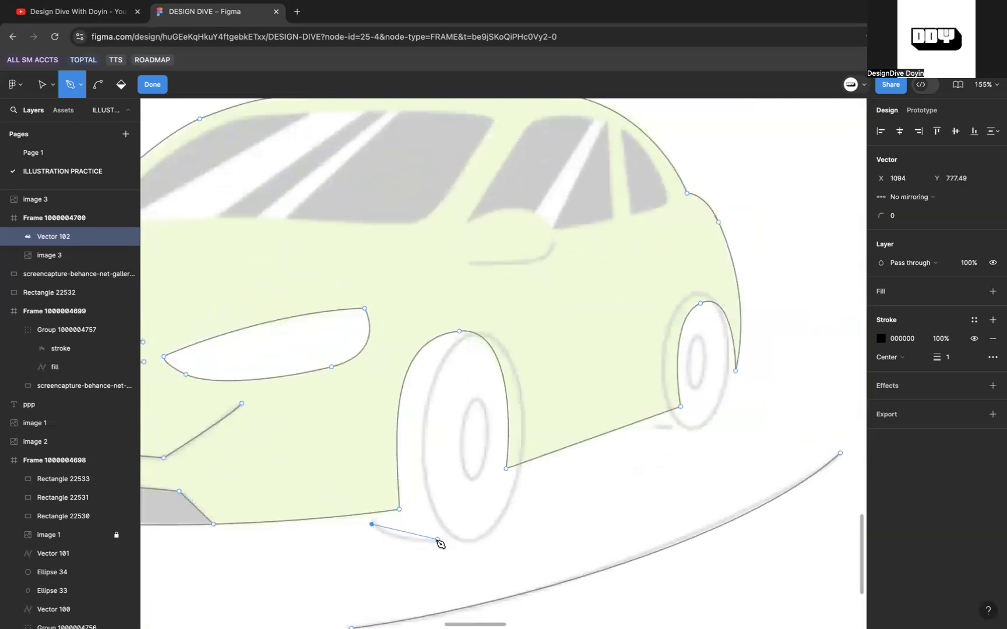
pyautogui.moveTo(442, 541); pyautogui.dragTo(495, 534)
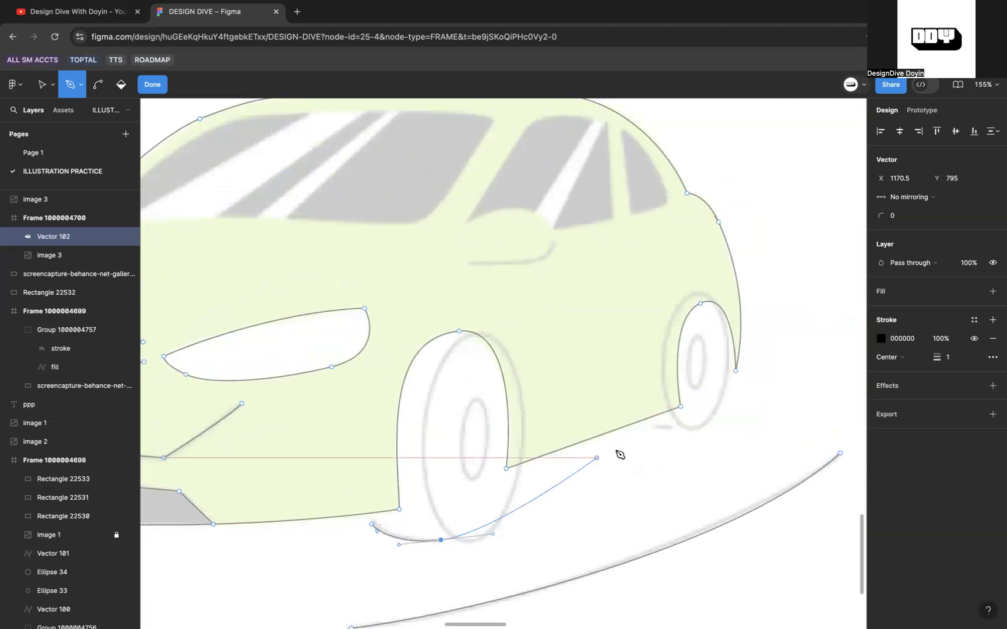
pyautogui.press('Escape')
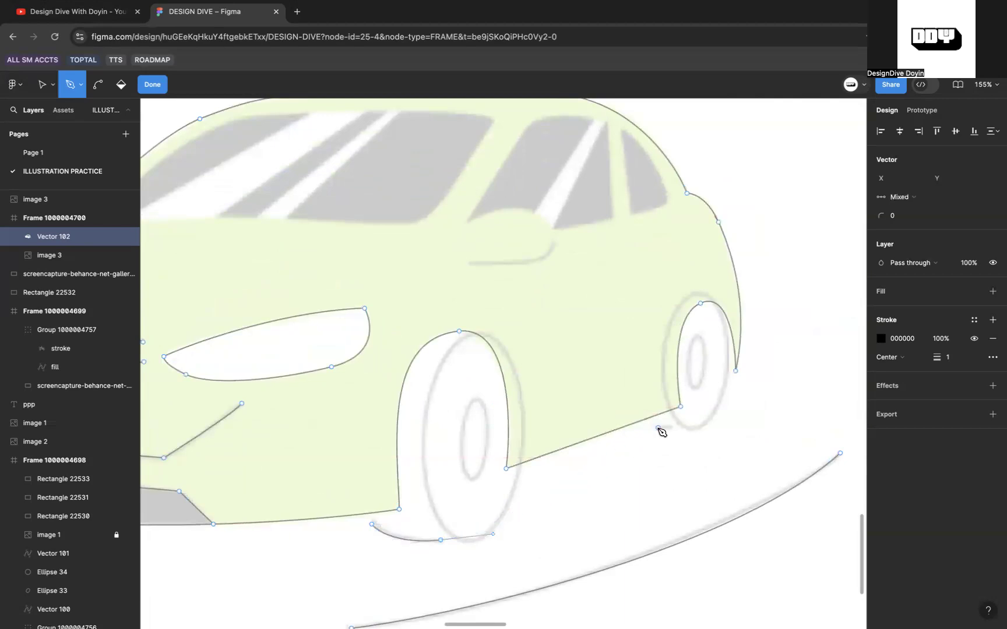
# Trace the short line beside the rear wheel's base from X 1411.5, Y 670.5 to X 1426.5, Y 670.5.
pyautogui.click(658, 428)
pyautogui.scroll(5, 670, 427)
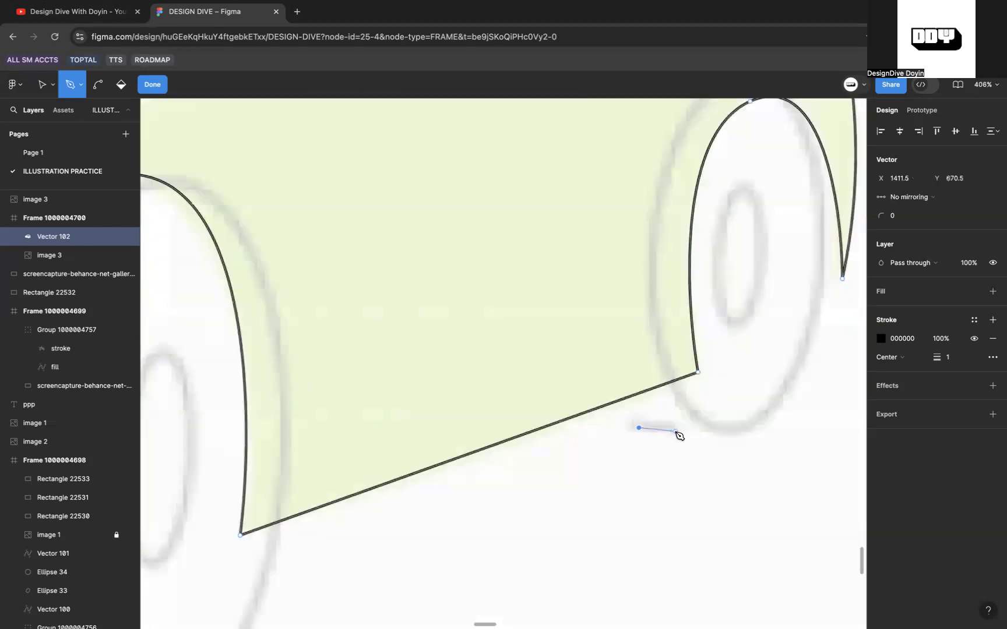
pyautogui.scroll(-5, 683, 430)
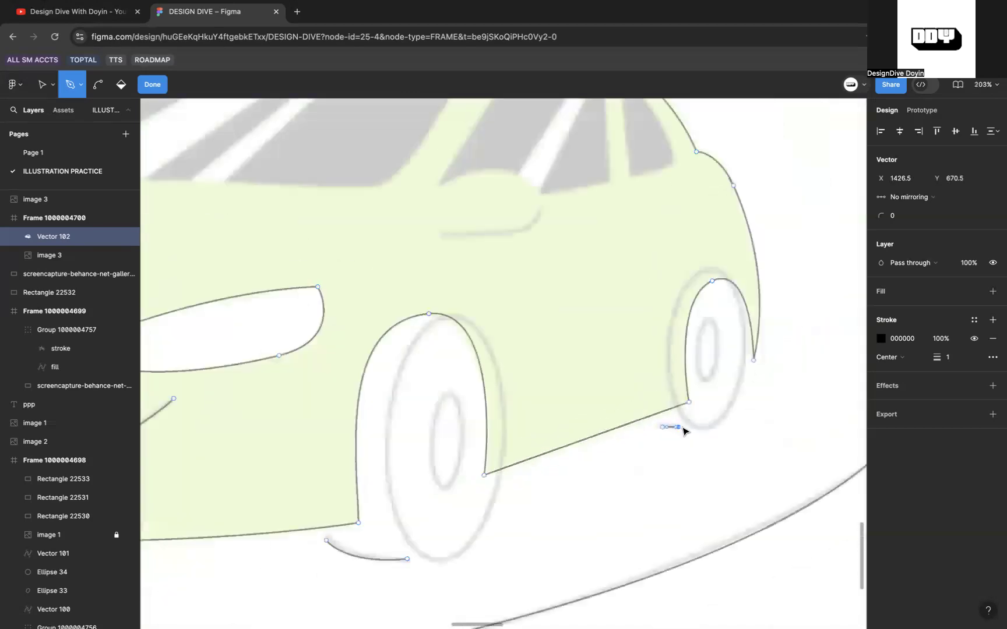
pyautogui.press('Escape')
# Trace the windshield's curved front edge from its upper front corner down to the lower corner at X 790.5, Y 439.
pyautogui.scroll(-3, 504, 380)
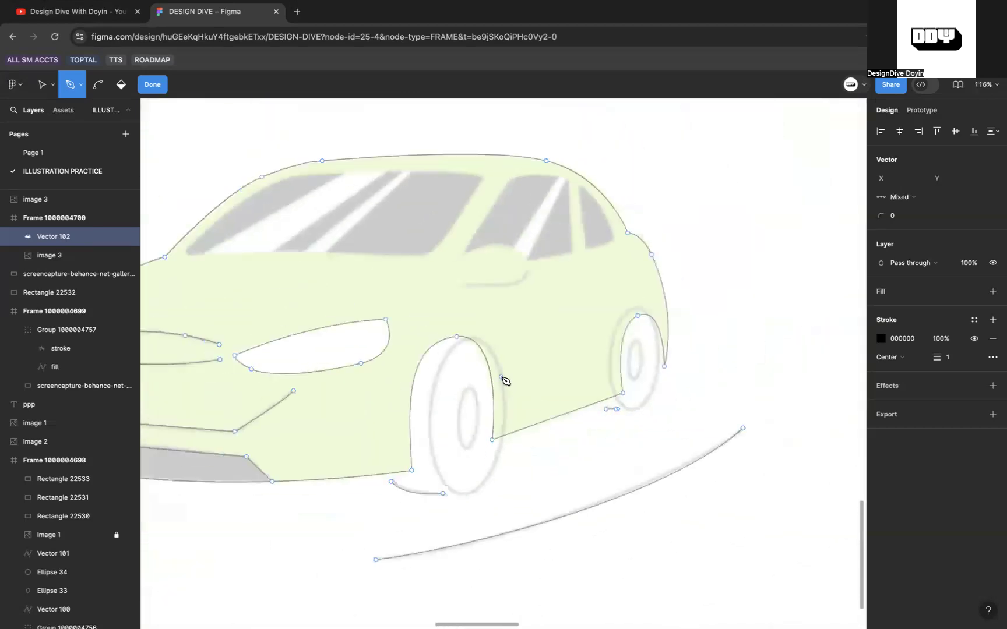
pyautogui.scroll(3, 516, 262)
pyautogui.scroll(3, 452, 272)
pyautogui.scroll(1, 452, 273)
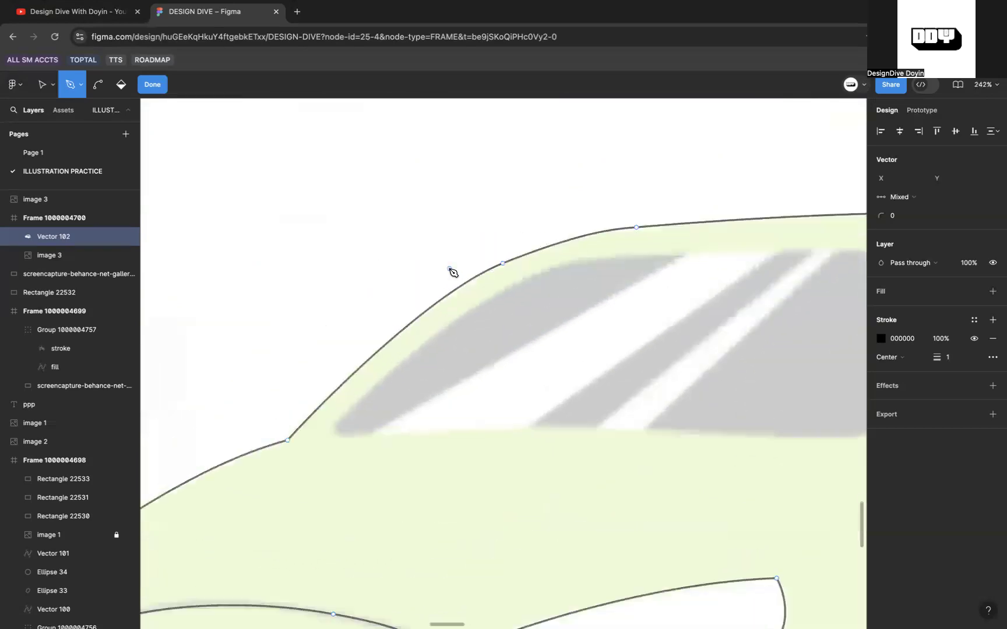
pyautogui.click(572, 260)
pyautogui.moveTo(334, 430); pyautogui.dragTo(246, 541)
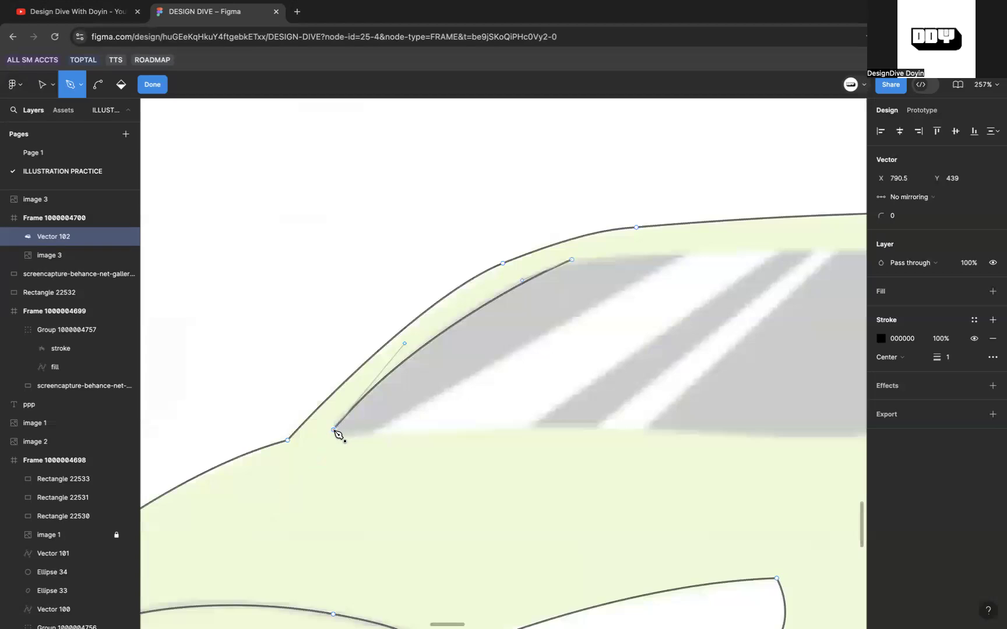
# Trace the windshield's lower edge and rounded rear corner, then continue up its rear side to X 1228.5, Y 328.
pyautogui.scroll(-5, 336, 433)
pyautogui.moveTo(448, 430); pyautogui.dragTo(640, 366)
pyautogui.scroll(5, 589, 428)
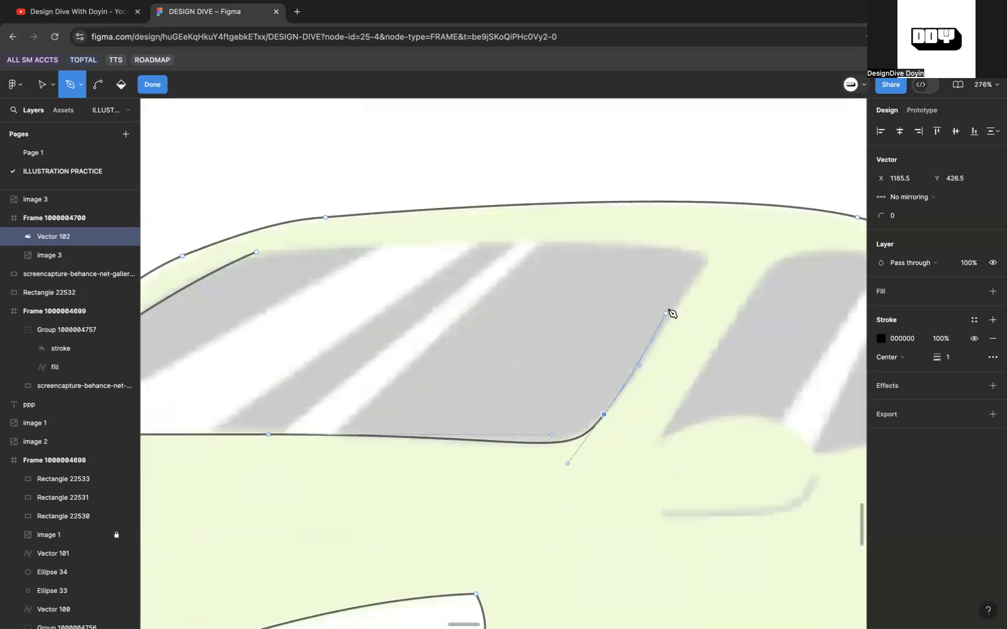
pyautogui.click(705, 256)
# Close the windshield outline with a curved top edge and adjust its rear curve handle to X 1171.5, Y 317.
pyautogui.hscroll(-3, 705, 257)
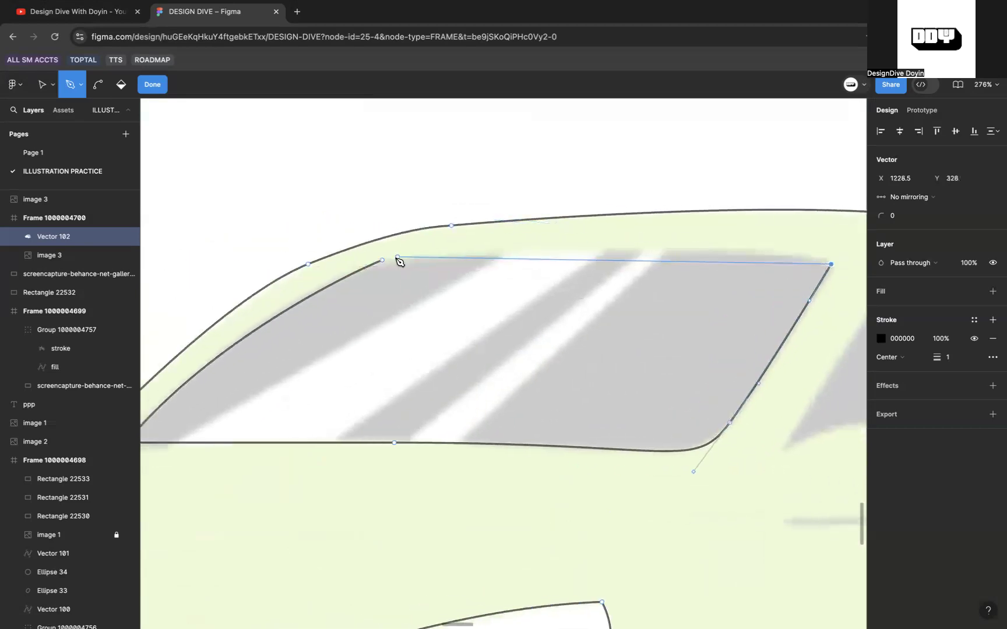
pyautogui.moveTo(385, 264); pyautogui.dragTo(201, 289)
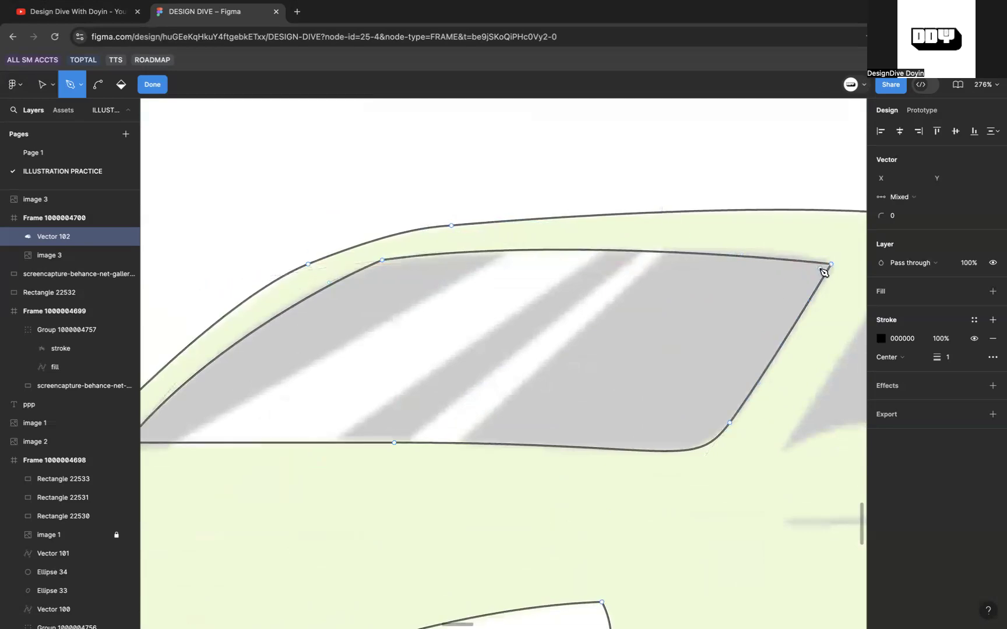
pyautogui.press('v')
pyautogui.click(742, 251)
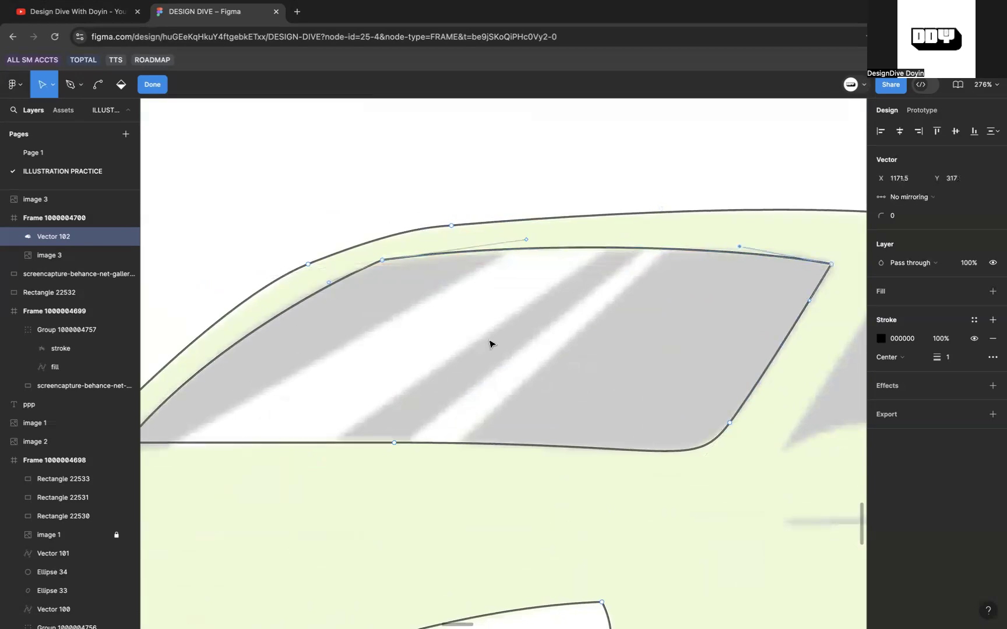
# Draw the wide windshield reflection's two diagonal edges from X 1091, Y 317.7 and X 1025.5, Y 318.82 to the lower edge.
pyautogui.press('p')
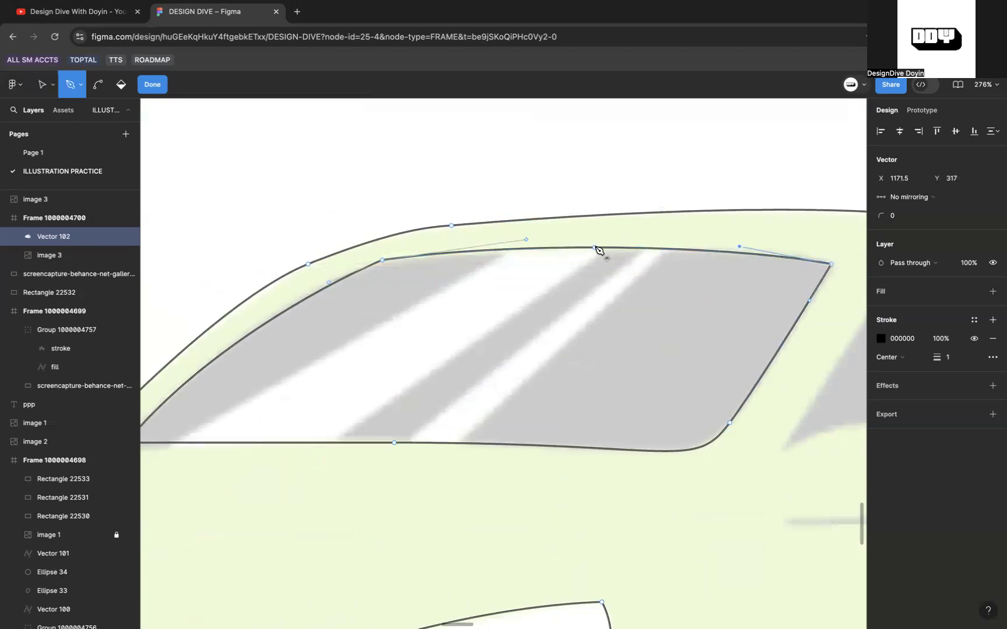
pyautogui.click(610, 248)
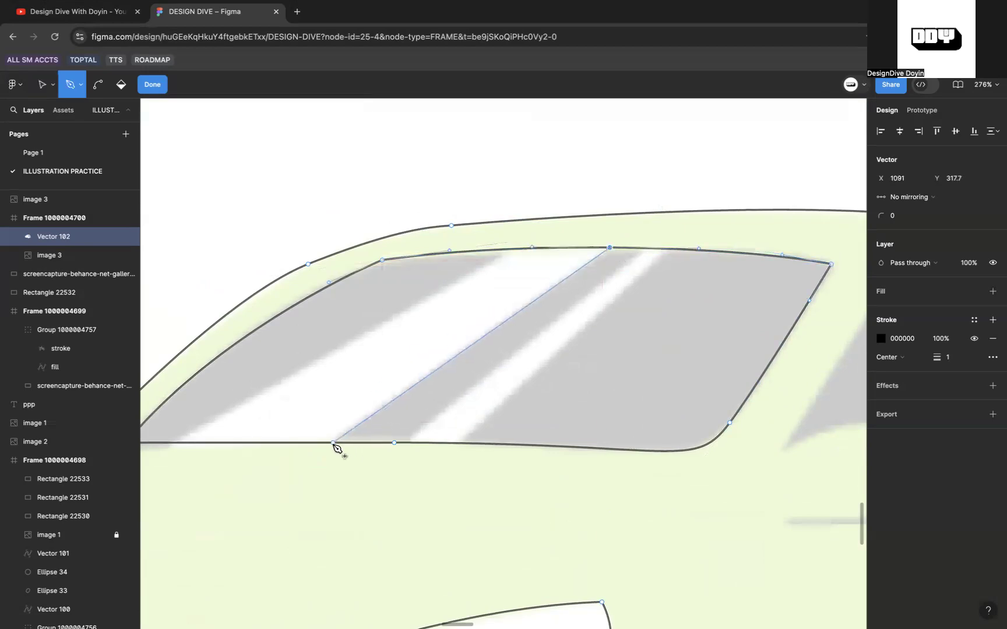
pyautogui.click(333, 444)
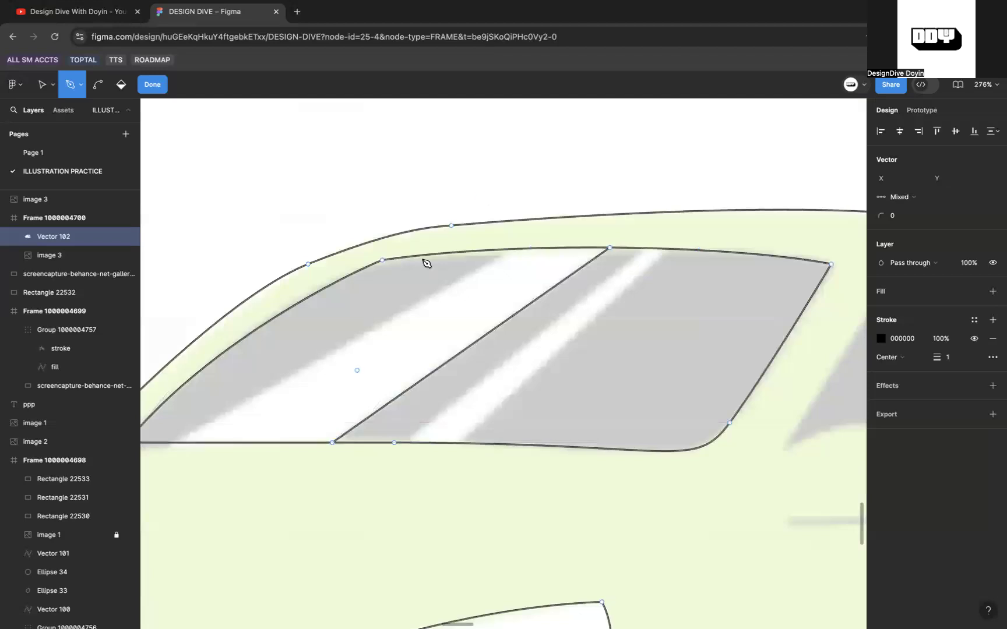
pyautogui.click(504, 250)
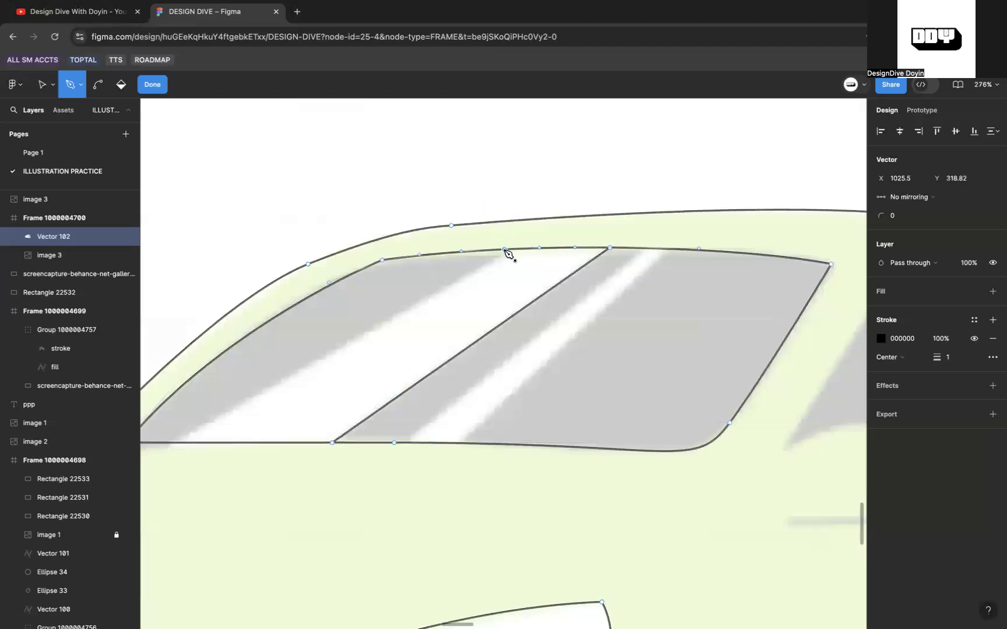
pyautogui.hscroll(-5, 380, 360)
pyautogui.click(304, 403)
# Draw the narrow windshield reflection's two diagonal edges, running the front one from X 1110.5, Y 318.01 to X 968, Y 436.
pyautogui.scroll(3, 310, 412)
pyautogui.hscroll(5, 310, 411)
pyautogui.click(672, 275)
pyautogui.click(464, 470)
pyautogui.click(642, 273)
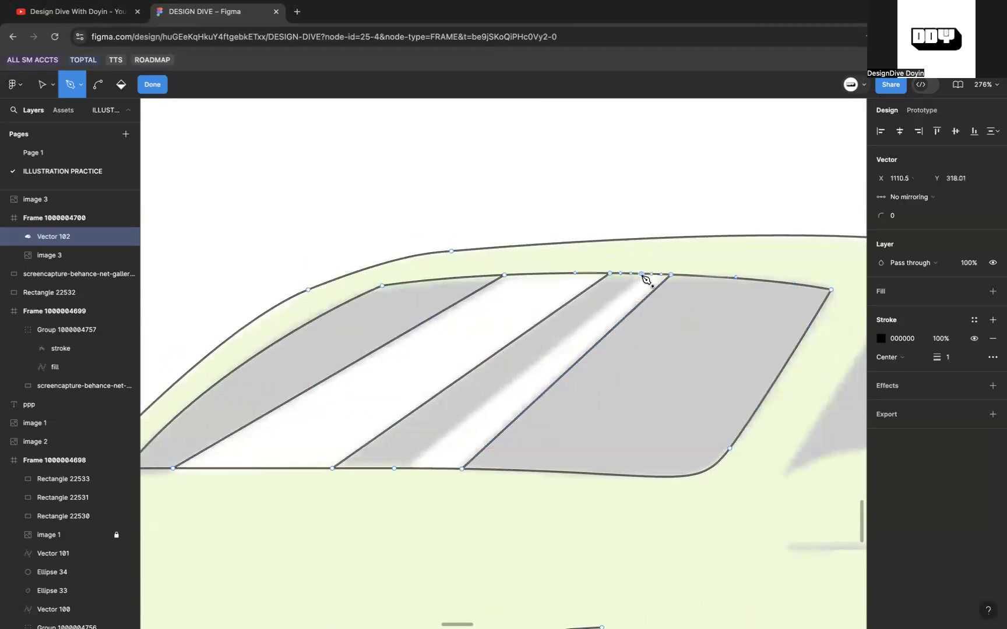
pyautogui.scroll(2, 429, 459)
pyautogui.scroll(2, 428, 462)
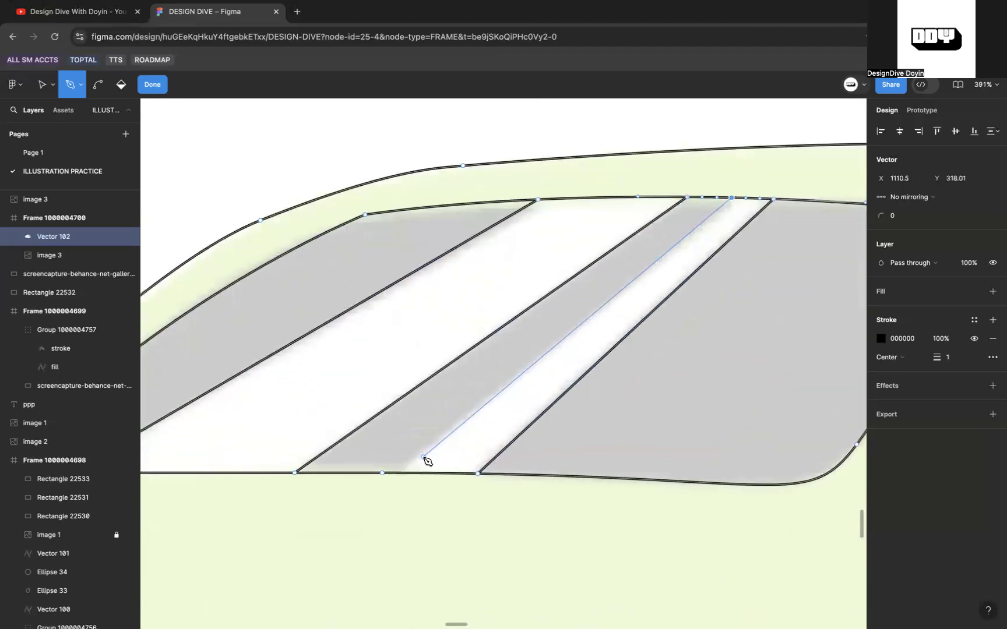
pyautogui.scroll(4, 421, 467)
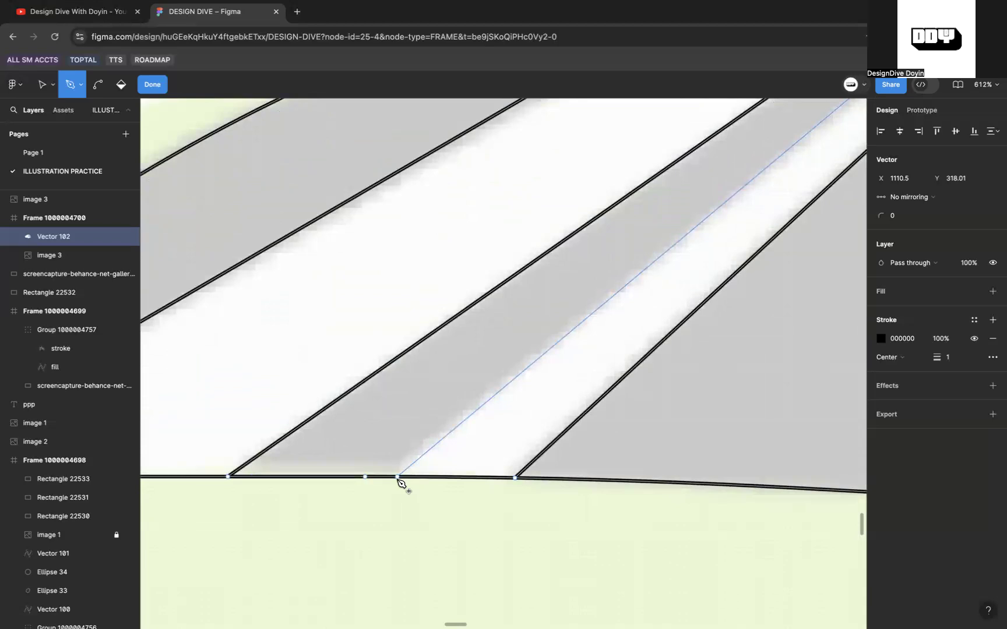
pyautogui.click(405, 467)
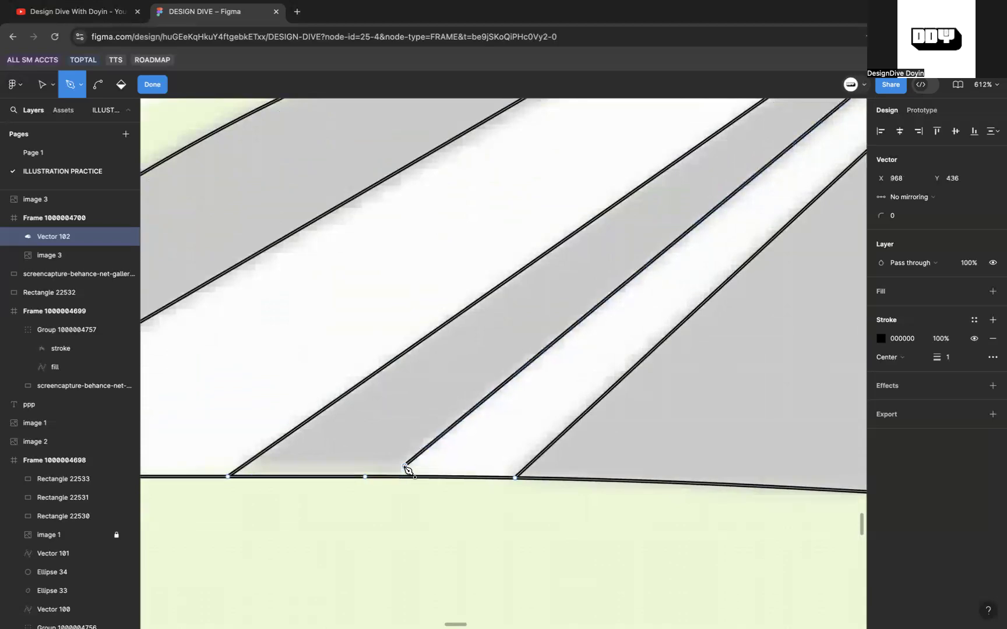
# Move the front reflection edge's loose lower endpoint onto the windshield's lower edge at X 966.5, Y 439, and check the enclosed fill regions.
pyautogui.press('b')
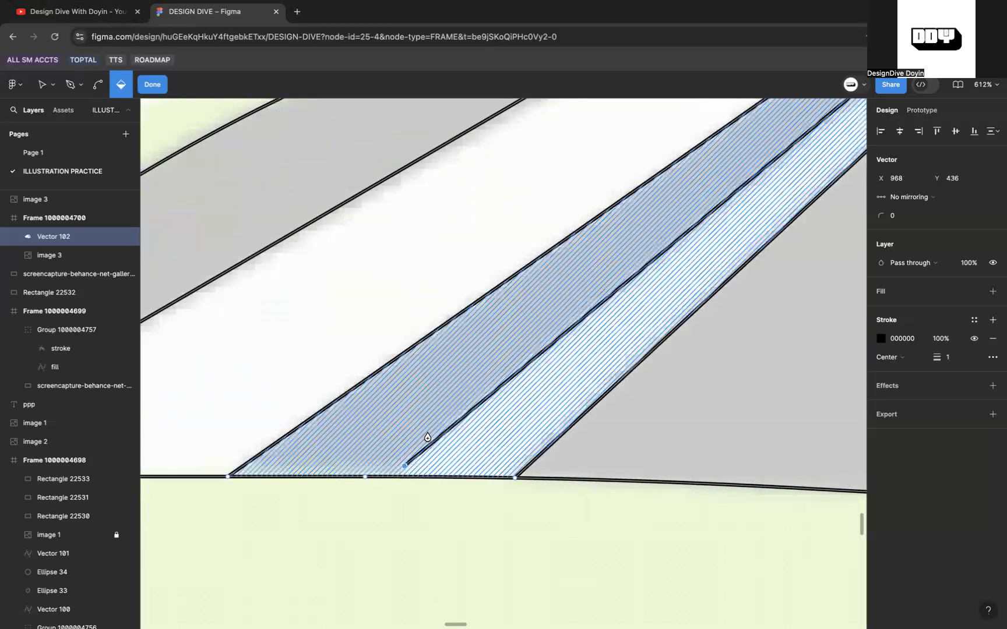
pyautogui.press('v')
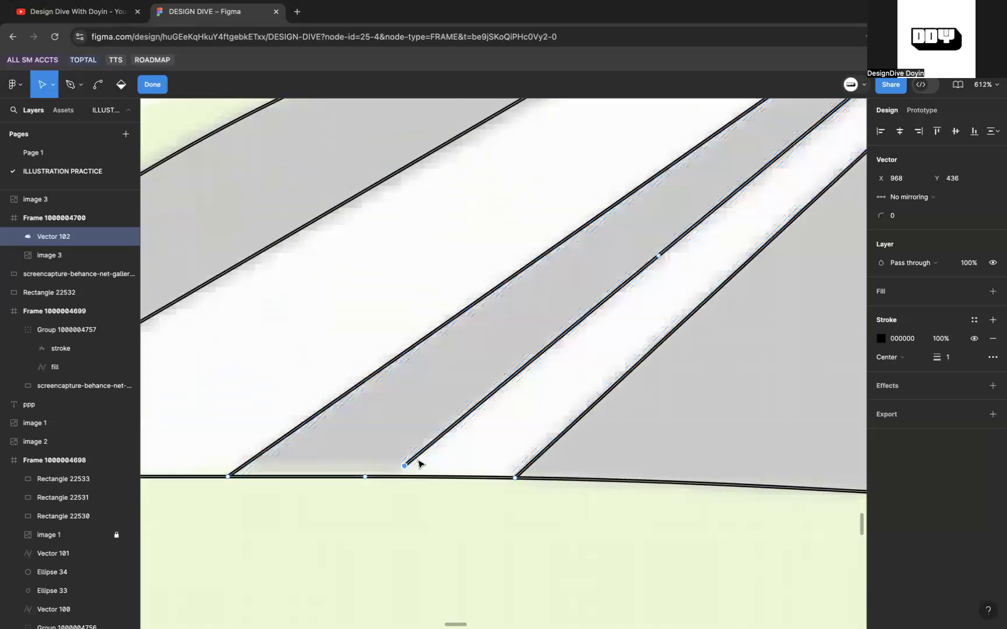
pyautogui.scroll(5, 405, 468)
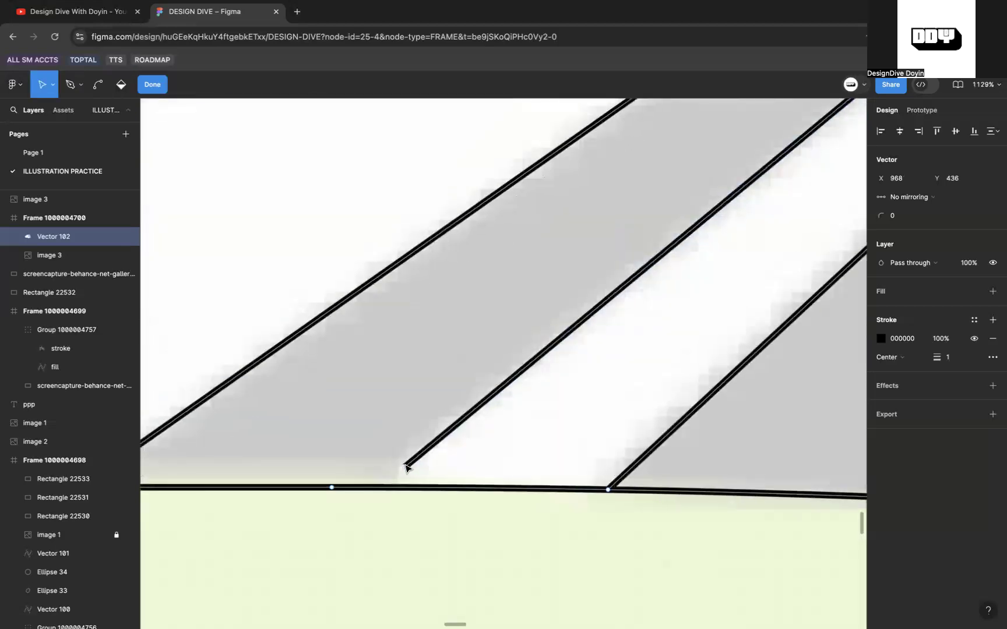
pyautogui.scroll(8, 403, 469)
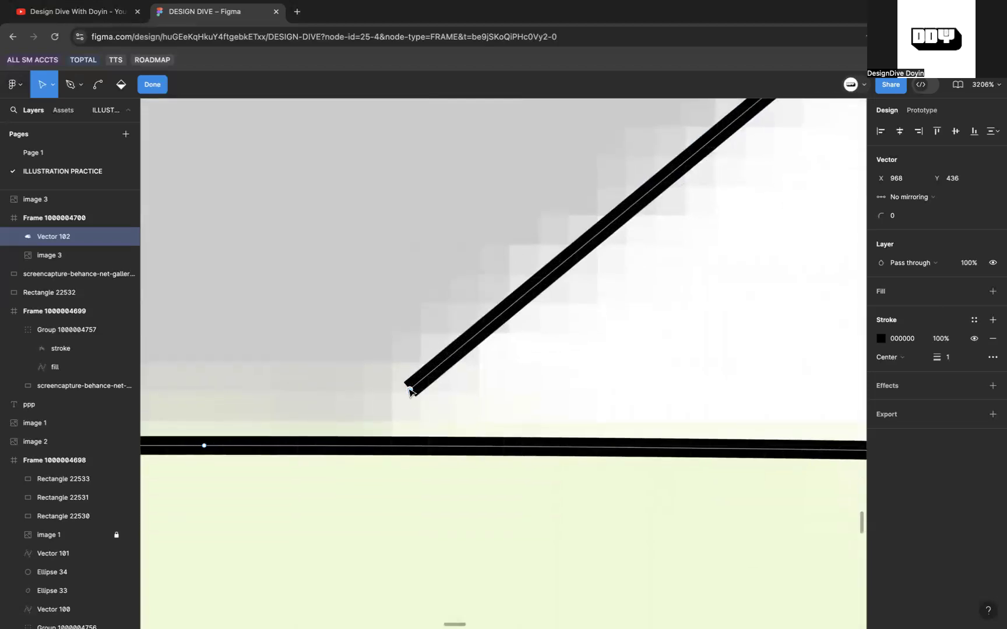
pyautogui.press('b')
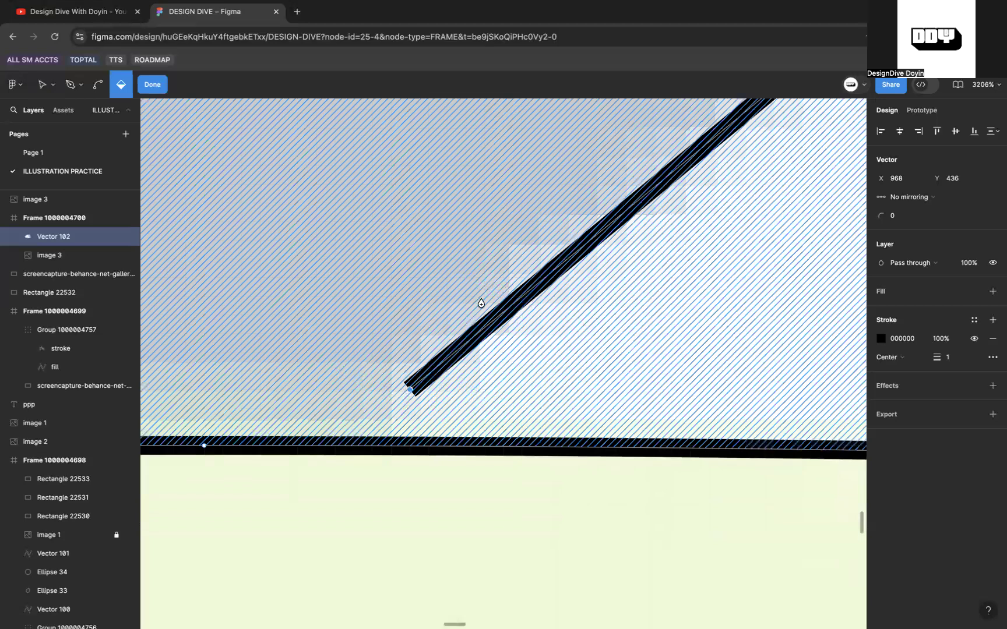
pyautogui.scroll(-10, 482, 304)
pyautogui.scroll(3, 370, 385)
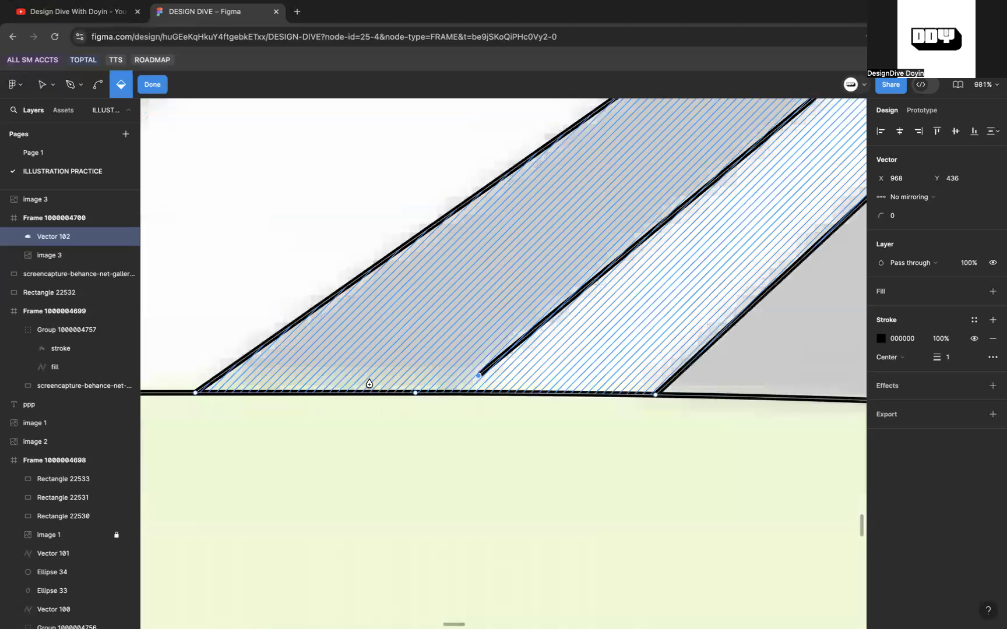
pyautogui.scroll(4, 469, 375)
pyautogui.press('v')
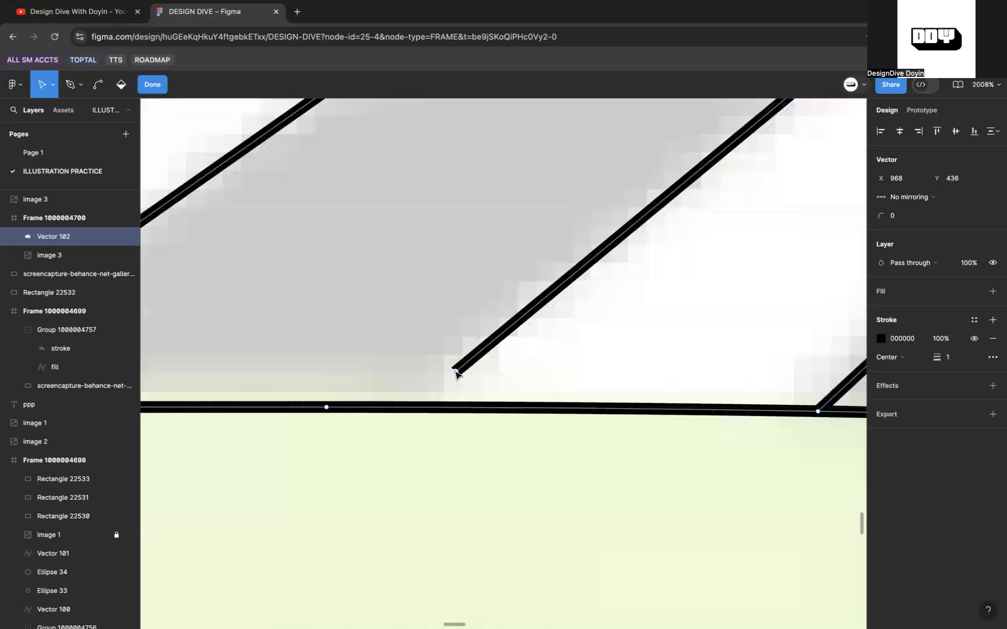
pyautogui.moveTo(456, 373); pyautogui.dragTo(452, 387)
pyautogui.moveTo(441, 397); pyautogui.dragTo(440, 407)
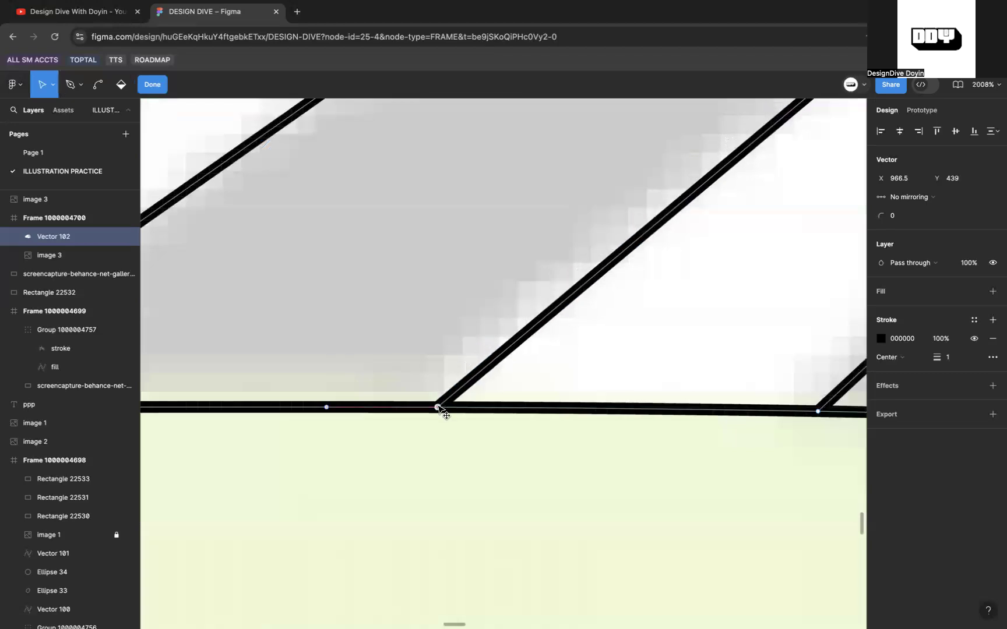
pyautogui.scroll(-5, 439, 411)
pyautogui.press('b')
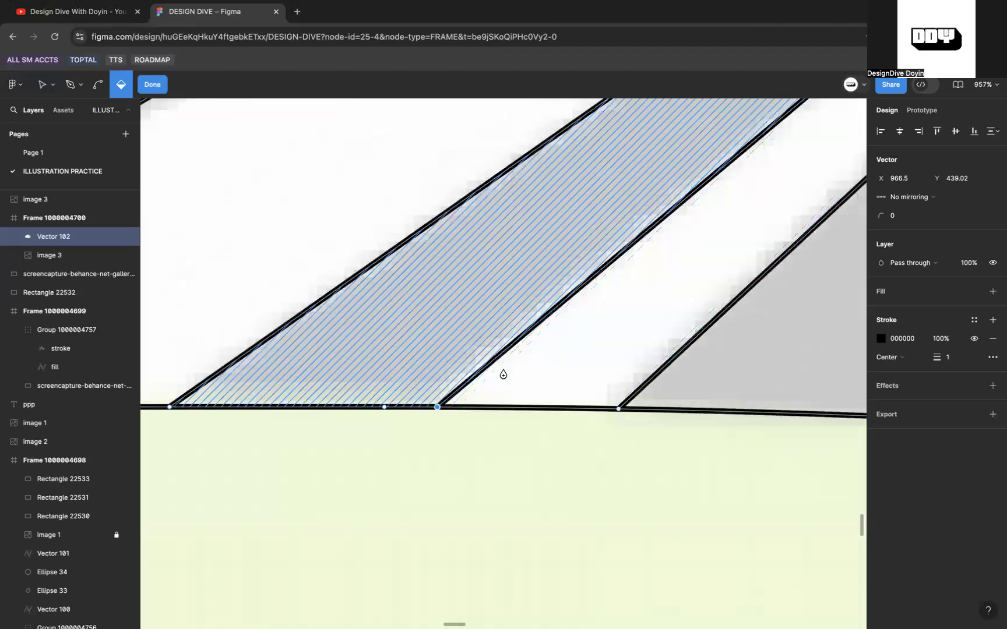
pyautogui.scroll(-5, 526, 365)
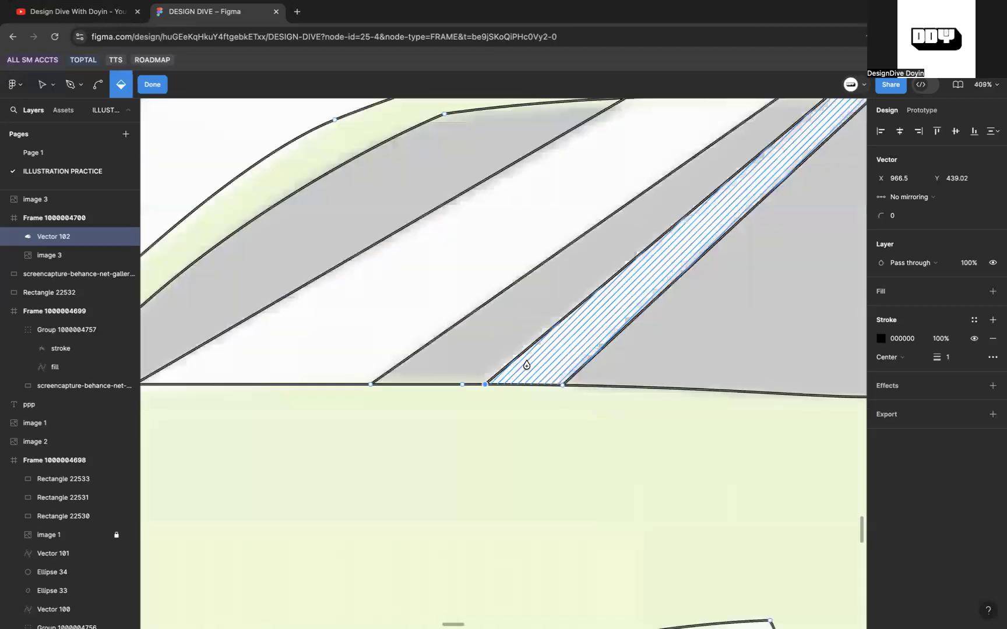
pyautogui.scroll(-3, 526, 366)
pyautogui.scroll(3, 615, 401)
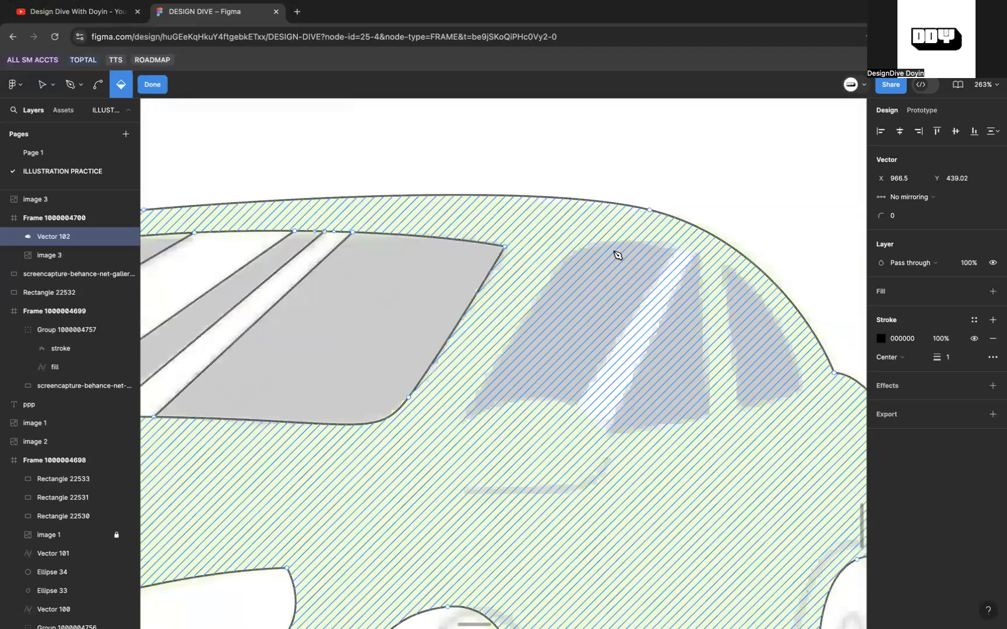
# Trace the side window's curved top and front edge from X 1357, Y 332 through X 1274, Y 332 to X 1198, Y 443.
pyautogui.press('p')
pyautogui.scroll(2, 618, 256)
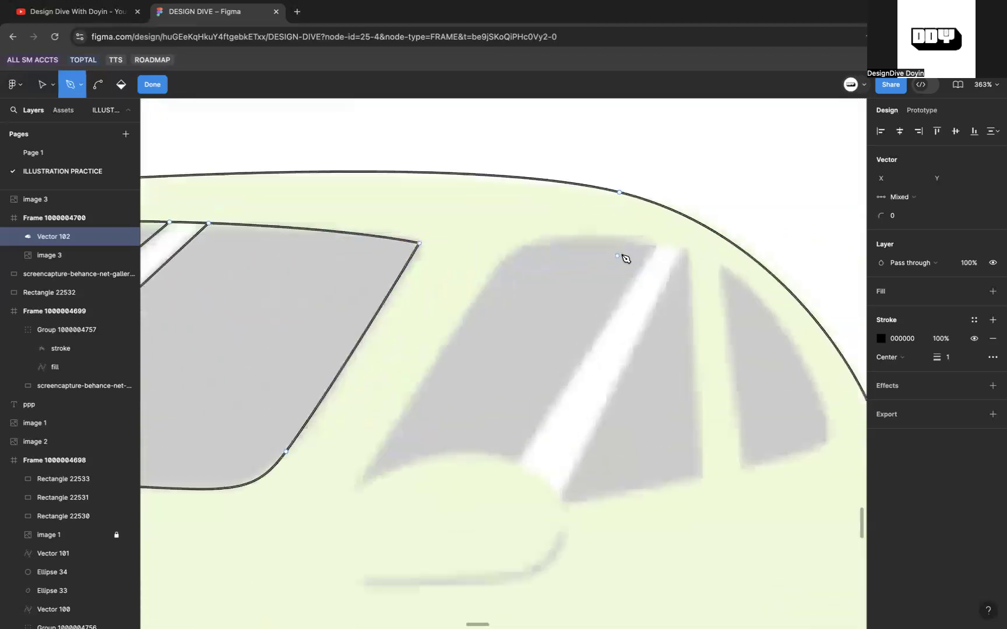
pyautogui.click(691, 252)
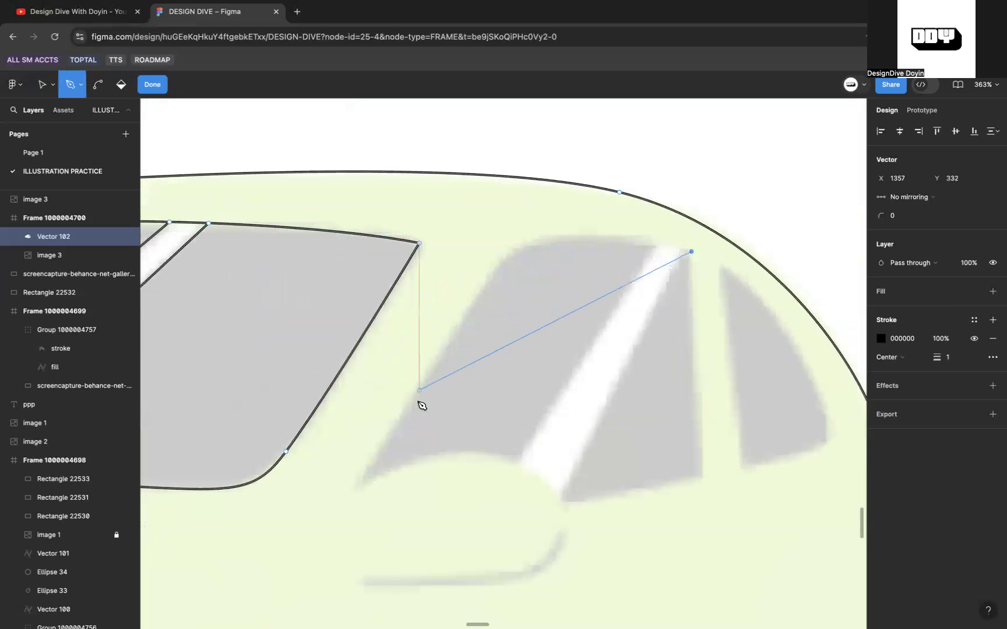
pyautogui.moveTo(516, 251); pyautogui.dragTo(455, 285)
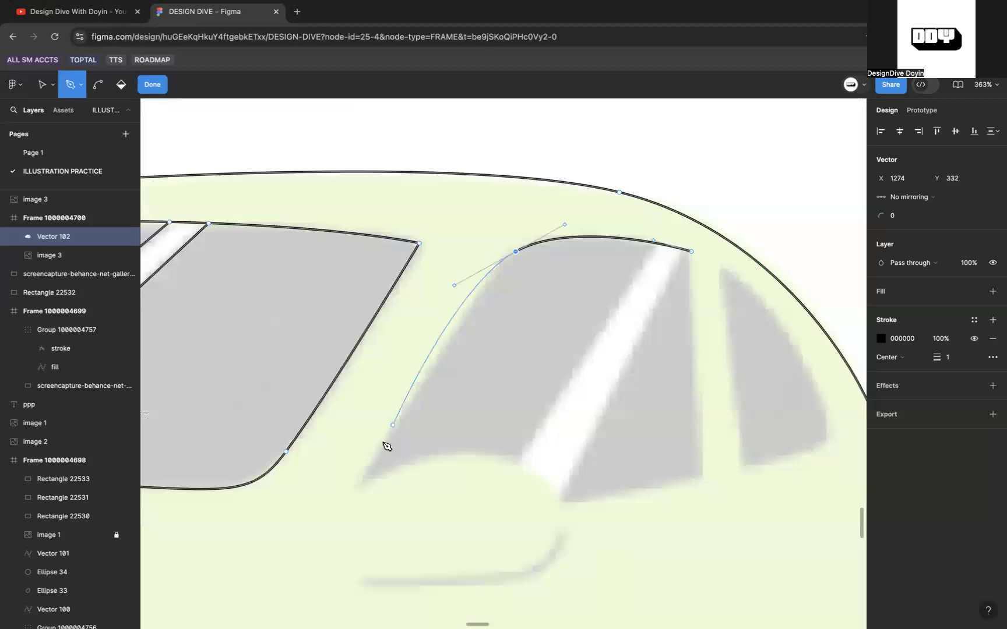
pyautogui.click(355, 486)
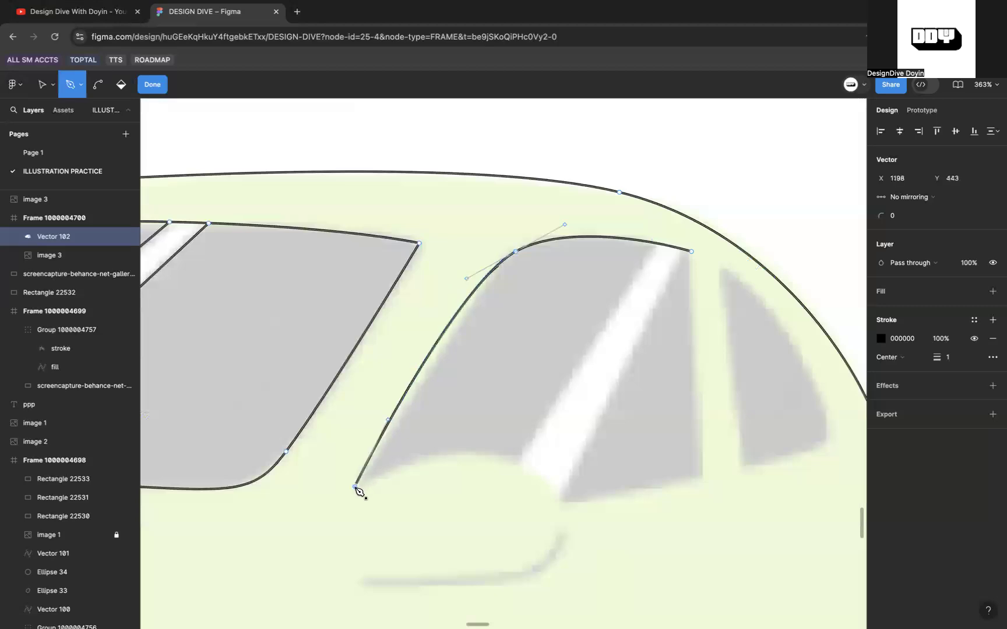
# Trace the side mirror from the window's lower front corner through X 1294, Y 455.5 and X 1264.5, Y 484.5 to its lower front tip.
pyautogui.scroll(-2, 358, 491)
pyautogui.moveTo(476, 397); pyautogui.dragTo(528, 405)
pyautogui.moveTo(580, 454); pyautogui.dragTo(581, 497)
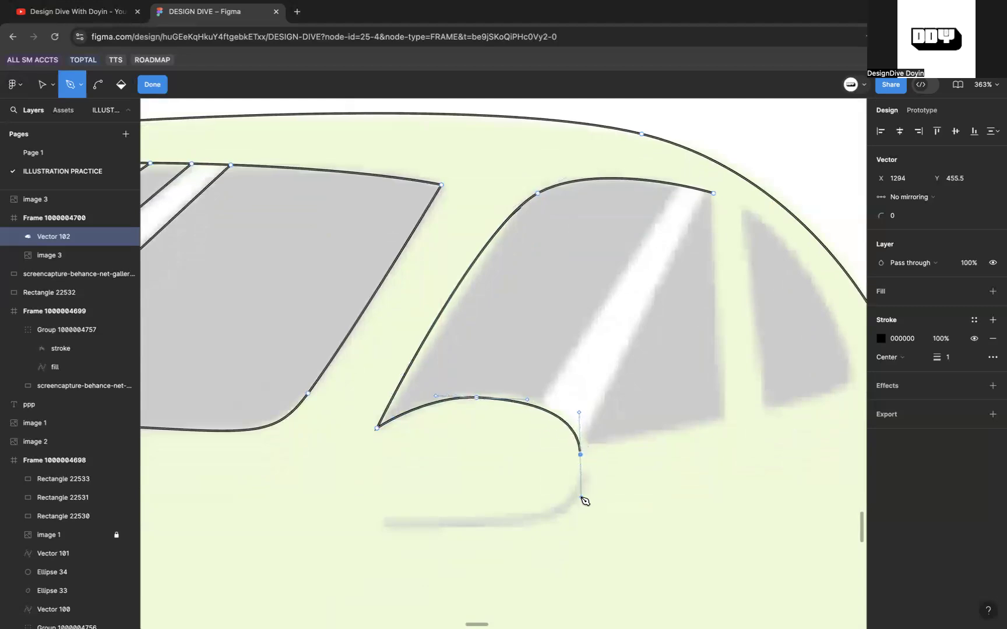
pyautogui.moveTo(517, 516); pyautogui.dragTo(468, 525)
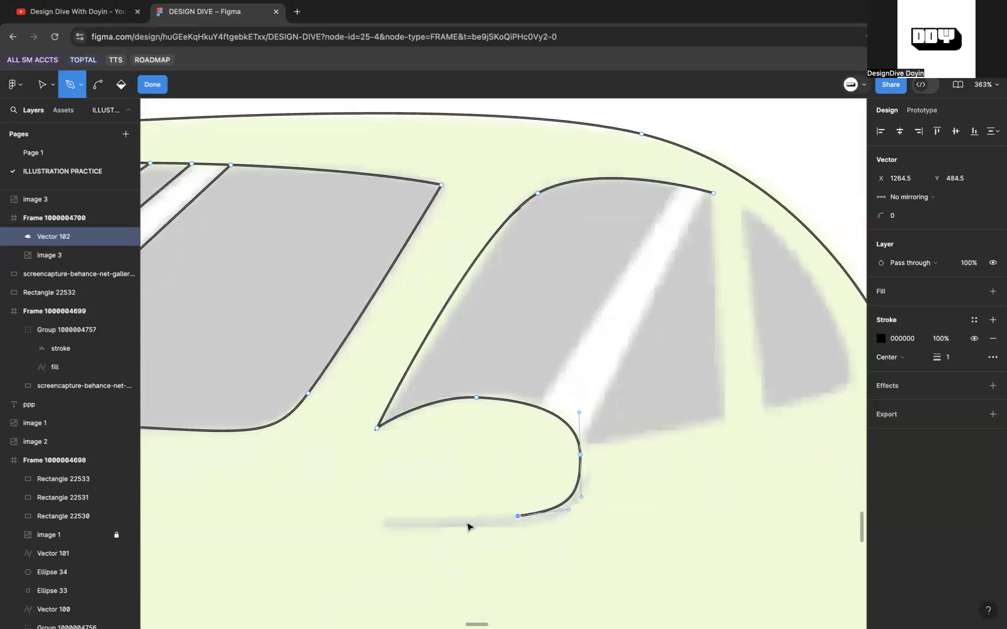
pyautogui.click(386, 519)
# Draw the mirror shadow's outer edge through X 1248, Y 490 to X 1298.5, Y 465, and close it onto the mirror outline.
pyautogui.moveTo(388, 524); pyautogui.dragTo(548, 520)
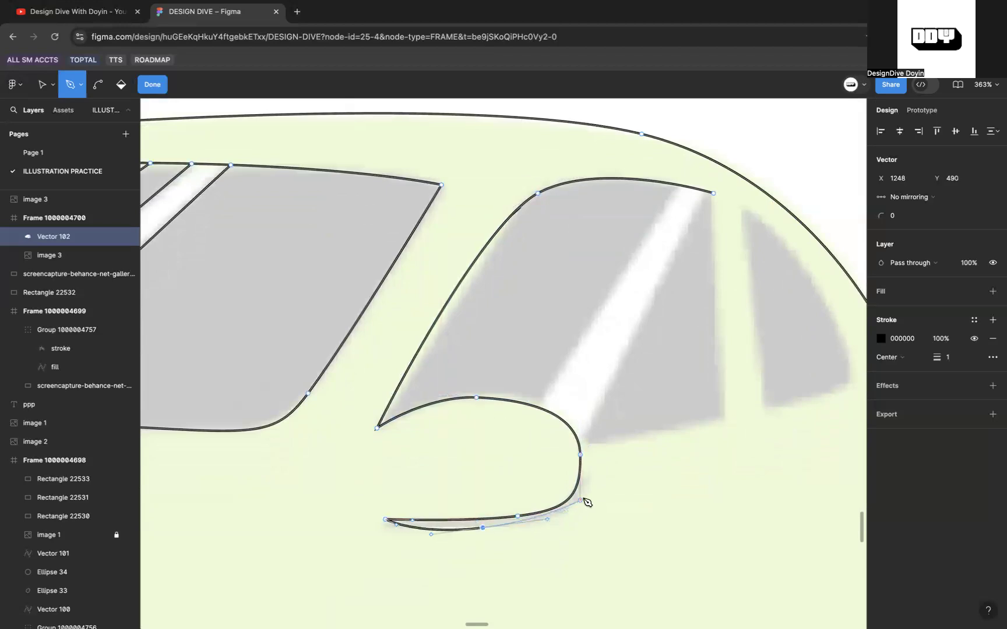
pyautogui.moveTo(590, 475); pyautogui.dragTo(611, 421)
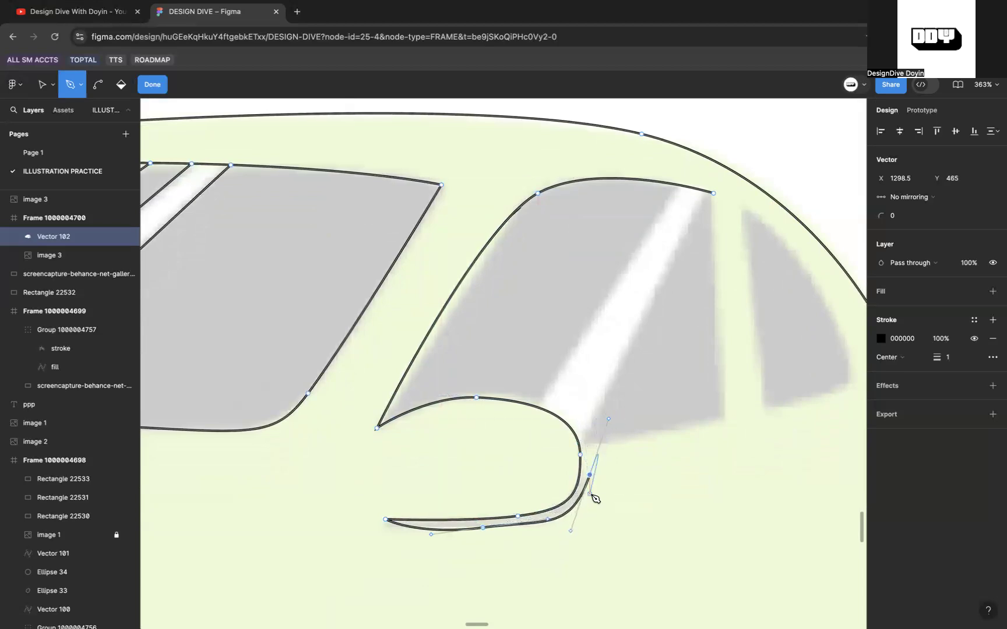
pyautogui.scroll(5, 595, 479)
pyautogui.click(583, 474)
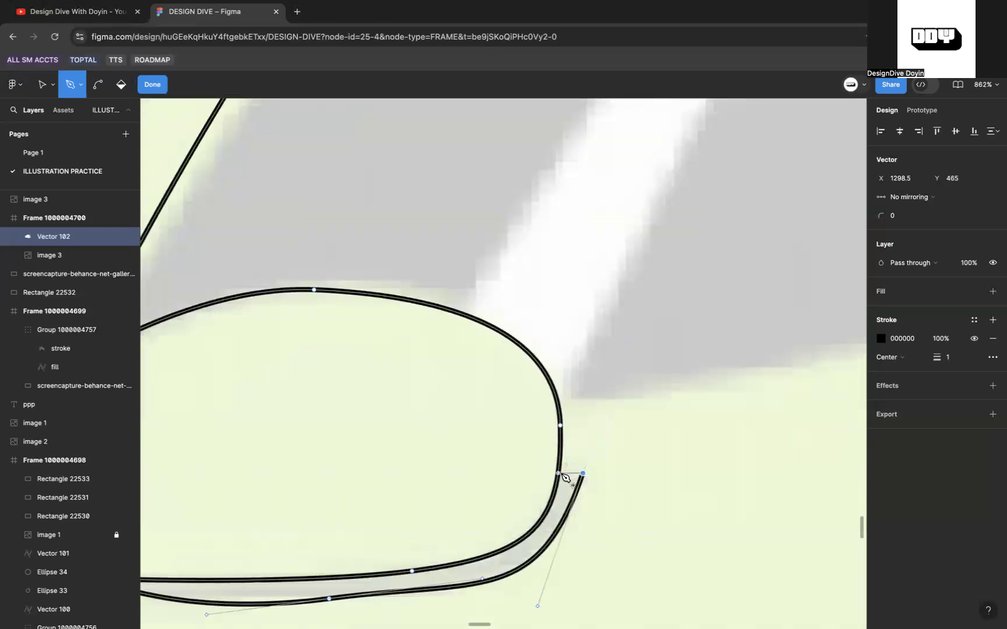
pyautogui.click(560, 473)
pyautogui.scroll(-3, 367, 479)
pyautogui.hscroll(-2, 367, 479)
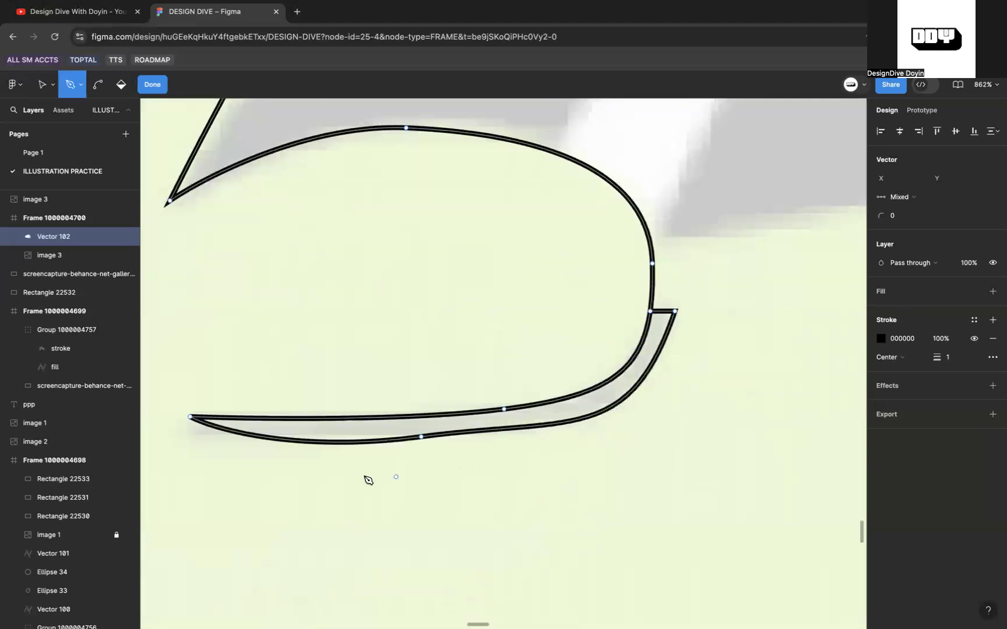
# Refine the mirror shadow's lower curve with its handle at X 1223.5, Y 491.5, and move its upper rear corner to X 1296, Y 468.
pyautogui.press('v')
pyautogui.click(421, 437)
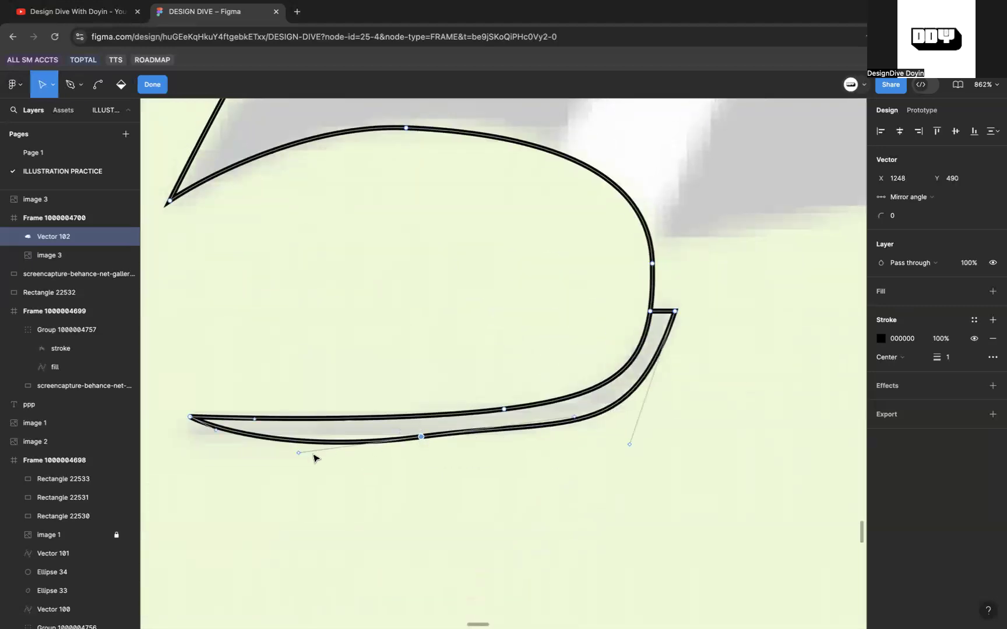
pyautogui.moveTo(298, 453); pyautogui.dragTo(298, 444)
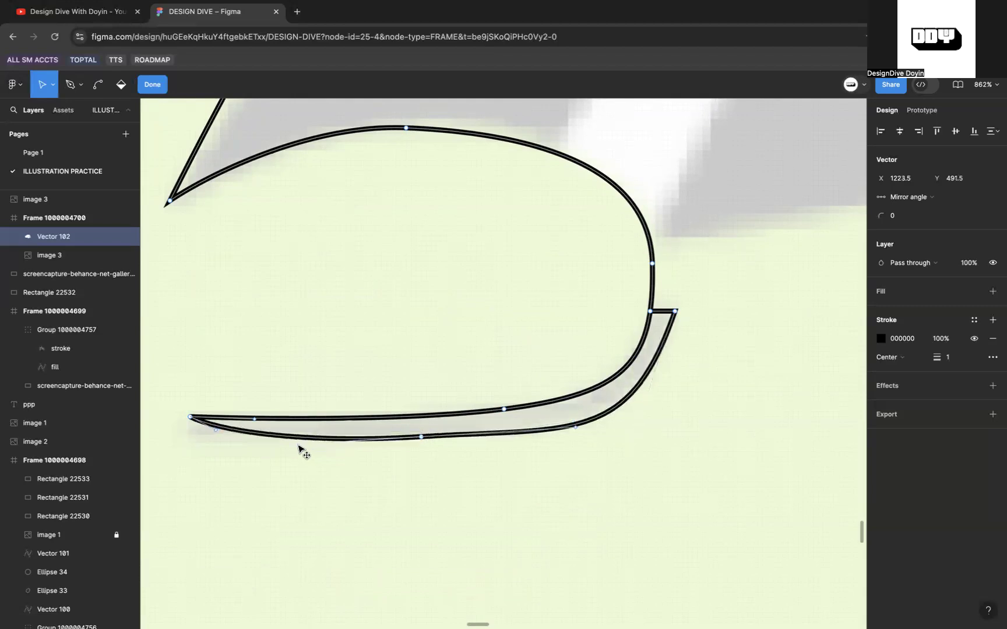
pyautogui.moveTo(677, 314)
pyautogui.mouseDown()
pyautogui.moveTo(665, 334)
pyautogui.moveTo(662, 327)
pyautogui.mouseUp()
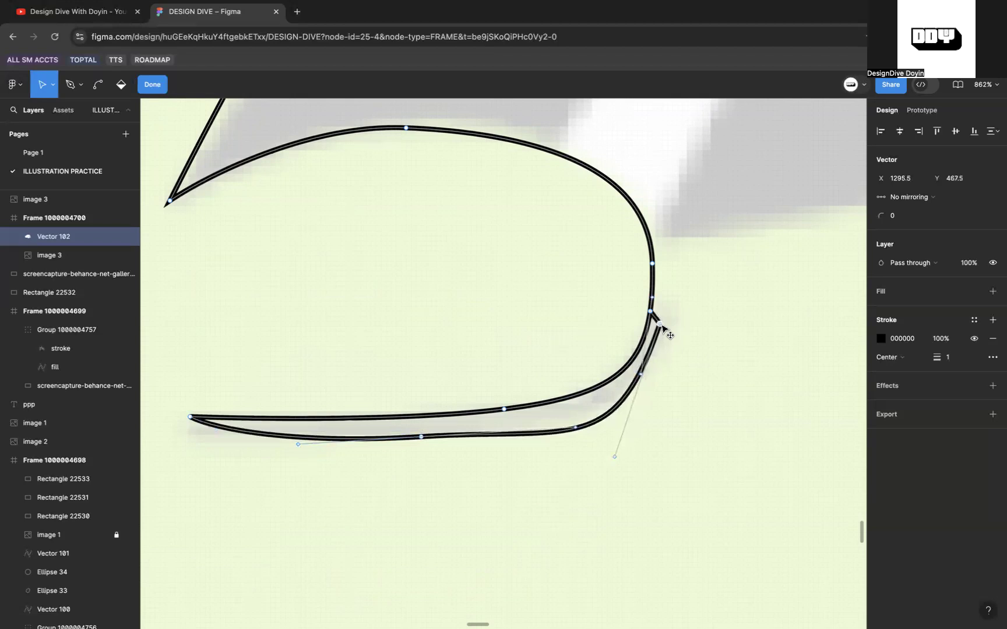
pyautogui.moveTo(614, 458); pyautogui.dragTo(607, 441)
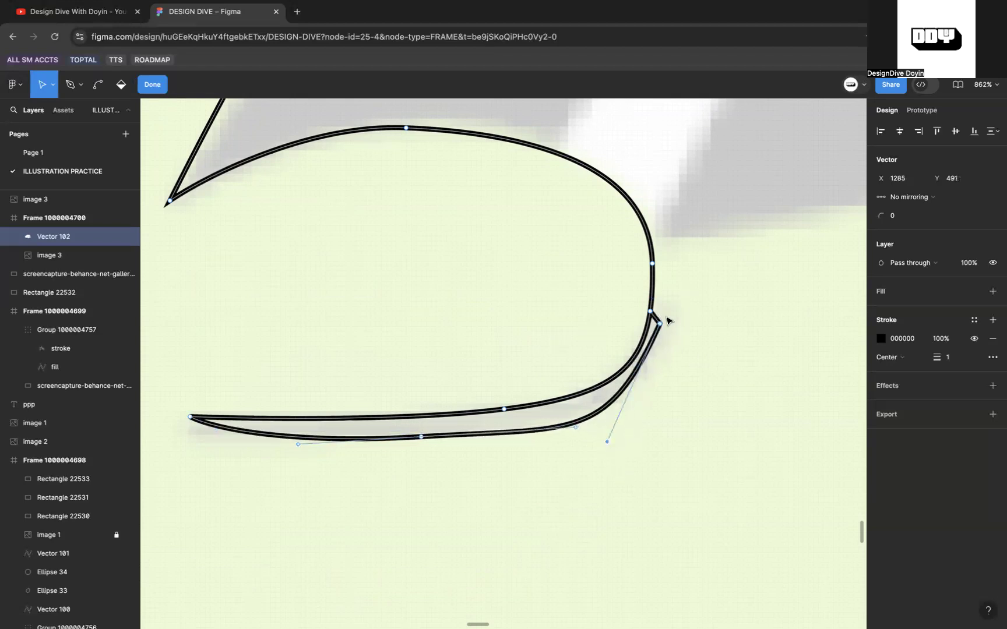
pyautogui.moveTo(659, 325); pyautogui.dragTo(664, 331)
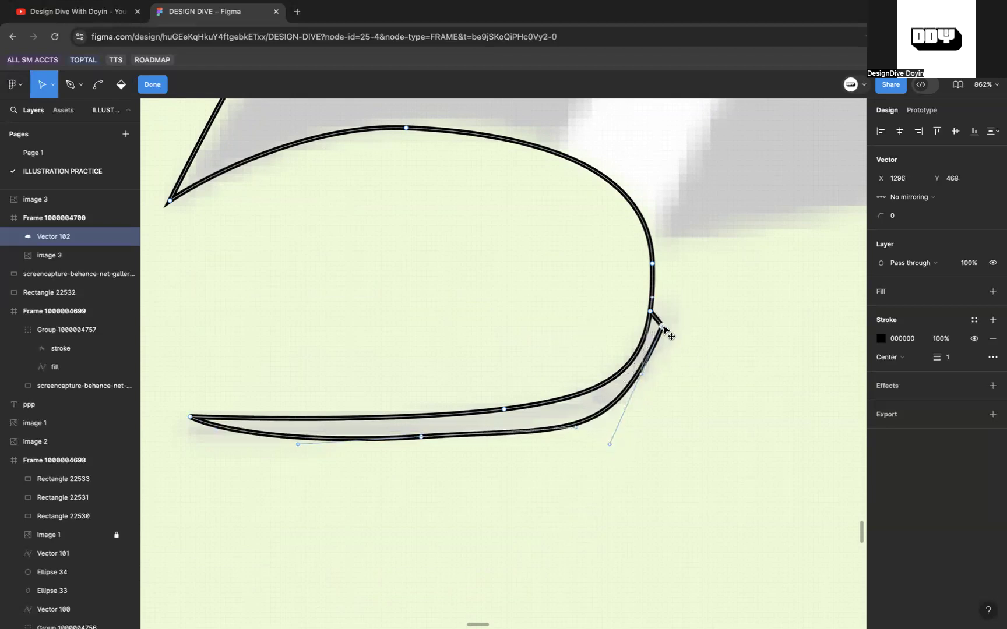
pyautogui.scroll(-5, 663, 330)
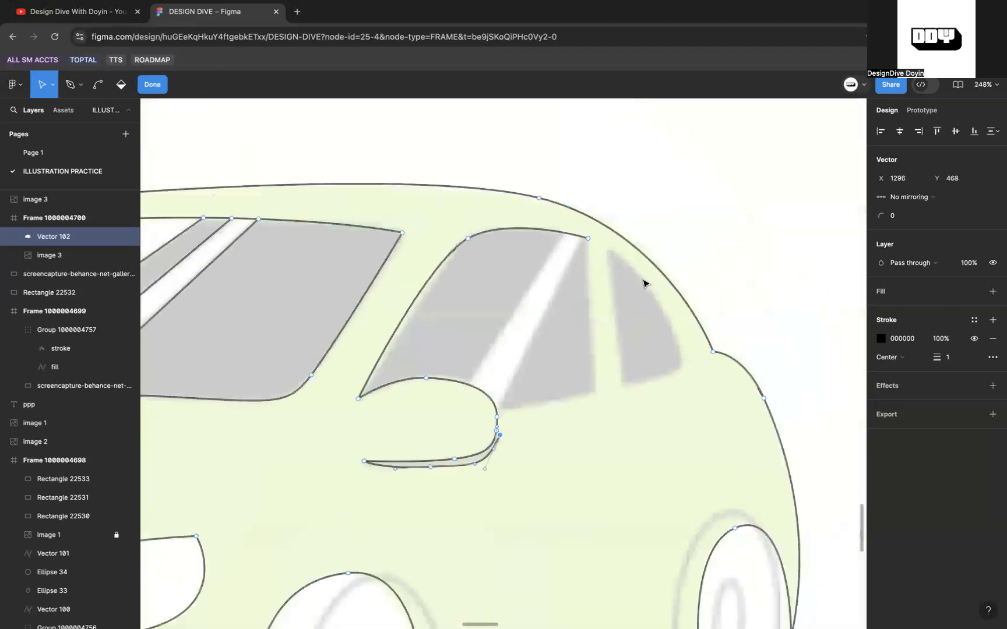
# Trace the closed rear quarter window from X 1371.5, Y 341.5 through X 1381.5, Y 434.5 and back along its curved rear side.
pyautogui.press('p')
pyautogui.press('Escape')
pyautogui.click(593, 244)
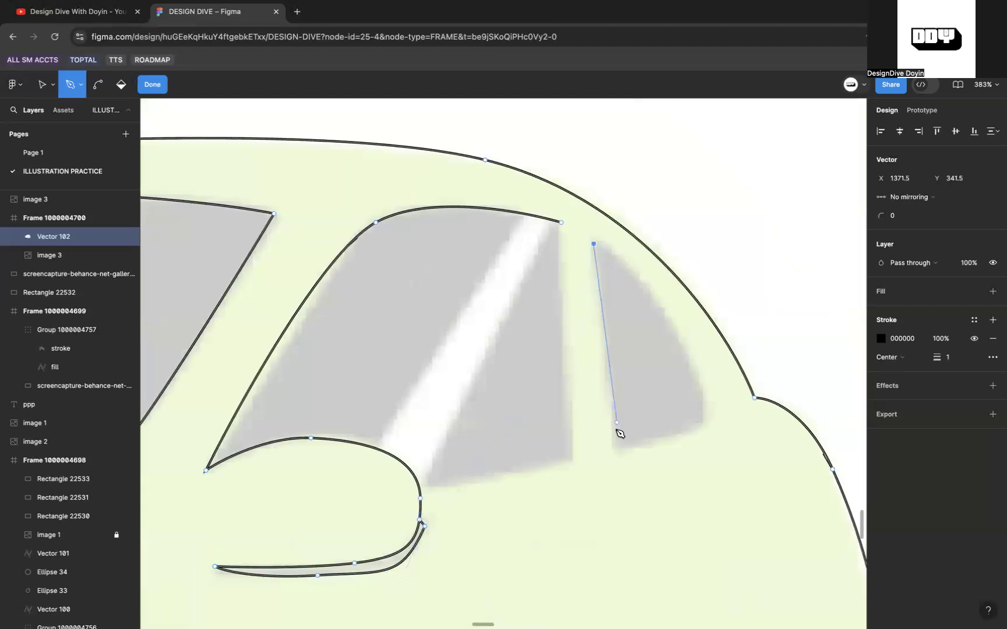
pyautogui.click(615, 451)
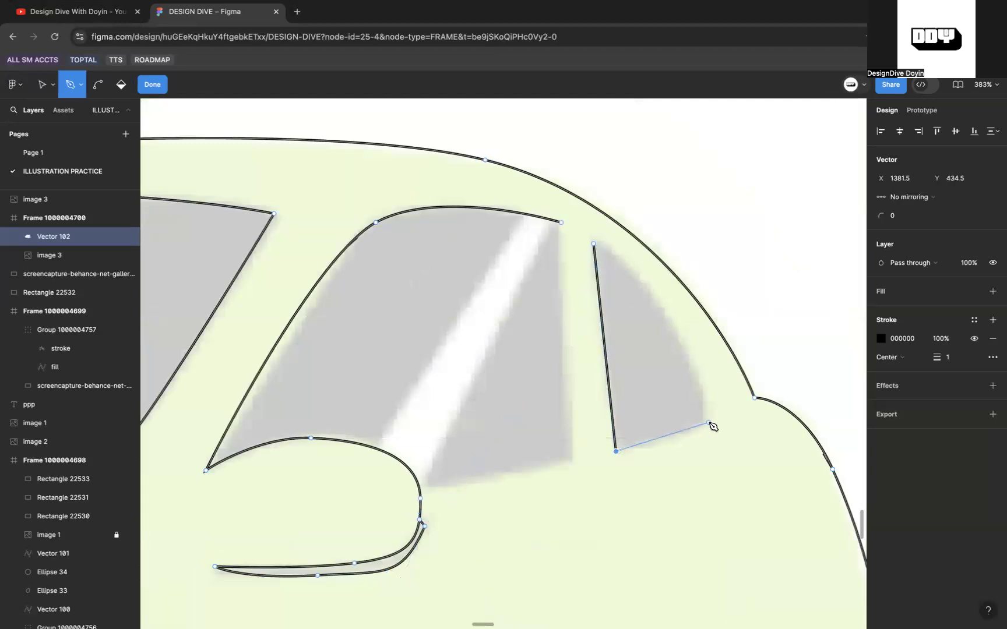
pyautogui.moveTo(708, 421); pyautogui.dragTo(714, 413)
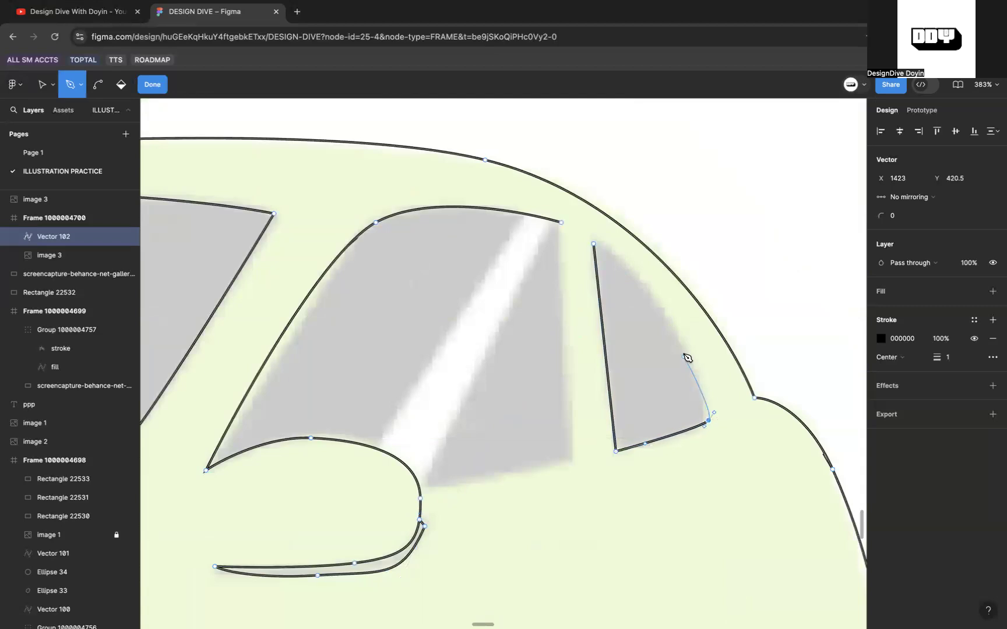
pyautogui.click(675, 334)
pyautogui.moveTo(661, 313); pyautogui.dragTo(654, 309)
pyautogui.click(594, 244)
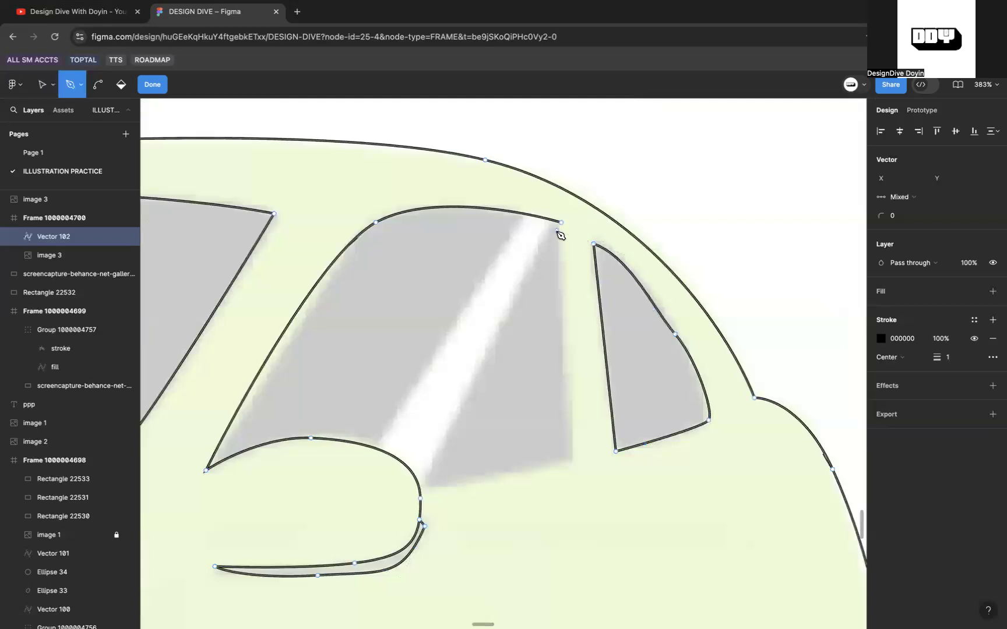
# Smooth the rear quarter window's curved side by moving the upper handle of its middle point to X 1400.5, Y 365.5.
pyautogui.scroll(5, 674, 350)
pyautogui.press('Escape')
pyautogui.click(676, 327)
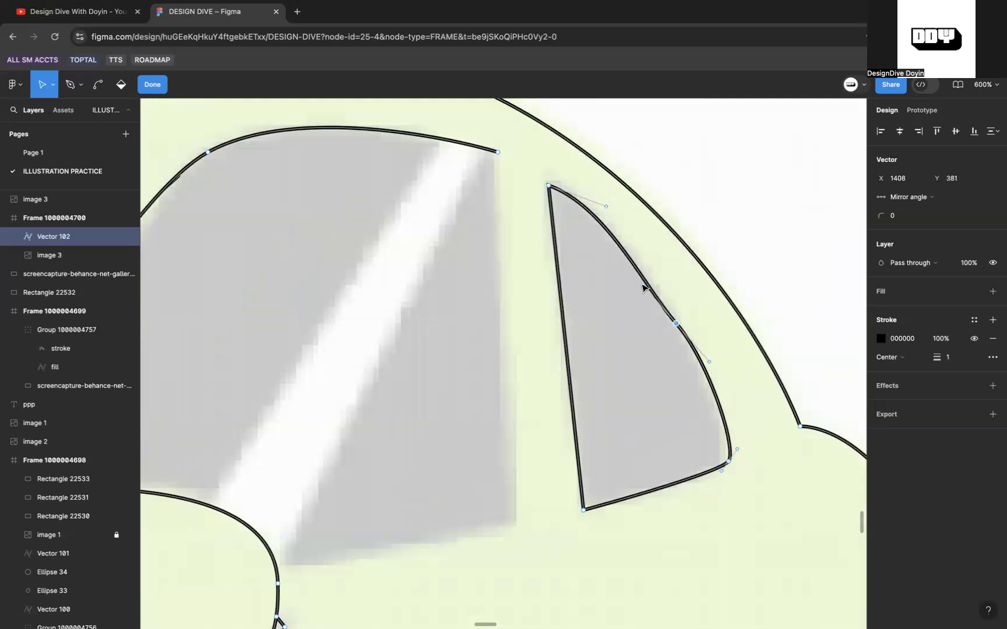
pyautogui.moveTo(644, 285); pyautogui.dragTo(651, 274)
pyautogui.scroll(-5, 651, 274)
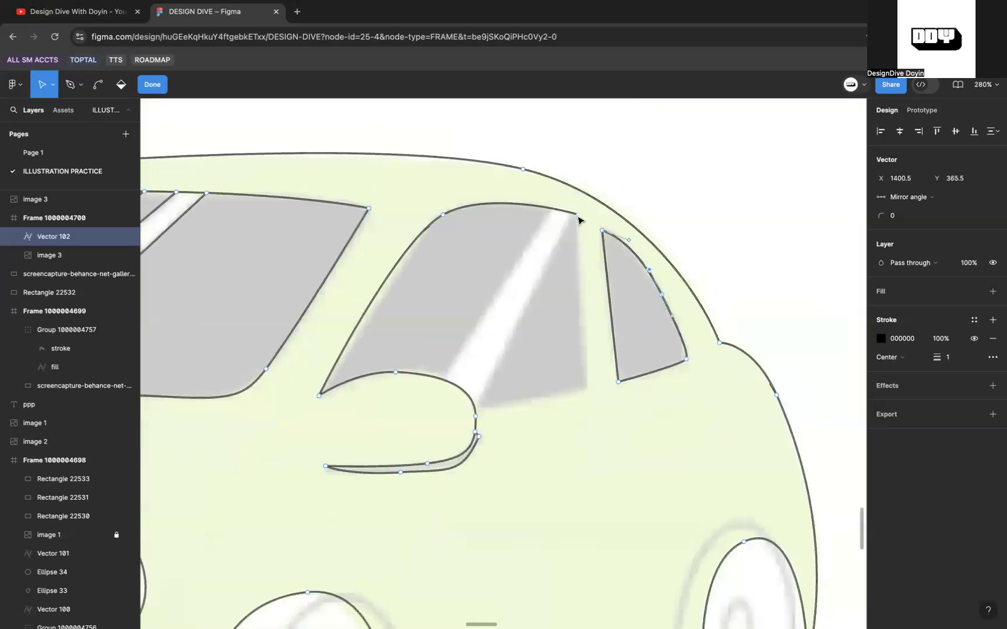
# Trace the front side window's rear edge from X 1357, Y 332 through X 1363, Y 439.5 and along its base to the mirror outline.
pyautogui.press('p')
pyautogui.click(578, 215)
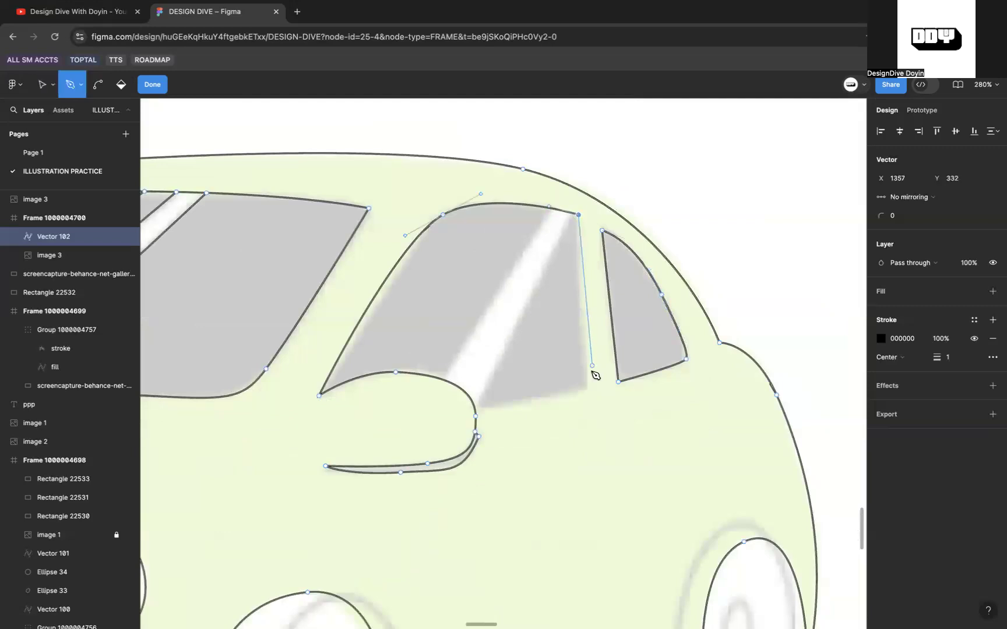
pyautogui.click(588, 390)
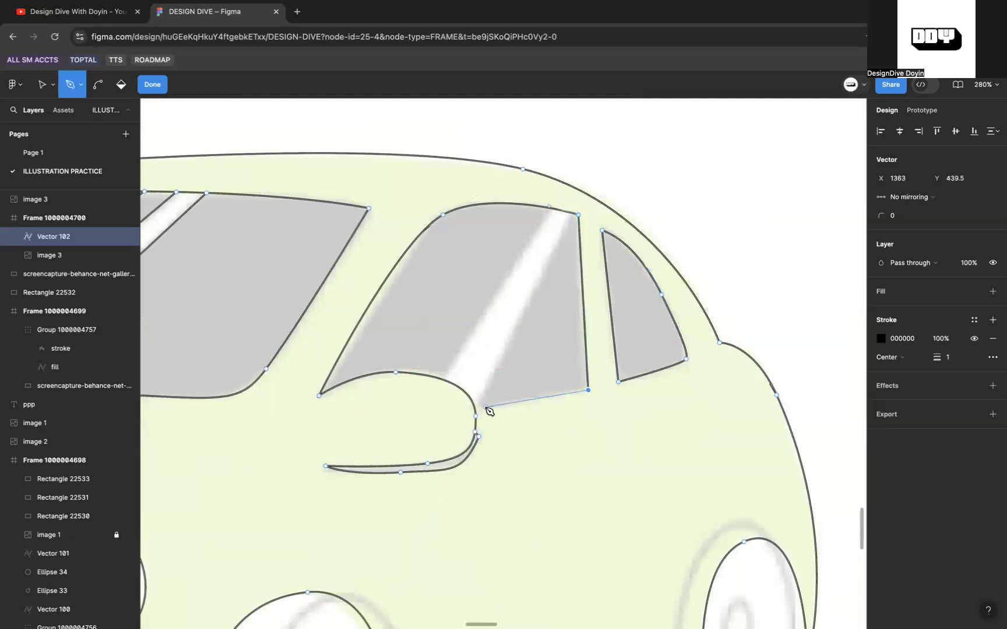
pyautogui.click(476, 410)
# Draw the front side window's two diagonal reflection edges from its upper edge down to the mirror outline, and finish editing the vector.
pyautogui.click(576, 214)
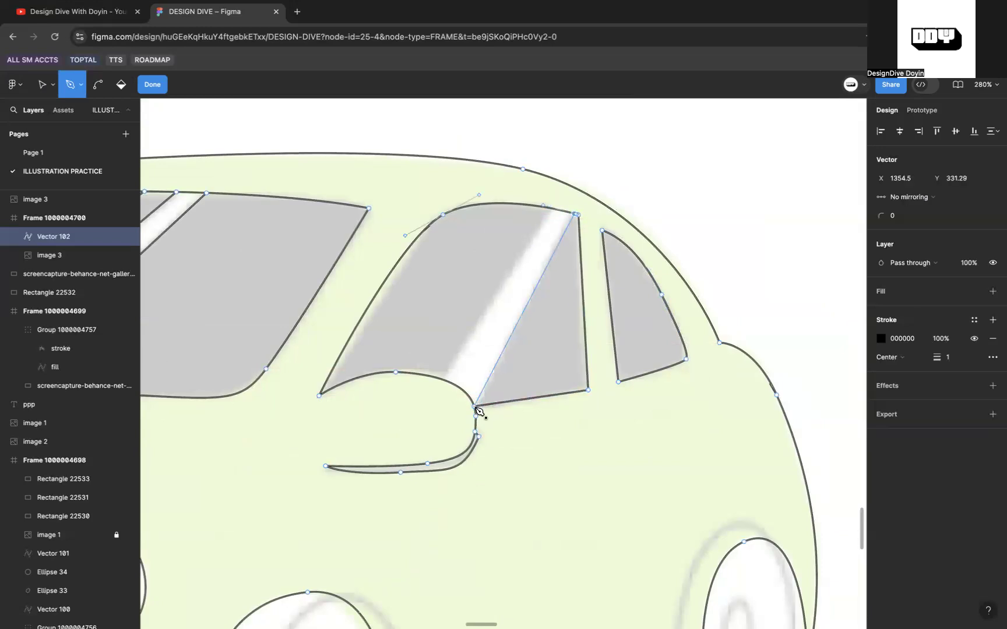
pyautogui.click(551, 208)
pyautogui.click(444, 380)
pyautogui.scroll(-5, 450, 383)
pyautogui.scroll(-5, 636, 486)
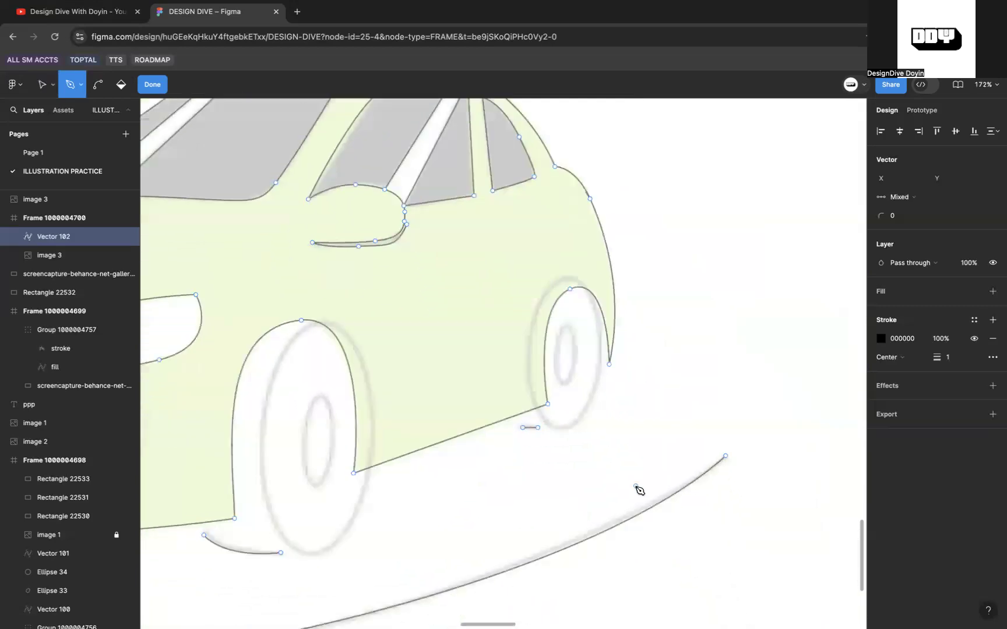
pyautogui.scroll(-1, 637, 485)
pyautogui.hscroll(-1, 453, 341)
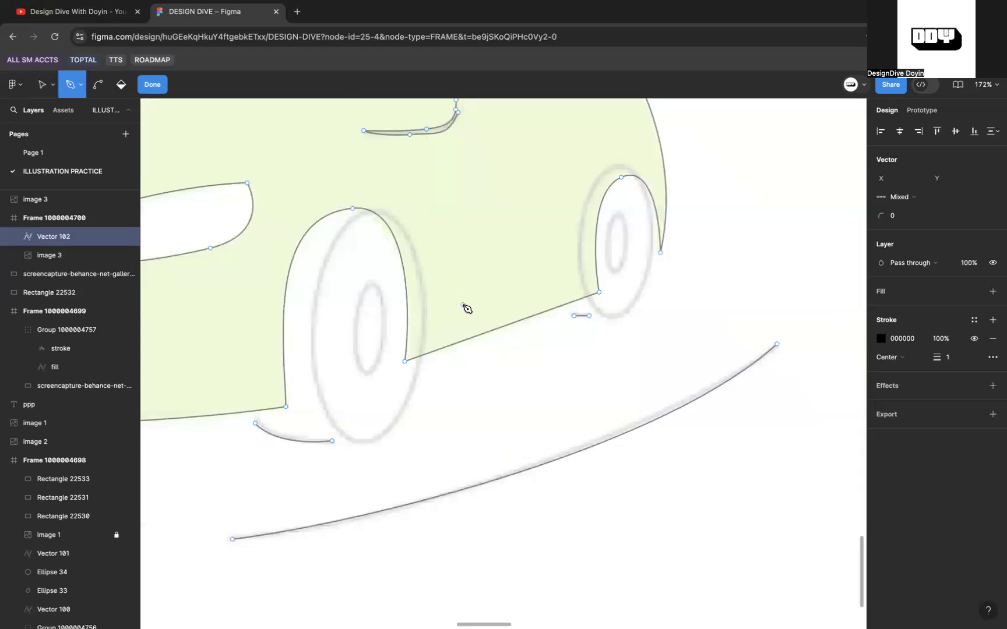
pyautogui.press('Escape')
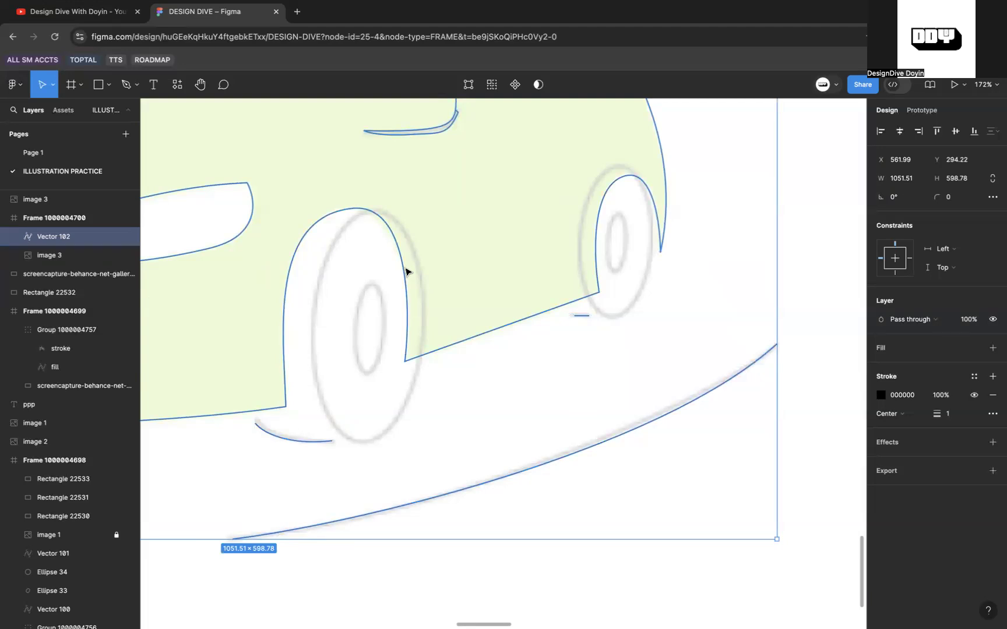
# Draw an ellipse over the front wheel in the reference image, about 131 × 204.
pyautogui.press('o')
pyautogui.scroll(-5, 406, 272)
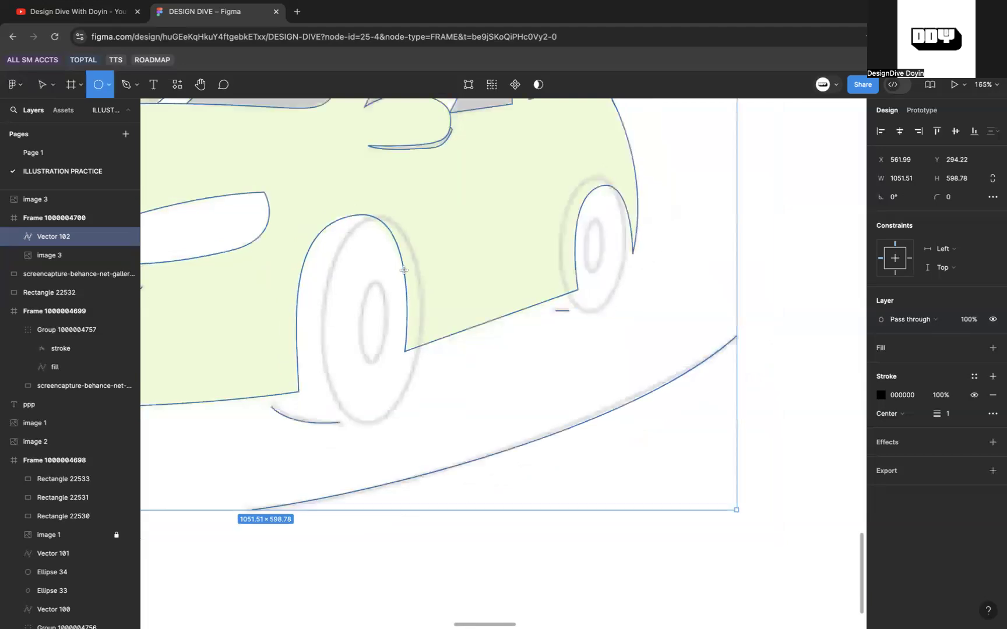
pyautogui.moveTo(465, 295); pyautogui.dragTo(553, 382)
pyautogui.moveTo(504, 334); pyautogui.dragTo(396, 288)
pyautogui.scroll(5, 396, 288)
pyautogui.moveTo(477, 286); pyautogui.dragTo(424, 296)
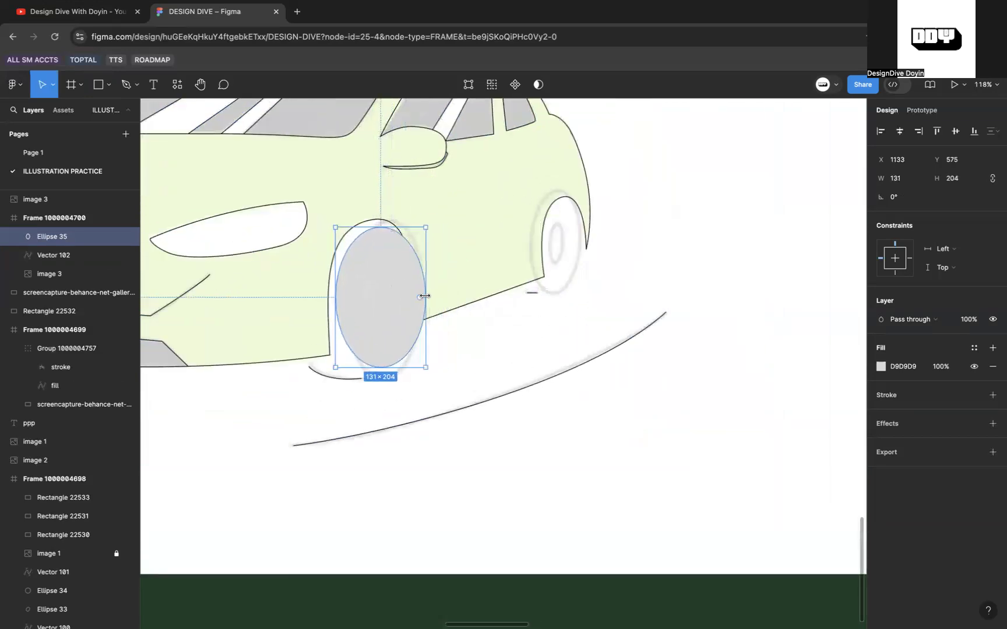
# Resize the front wheel ellipse to about 118 × 233 at X 1146, Y 566, following the tyre outline.
pyautogui.moveTo(335, 296); pyautogui.dragTo(350, 296)
pyautogui.scroll(4, 373, 247)
pyautogui.moveTo(395, 218); pyautogui.dragTo(395, 209)
pyautogui.moveTo(394, 428); pyautogui.dragTo(393, 449)
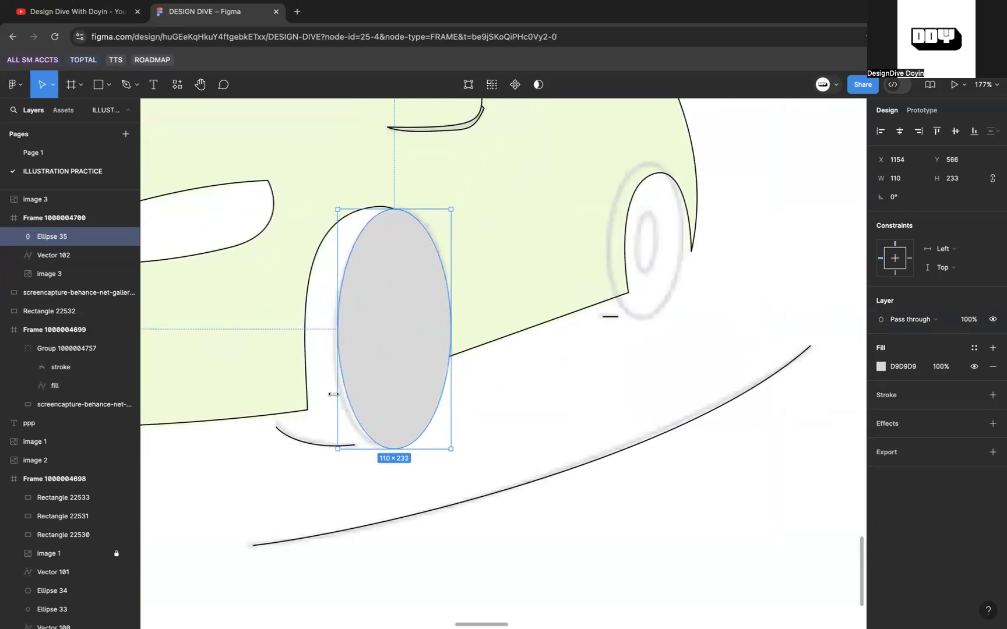
pyautogui.moveTo(329, 396); pyautogui.dragTo(322, 395)
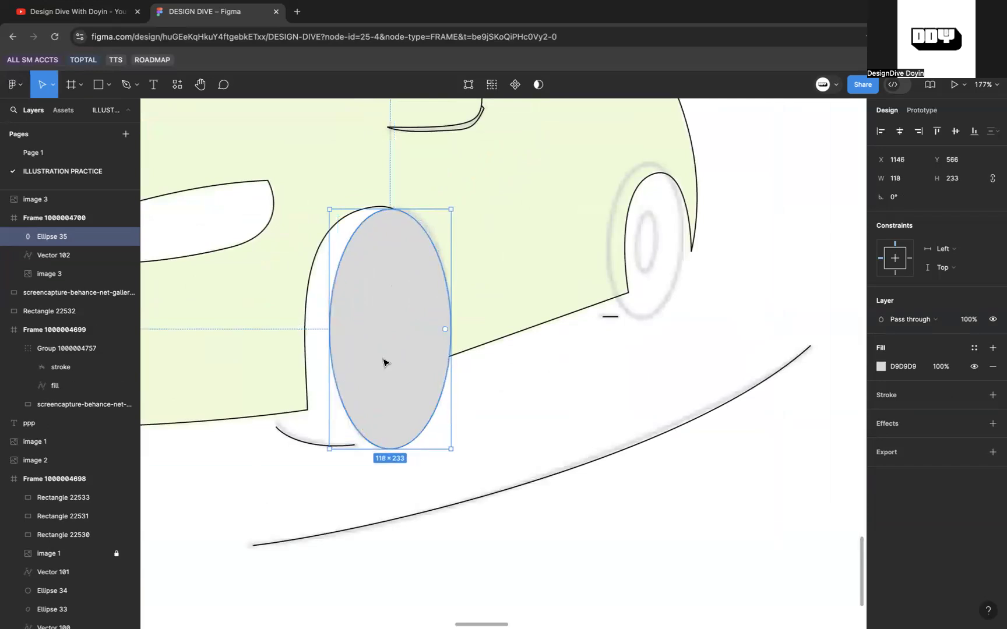
# Give the front wheel ellipse a black stroke with its fill hidden, and fit it to 115 × 230 at X 1150, Y 566.
pyautogui.click(994, 396)
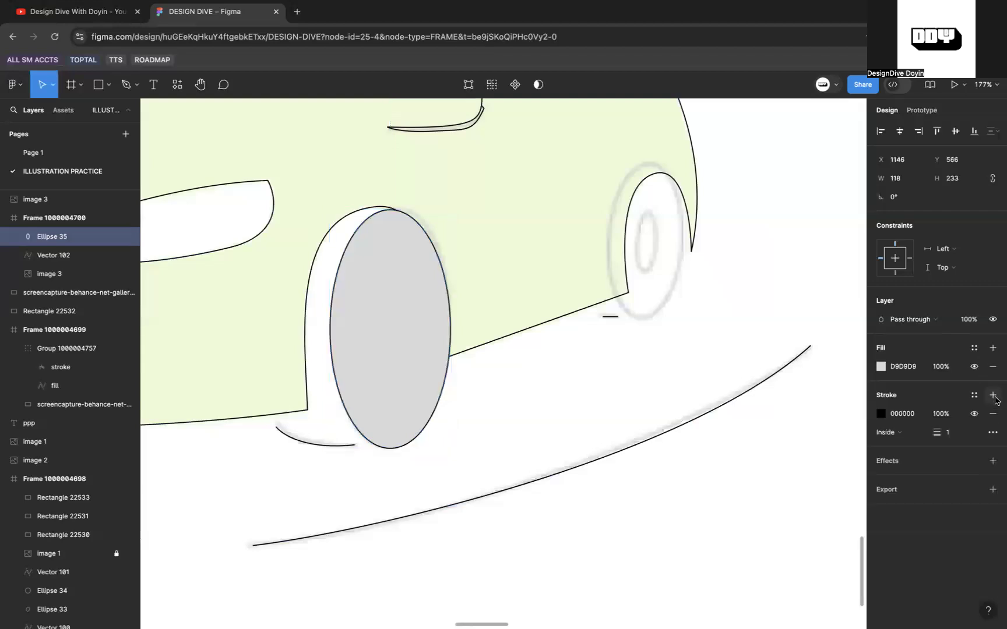
pyautogui.click(975, 366)
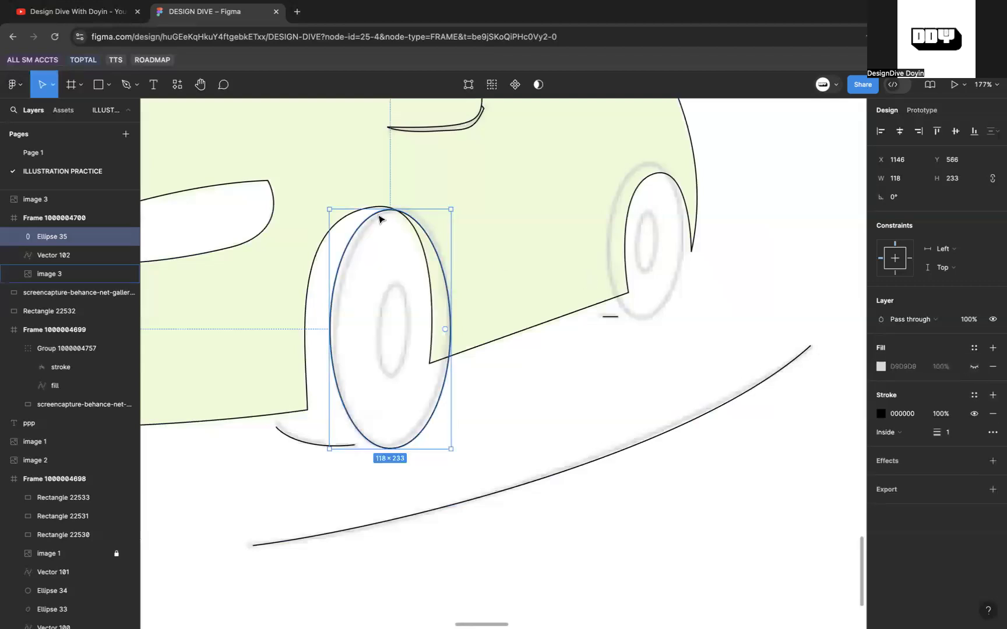
pyautogui.moveTo(329, 311); pyautogui.dragTo(333, 310)
pyautogui.moveTo(450, 300); pyautogui.dragTo(452, 298)
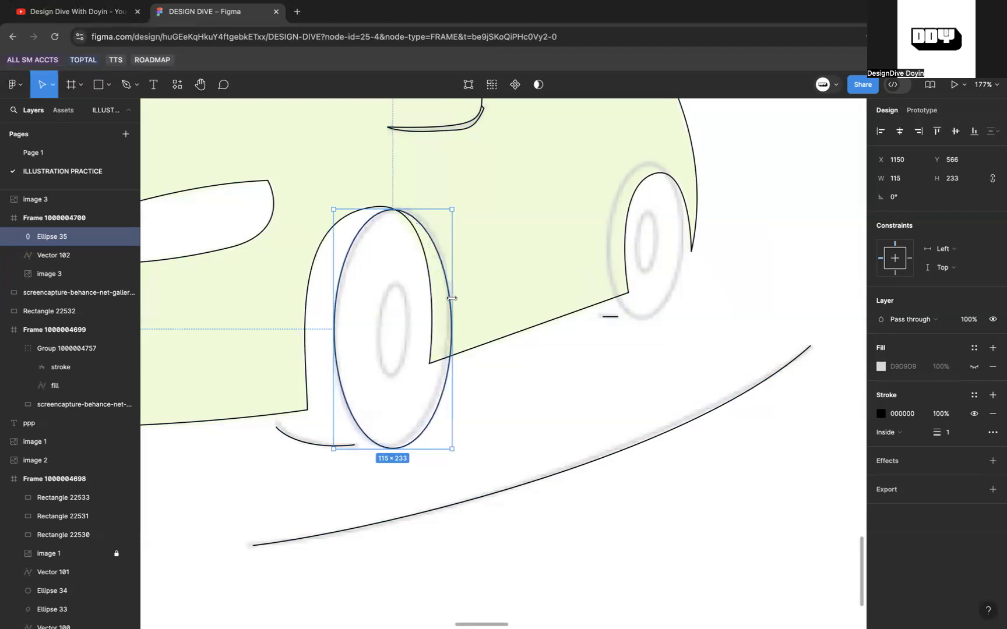
pyautogui.moveTo(406, 449); pyautogui.dragTo(407, 446)
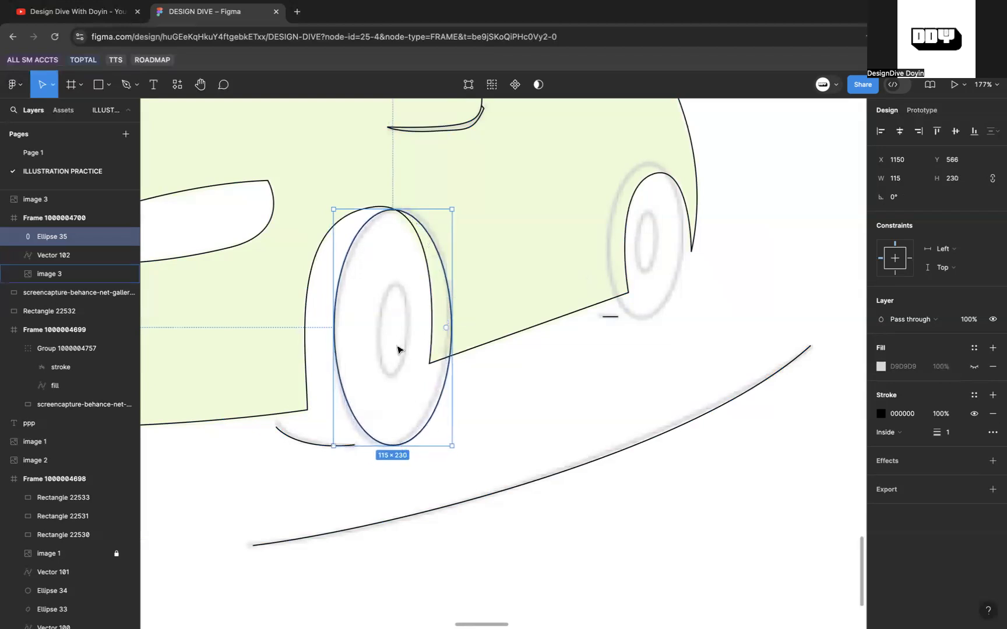
# Duplicate the front wheel ellipse and shrink the copy onto the hub, to 31 × 94 at X 1192, Y 637.
pyautogui.hotkey('ctrl', 'd')
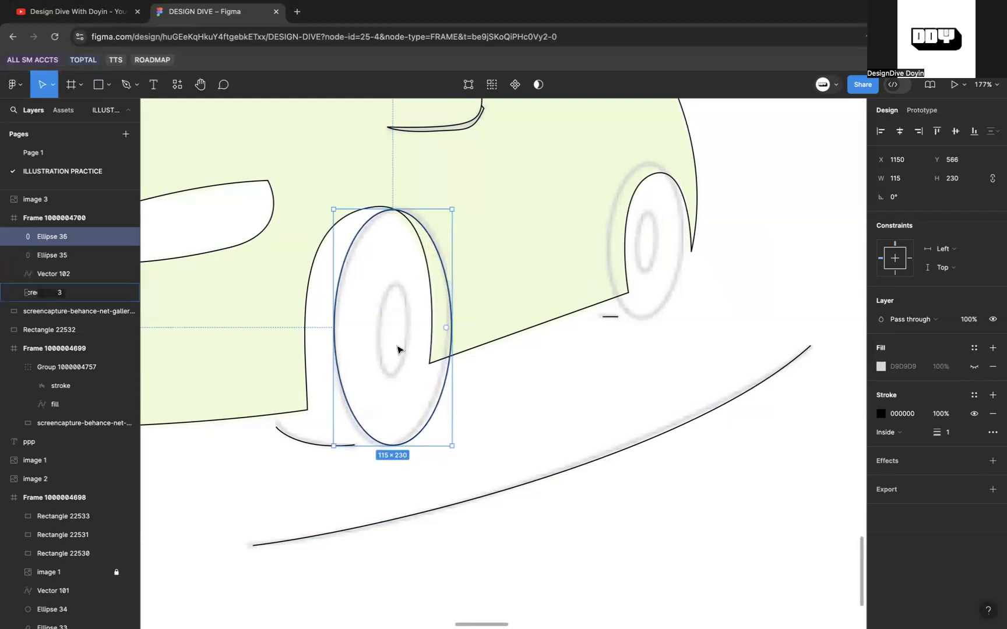
pyautogui.moveTo(407, 211); pyautogui.dragTo(388, 276)
pyautogui.scroll(5, 408, 289)
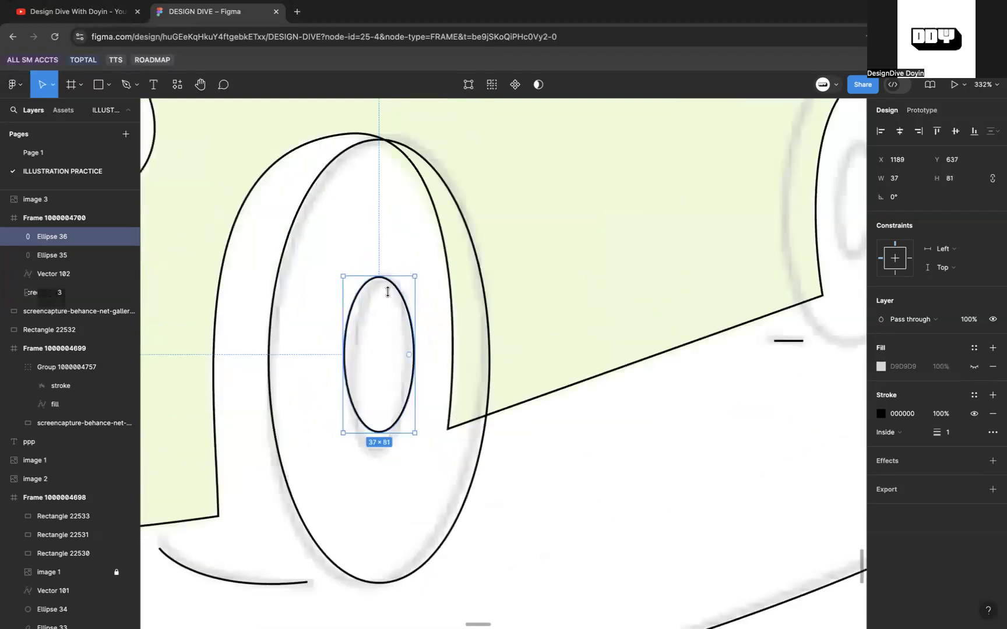
pyautogui.moveTo(377, 434); pyautogui.dragTo(377, 458)
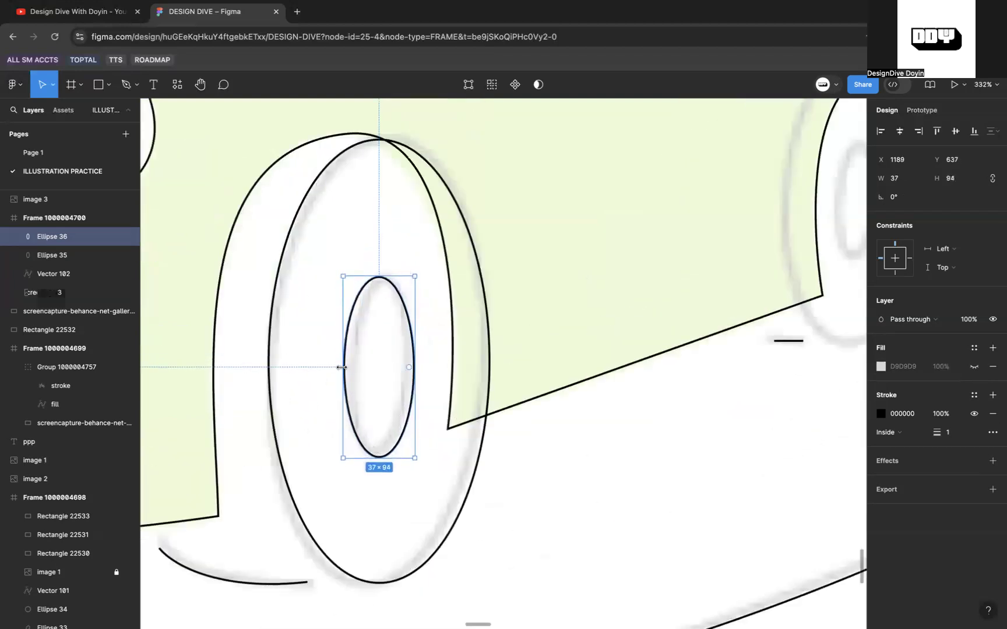
pyautogui.moveTo(346, 367); pyautogui.dragTo(349, 367)
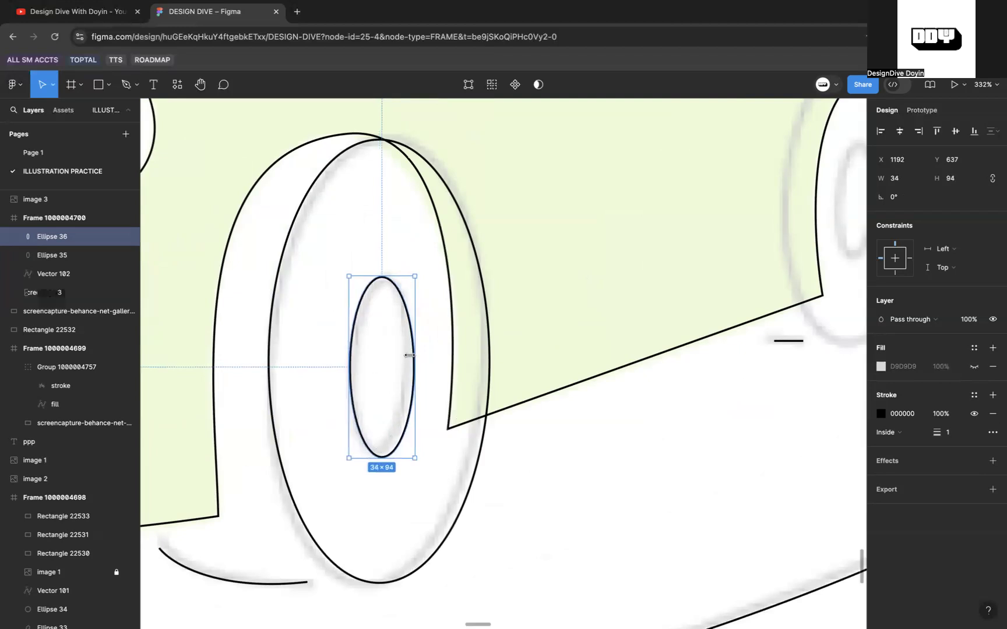
pyautogui.moveTo(409, 355); pyautogui.dragTo(409, 355)
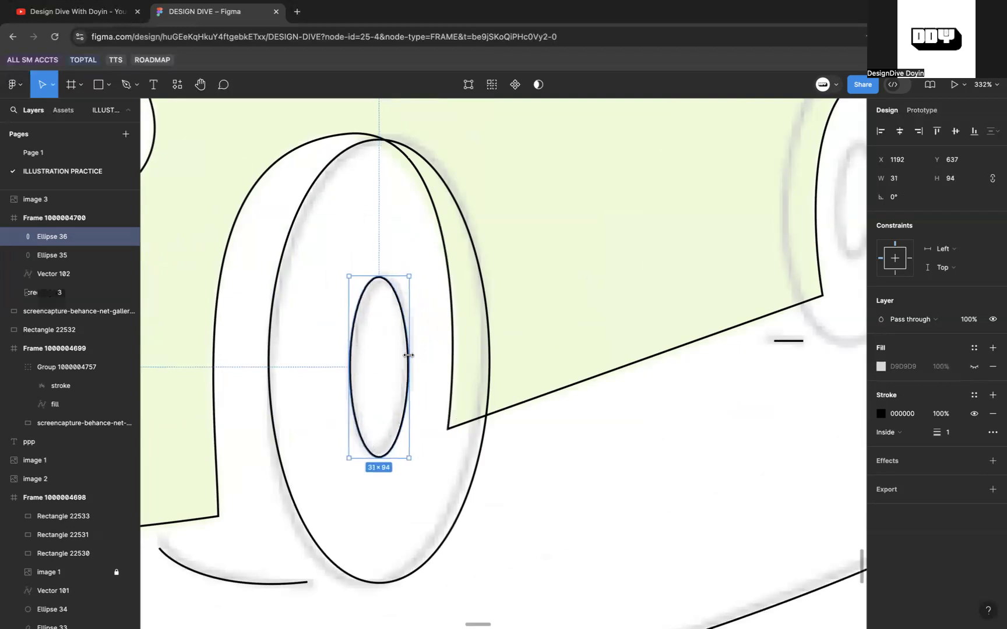
# Group the front wheel's outer ellipse with its hub ellipse.
pyautogui.keyDown('shift'); pyautogui.click(337, 164); pyautogui.keyUp('shift')
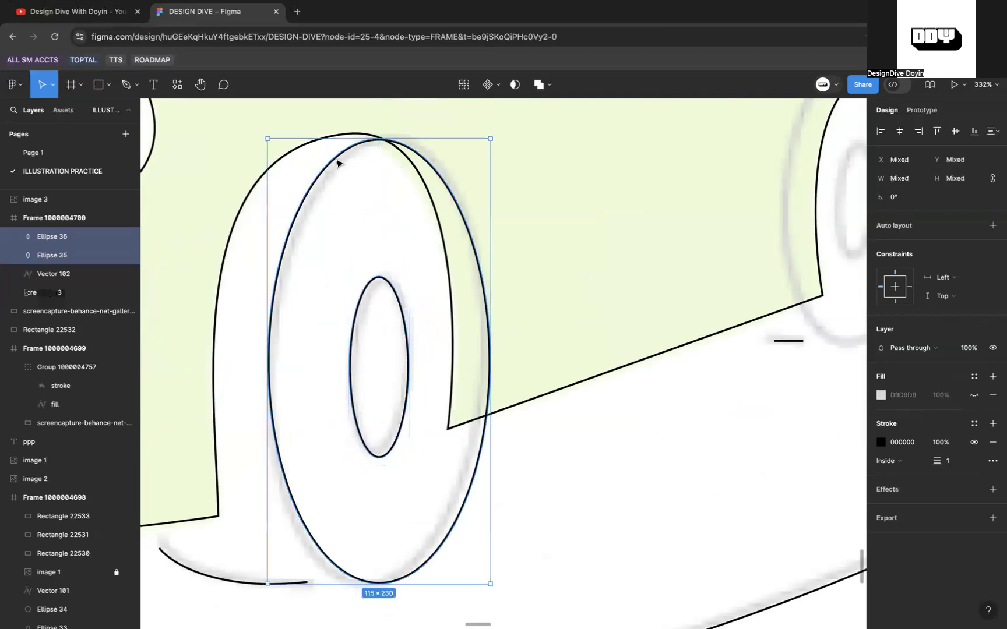
pyautogui.hotkey('ctrl', 'g')
pyautogui.scroll(-5, 337, 162)
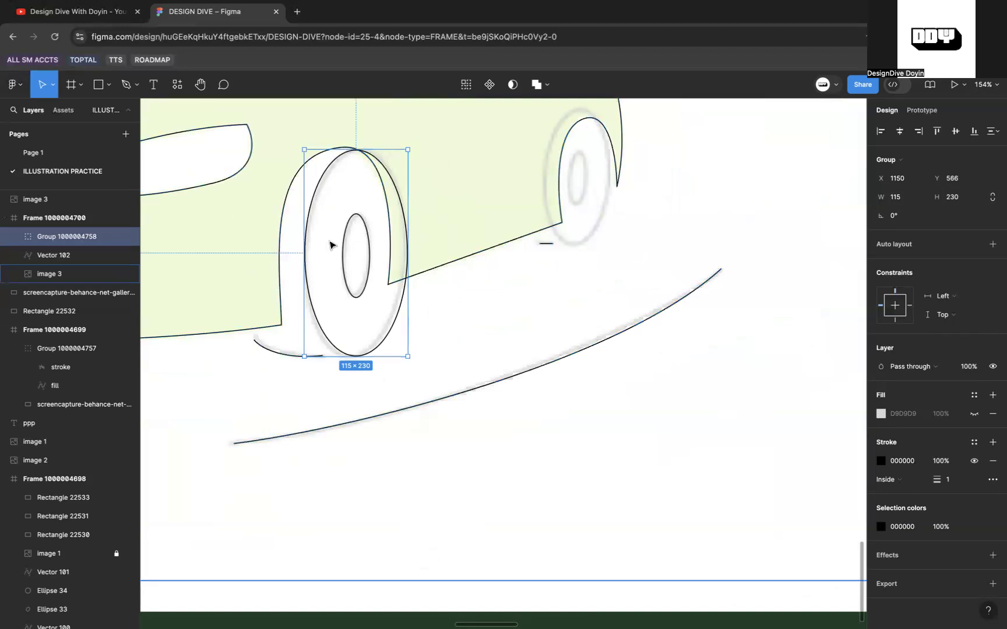
# Cut the front wheel group and paste it into the car vector's paths in vector edit mode.
pyautogui.press('Delete')
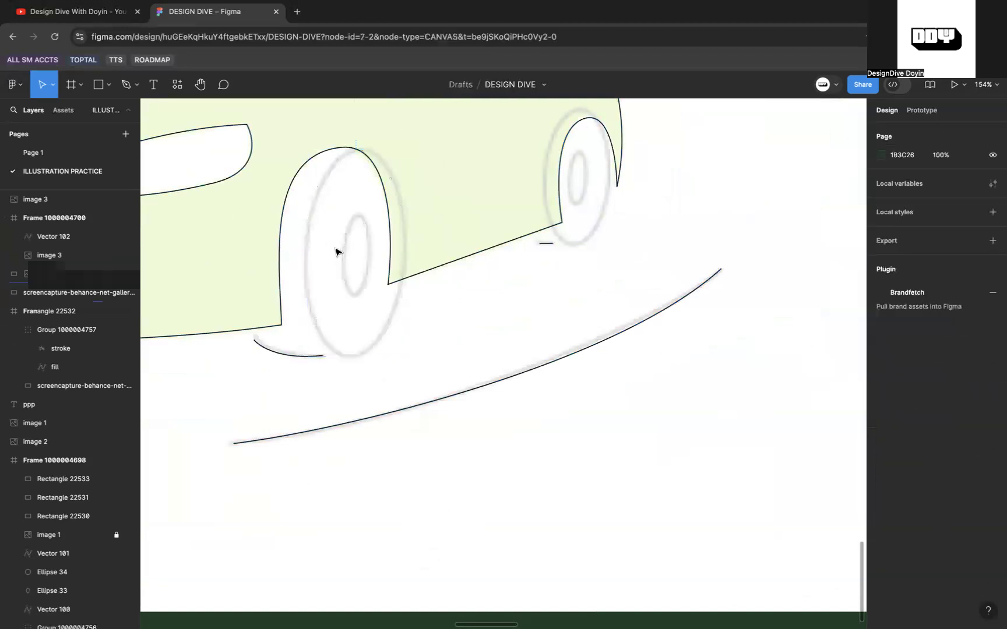
pyautogui.click(280, 269)
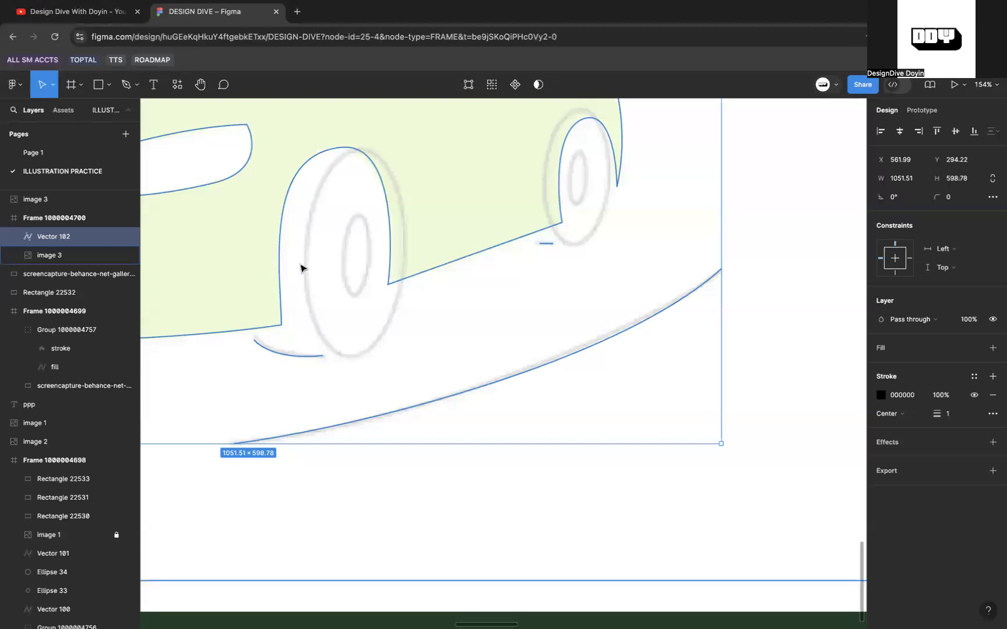
pyautogui.press('Return')
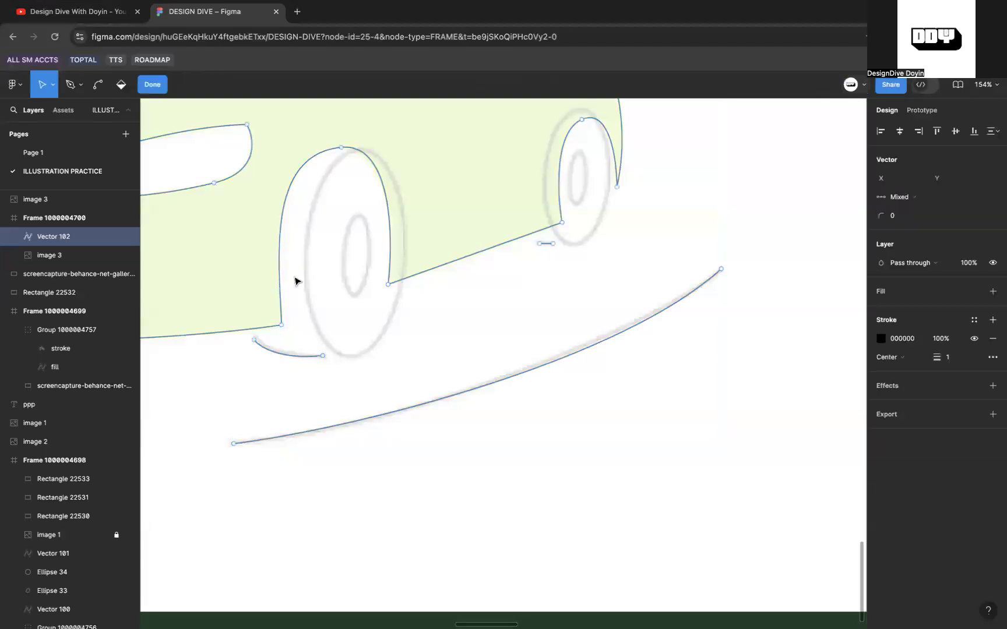
pyautogui.press('super+v')
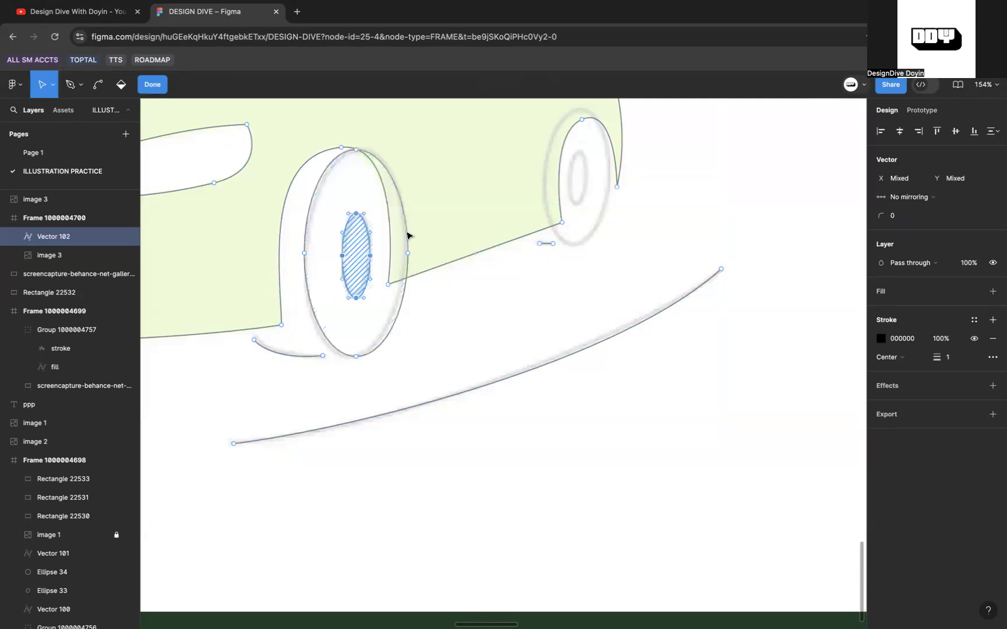
pyautogui.click(498, 281)
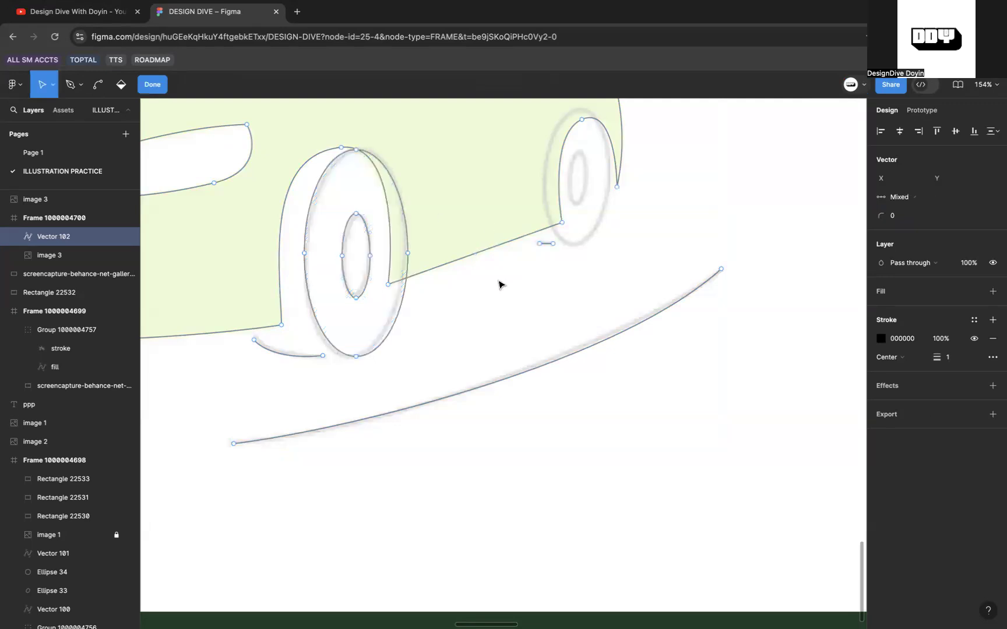
# Leave vector editing and draw an ellipse over the rear wheel's hub, about 13 × 54.
pyautogui.hscroll(3, 502, 245)
pyautogui.scroll(2, 502, 244)
pyautogui.scroll(3, 490, 192)
pyautogui.press('Escape')
pyautogui.scroll(4, 483, 292)
pyautogui.press('o')
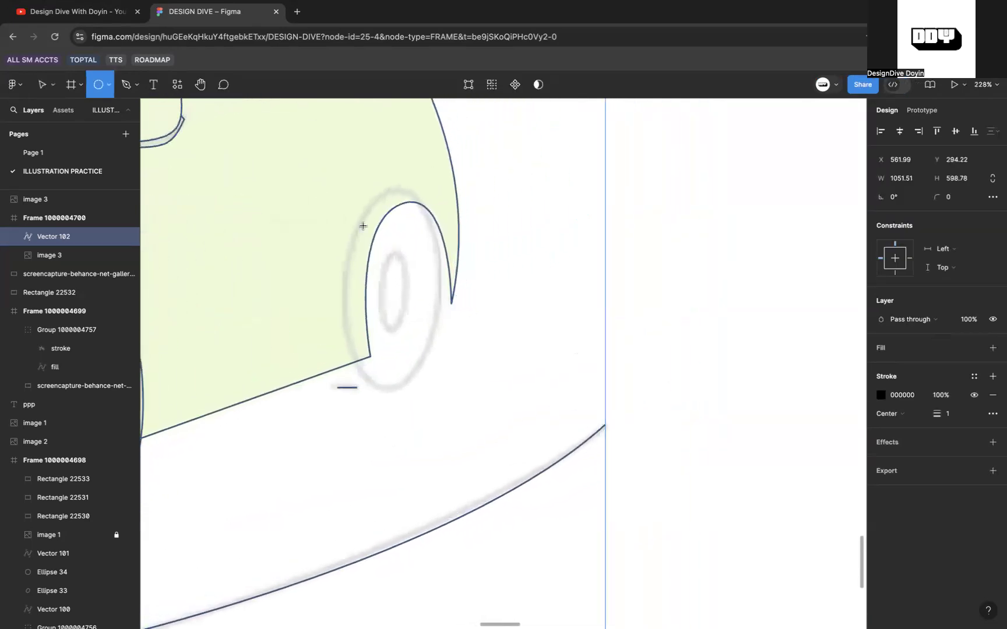
pyautogui.moveTo(394, 292); pyautogui.dragTo(402, 328)
pyautogui.scroll(5, 402, 328)
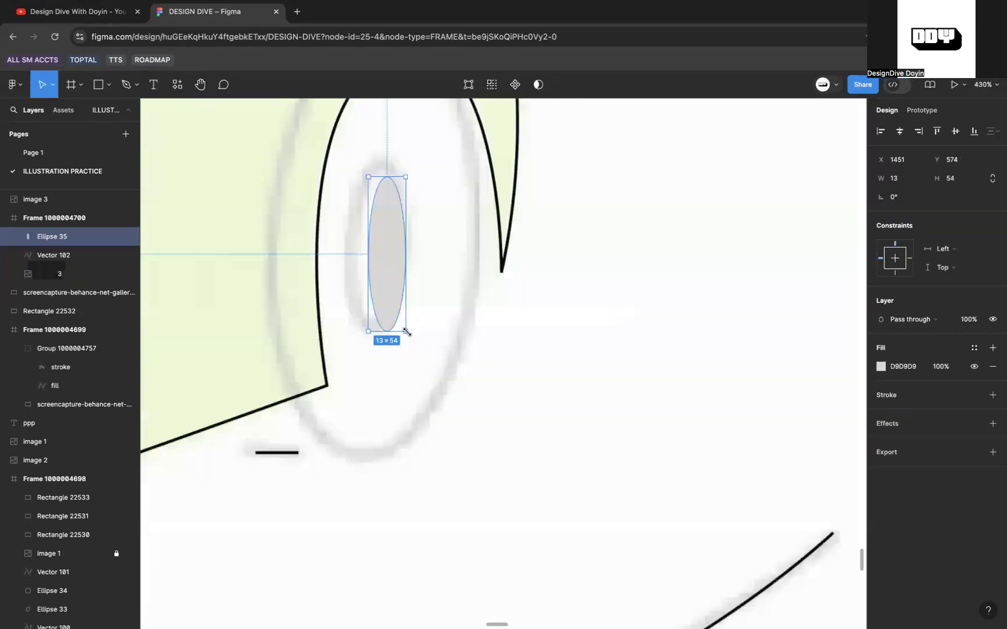
# Resize the rear hub ellipse to 22 × 59 at X 1444, Y 569 to match the reference.
pyautogui.moveTo(361, 280); pyautogui.dragTo(347, 281)
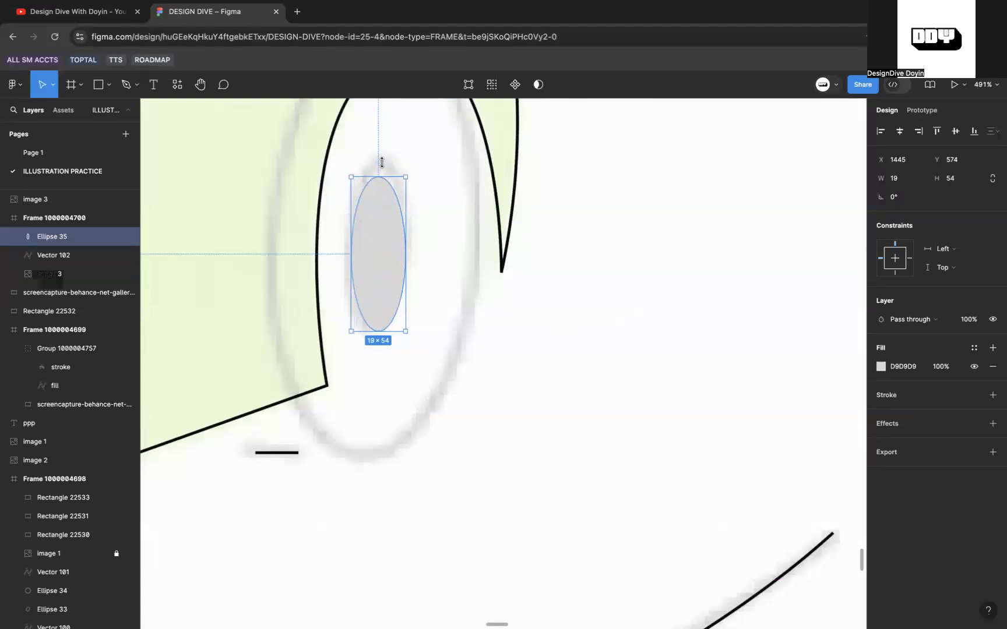
pyautogui.moveTo(382, 174); pyautogui.dragTo(381, 159)
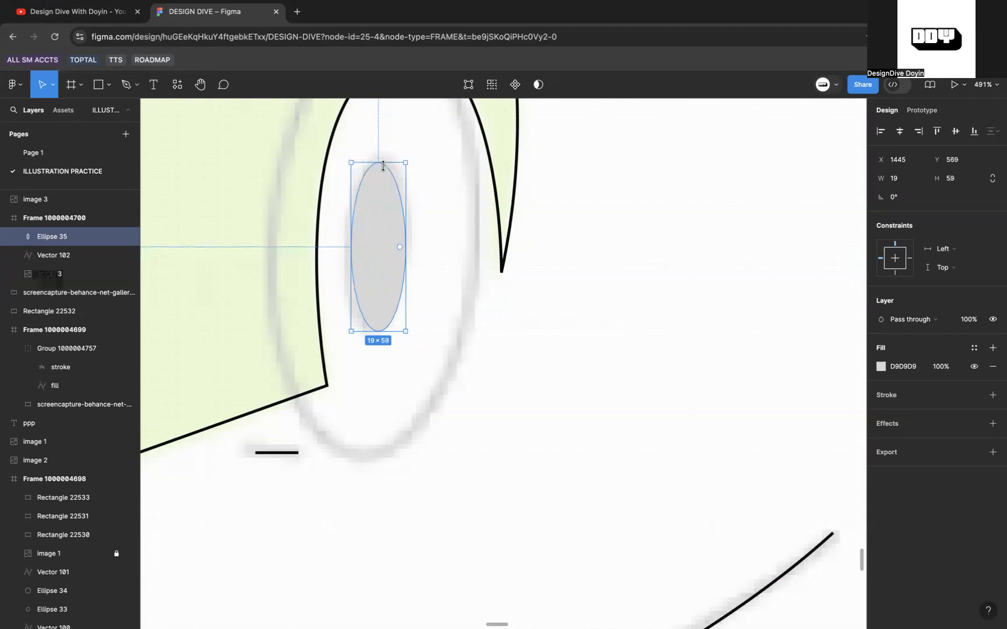
pyautogui.moveTo(411, 207); pyautogui.dragTo(412, 208)
pyautogui.moveTo(349, 239); pyautogui.dragTo(346, 239)
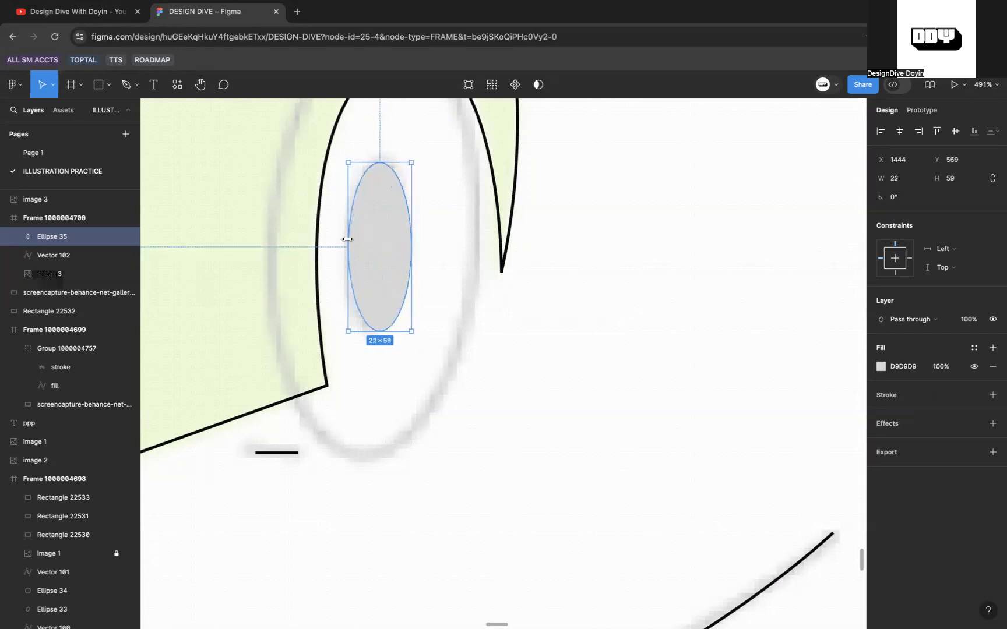
# Add a black inside stroke of 1 to the rear hub ellipse and hide its fill.
pyautogui.click(993, 395)
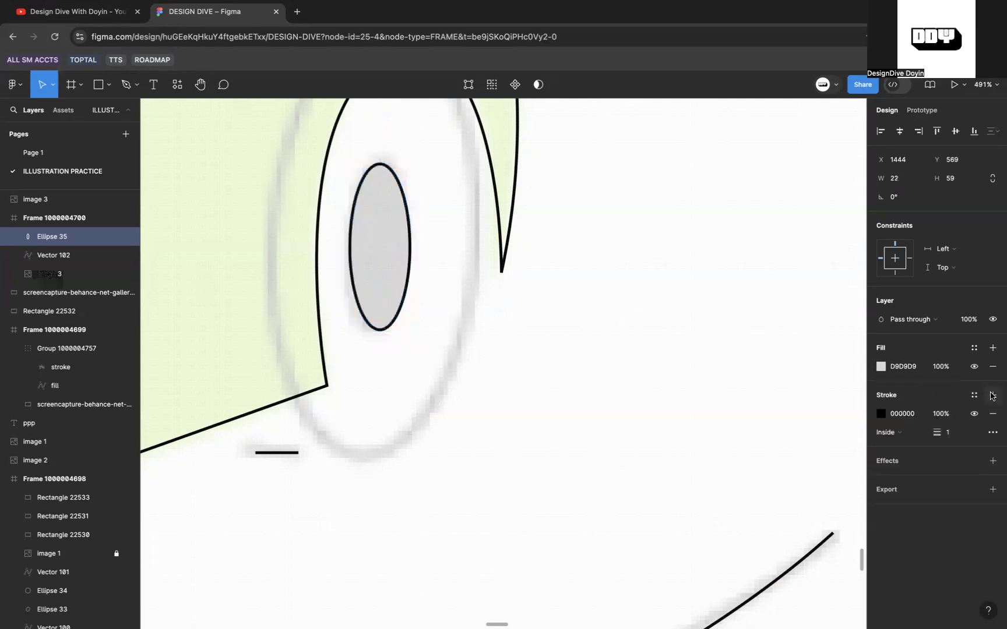
pyautogui.click(974, 367)
pyautogui.scroll(-2, 390, 326)
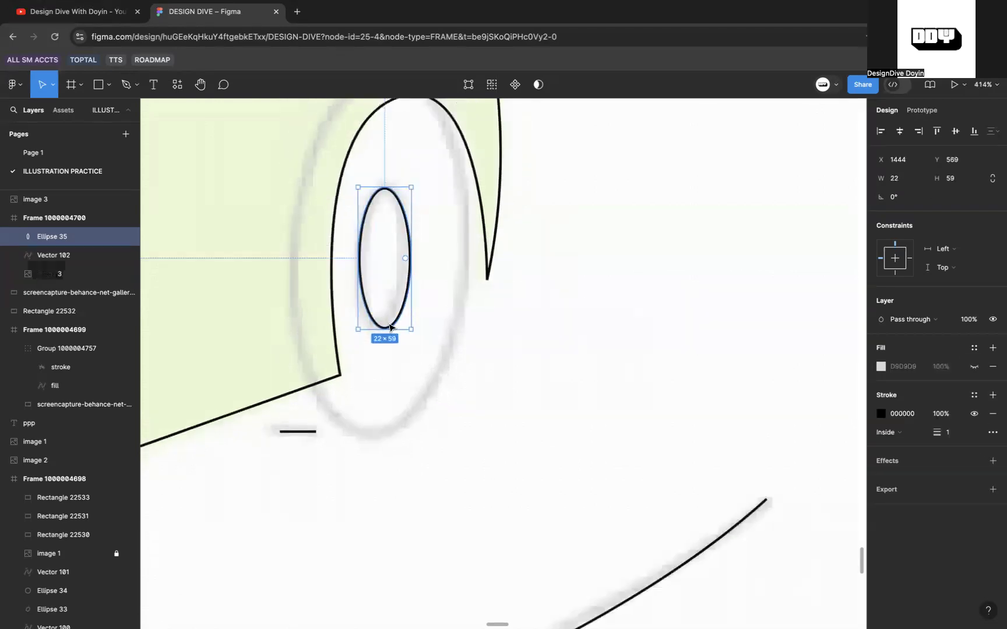
# Duplicate the rear hub ellipse and enlarge the copy about its centre to about 56 × 151 for the tyre outline.
pyautogui.press('super+d')
pyautogui.moveTo(385, 328); pyautogui.dragTo(393, 440)
pyautogui.scroll(4, 393, 441)
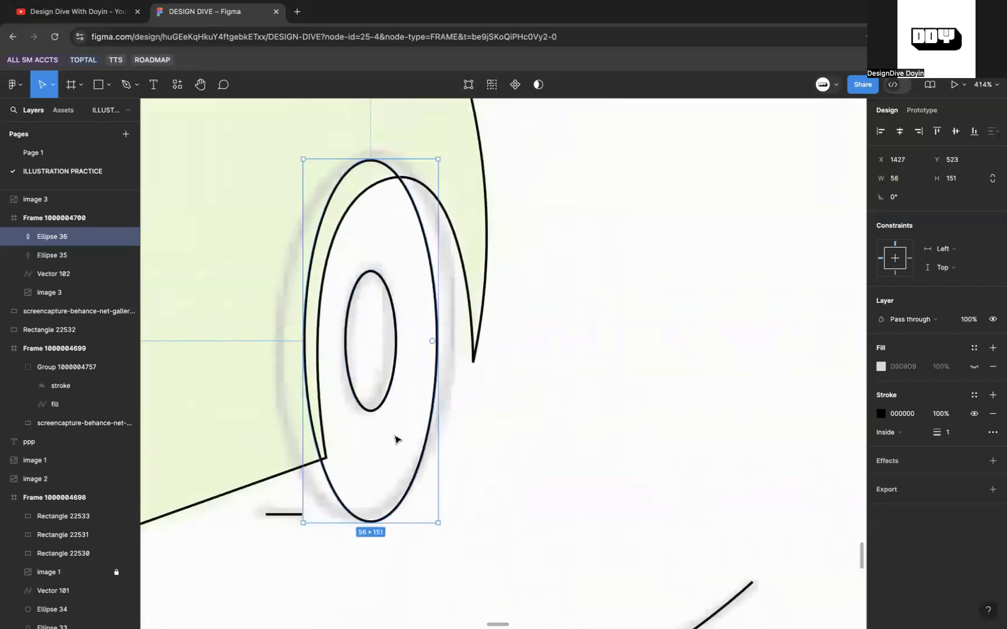
# Resize the rear tyre ellipse to 73 × 154 at X 1417, Y 520 to match the reference.
pyautogui.moveTo(437, 355); pyautogui.dragTo(458, 349)
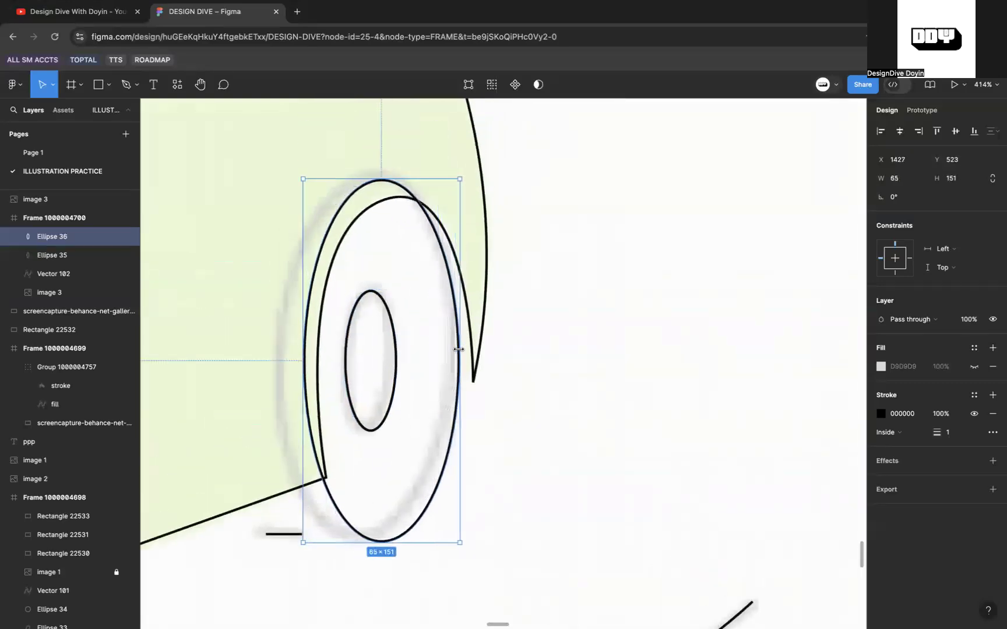
pyautogui.moveTo(303, 394); pyautogui.dragTo(274, 399)
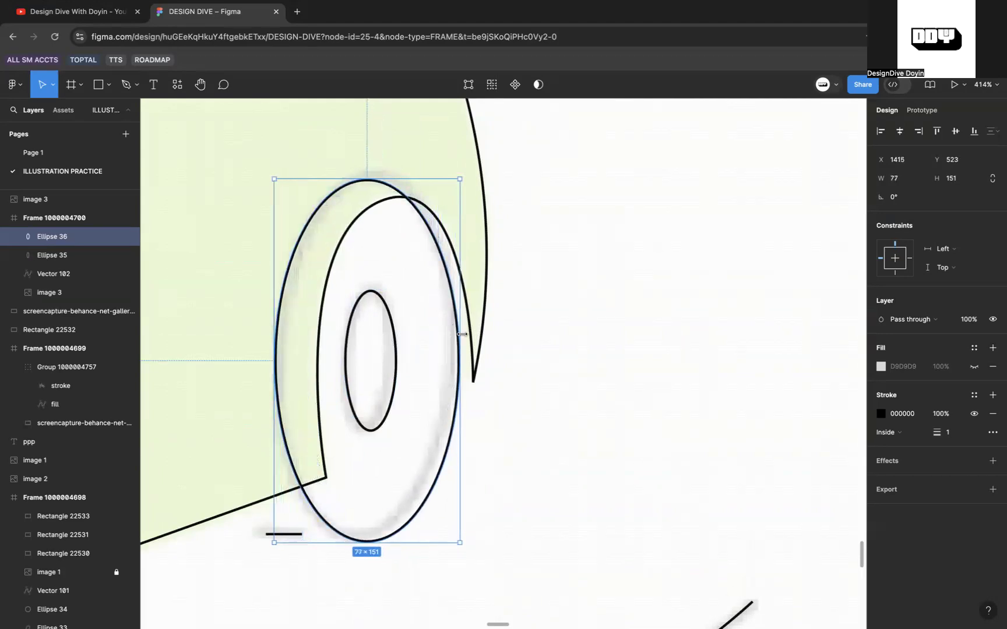
pyautogui.moveTo(463, 336); pyautogui.dragTo(457, 340)
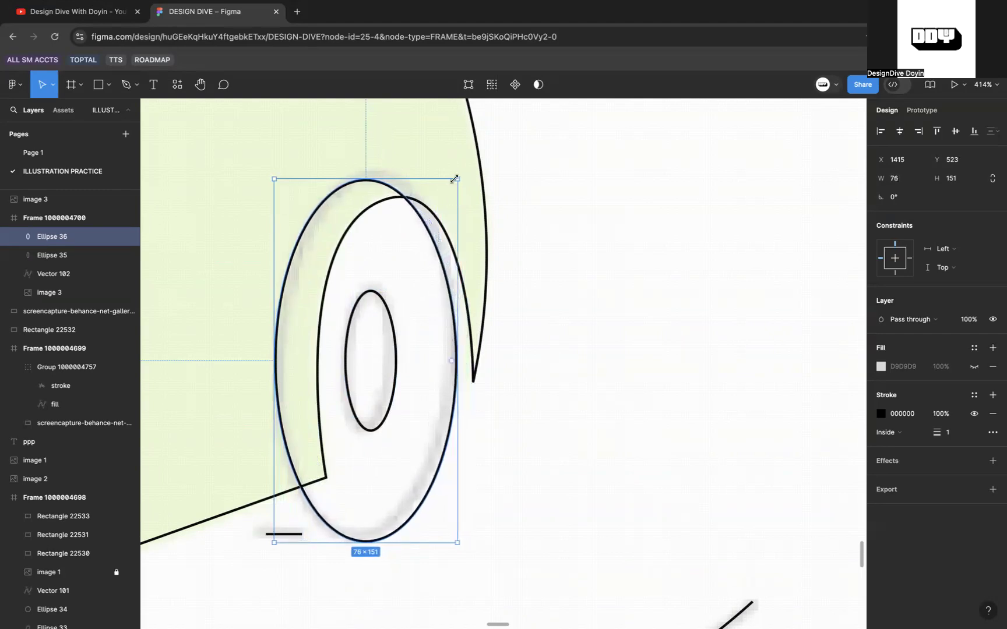
pyautogui.moveTo(458, 179); pyautogui.dragTo(465, 172)
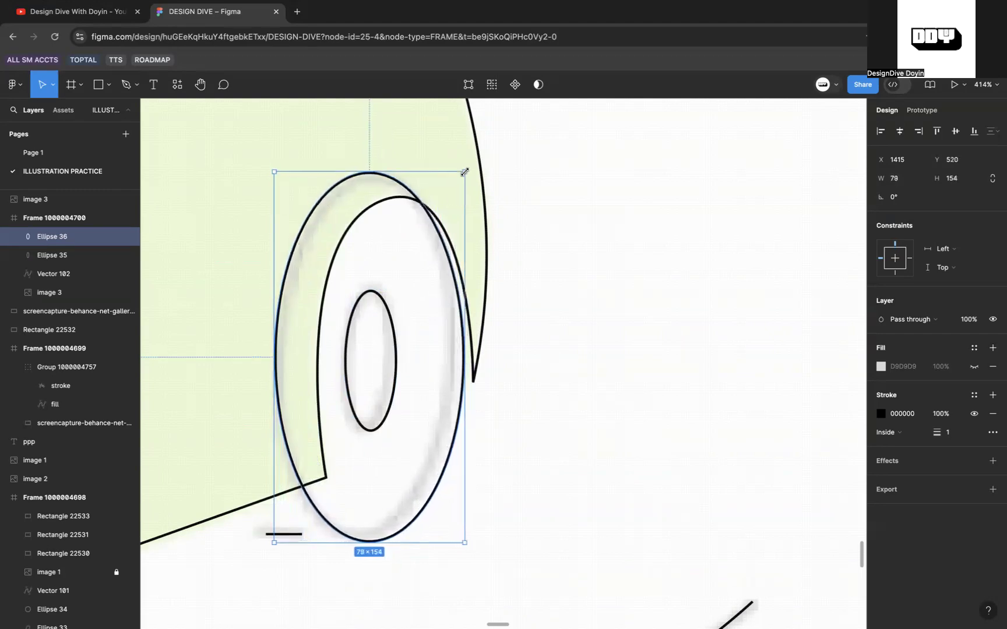
pyautogui.moveTo(462, 395); pyautogui.dragTo(455, 396)
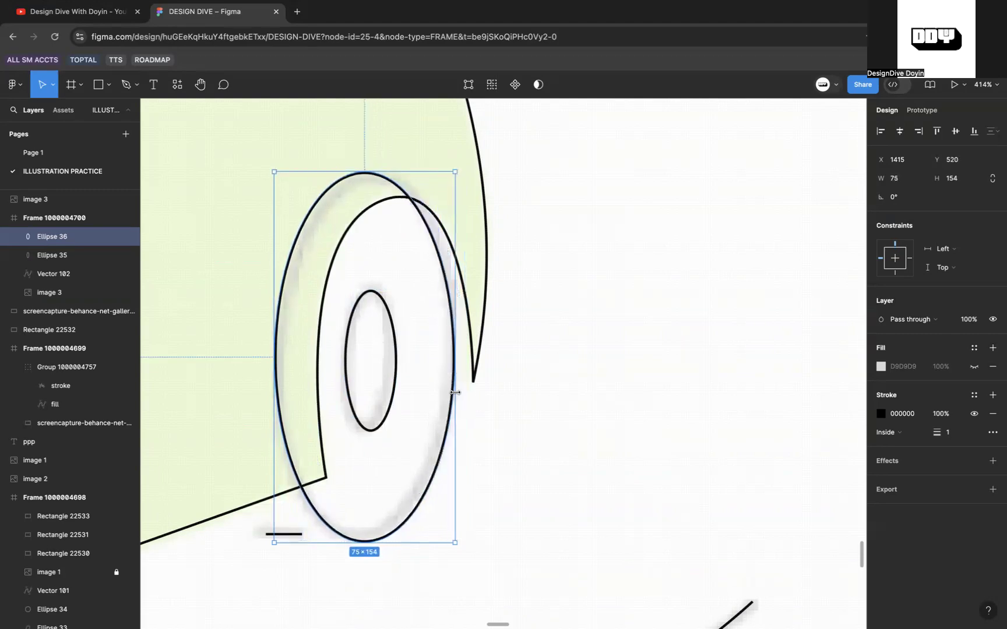
pyautogui.moveTo(274, 329); pyautogui.dragTo(278, 328)
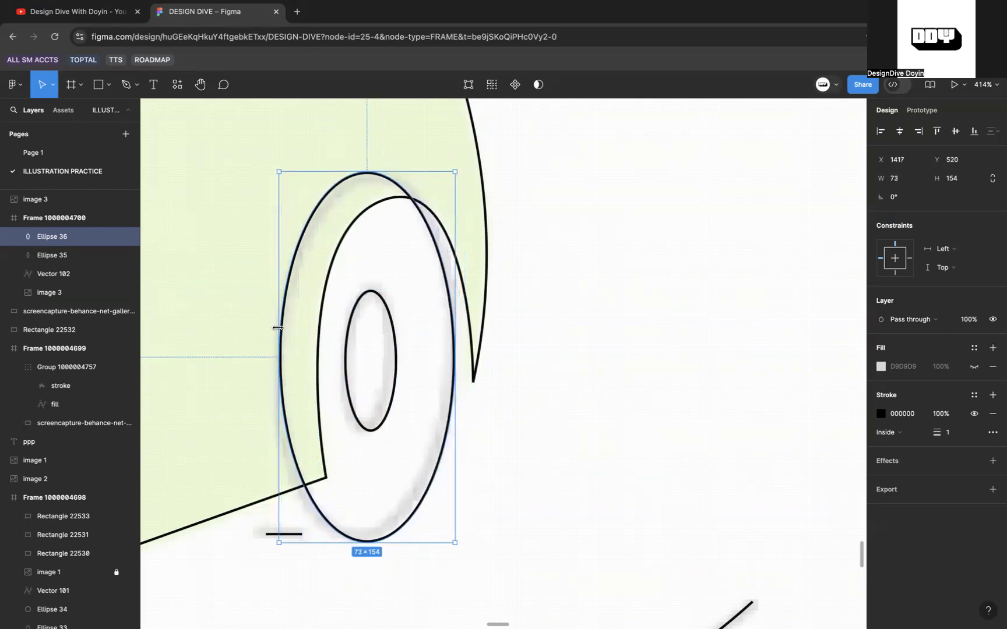
# Group the rear tyre and hub ellipses, cut the group and paste it into the car vector's paths in vector edit mode.
pyautogui.keyDown('shift'); pyautogui.click(354, 406); pyautogui.keyUp('shift')
pyautogui.hotkey('ctrl', 'g')
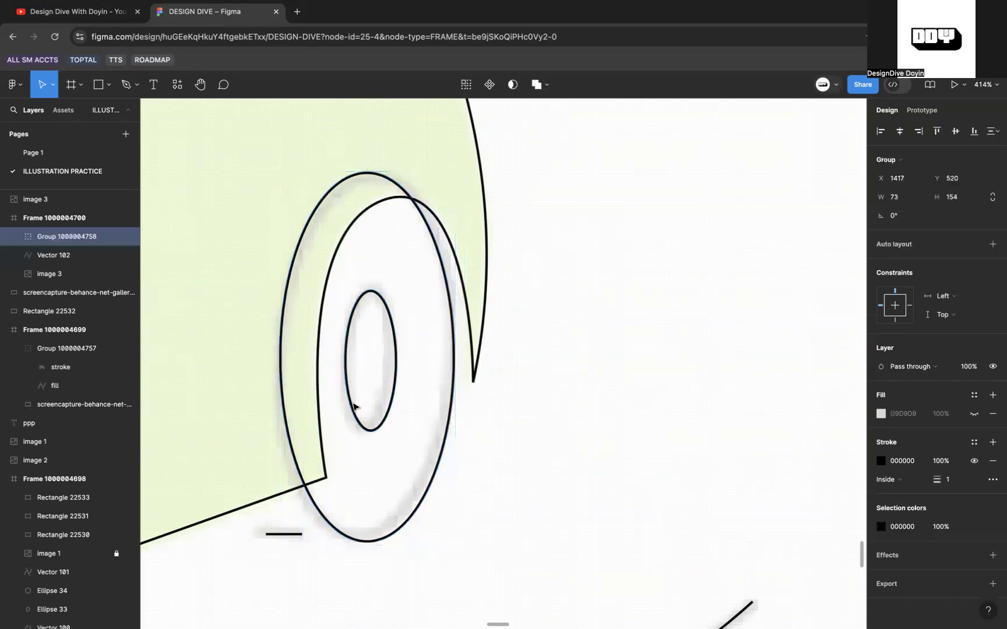
pyautogui.press('Delete')
pyautogui.click(320, 443)
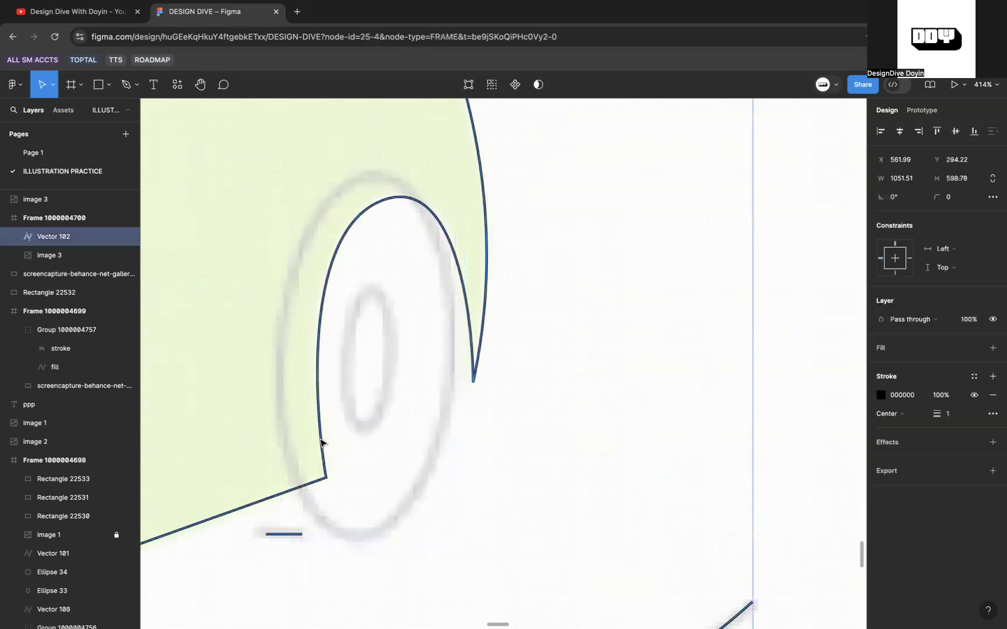
pyautogui.doubleClick(320, 443)
pyautogui.hotkey('ctrl', 'z')
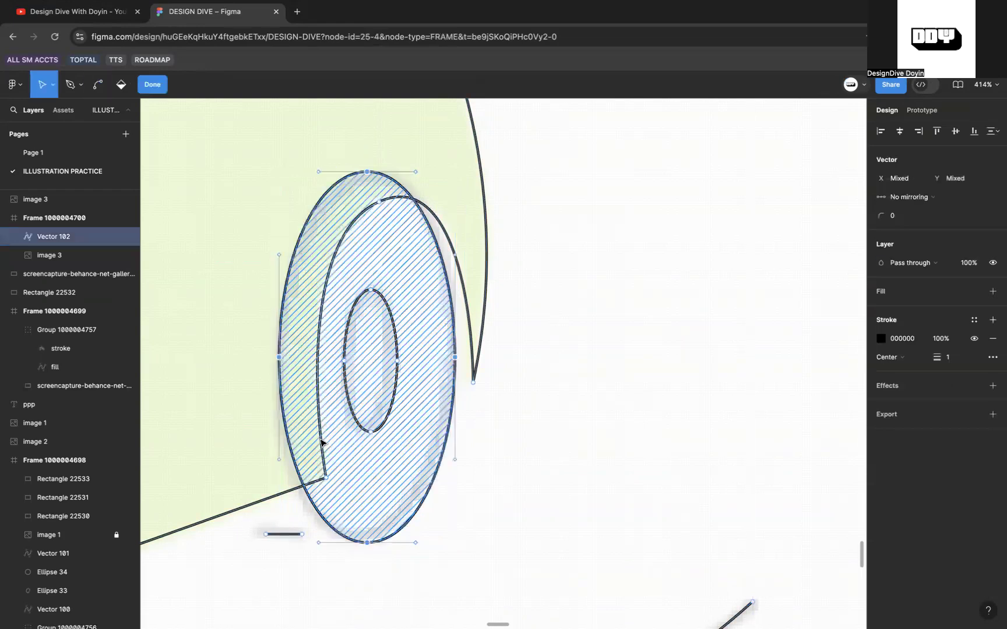
# Review the traced paths of the whole car, including both wheels, and the untraced reference image beside the frame.
pyautogui.scroll(-5, 534, 456)
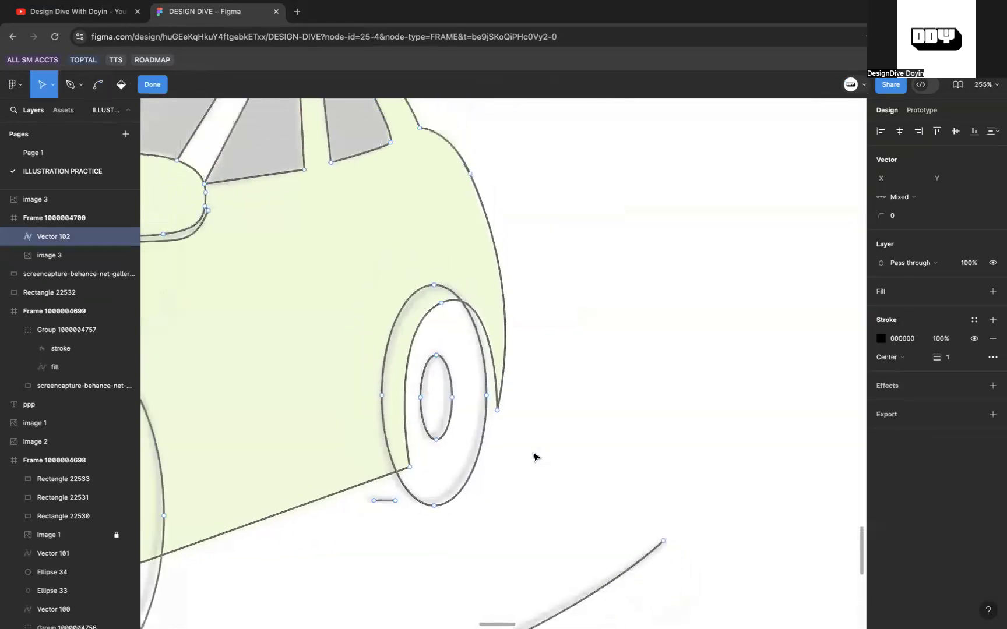
pyautogui.scroll(-4, 490, 460)
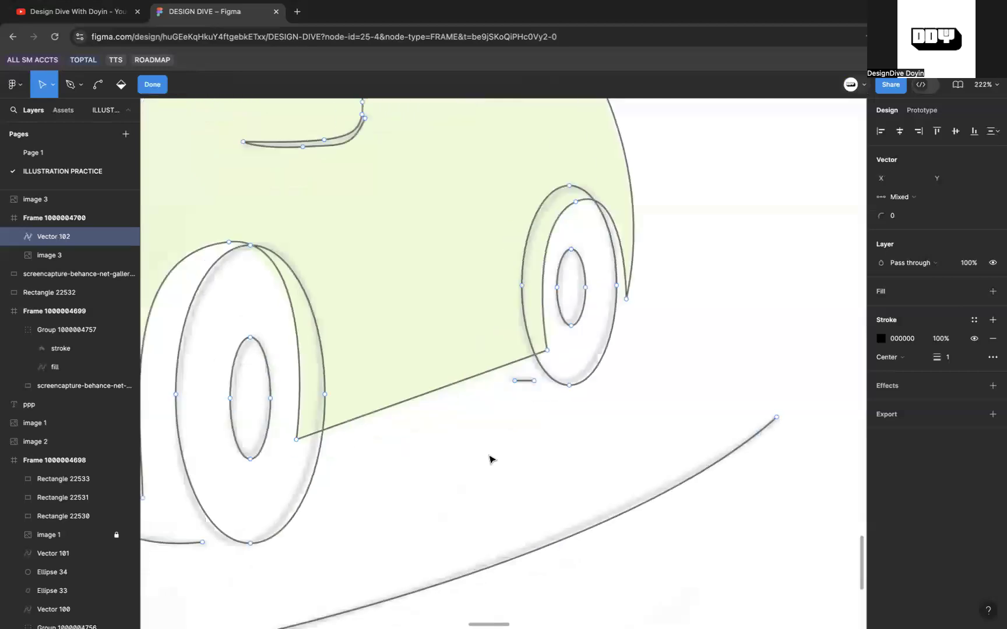
pyautogui.scroll(-3, 489, 460)
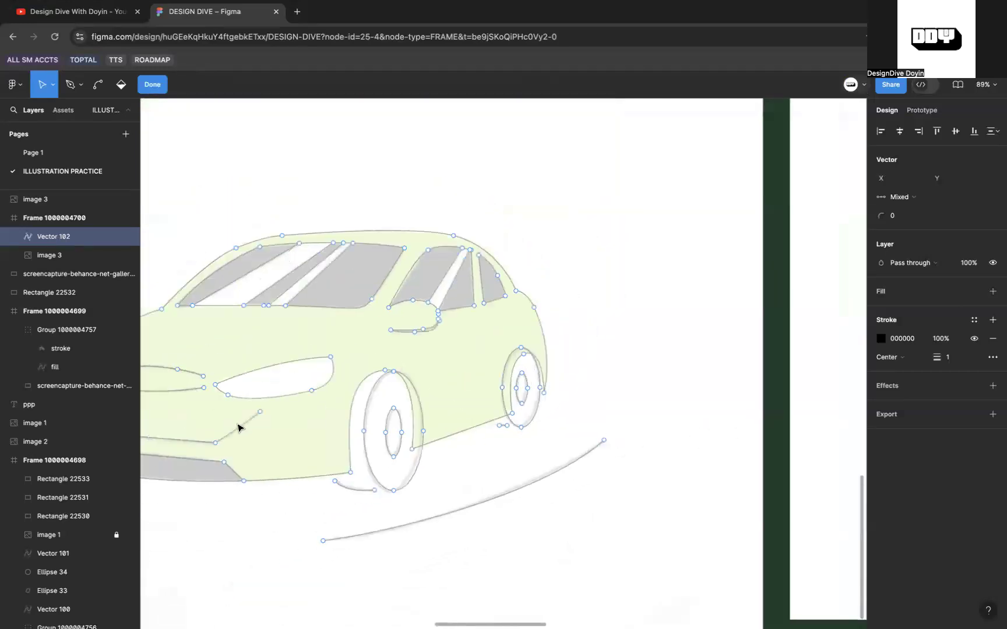
pyautogui.scroll(1, 240, 425)
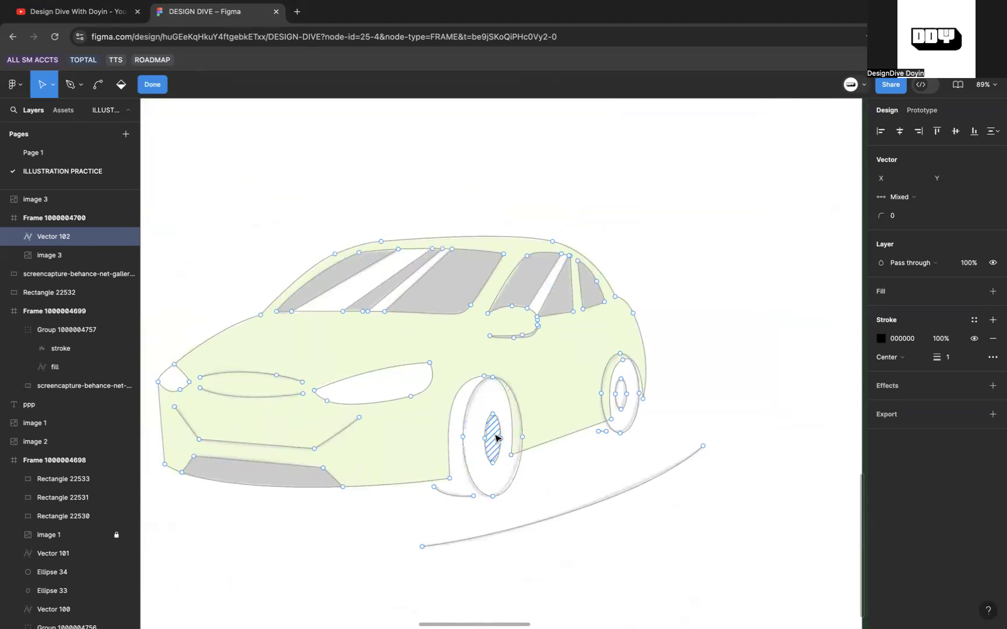
pyautogui.scroll(3, 526, 452)
pyautogui.scroll(-8, 526, 452)
pyautogui.hscroll(5, 527, 451)
pyautogui.scroll(6, 534, 449)
pyautogui.hscroll(3, 656, 453)
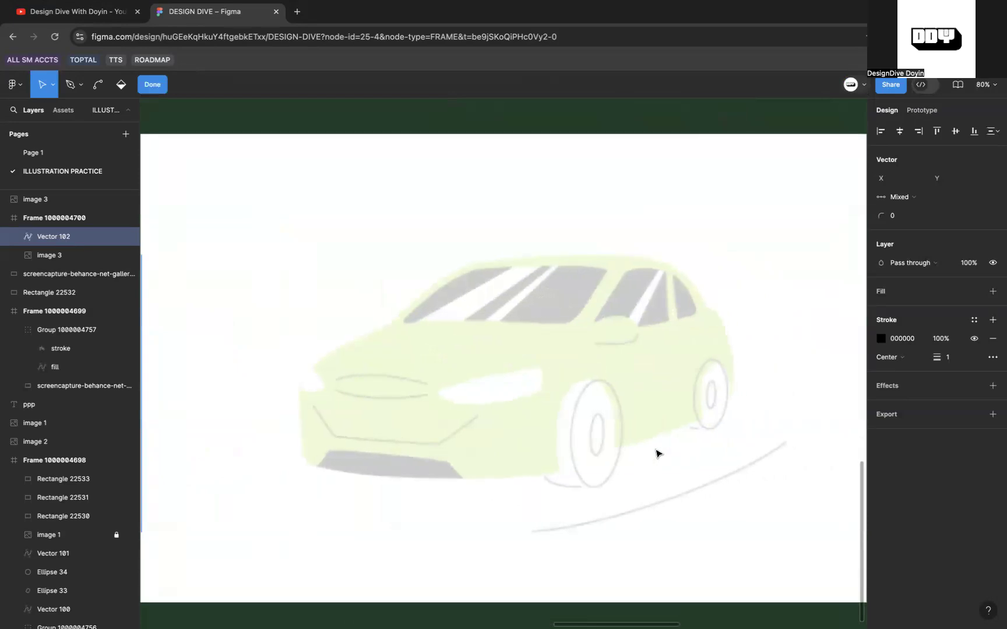
pyautogui.scroll(1, 656, 453)
pyautogui.scroll(-5, 657, 453)
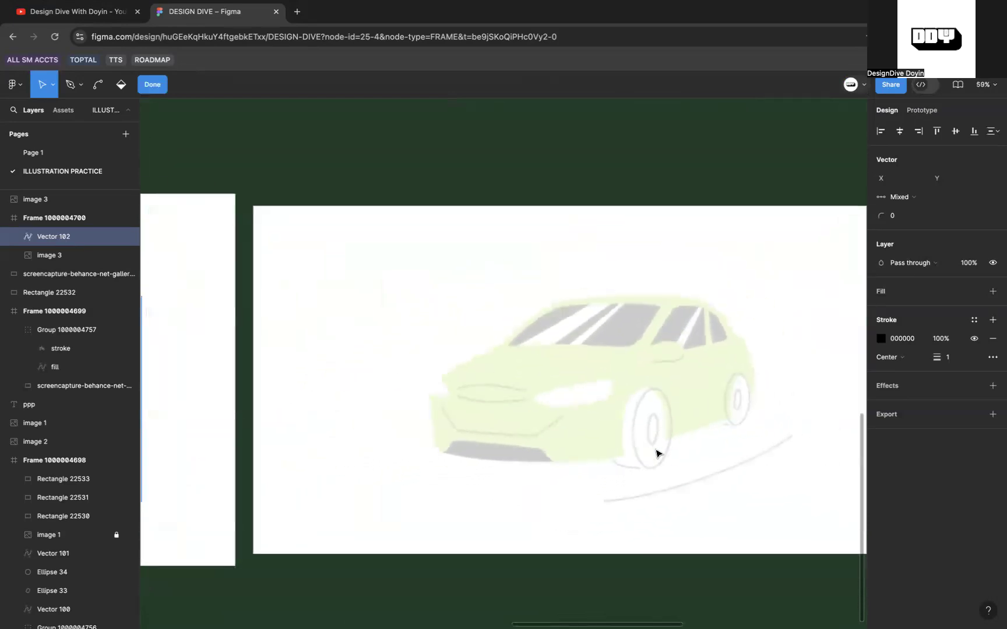
pyautogui.scroll(1, 656, 453)
pyautogui.hscroll(-1, 656, 453)
pyautogui.hscroll(-10, 656, 453)
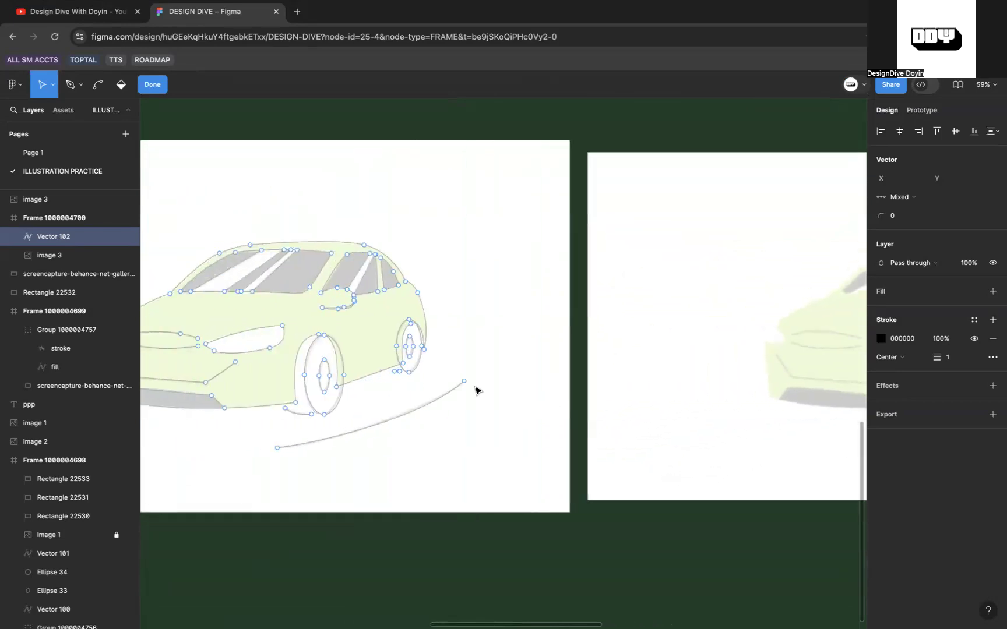
# Leave vector editing and try adjusting the stroke weight of the car vector.
pyautogui.press('Escape')
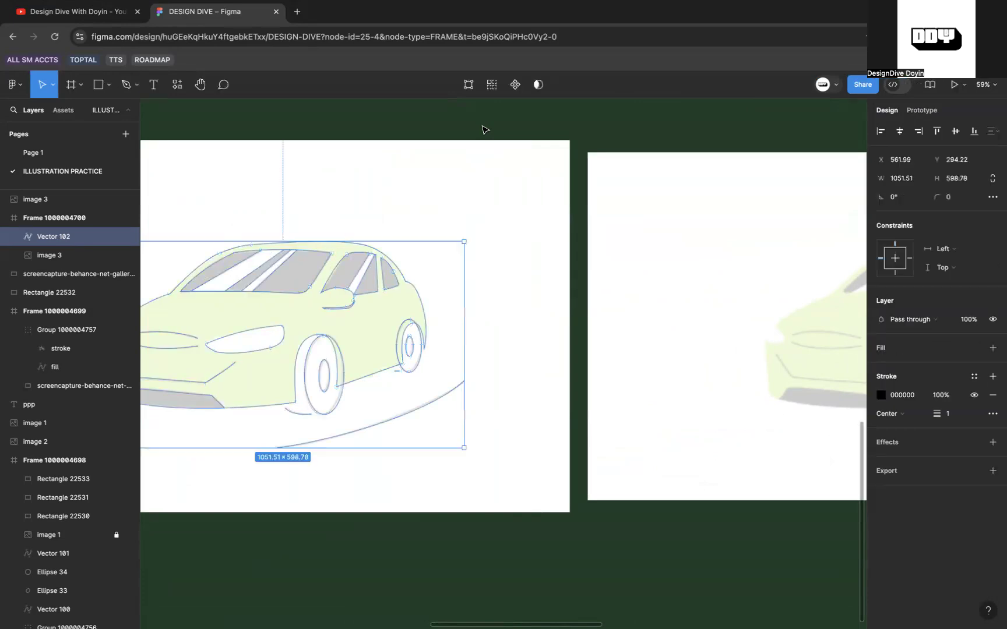
pyautogui.scroll(5, 329, 328)
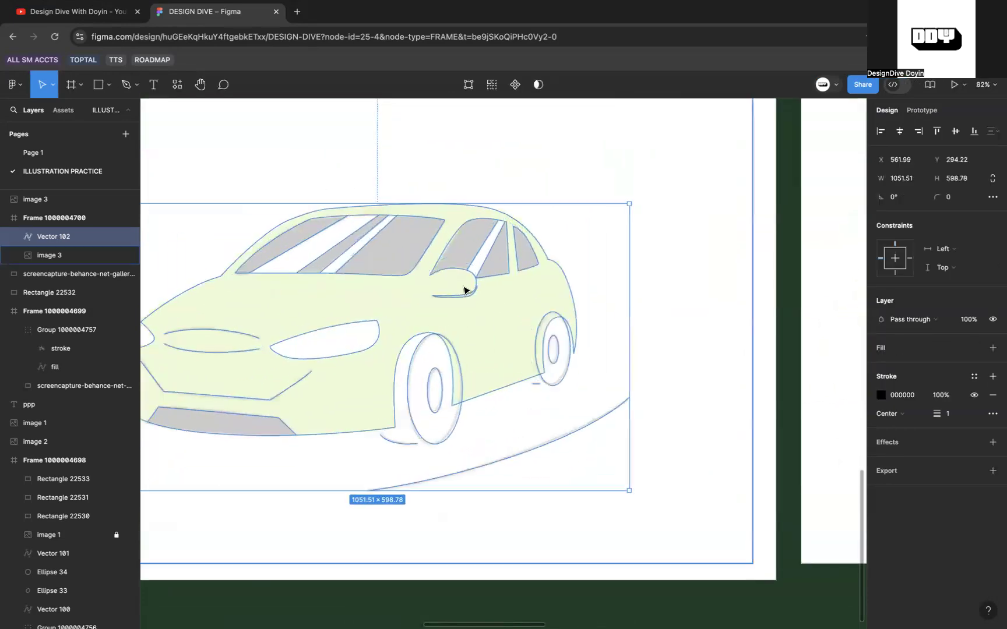
pyautogui.scroll(5, 449, 302)
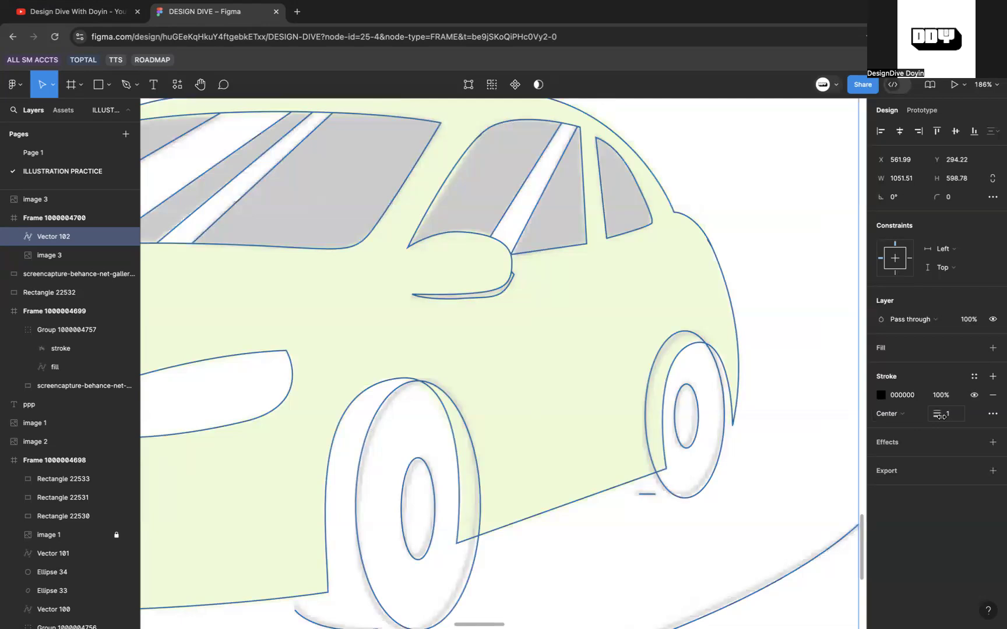
pyautogui.moveTo(943, 416)
pyautogui.mouseDown()
pyautogui.moveTo(953, 418)
pyautogui.moveTo(935, 416)
pyautogui.mouseUp()
# Compare the finished car outline with the reference image's body, headlights, windows, mirror, wheels and shadow lines.
pyautogui.scroll(-3, 712, 458)
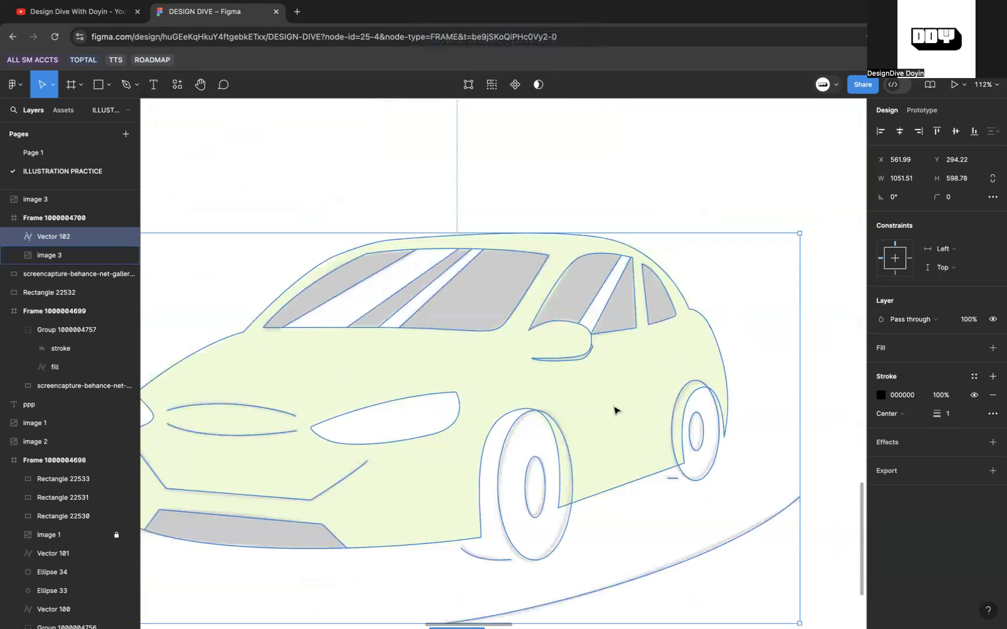
pyautogui.scroll(-2, 613, 409)
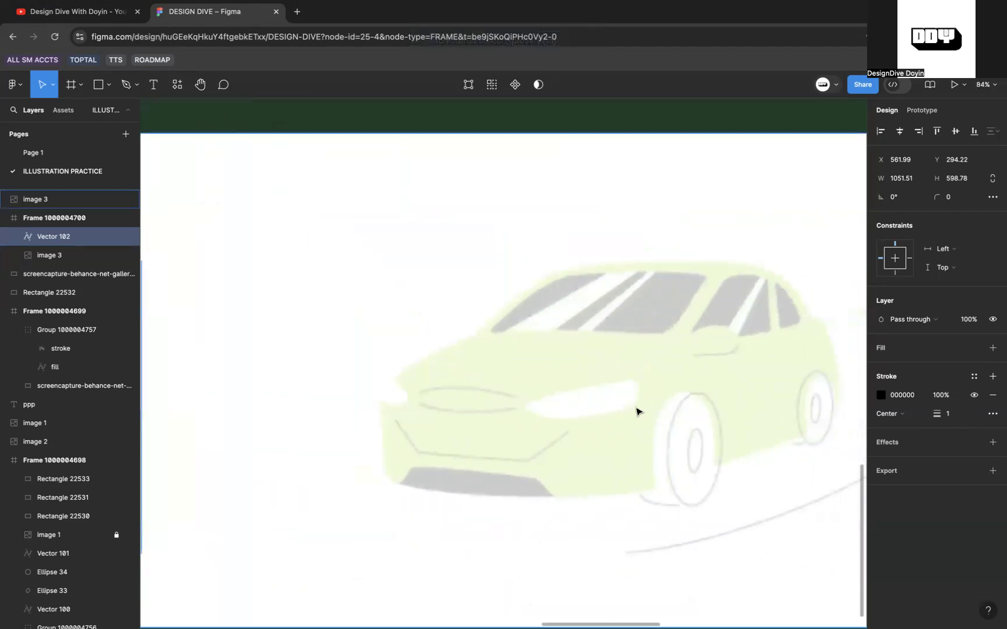
pyautogui.scroll(4, 636, 412)
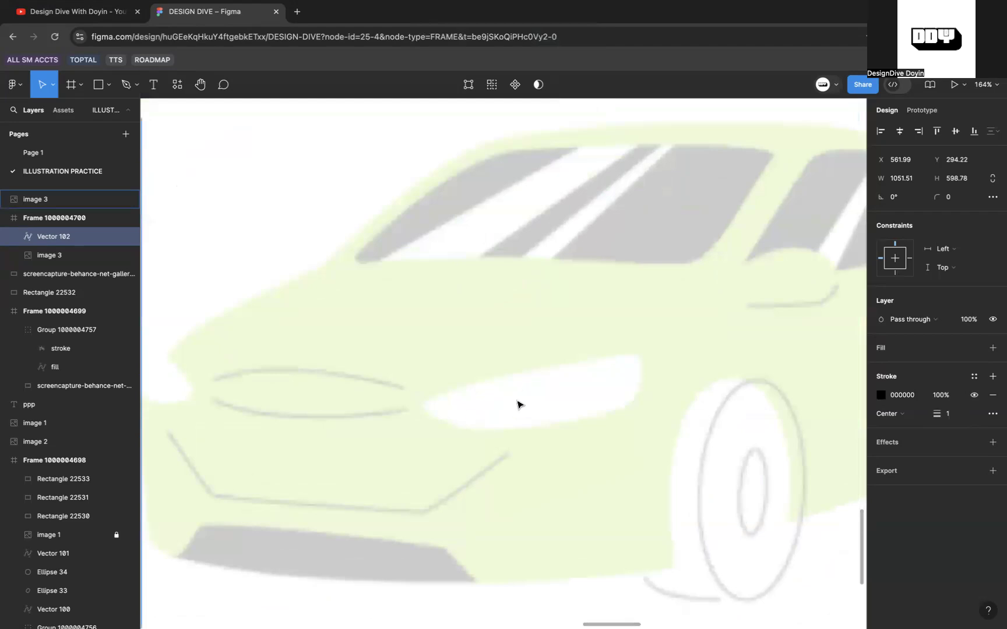
pyautogui.hscroll(2, 497, 359)
pyautogui.scroll(-2, 497, 359)
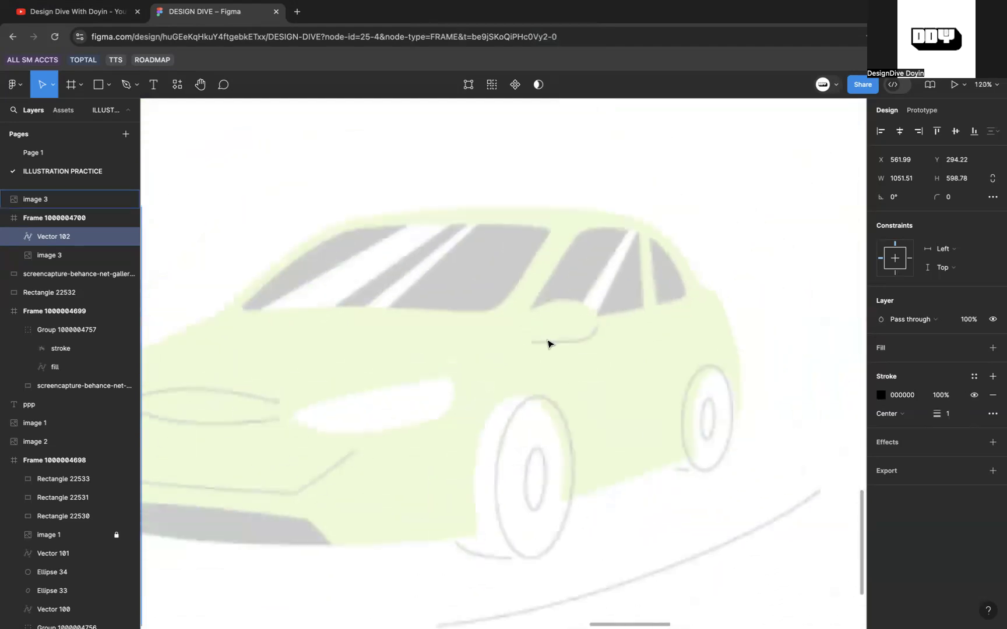
pyautogui.hscroll(-3, 551, 382)
pyautogui.scroll(-2, 551, 381)
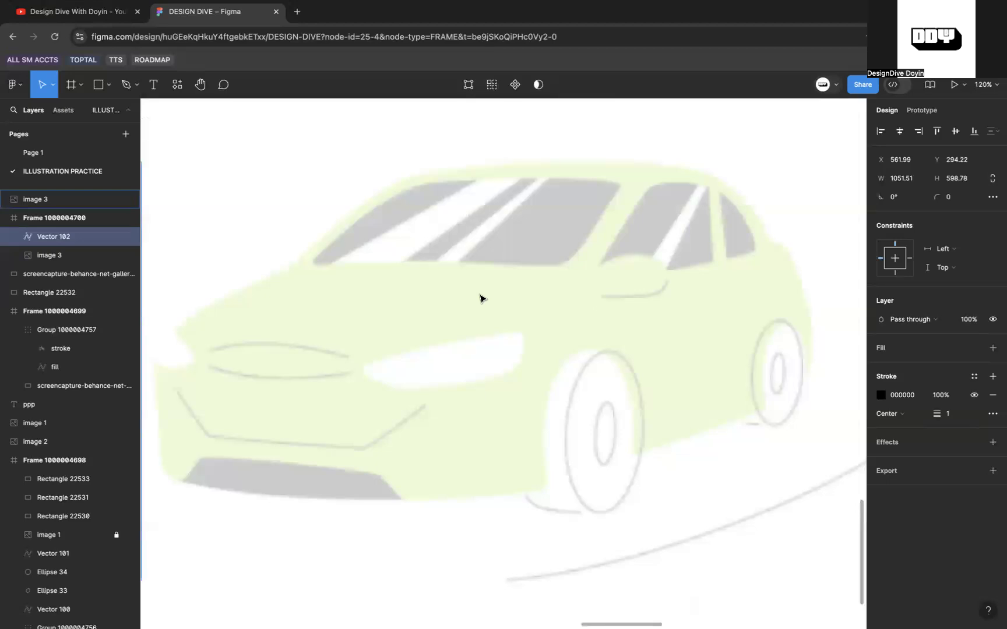
pyautogui.scroll(-5, 479, 302)
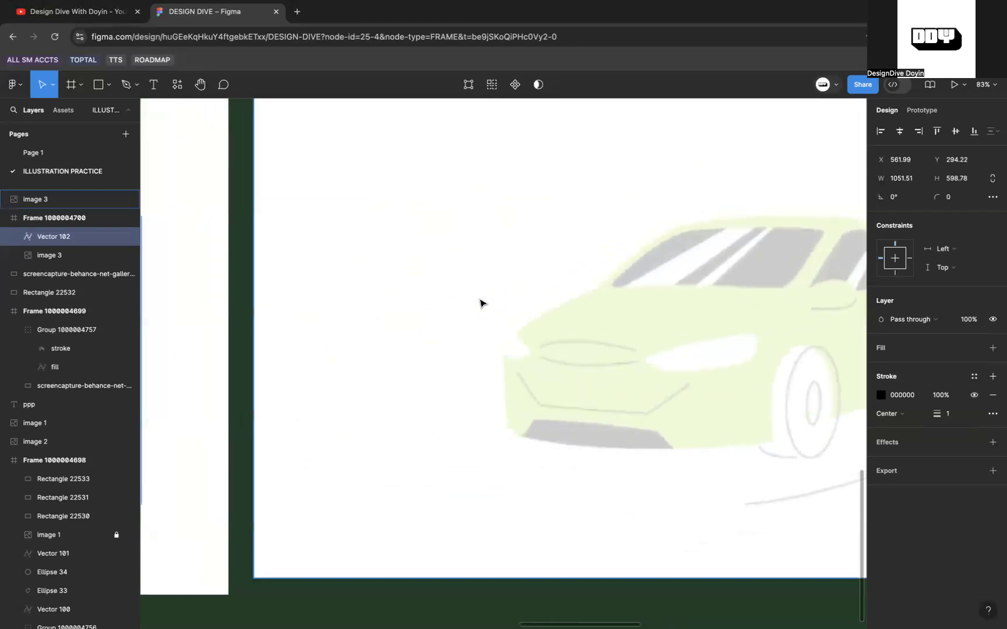
pyautogui.hscroll(-4, 320, 303)
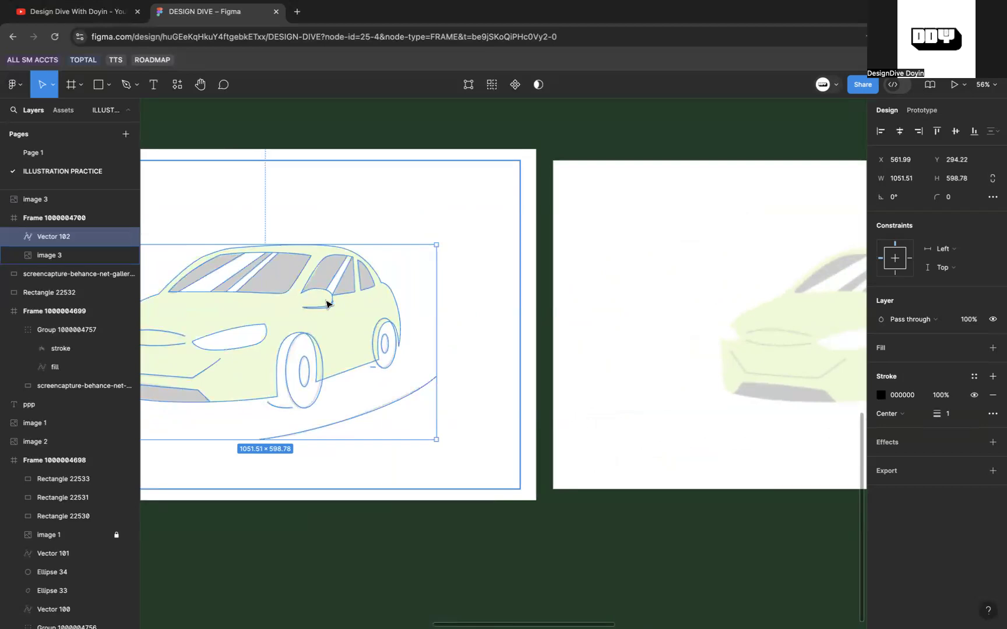
pyautogui.hscroll(-3, 326, 303)
pyautogui.scroll(1, 326, 303)
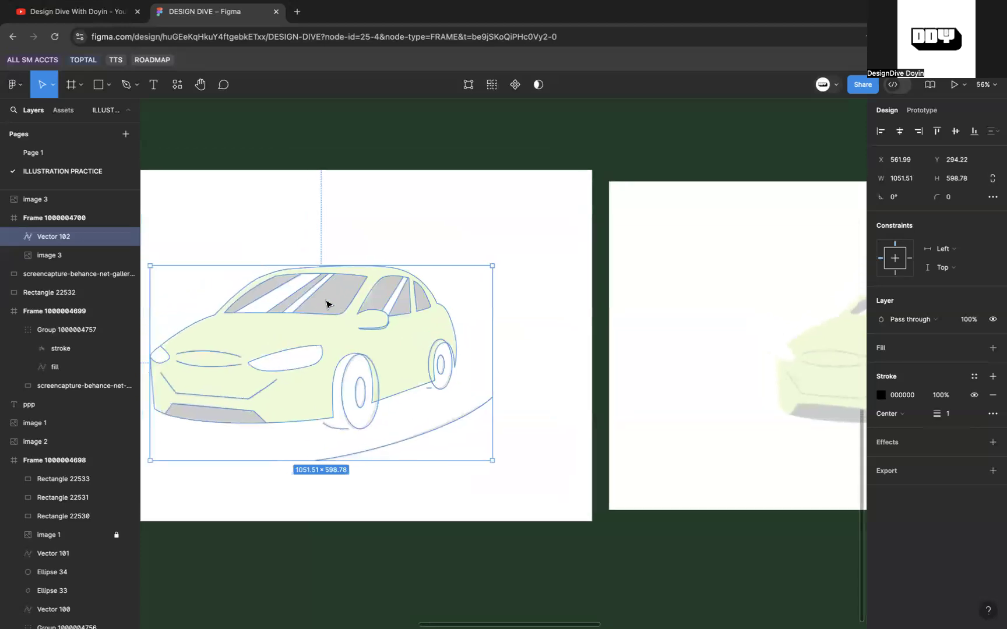
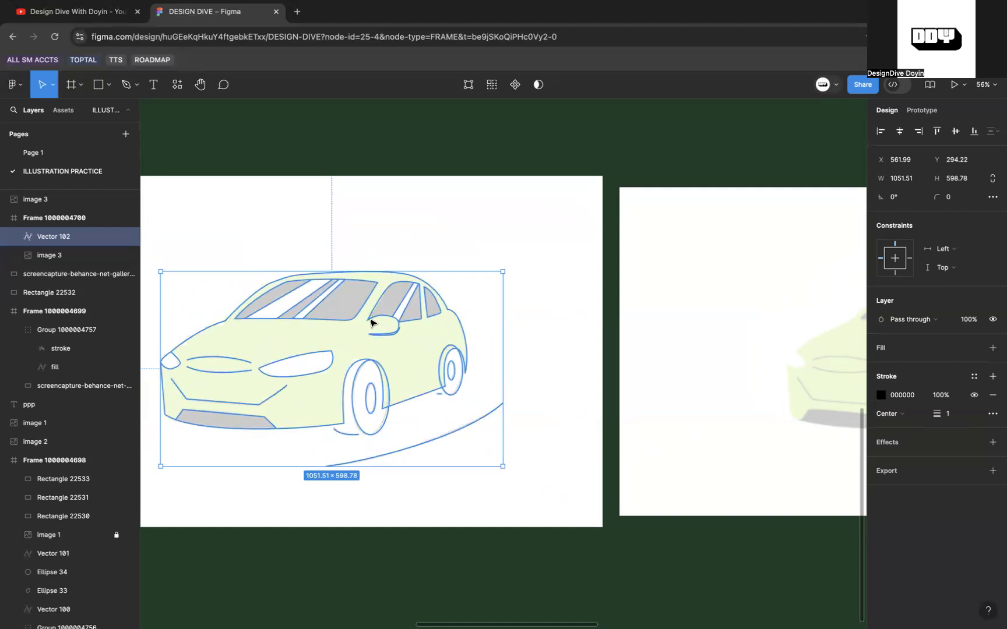
pyautogui.scroll(3, 371, 322)
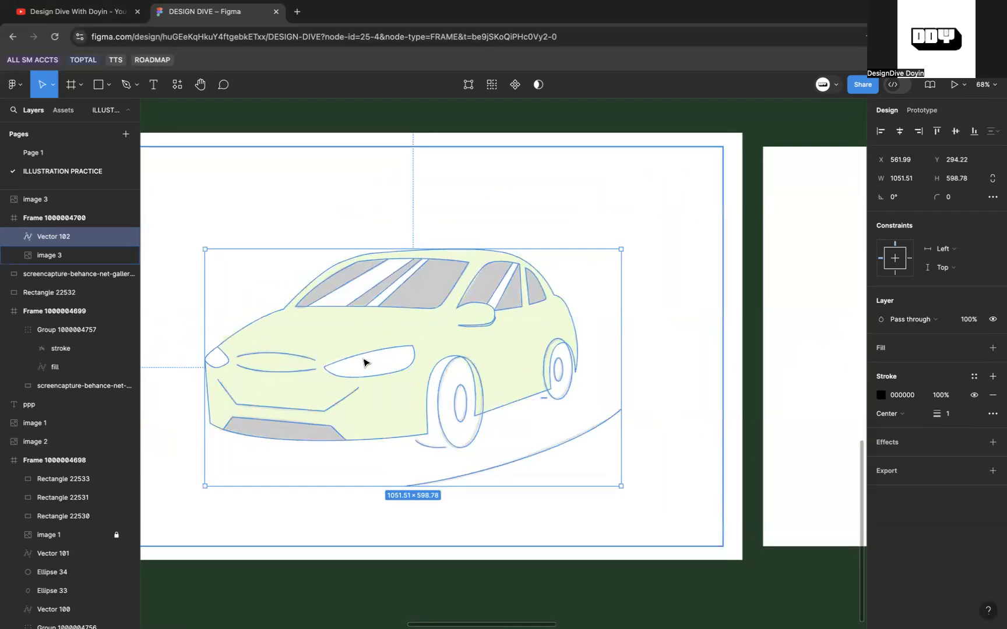
pyautogui.scroll(-2, 363, 360)
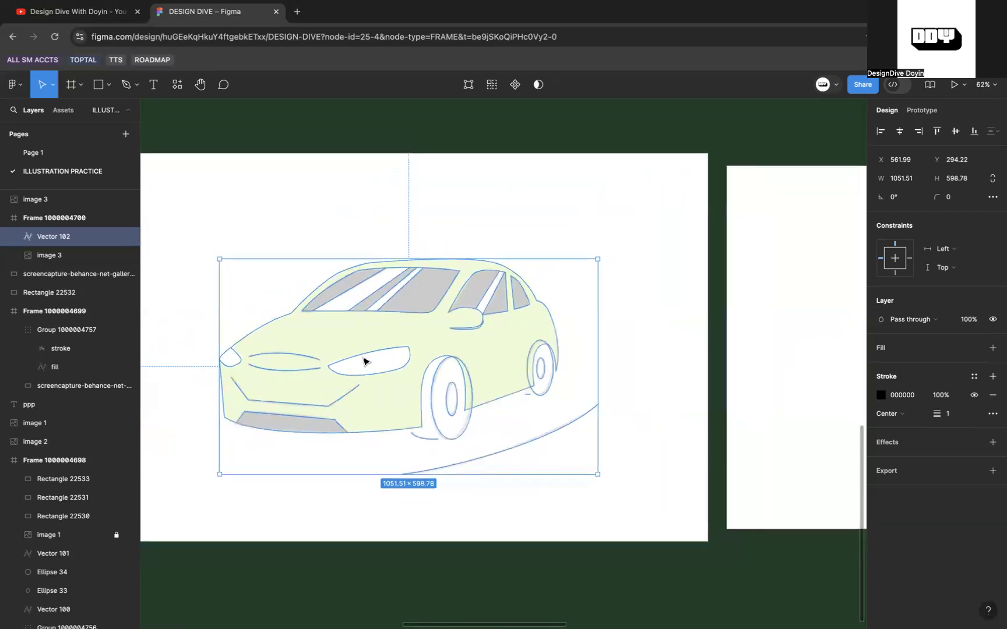
pyautogui.scroll(-3, 376, 356)
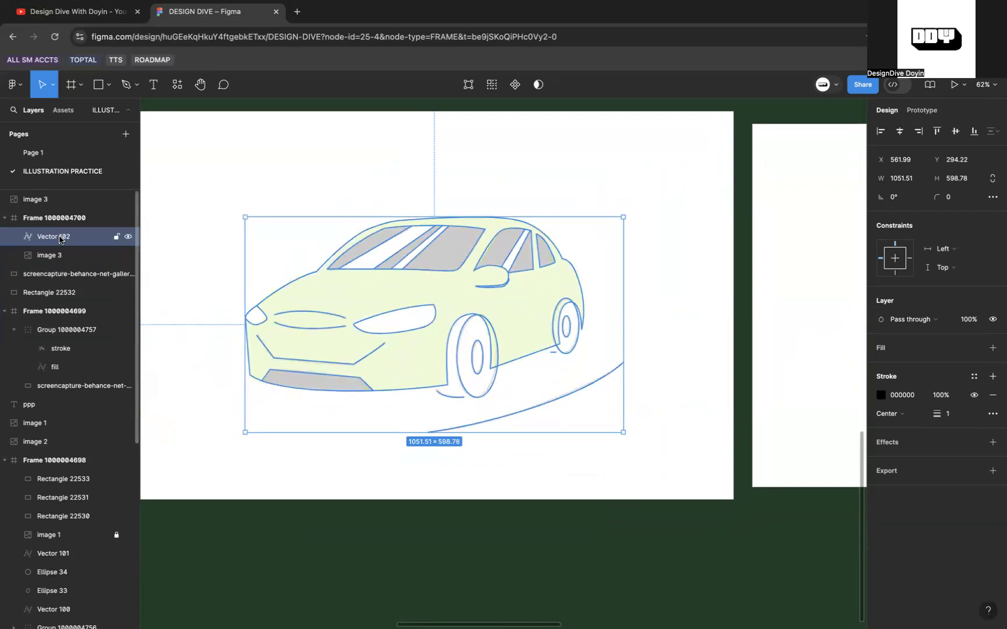
# Duplicate the traced car vector, rename the original layer "fill" and the copy "stroke".
pyautogui.hotkey('ctrl', 'd')
pyautogui.doubleClick(51, 257)
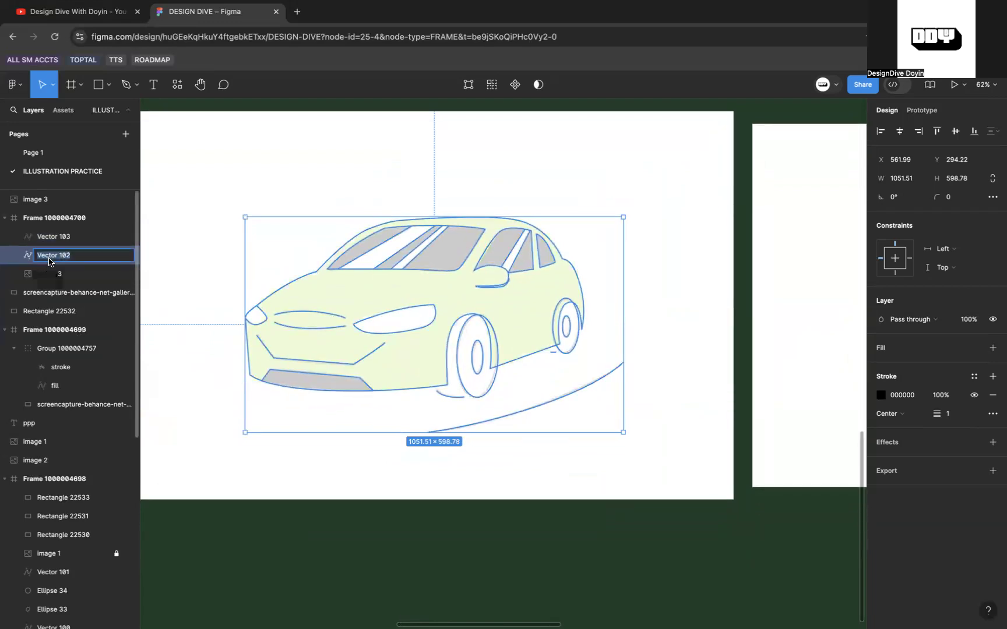
pyautogui.write('fill')
pyautogui.doubleClick(52, 236)
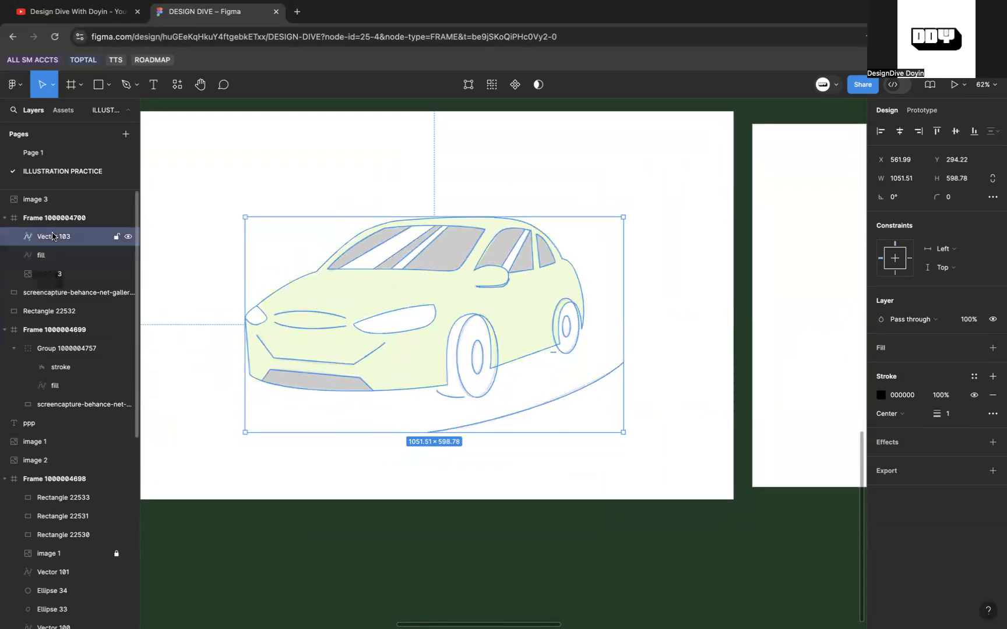
pyautogui.write('strok')
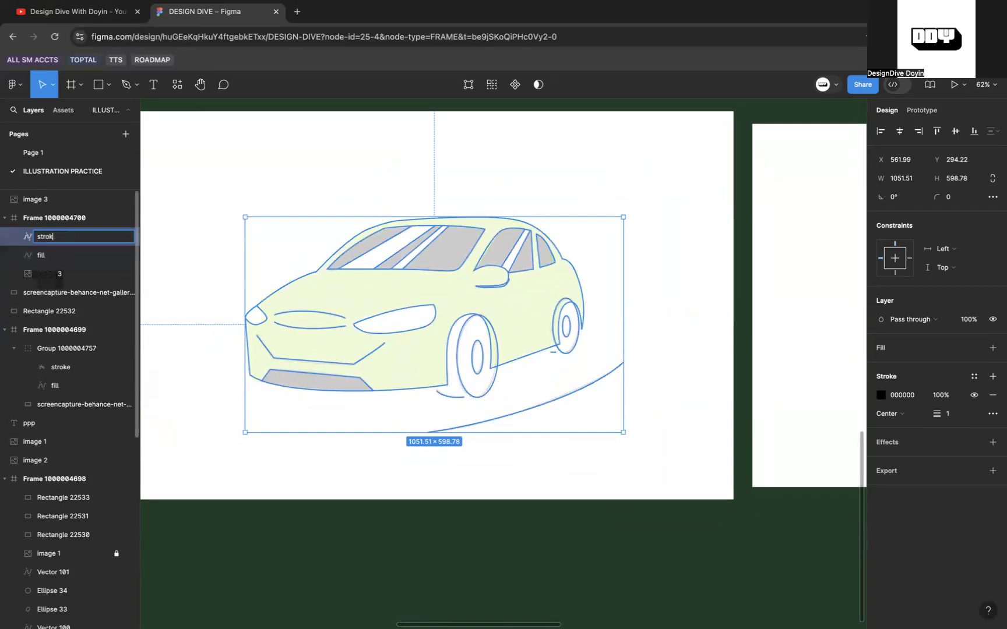
pyautogui.press('Return')
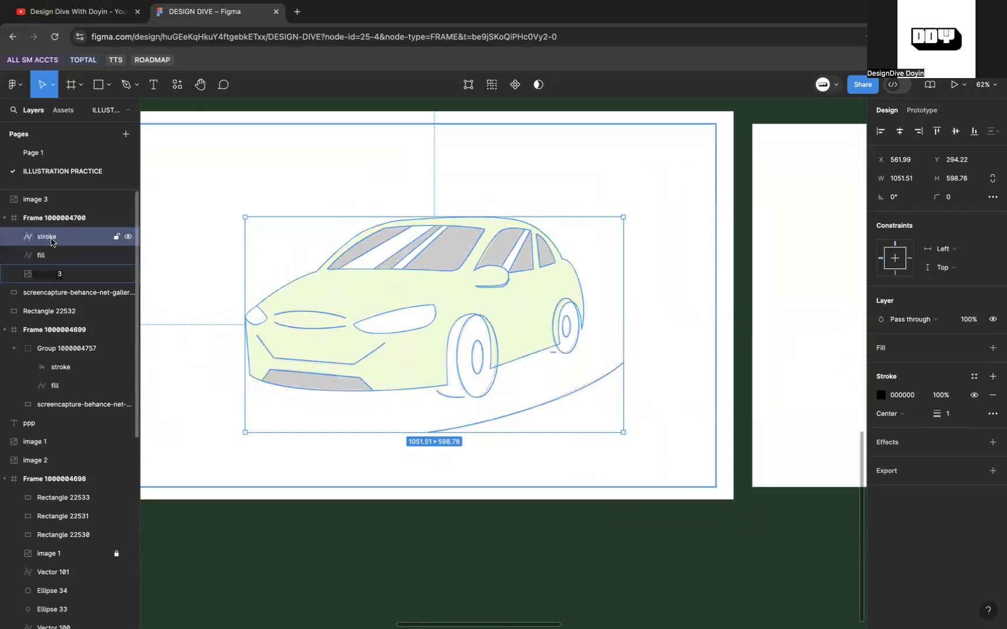
# Hide the car's stroke layer and turn off the outline's visibility on the fill layer.
pyautogui.click(128, 237)
pyautogui.click(116, 255)
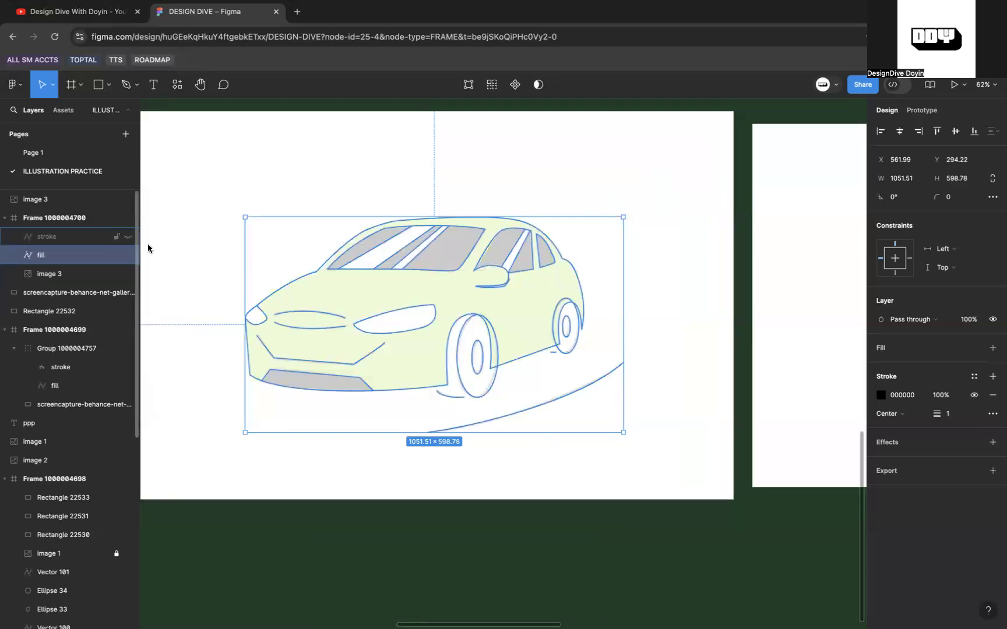
pyautogui.click(975, 396)
# Draw an 82 × 40 swatch rectangle below the yellow rickshaw and colour it EDFAD5, sampled from the pale green car reference.
pyautogui.scroll(-5, 684, 379)
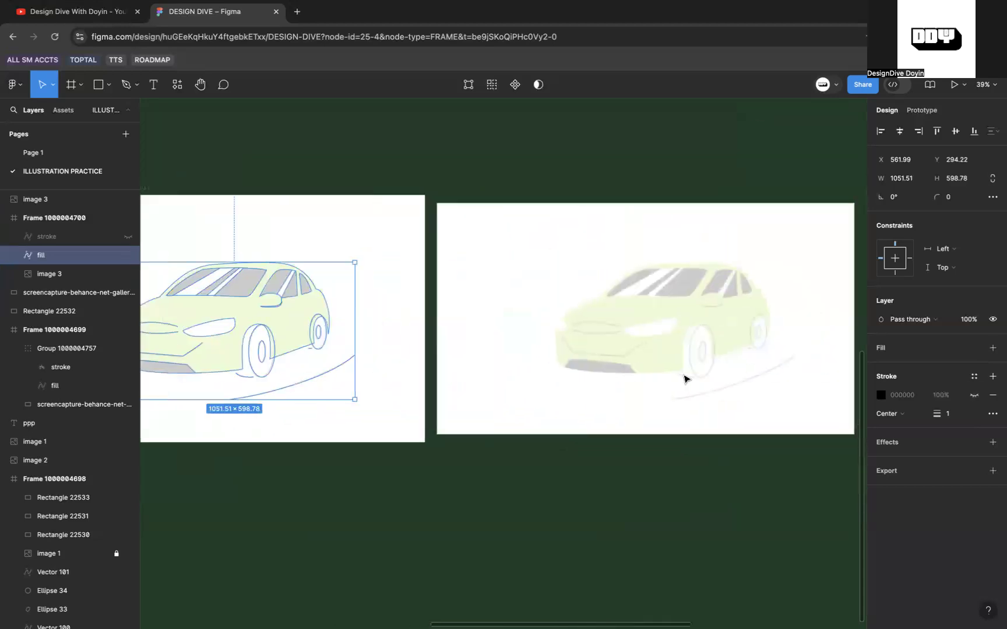
pyautogui.scroll(-6, 449, 337)
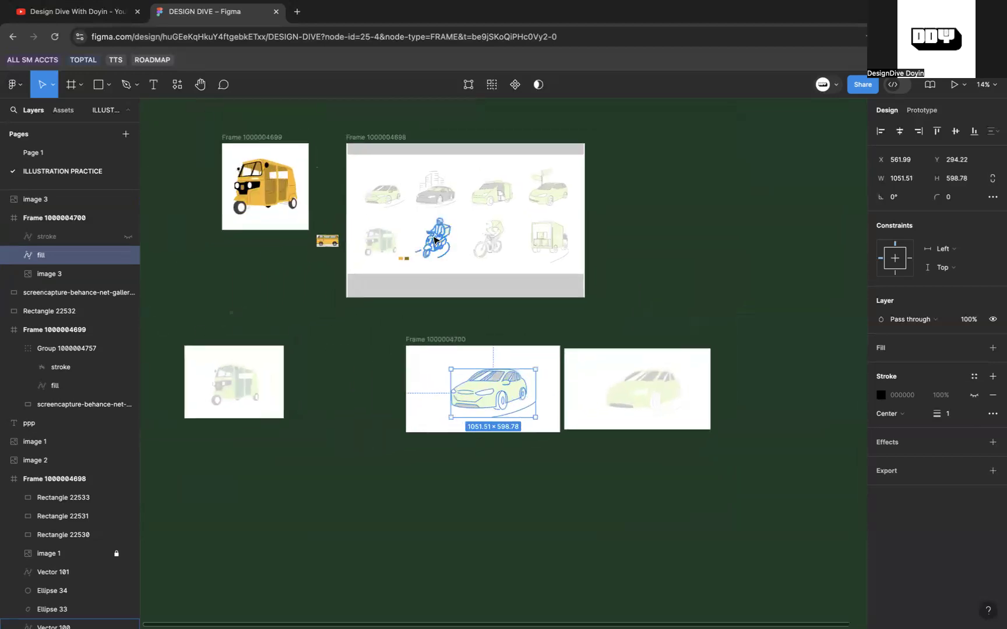
pyautogui.scroll(4, 466, 314)
pyautogui.scroll(3, 349, 274)
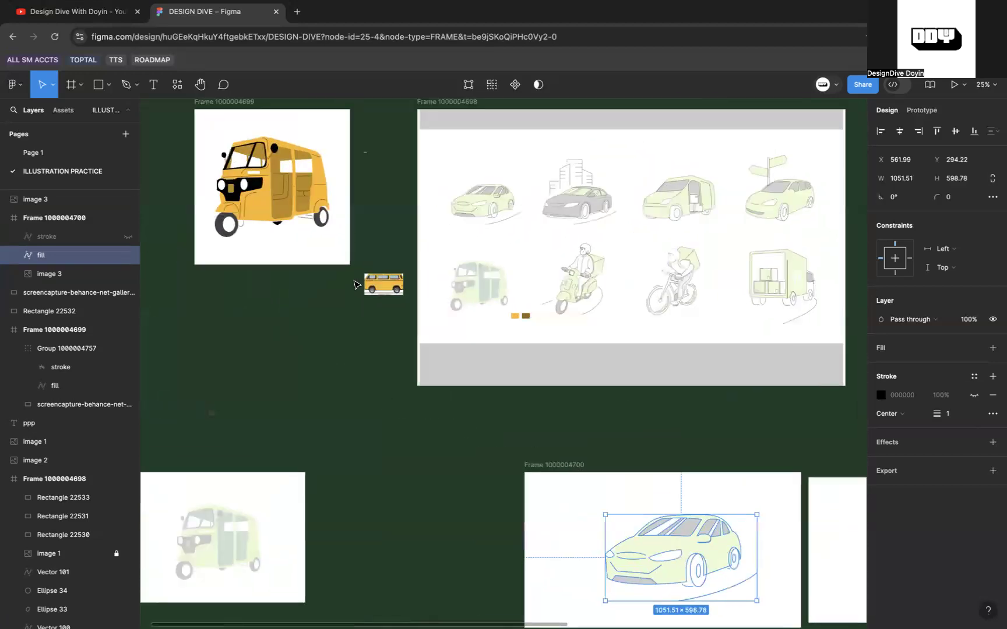
pyautogui.press('r')
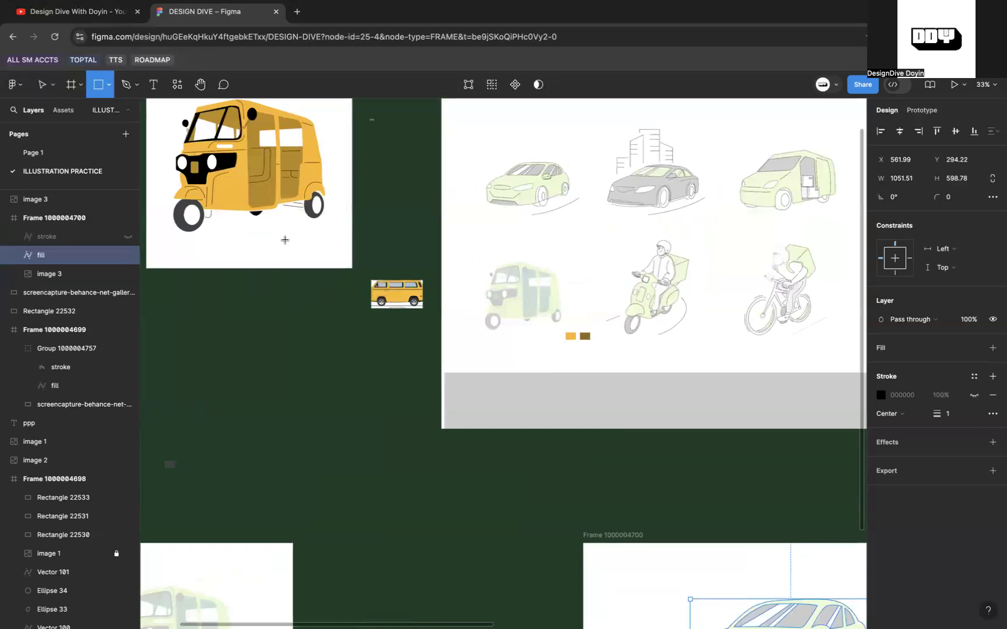
pyautogui.moveTo(286, 240); pyautogui.dragTo(301, 248)
pyautogui.scroll(3, 303, 251)
pyautogui.press('i')
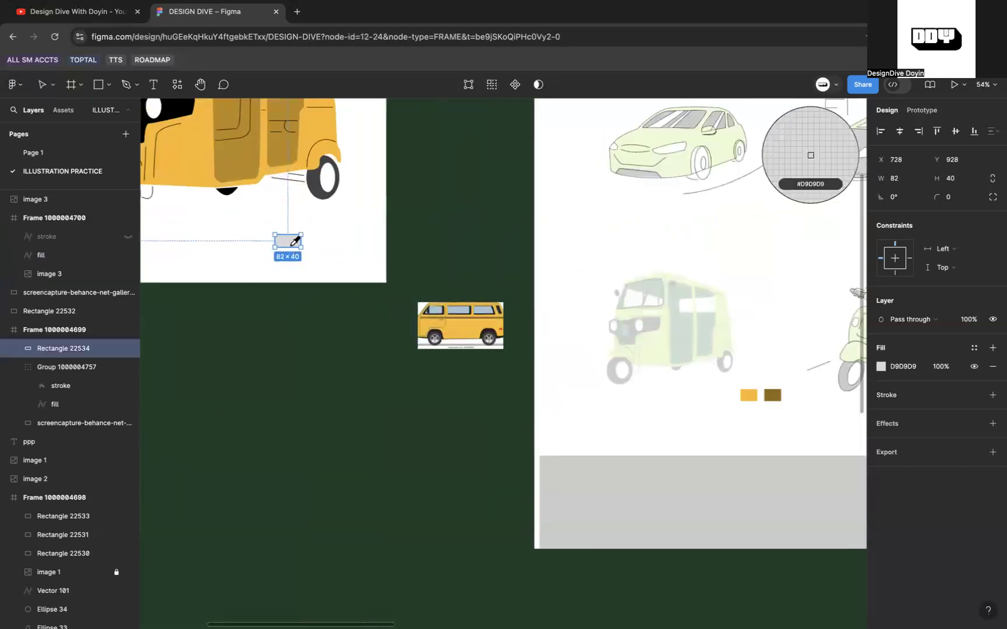
pyautogui.click(646, 137)
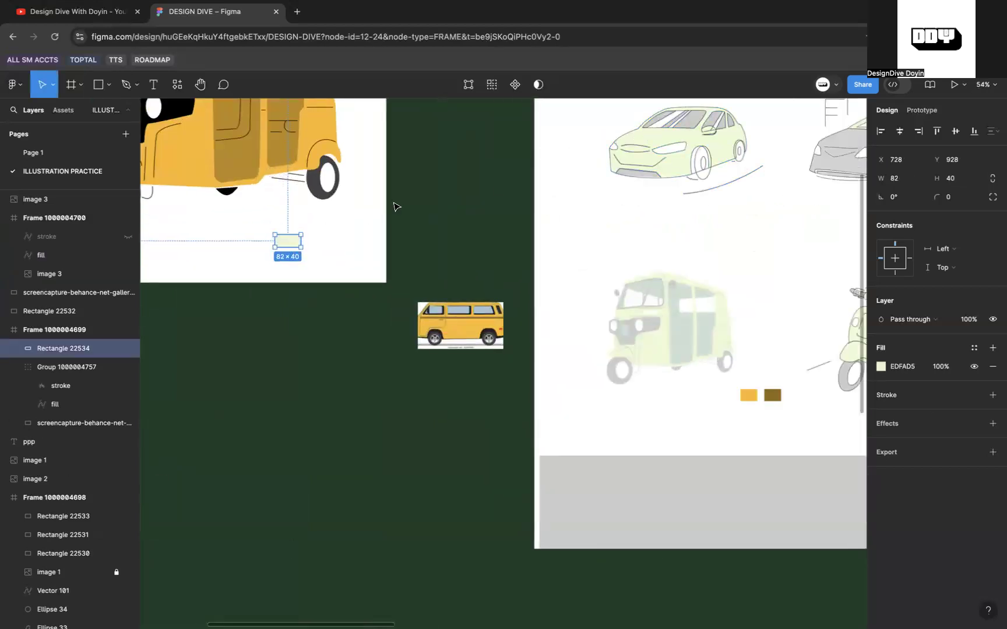
# Duplicate the pale green swatch beside itself and recolour the copy to CCE1D5, sampled from the rickshaw reference's darker panel.
pyautogui.moveTo(289, 245); pyautogui.dragTo(339, 245)
pyautogui.press('i')
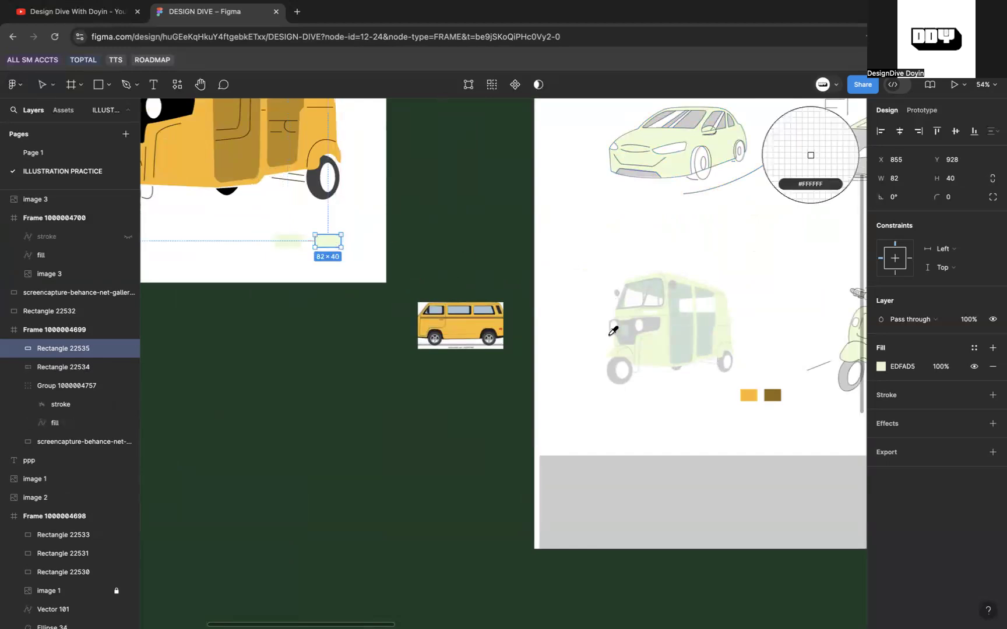
pyautogui.click(680, 353)
# Search Google in a new browser tab for "indrive illustration" and look through the image results.
pyautogui.click(296, 13)
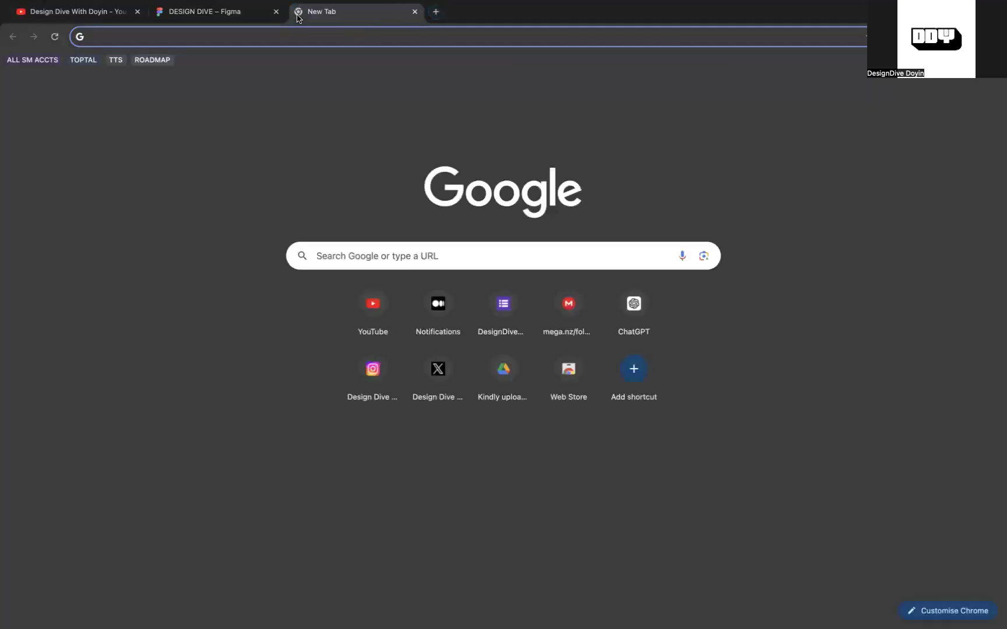
pyautogui.write('indrive illustr')
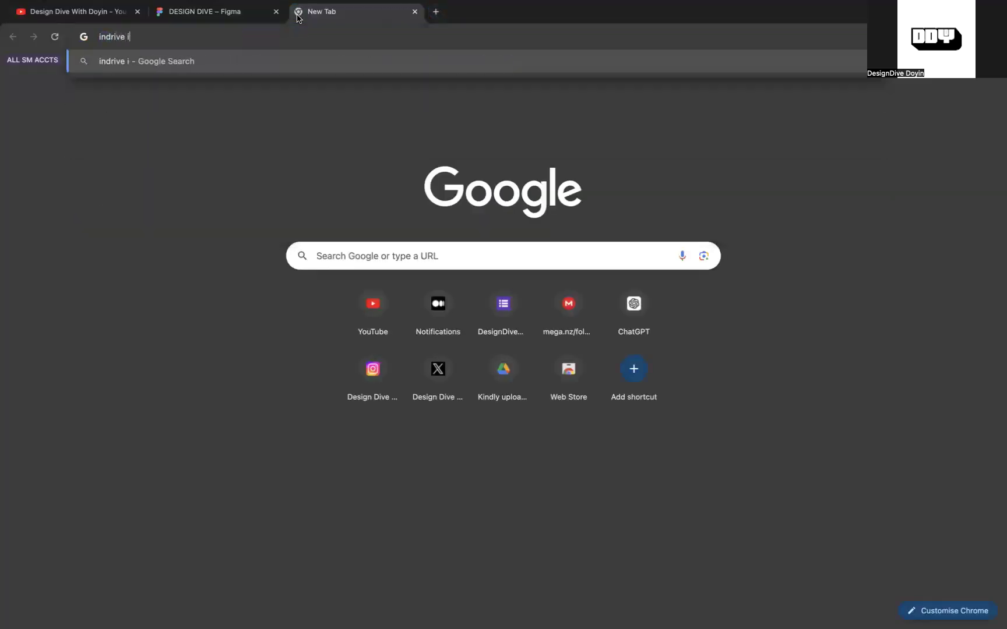
pyautogui.write('ation')
pyautogui.press('Return')
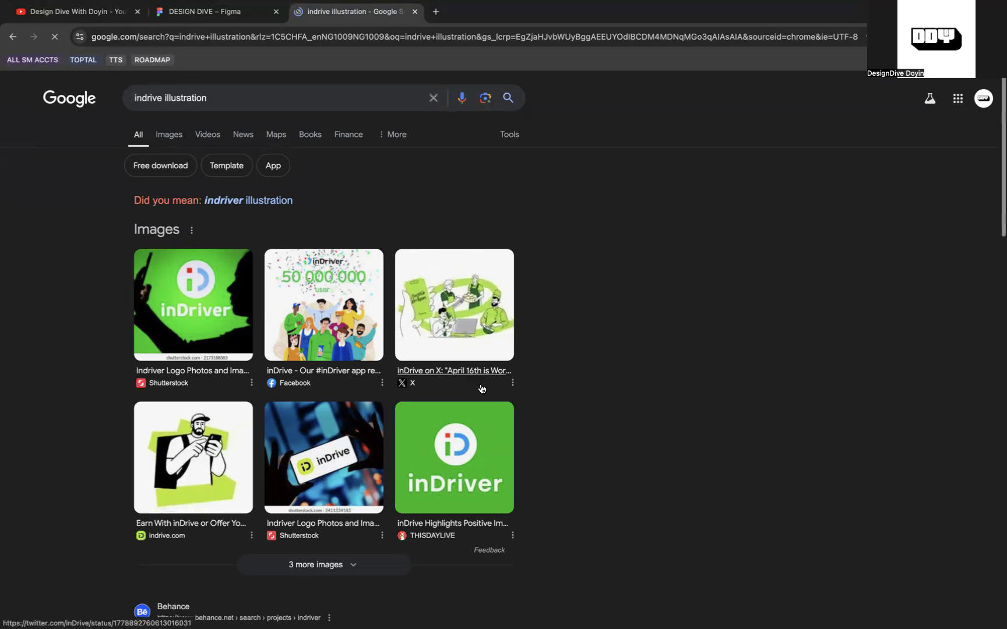
pyautogui.scroll(-2, 472, 228)
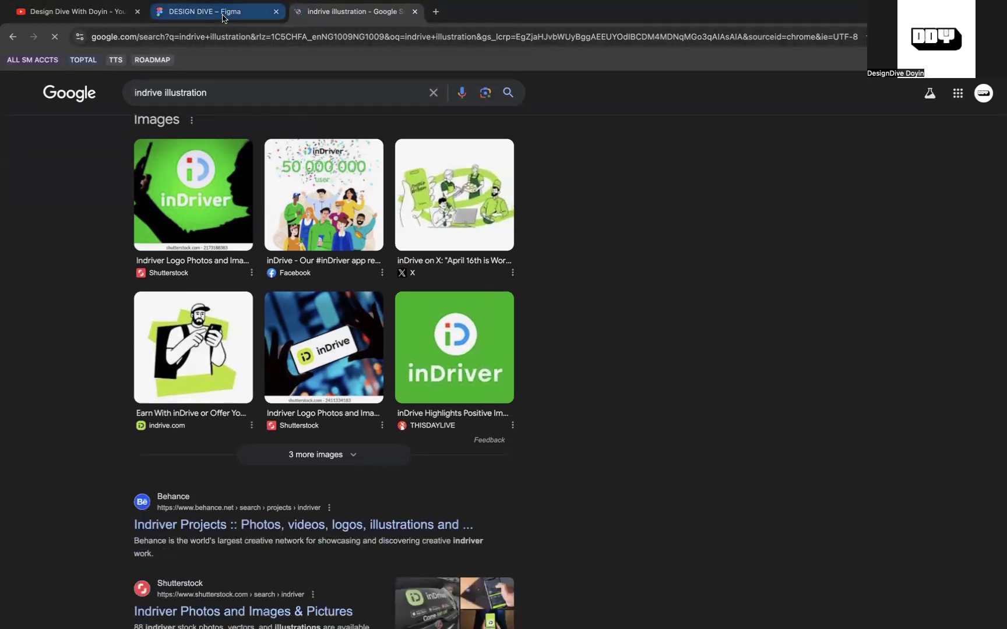
pyautogui.scroll(-1, 407, 235)
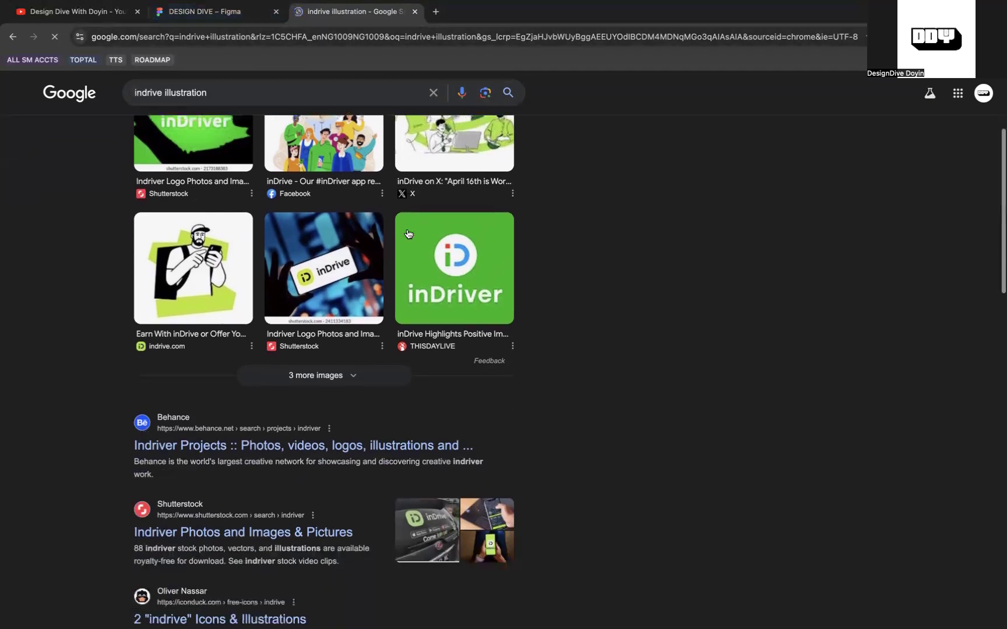
pyautogui.scroll(3, 407, 234)
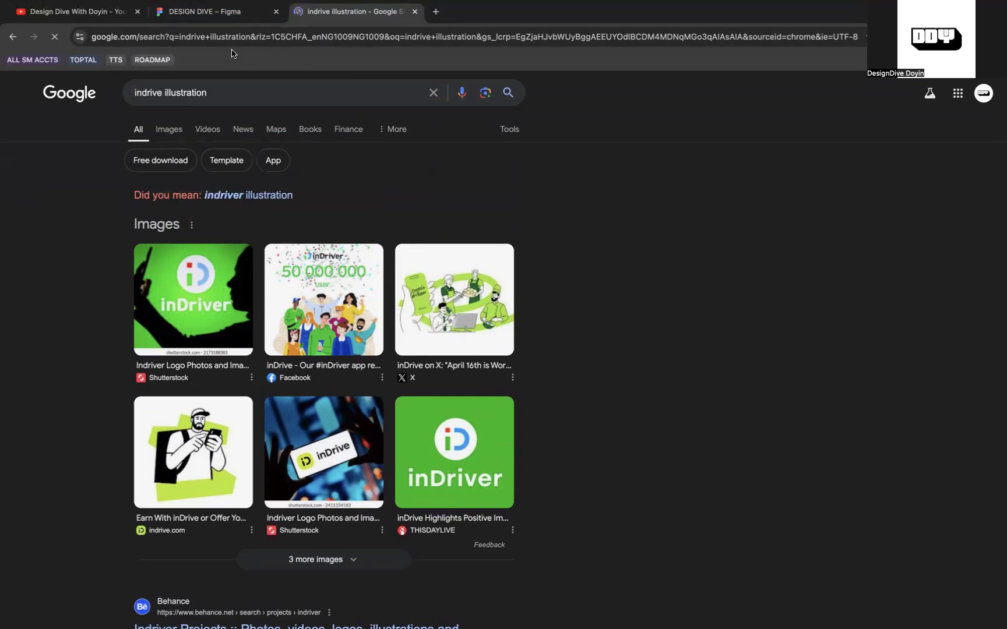
# Open the inDrive World Entrepreneurship Day illustration from the image results and copy the image.
pyautogui.click(407, 249)
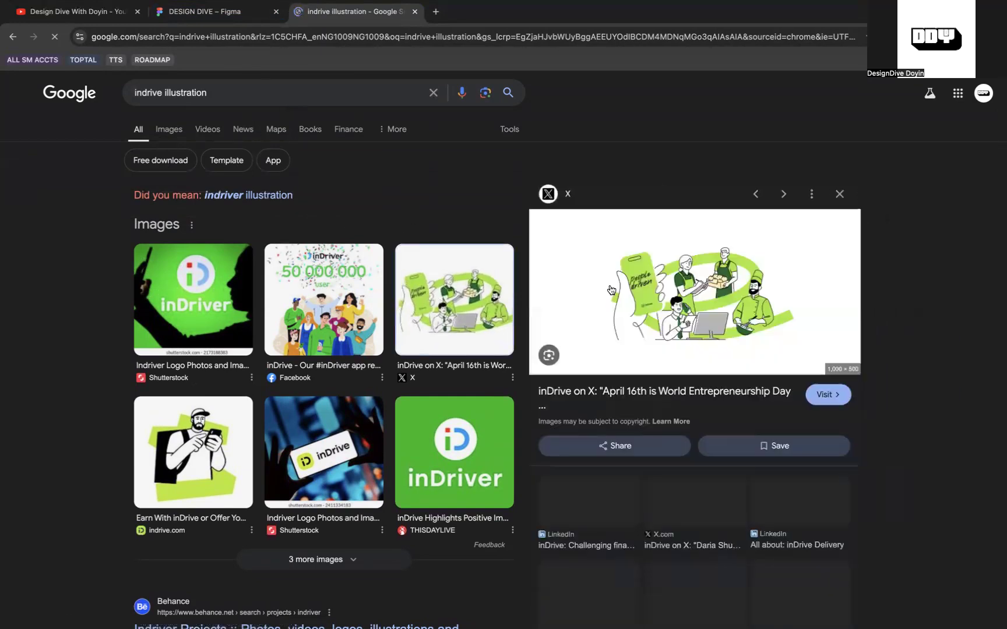
pyautogui.rightClick(681, 312)
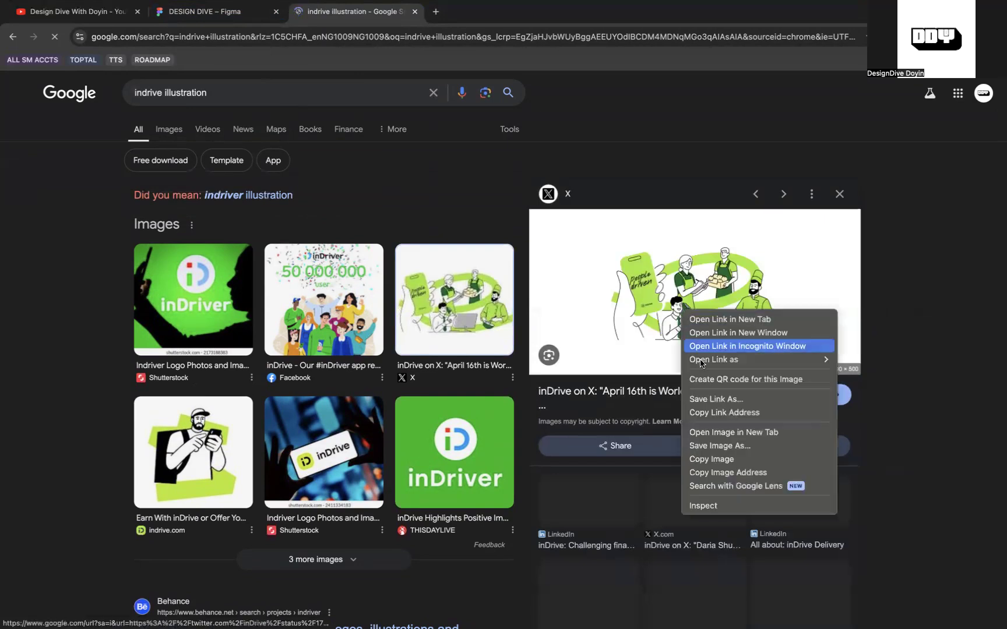
pyautogui.click(720, 459)
# Switch back to Figma and paste the copied inDrive illustration on the empty canvas beside the car frame.
pyautogui.click(216, 17)
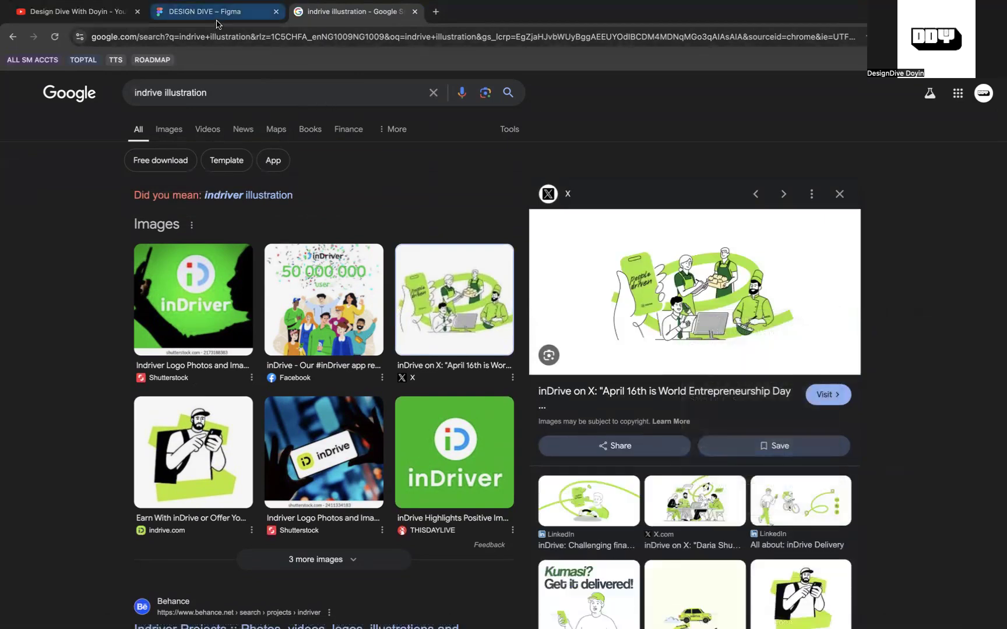
pyautogui.scroll(-10, 449, 316)
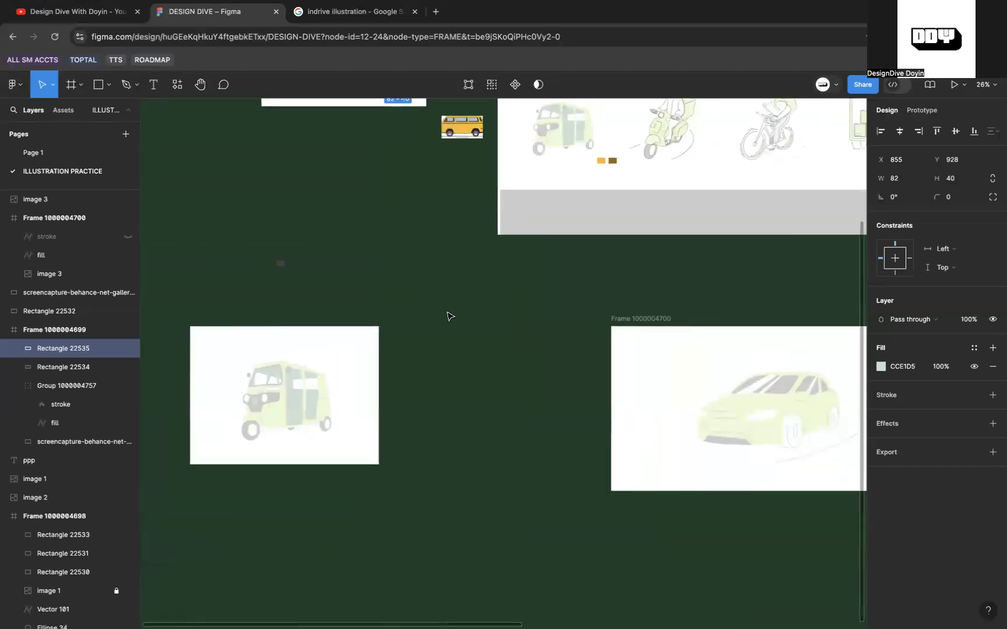
pyautogui.scroll(-3, 449, 315)
pyautogui.click(450, 352)
pyautogui.hscroll(3, 450, 352)
pyautogui.hscroll(2, 448, 351)
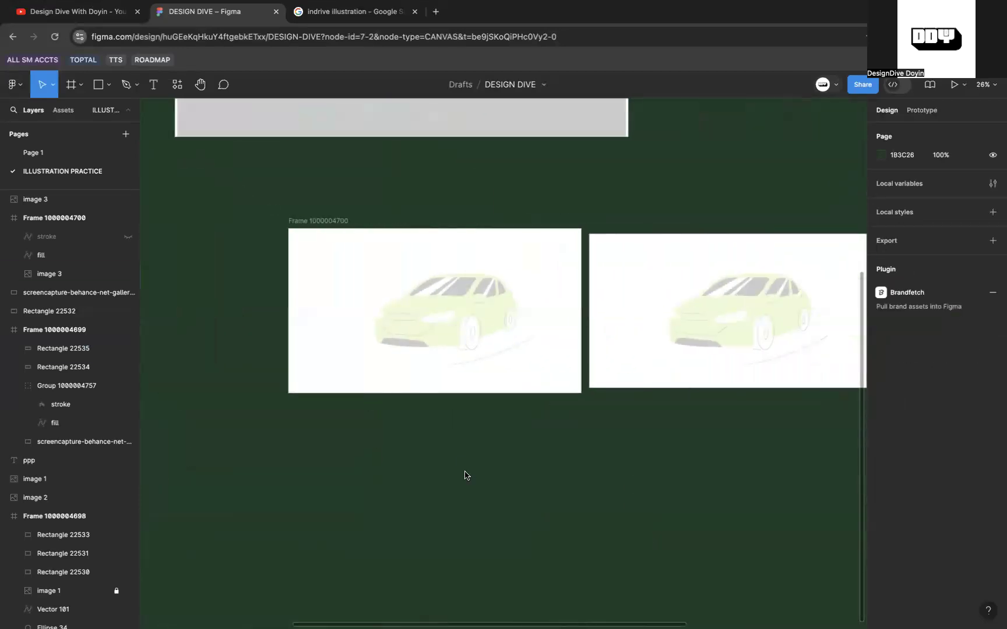
pyautogui.hotkey('ctrl', 'v')
pyautogui.moveTo(465, 357); pyautogui.dragTo(139, 289)
pyautogui.scroll(2, 290, 293)
pyautogui.hscroll(-3, 289, 293)
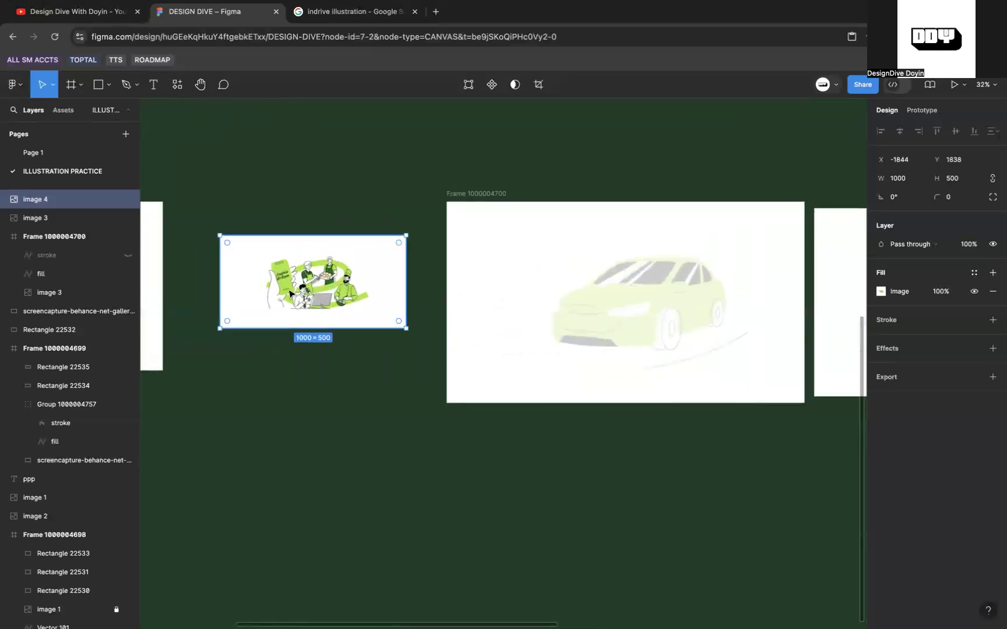
# Place two 61 × 45 swatch rectangles above the chef and fill the second with bright green A7E92F sampled from the illustration.
pyautogui.scroll(5, 338, 300)
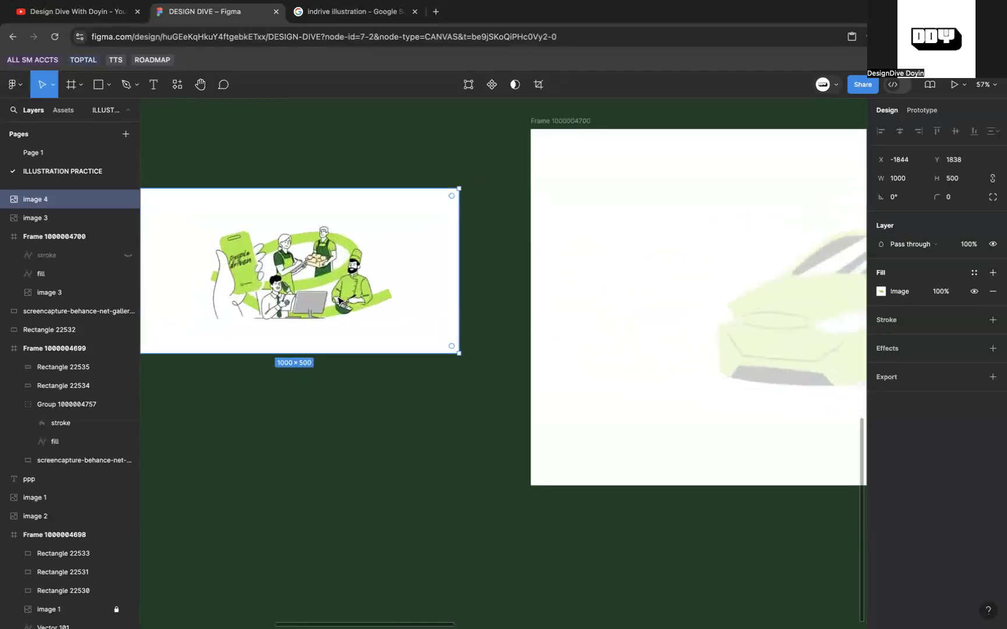
pyautogui.press('r')
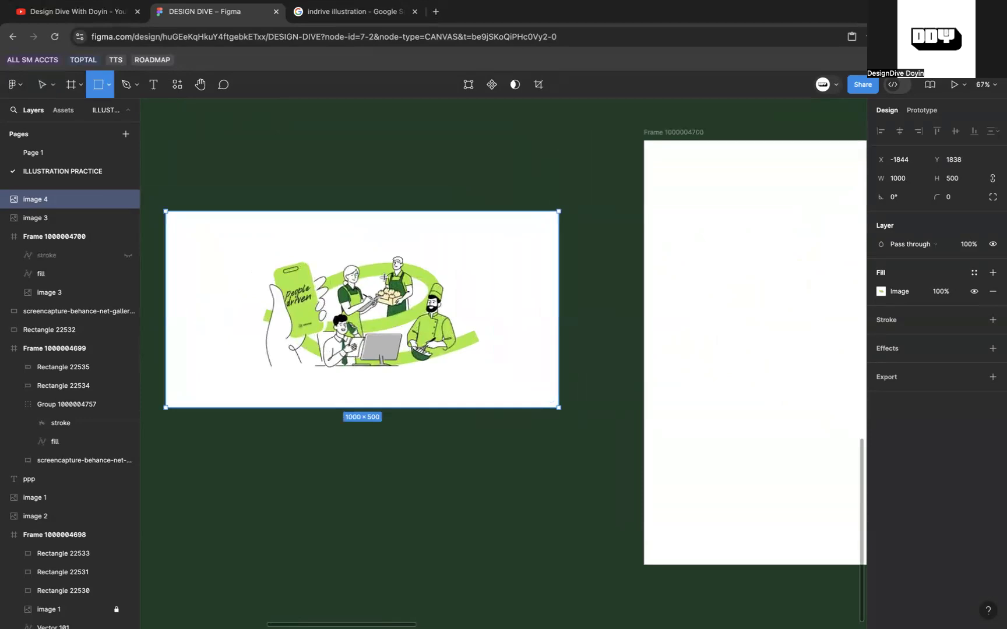
pyautogui.moveTo(432, 230)
pyautogui.mouseDown()
pyautogui.moveTo(456, 248)
pyautogui.moveTo(493, 241)
pyautogui.mouseUp()
pyautogui.scroll(3, 456, 248)
pyautogui.scroll(2, 448, 246)
pyautogui.press('i')
pyautogui.click(433, 287)
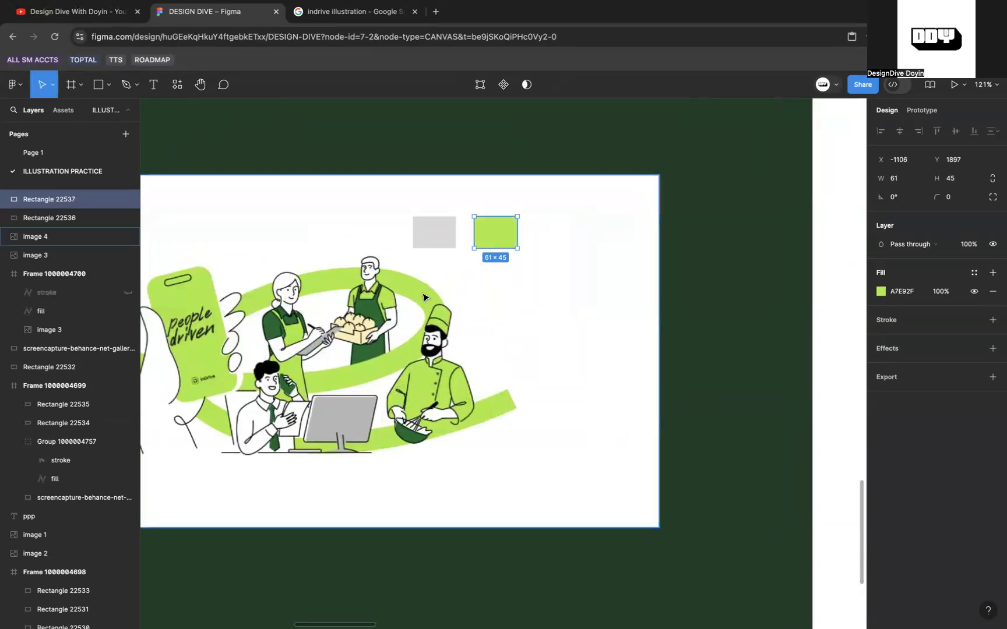
# Recolour the grey swatch to near-black 000101, sampled from the chef's dark hair.
pyautogui.click(424, 244)
pyautogui.press('i')
pyautogui.scroll(5, 446, 335)
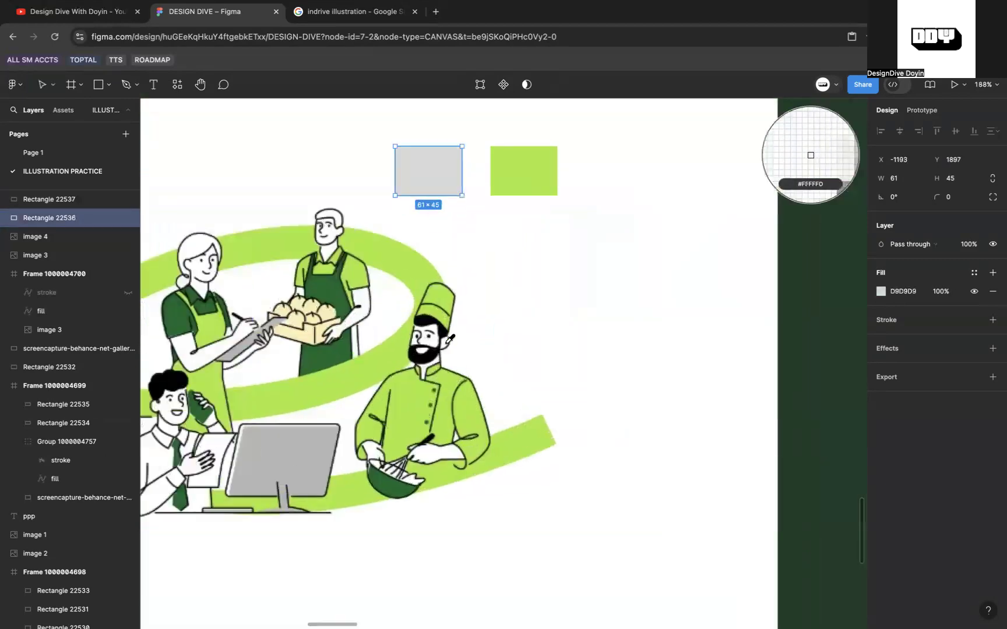
pyautogui.click(446, 325)
pyautogui.scroll(-5, 444, 323)
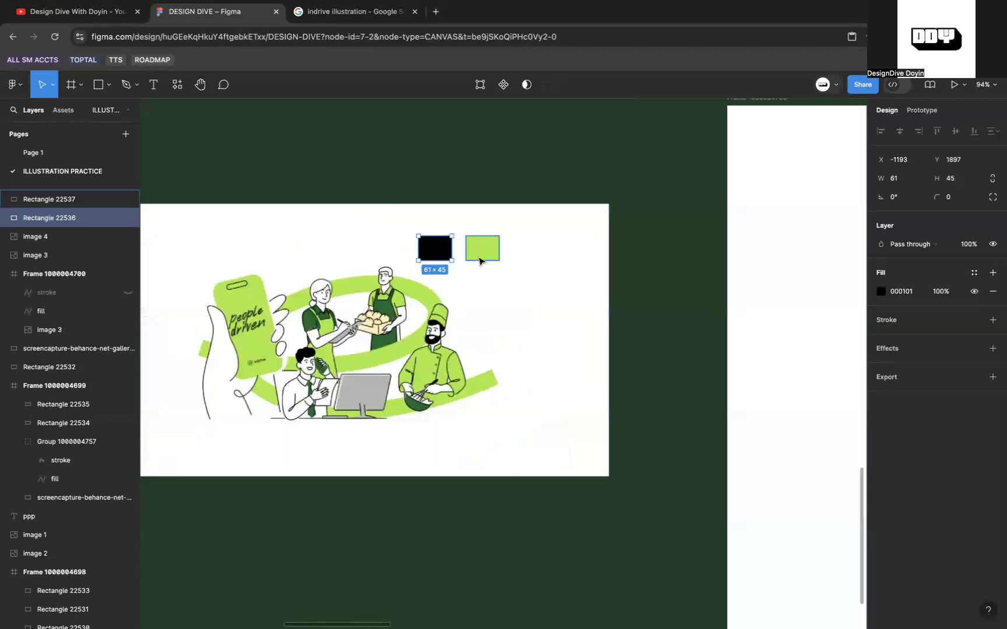
# Duplicate the black swatch to its left and recolour the copy to dark green 006A2C, sampled from the standing man's apron.
pyautogui.scroll(3, 396, 311)
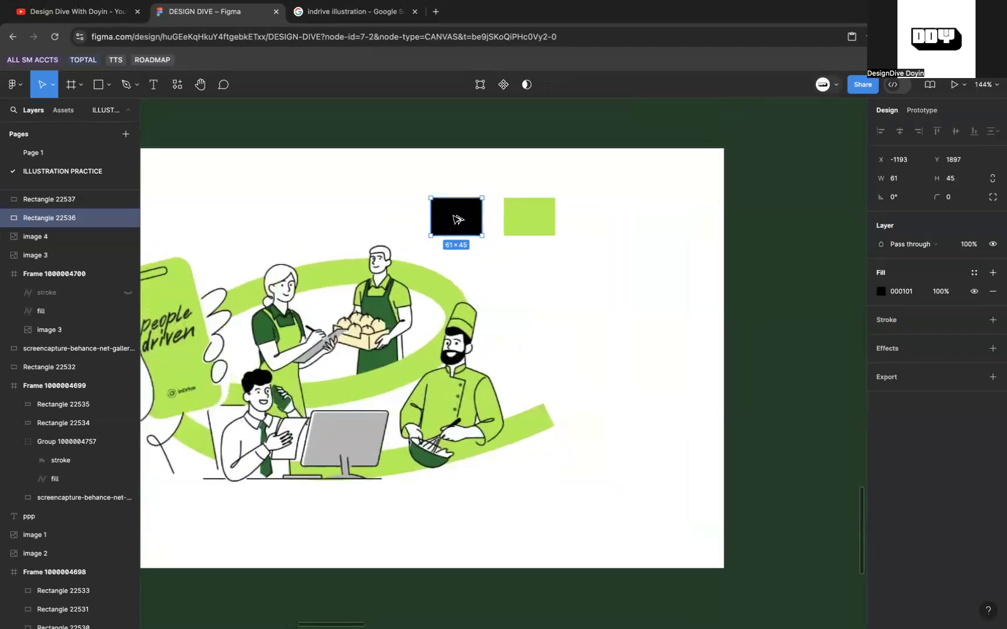
pyautogui.moveTo(459, 218); pyautogui.dragTo(389, 215)
pyautogui.press('i')
pyautogui.click(379, 311)
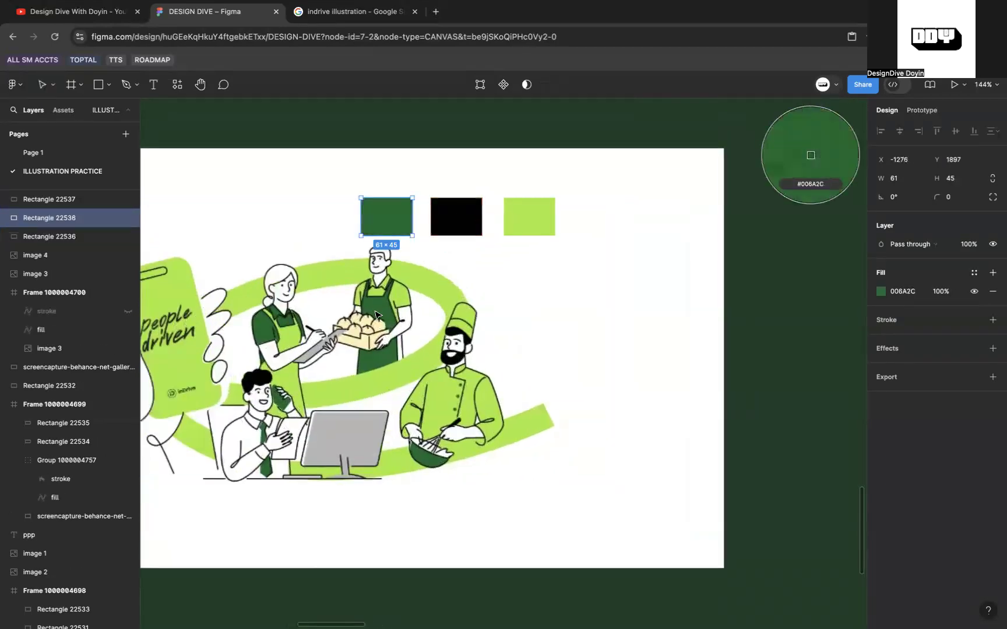
# Combine the dark green, black and bright green swatches in a horizontal auto layout and move it into the car frame, left of the car.
pyautogui.scroll(-3, 477, 224)
pyautogui.keyDown('shift'); pyautogui.click(477, 224); pyautogui.keyUp('shift')
pyautogui.keyDown('shift'); pyautogui.click(505, 220); pyautogui.keyUp('shift')
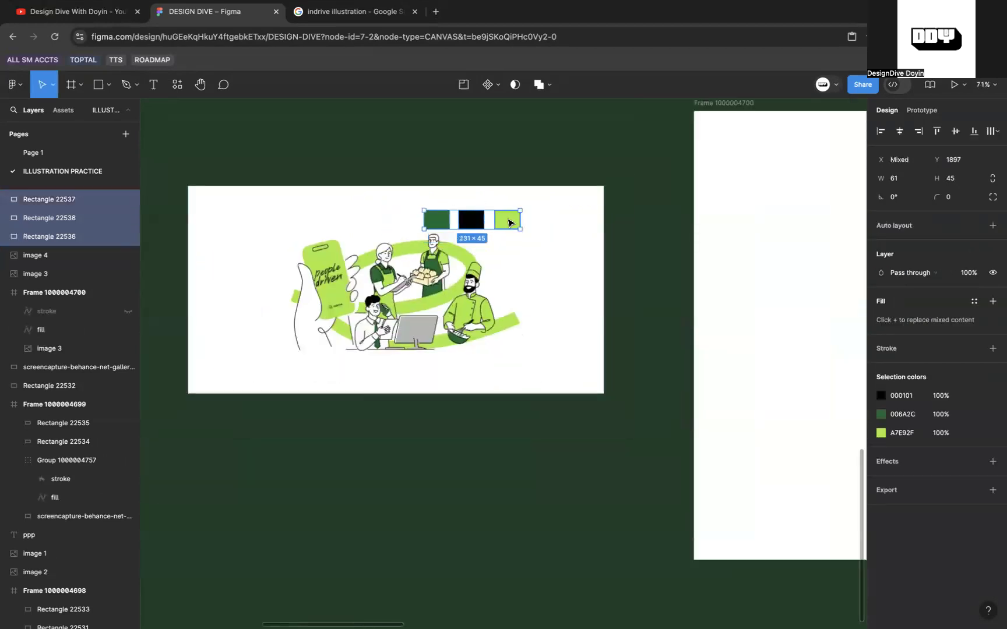
pyautogui.hotkey('shift', 'a')
pyautogui.moveTo(493, 224); pyautogui.dragTo(811, 246)
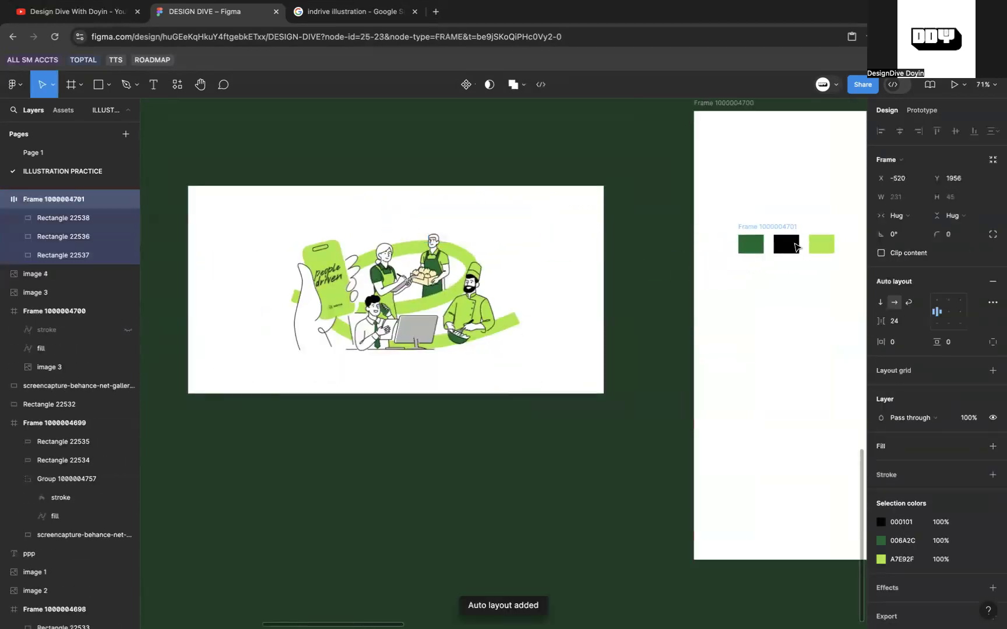
pyautogui.scroll(-5, 796, 247)
pyautogui.hscroll(5, 796, 247)
pyautogui.scroll(4, 591, 256)
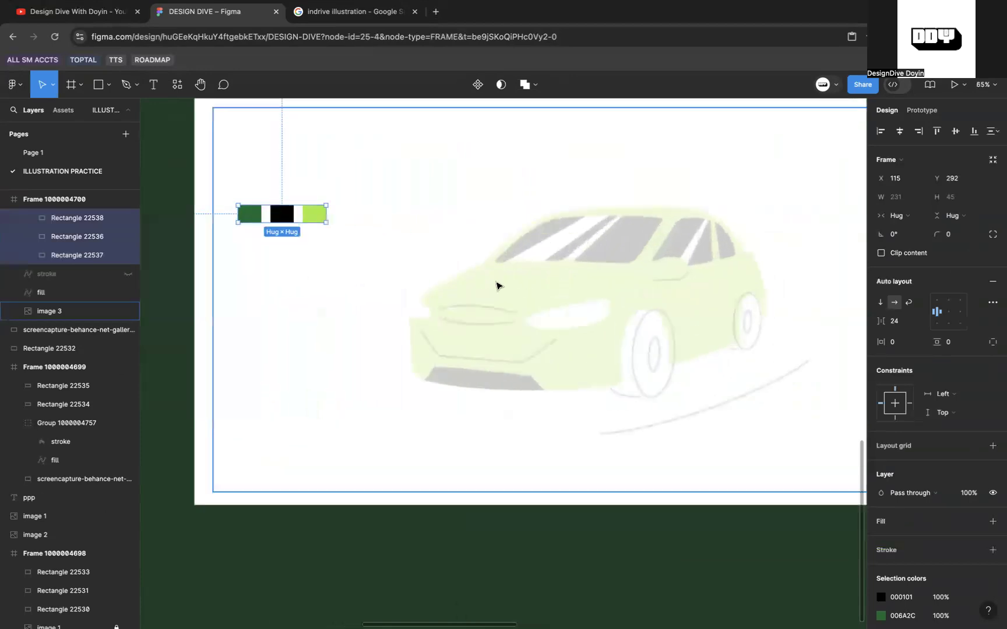
pyautogui.scroll(4, 489, 305)
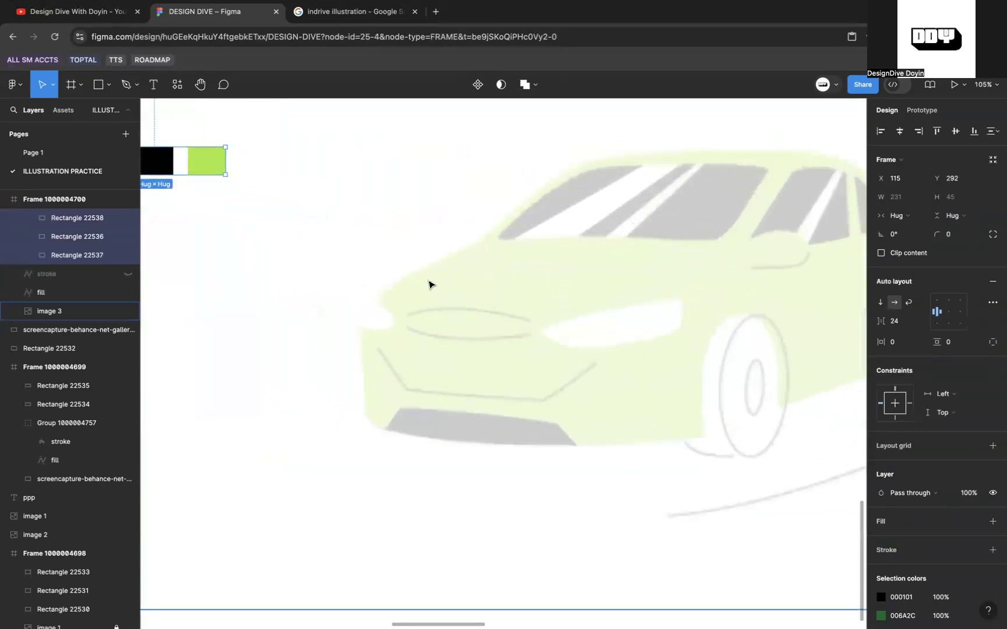
# Fill the car body region of the fill layer with bright green A7E92F sampled from the palette swatch.
pyautogui.scroll(-5, 429, 284)
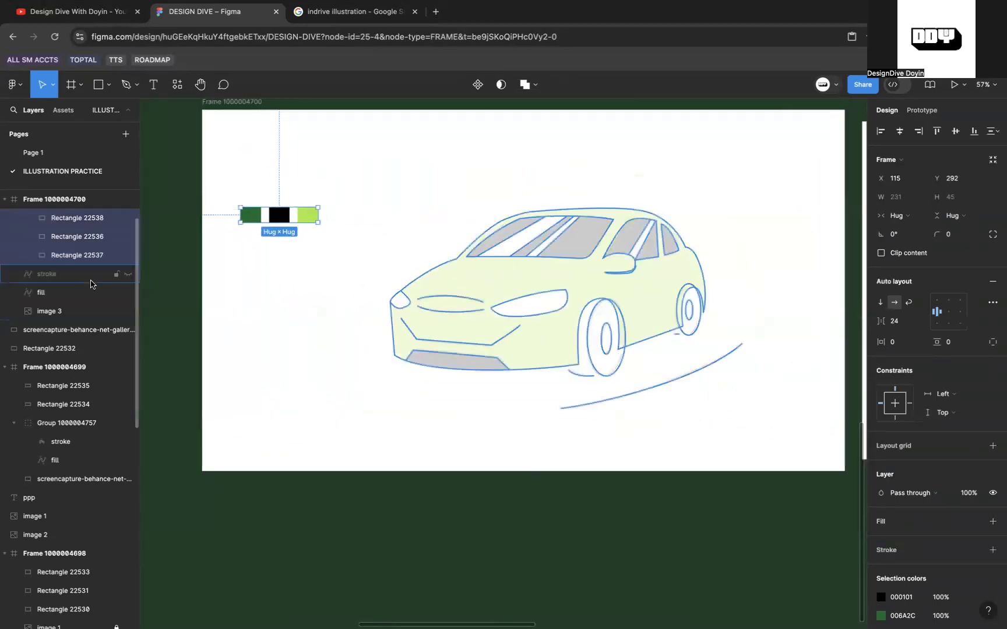
pyautogui.click(75, 292)
pyautogui.press('Return')
pyautogui.press('b')
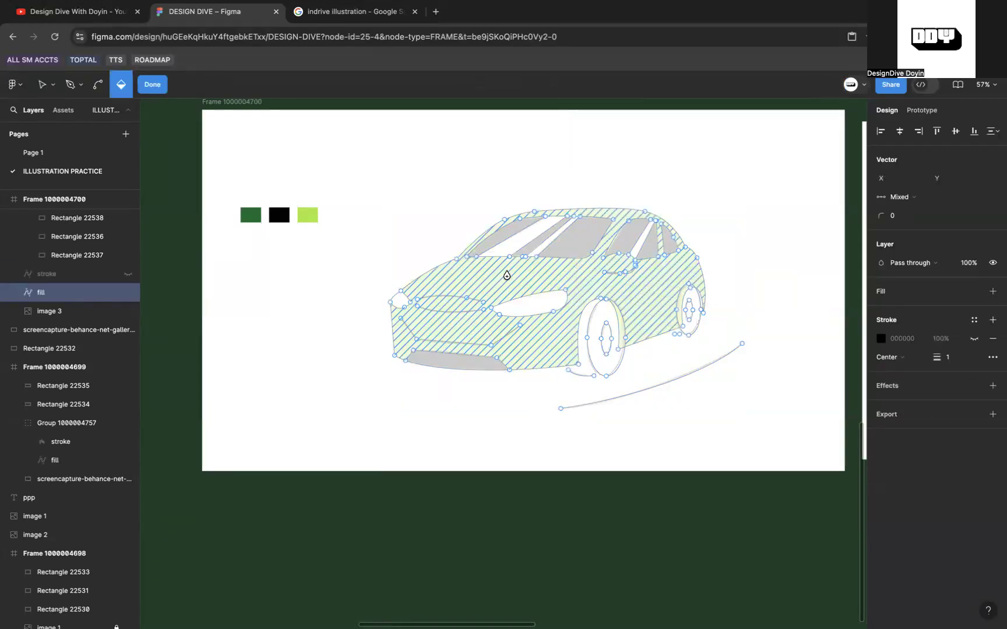
pyautogui.click(573, 282)
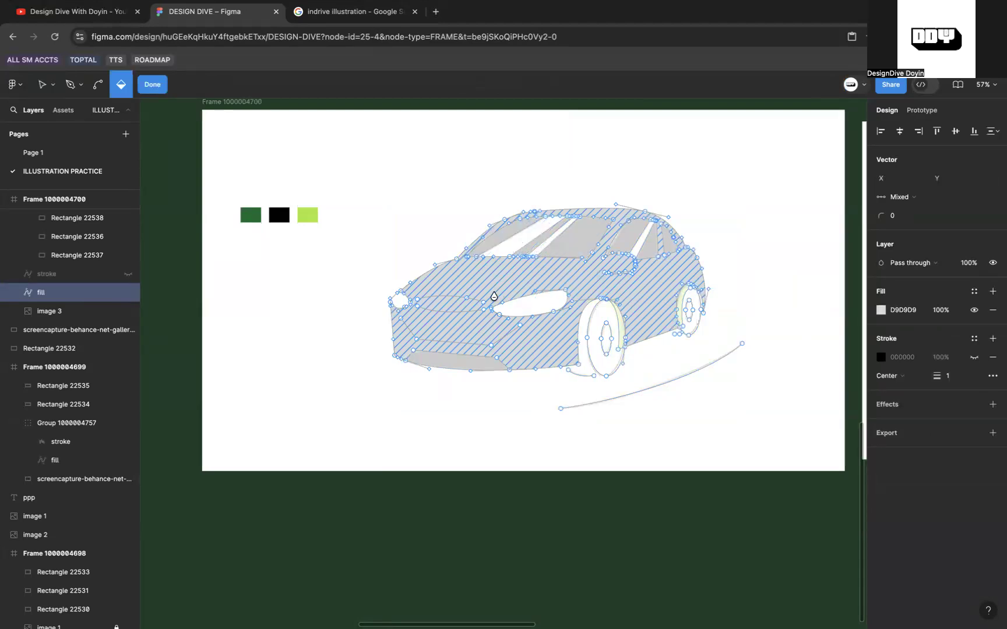
pyautogui.press('i')
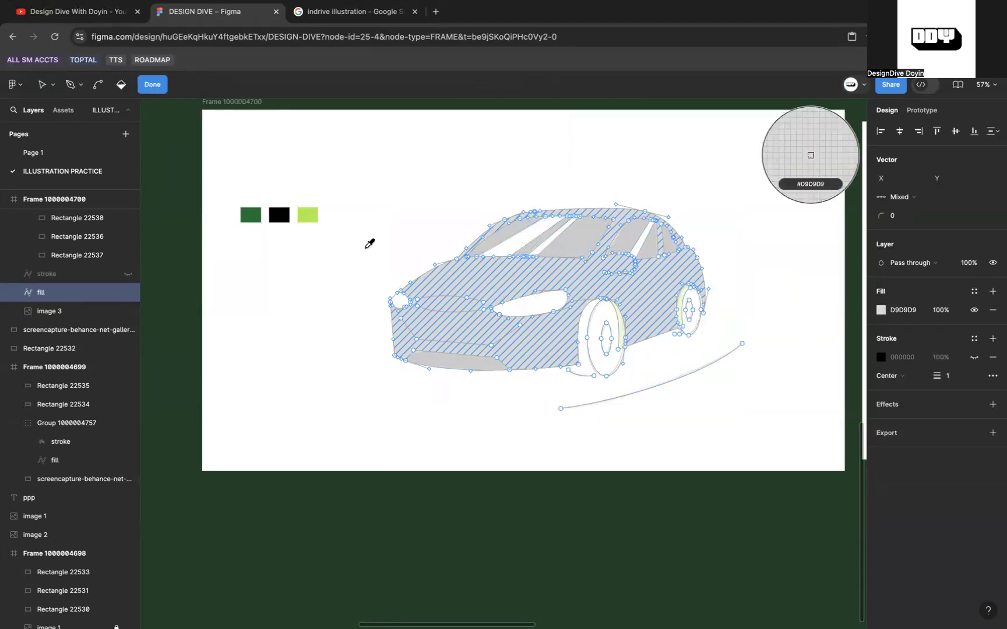
pyautogui.click(304, 215)
# Fill the large headlight beside the front wheel with white FFFFFF using the Paint bucket.
pyautogui.scroll(-3, 508, 272)
pyautogui.hscroll(-5, 537, 315)
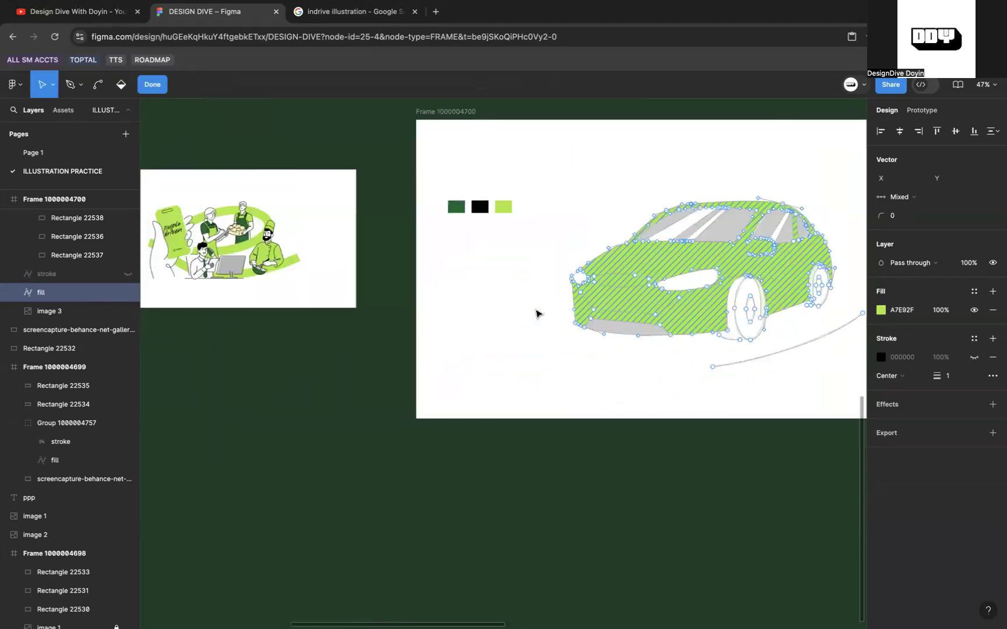
pyautogui.hscroll(6, 536, 314)
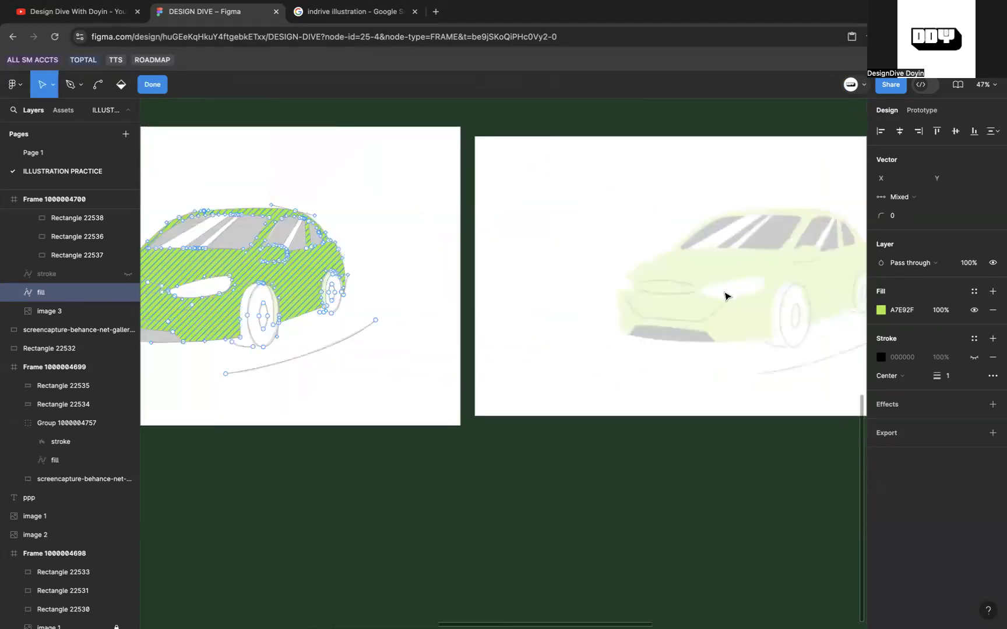
pyautogui.hscroll(-2, 369, 303)
pyautogui.press('b')
pyautogui.click(351, 280)
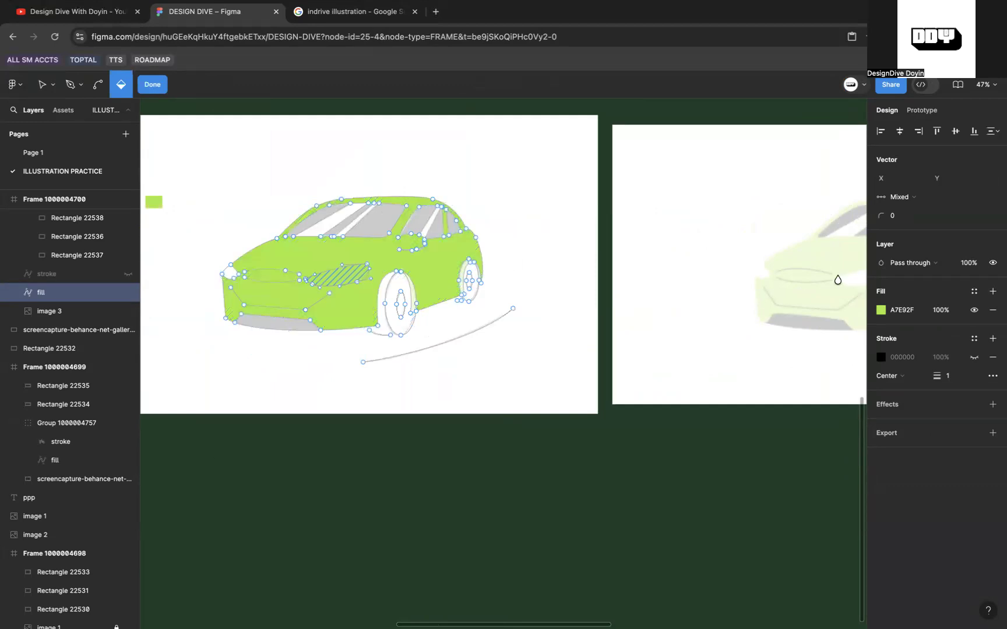
pyautogui.click(899, 309)
pyautogui.write('fffff')
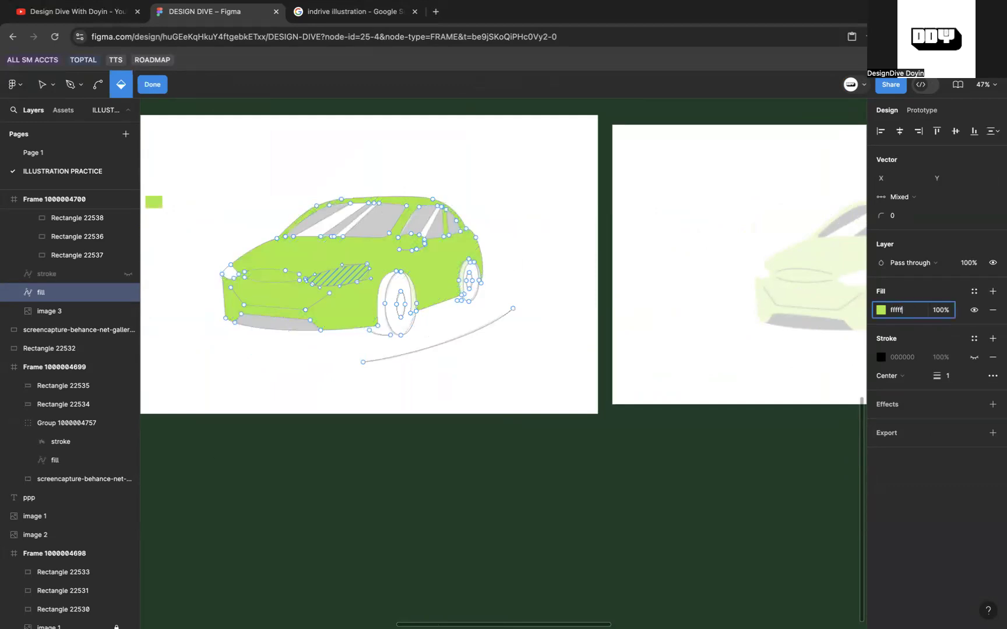
pyautogui.write('f')
pyautogui.press('Return')
# Fill the small headlight at the far front corner of the car with white FFFFFF.
pyautogui.click(229, 274)
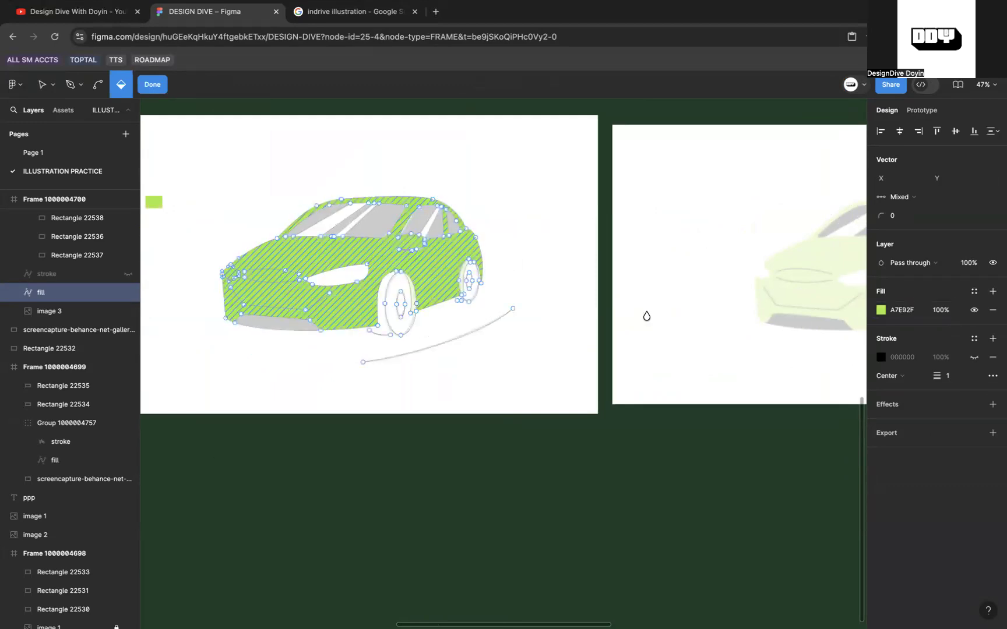
pyautogui.click(905, 315)
pyautogui.write('fffff')
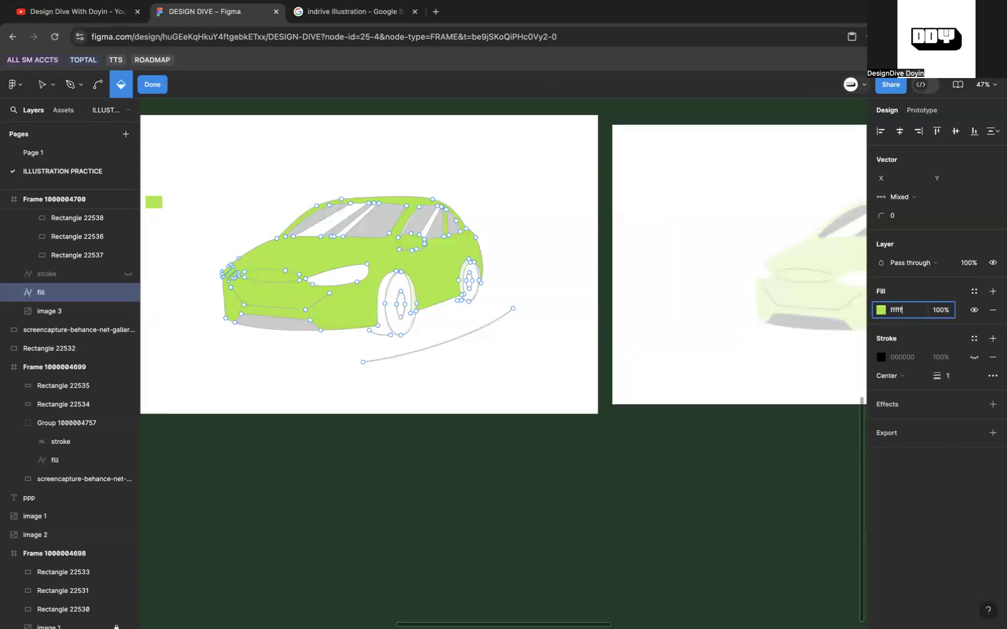
pyautogui.write('f')
pyautogui.press('Return')
# Fill the lower front grille with black 000000 at 100% opacity.
pyautogui.hotkey('ctrl', 'z')
pyautogui.click(904, 311)
pyautogui.write('00000000')
pyautogui.press('Return')
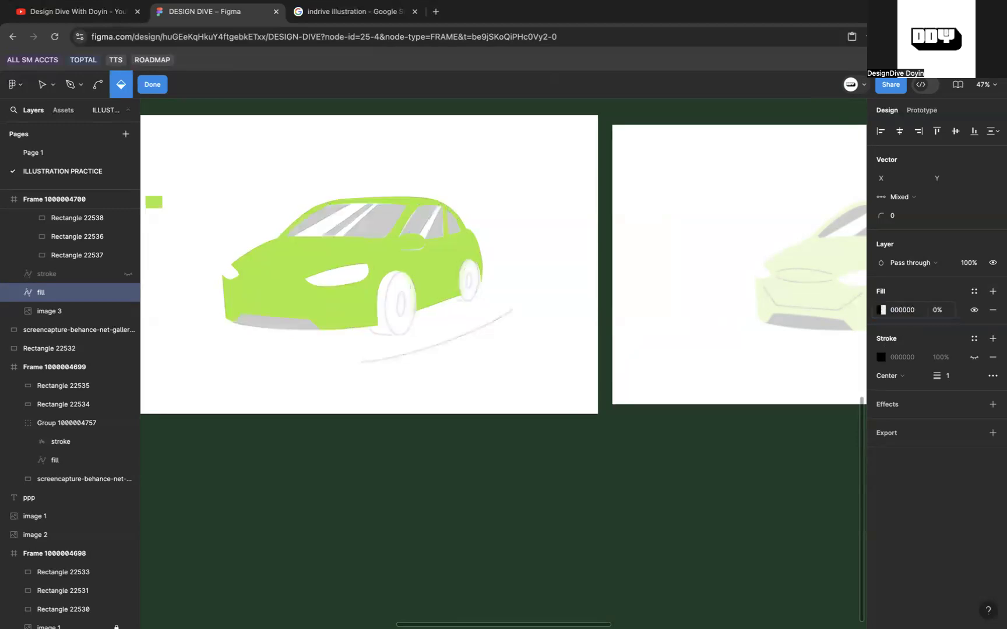
pyautogui.click(932, 314)
pyautogui.write('100')
pyautogui.press('Return')
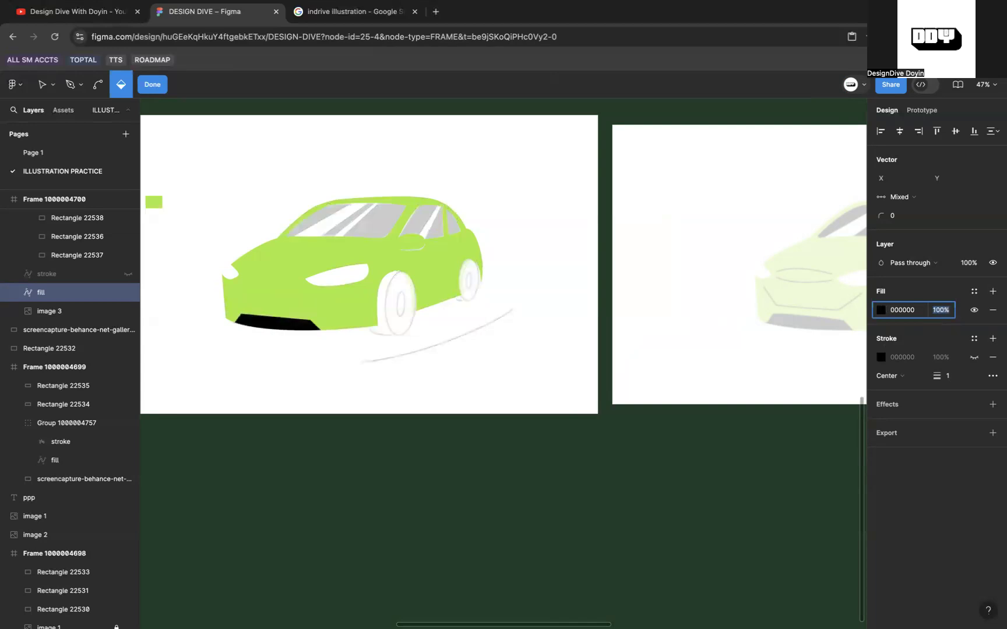
# Fill the large windscreen glass panel nearest the side window with near-black 000101 sampled from the palette swatch.
pyautogui.click(384, 232)
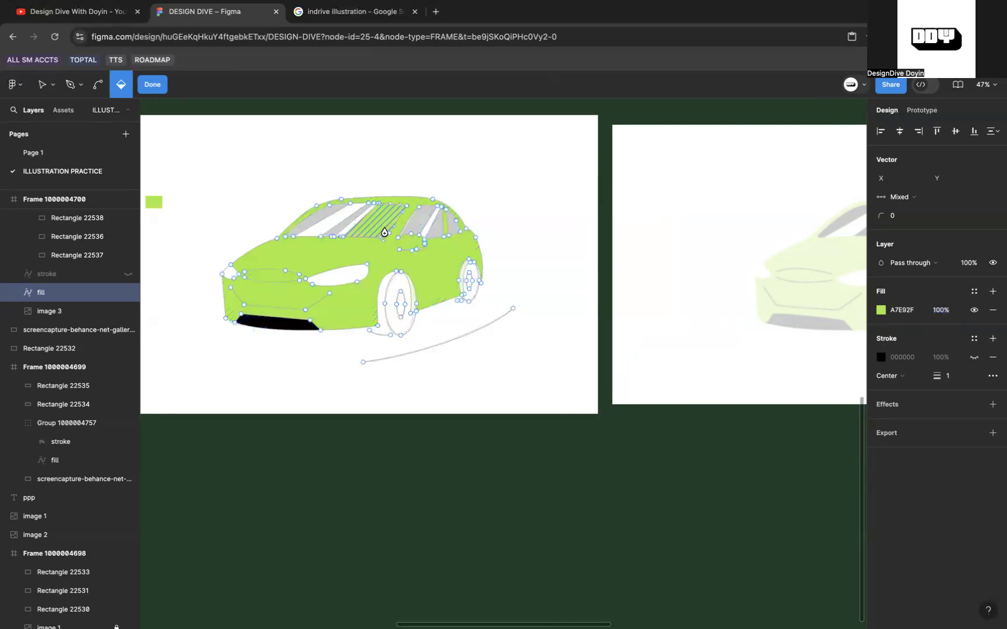
pyautogui.press('i')
pyautogui.hscroll(5, 370, 222)
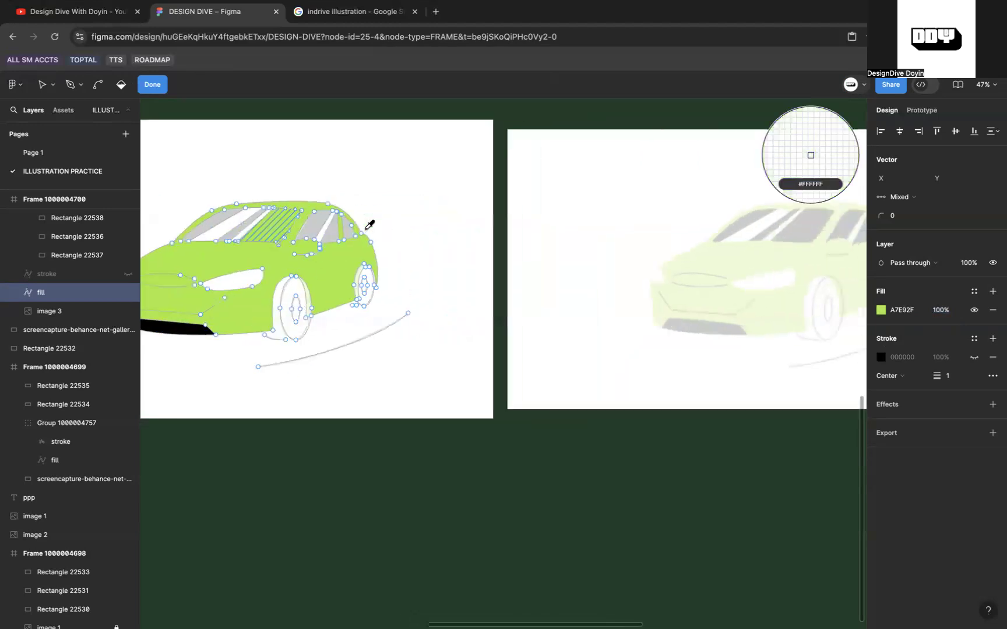
pyautogui.hscroll(-3, 579, 232)
pyautogui.hscroll(-10, 506, 233)
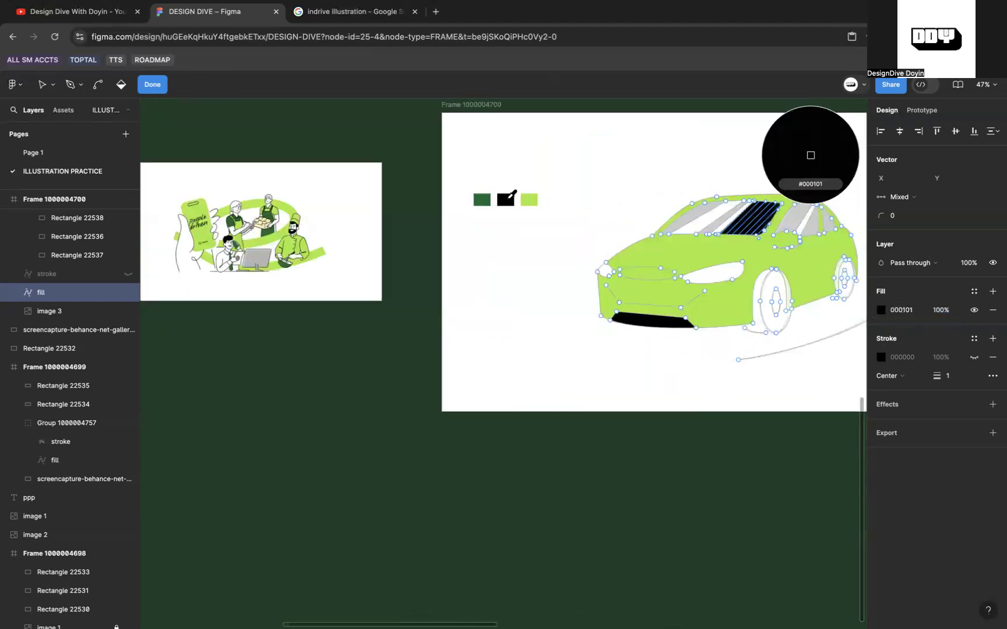
pyautogui.click(505, 198)
# Fill the wide reflection stripe on the windscreen with white FFFFFF sampled from the frame background.
pyautogui.hscroll(3, 508, 202)
pyautogui.scroll(3, 603, 233)
pyautogui.press('b')
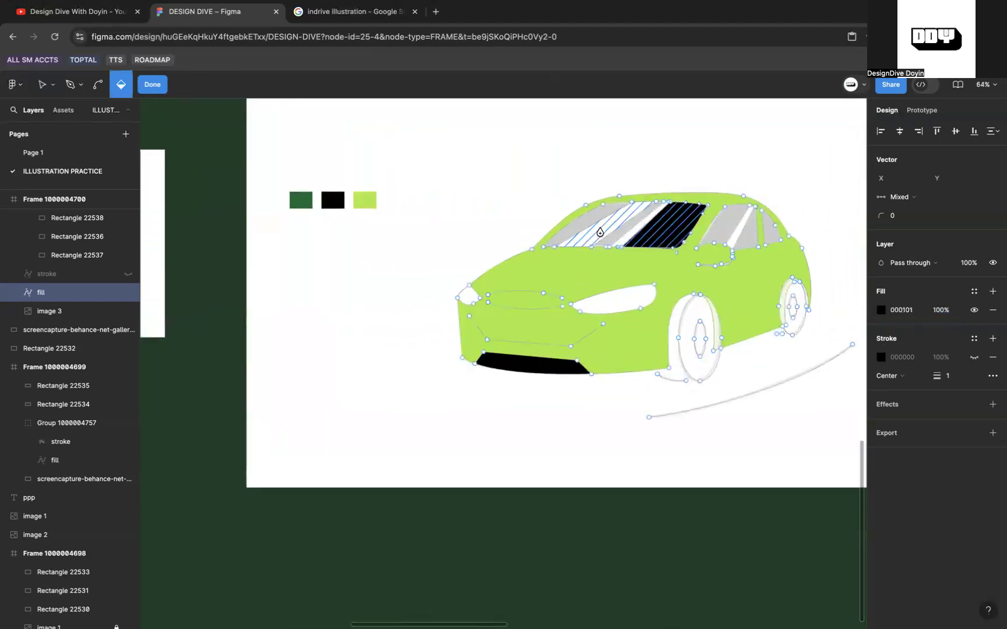
pyautogui.press('i')
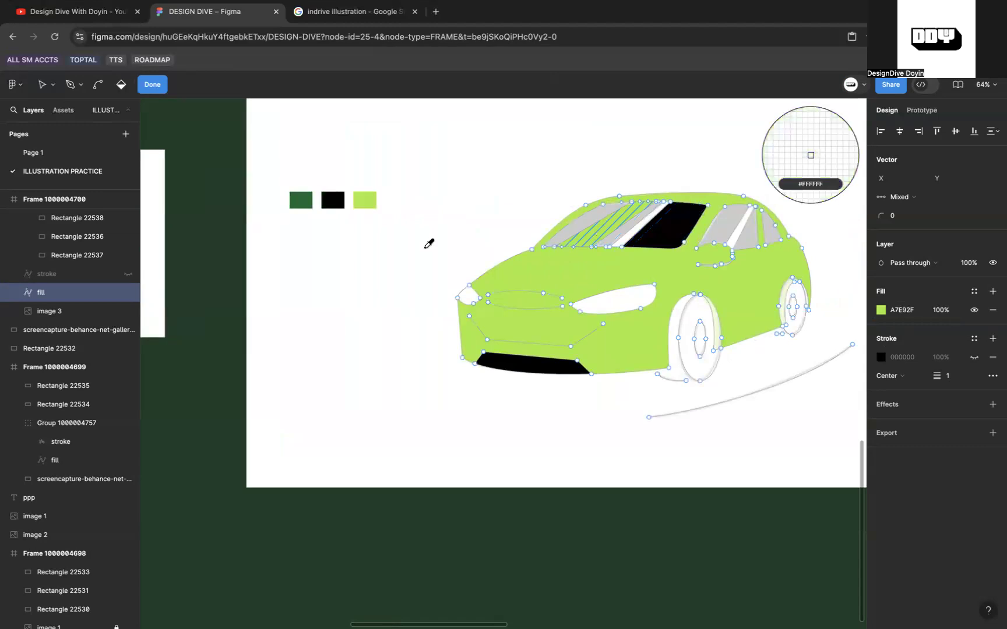
pyautogui.click(417, 250)
pyautogui.press('b')
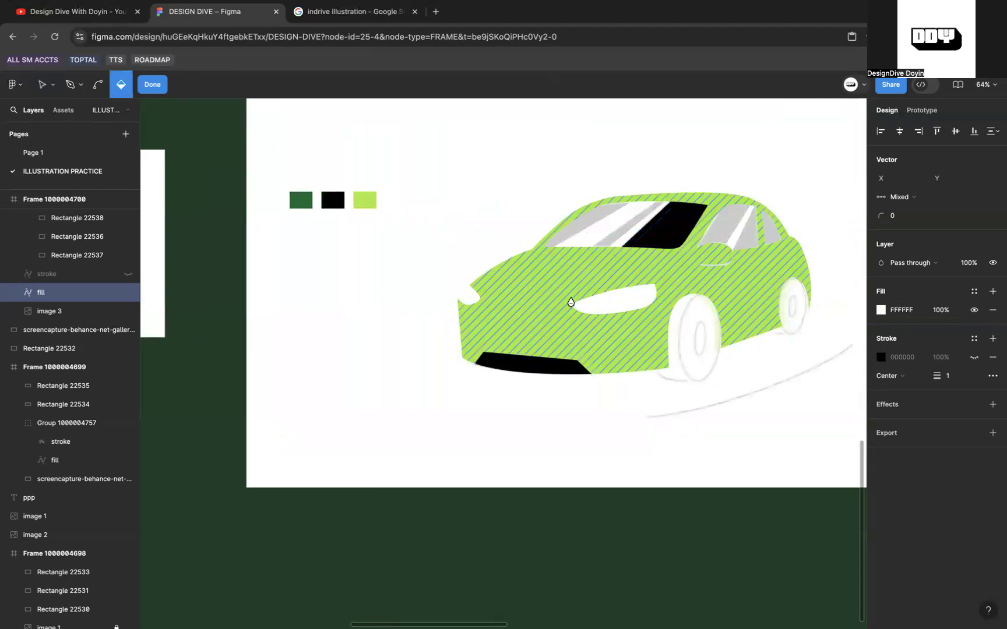
pyautogui.click(570, 280)
pyautogui.press('i')
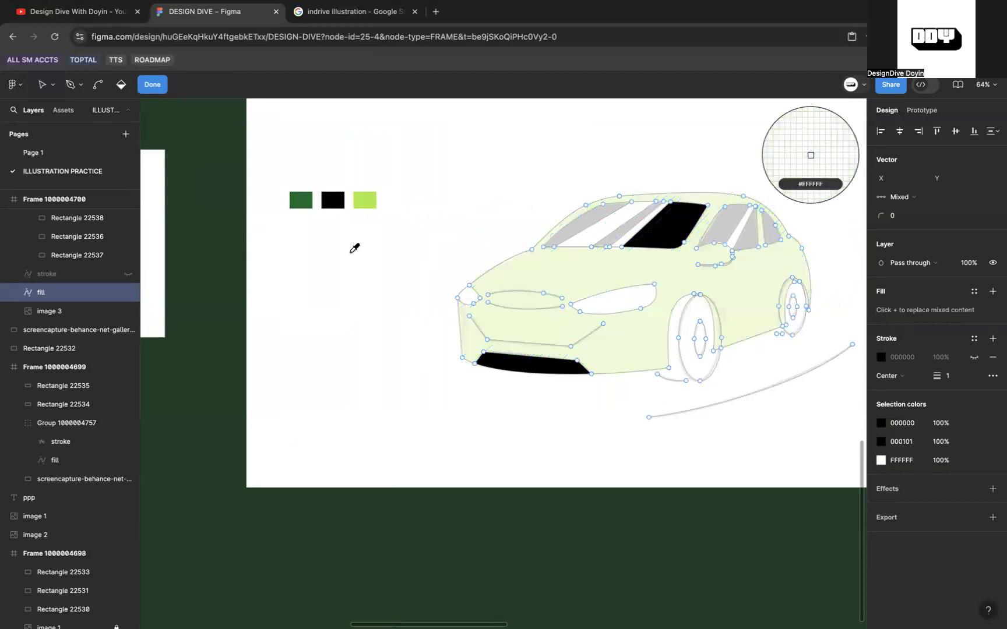
pyautogui.click(362, 204)
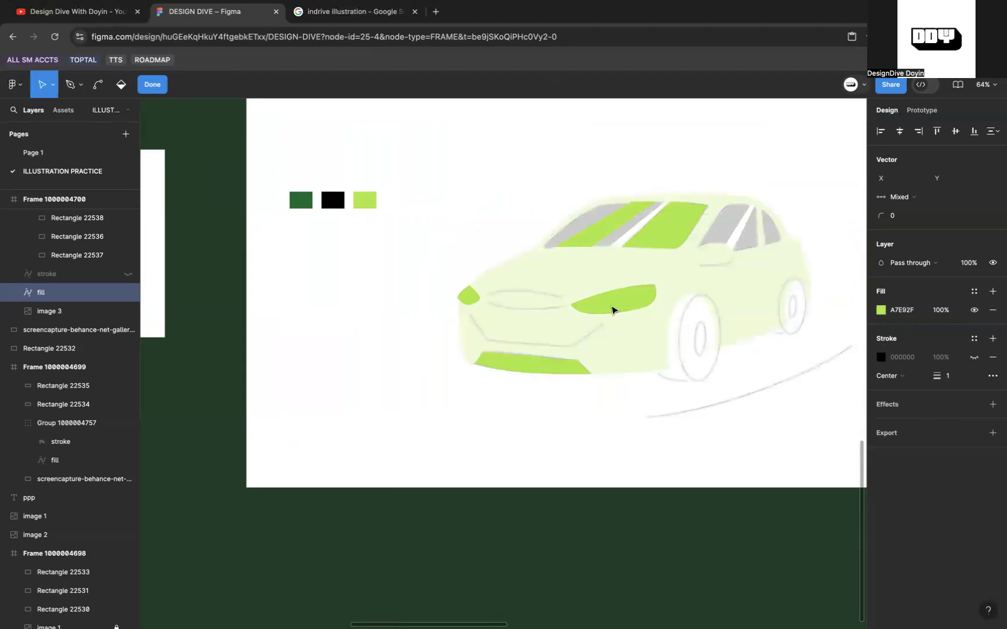
pyautogui.press('super+z')
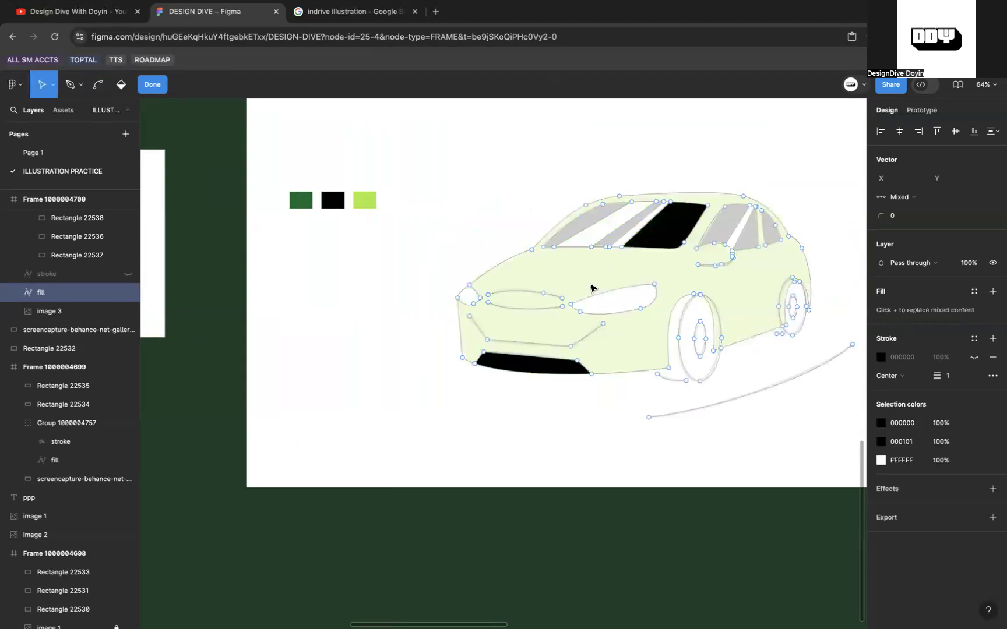
pyautogui.press('super+z')
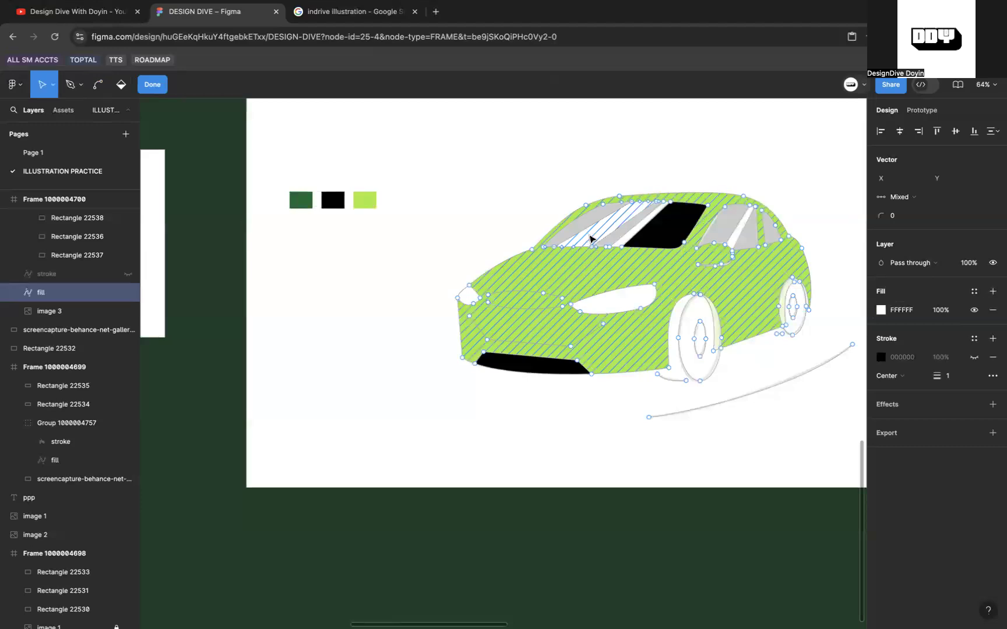
# Fill the windscreen glass panel on the far side of the wide reflection stripe with near-black 000101 sampled from the swatch.
pyautogui.press('b')
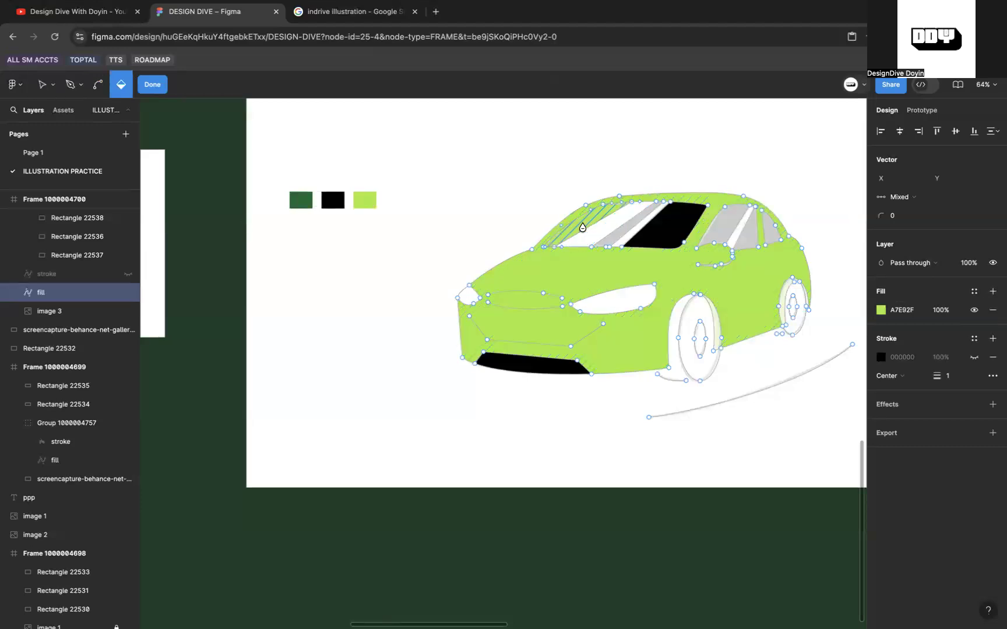
pyautogui.press('i')
pyautogui.click(338, 202)
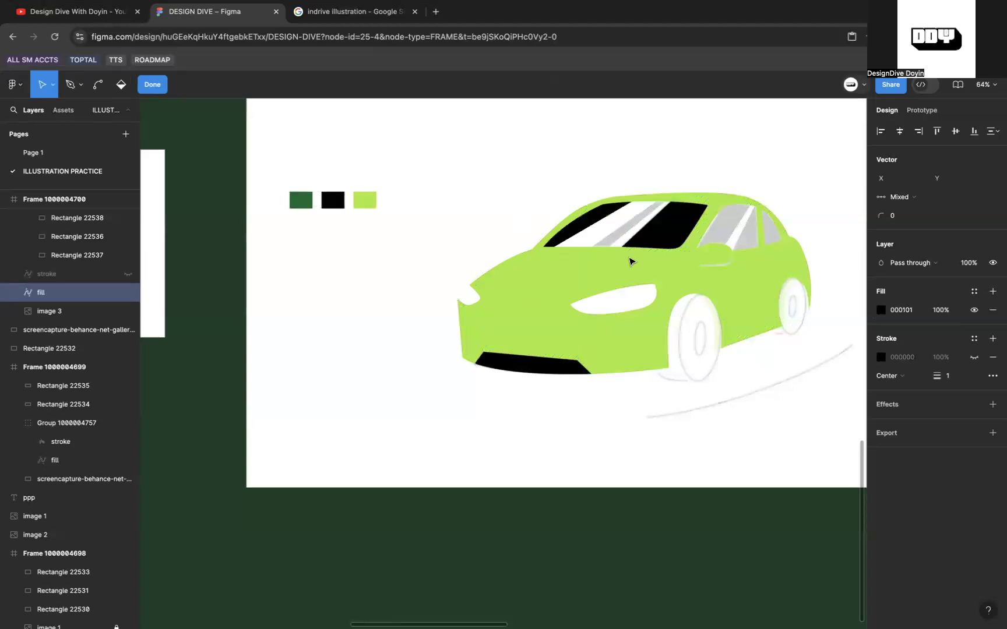
pyautogui.press('b')
pyautogui.press('i')
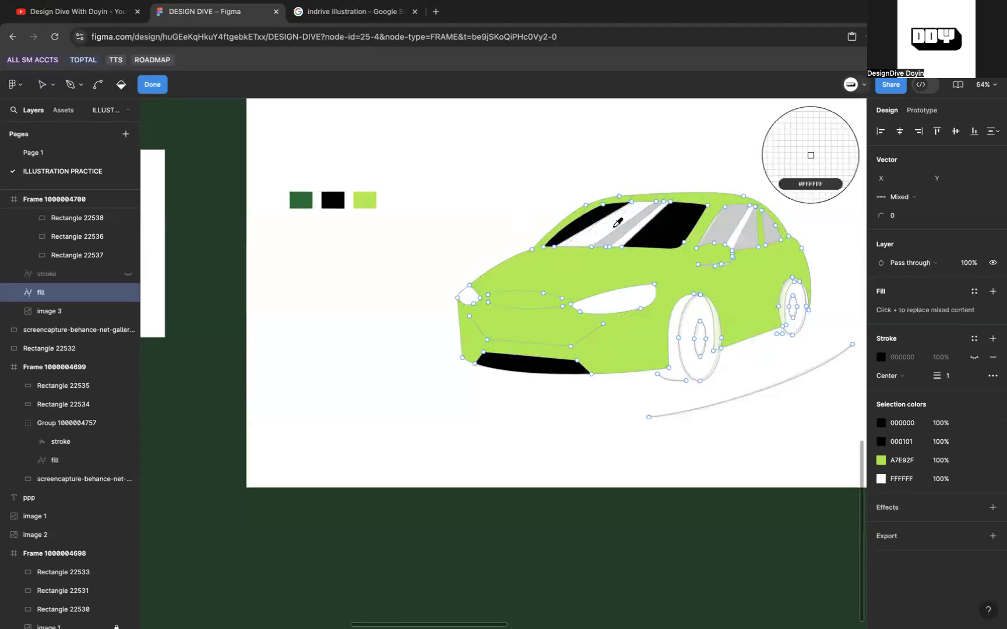
pyautogui.click(383, 261)
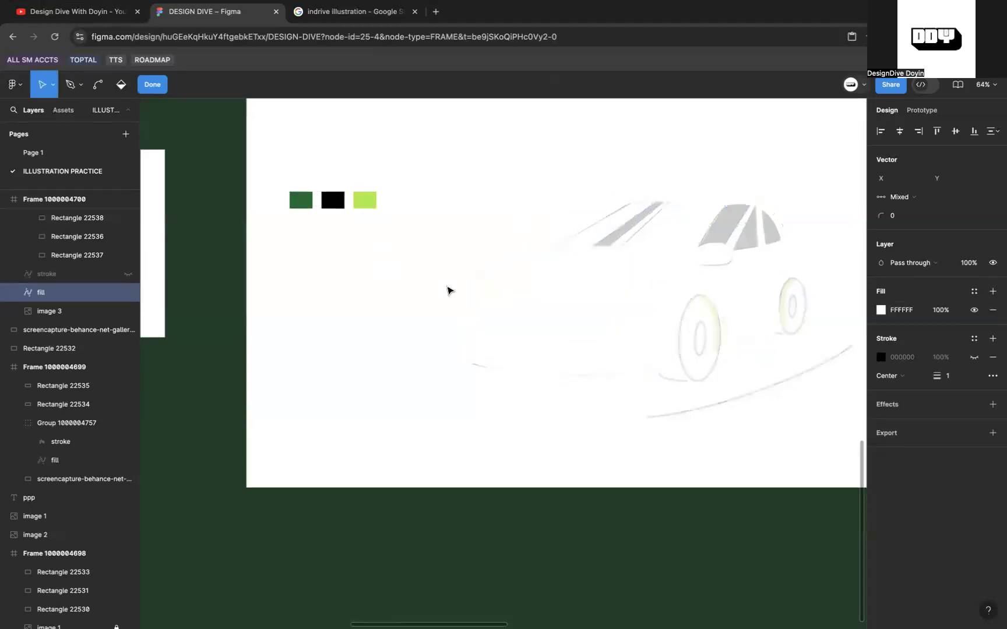
pyautogui.press('super+z')
pyautogui.press('super+z')
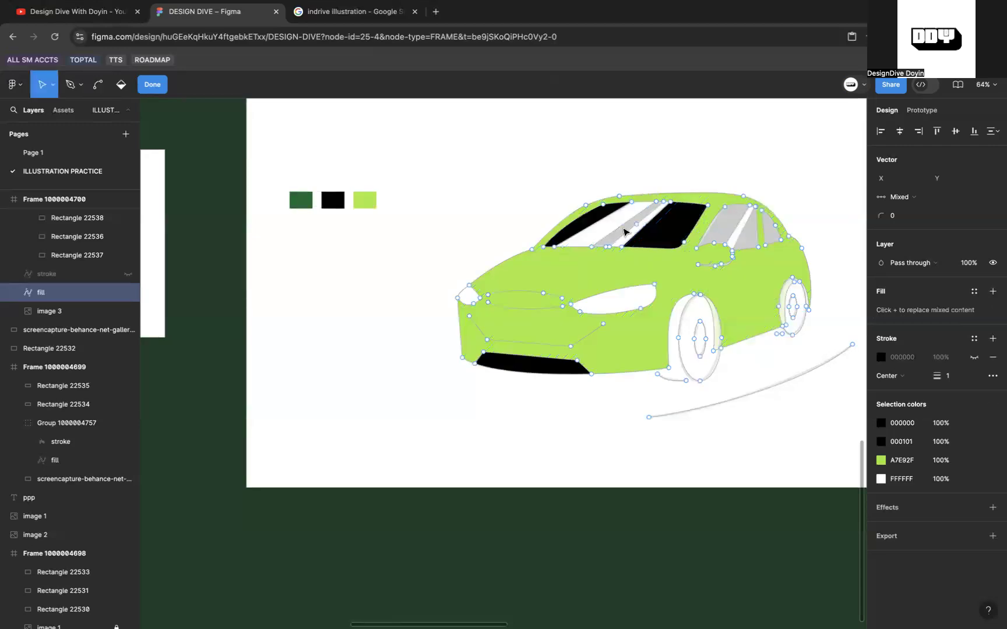
# Fill the wide windscreen reflection stripe with the Paint bucket and set its colour to white ffffff.
pyautogui.press('b')
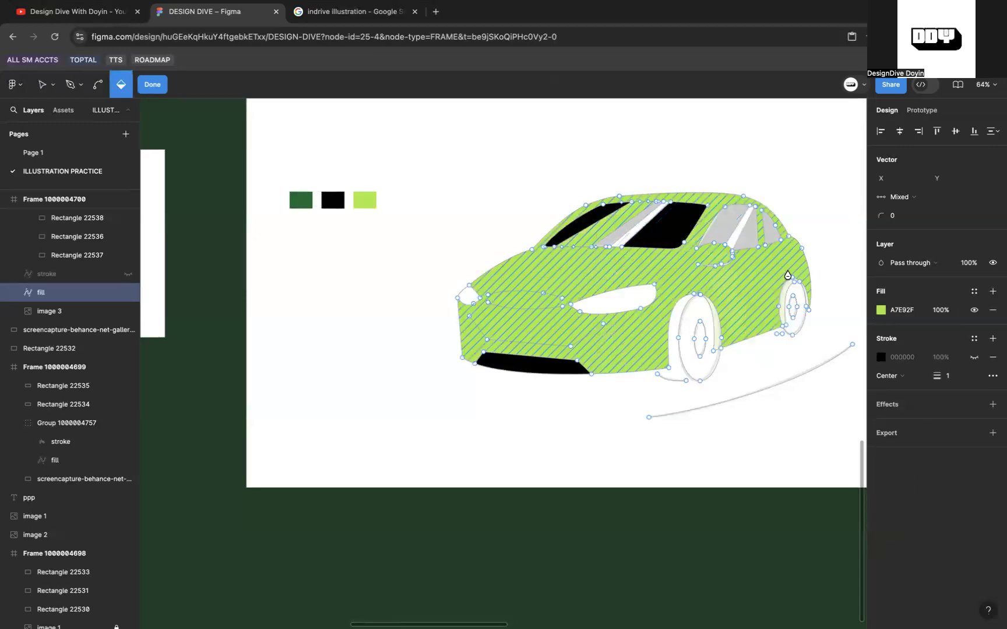
pyautogui.click(893, 313)
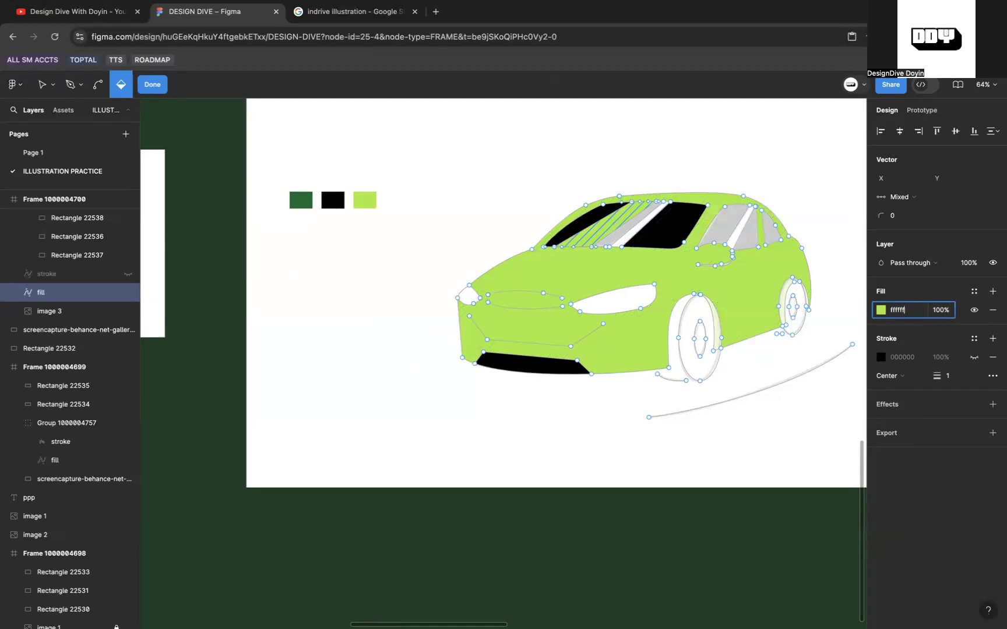
pyautogui.press('Escape')
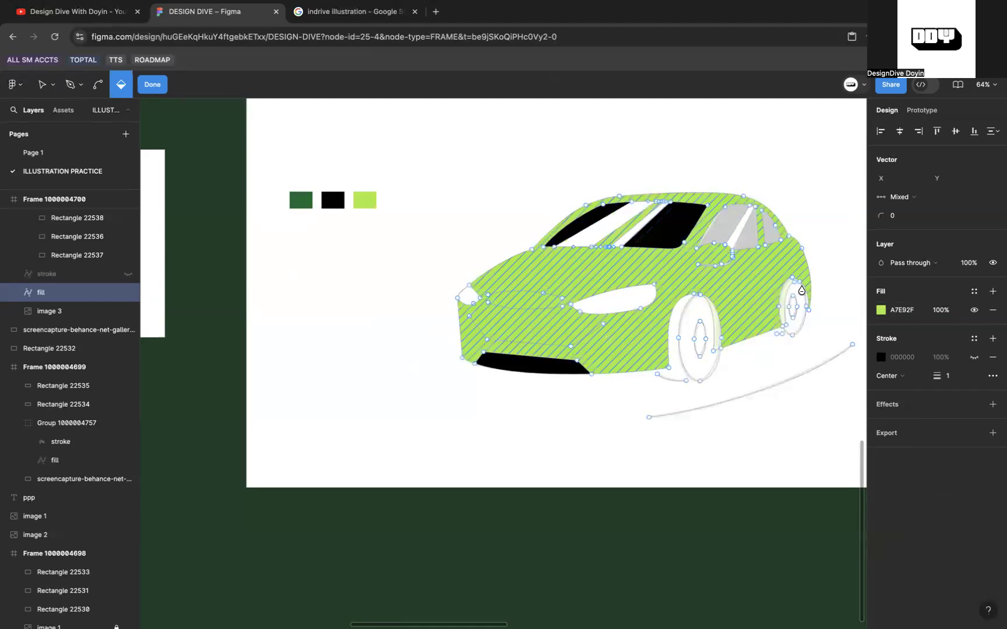
# Set the narrow glass strip between the windscreen's reflection stripes to black 000000 at 100% opacity.
pyautogui.click(900, 313)
pyautogui.write('00000')
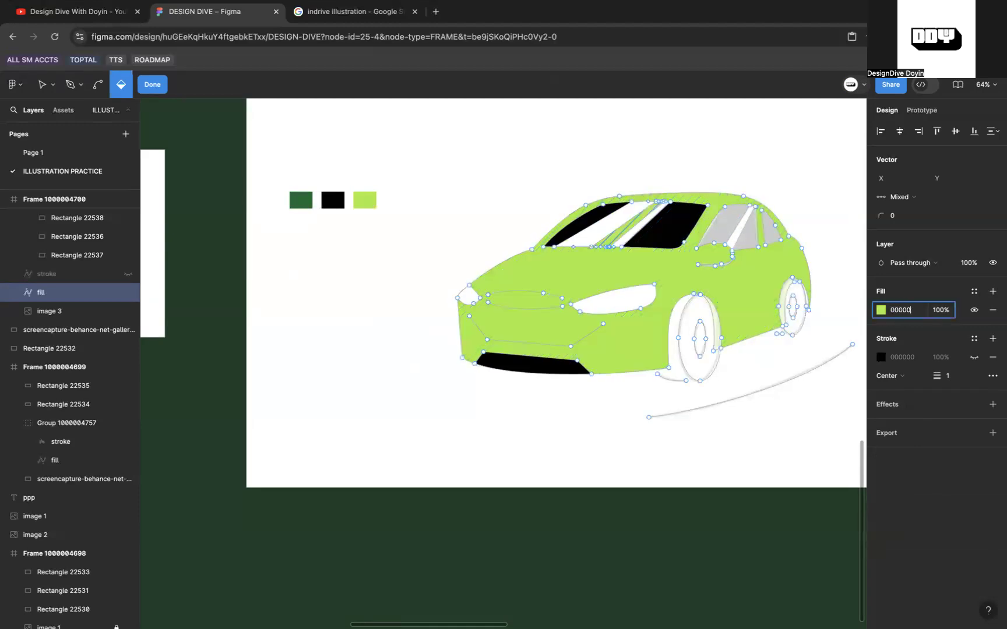
pyautogui.write('0')
pyautogui.press('Return')
pyautogui.click(942, 310)
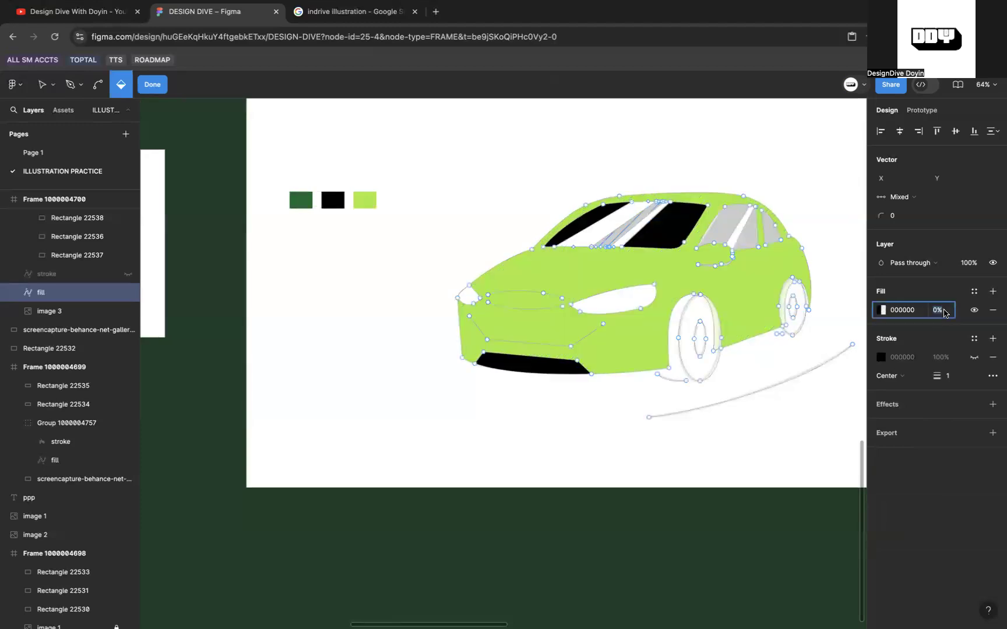
pyautogui.press('Return')
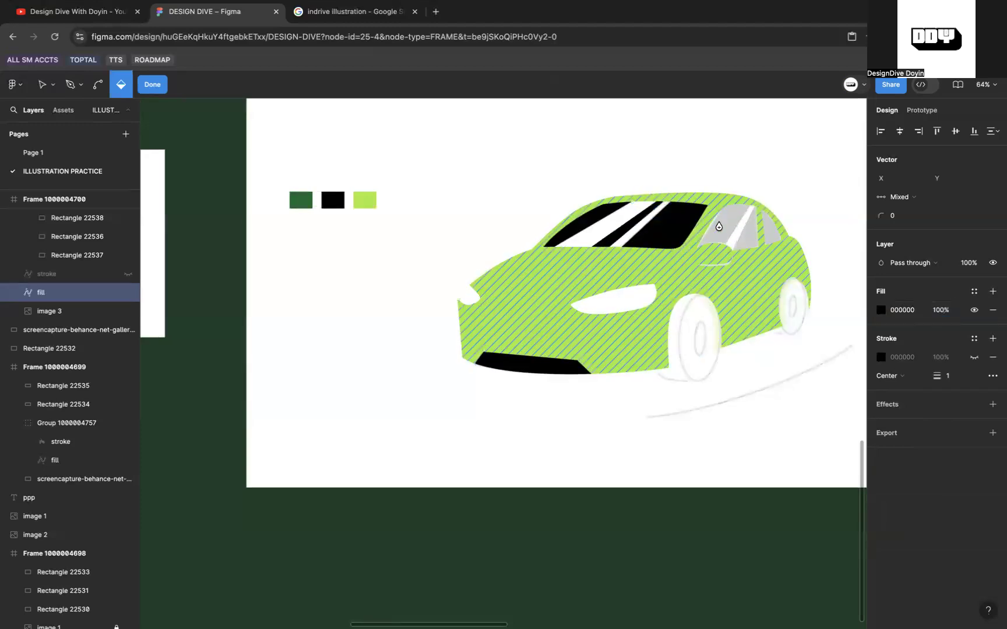
# Fill the front glass panel of the side window, above the mirror, with black 000000 at 100% opacity.
pyautogui.click(724, 228)
pyautogui.click(900, 314)
pyautogui.write('000000')
pyautogui.press('Return')
pyautogui.click(934, 312)
# Fill the side-window glass panel behind the white reflection stripe with black 000000 at 100% opacity.
pyautogui.click(751, 244)
pyautogui.click(913, 312)
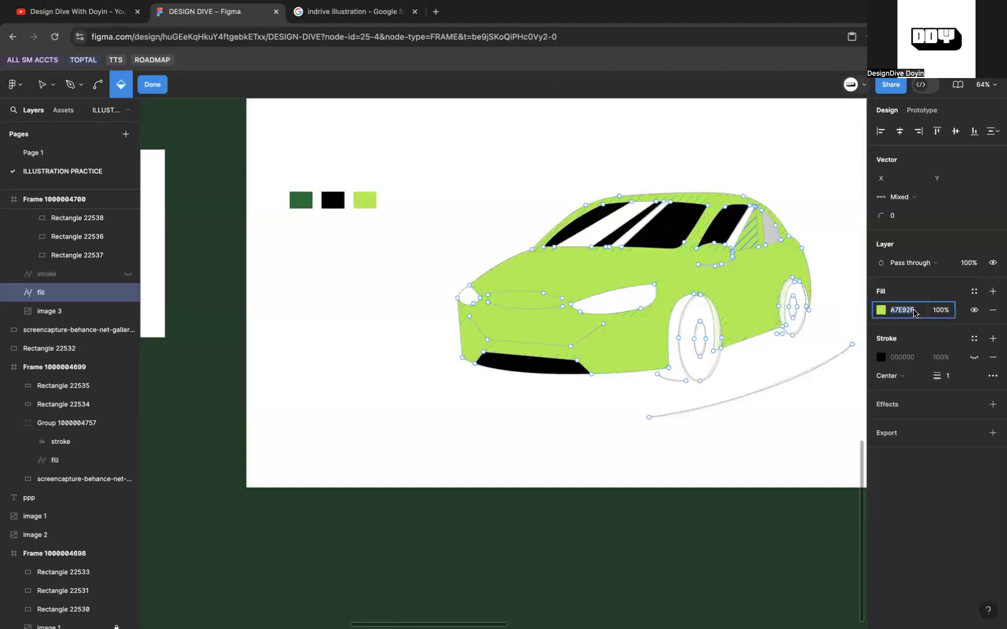
pyautogui.write('00000000')
pyautogui.press('Return')
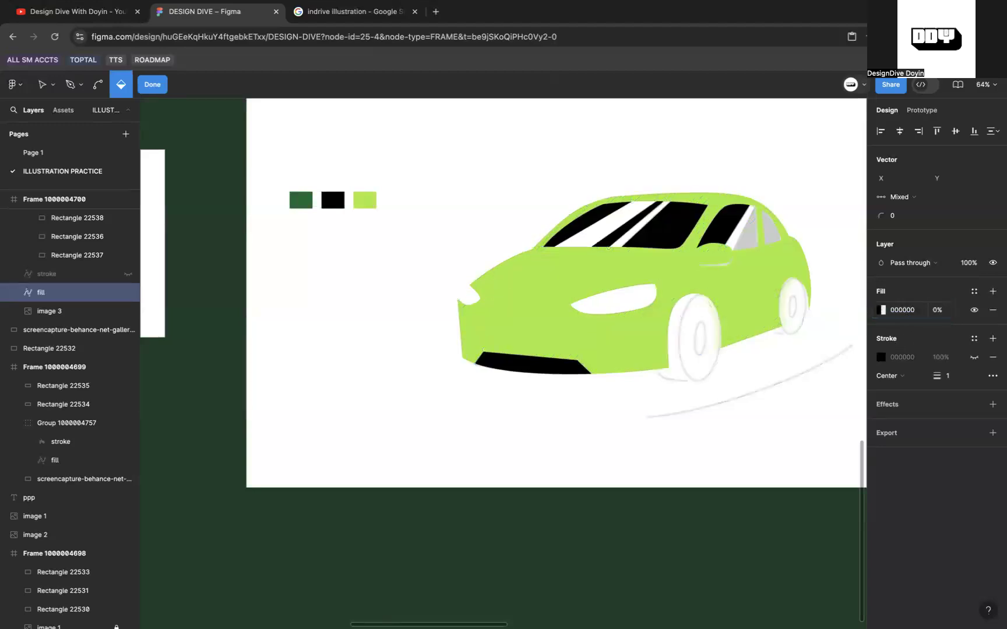
pyautogui.click(946, 310)
pyautogui.write('1')
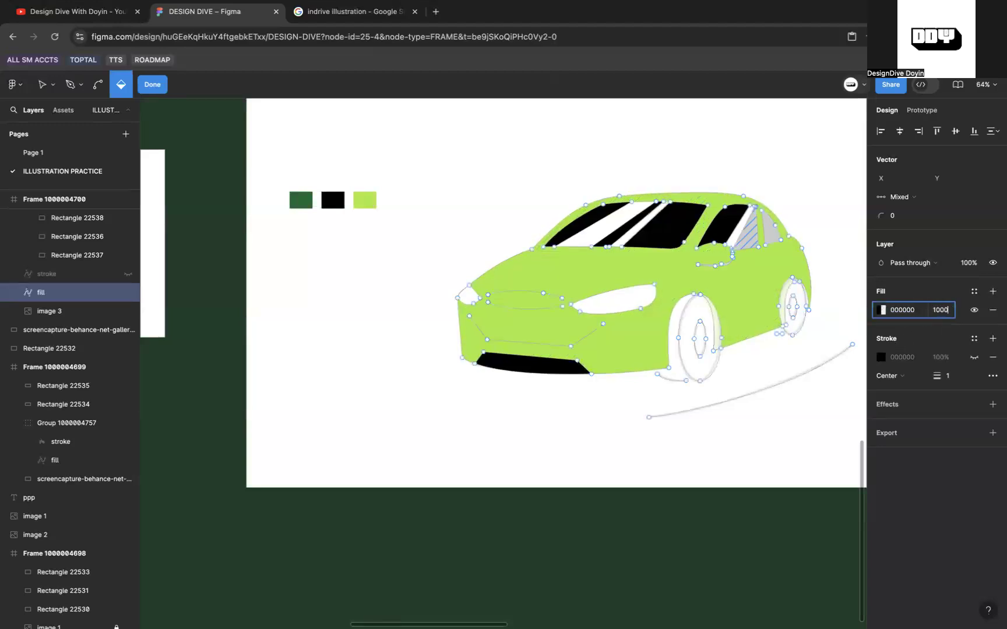
pyautogui.write('000')
pyautogui.press('Return')
# Fill the small rear quarter window with black 000000.
pyautogui.click(769, 234)
pyautogui.click(901, 311)
pyautogui.write('black')
pyautogui.press('Return')
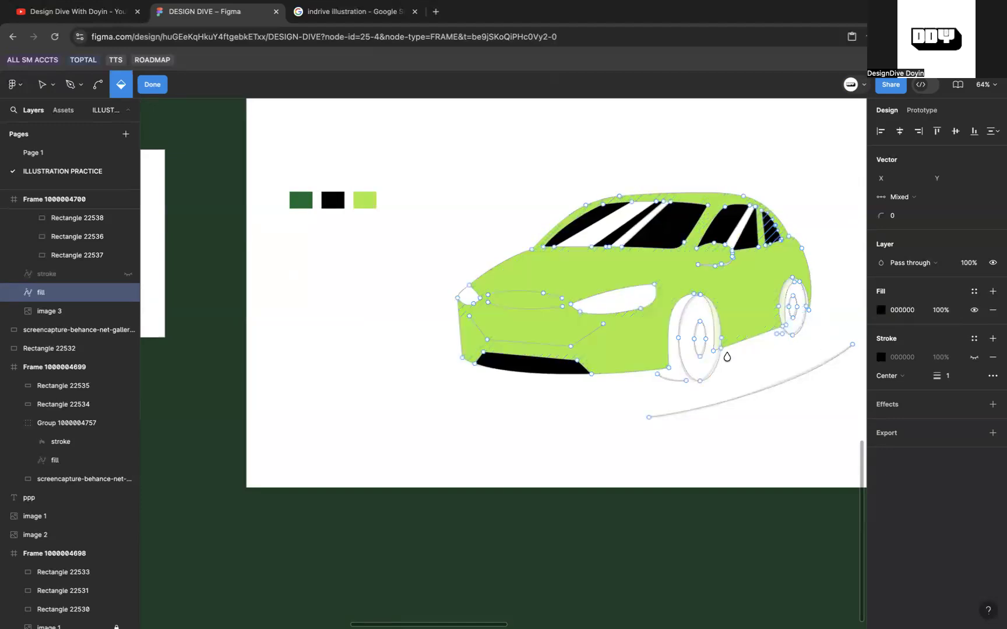
# Fill the sliver regions between the car body and the wheels with the body green A7E92F.
pyautogui.scroll(5, 726, 355)
pyautogui.click(710, 335)
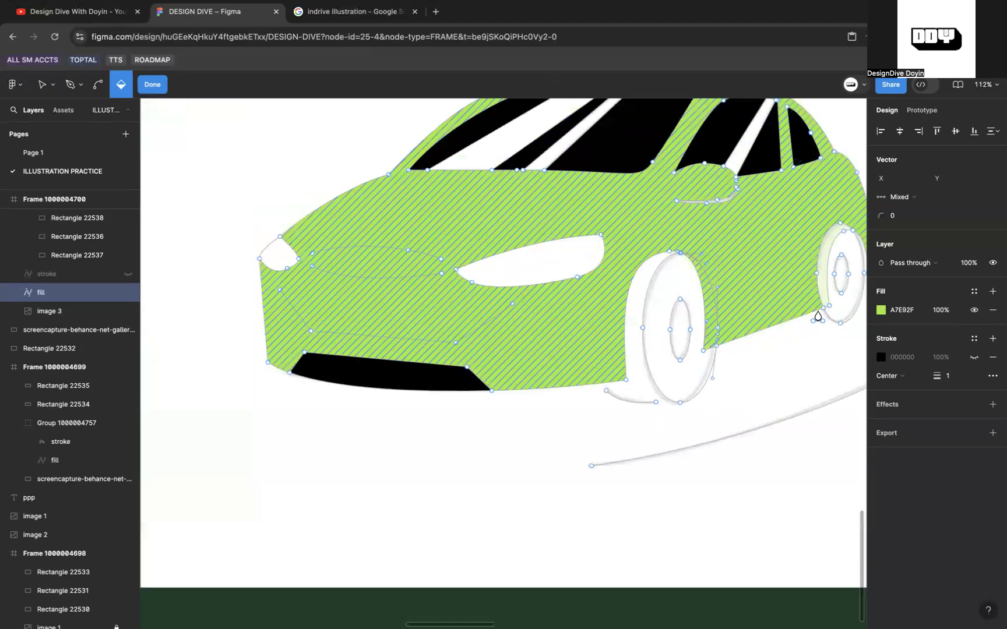
pyautogui.hscroll(3, 766, 267)
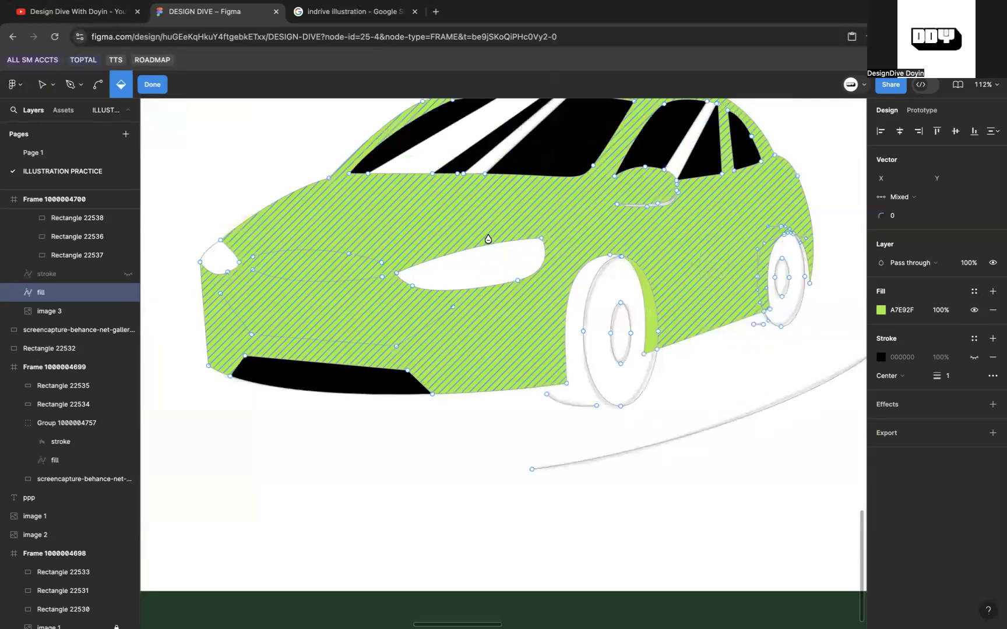
# Fill the thin strip under the side mirror with black 000000 at 100% opacity, checking it against the faded reference.
pyautogui.scroll(-10, 489, 238)
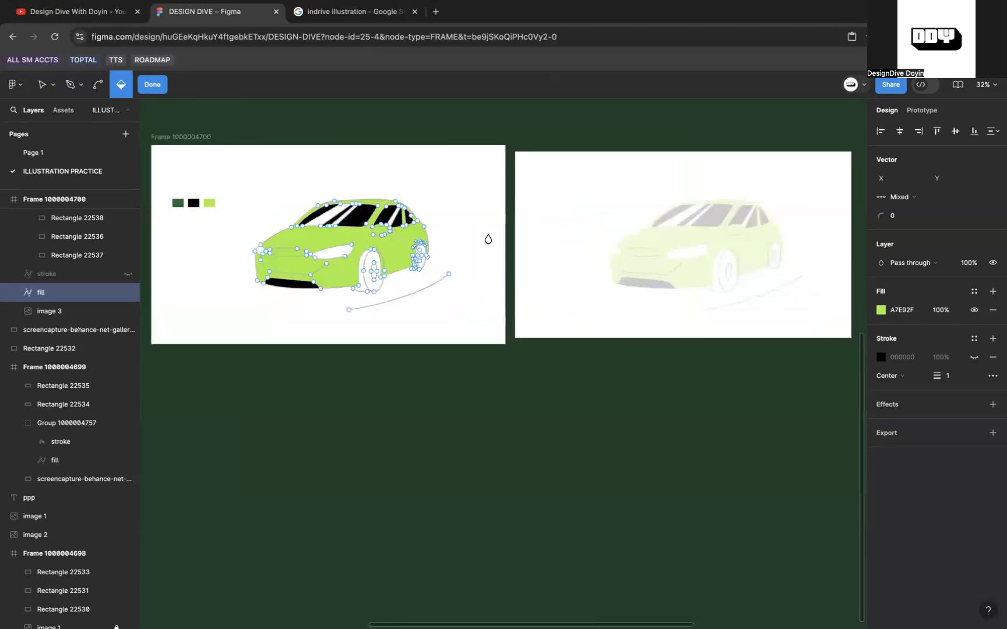
pyautogui.scroll(5, 489, 239)
pyautogui.scroll(5, 378, 308)
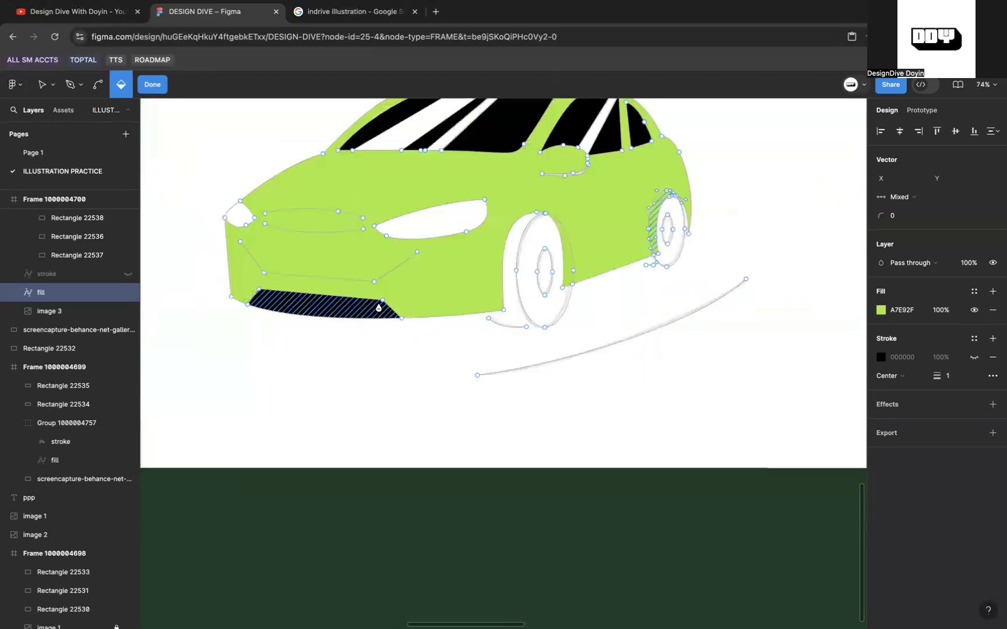
pyautogui.hscroll(10, 547, 292)
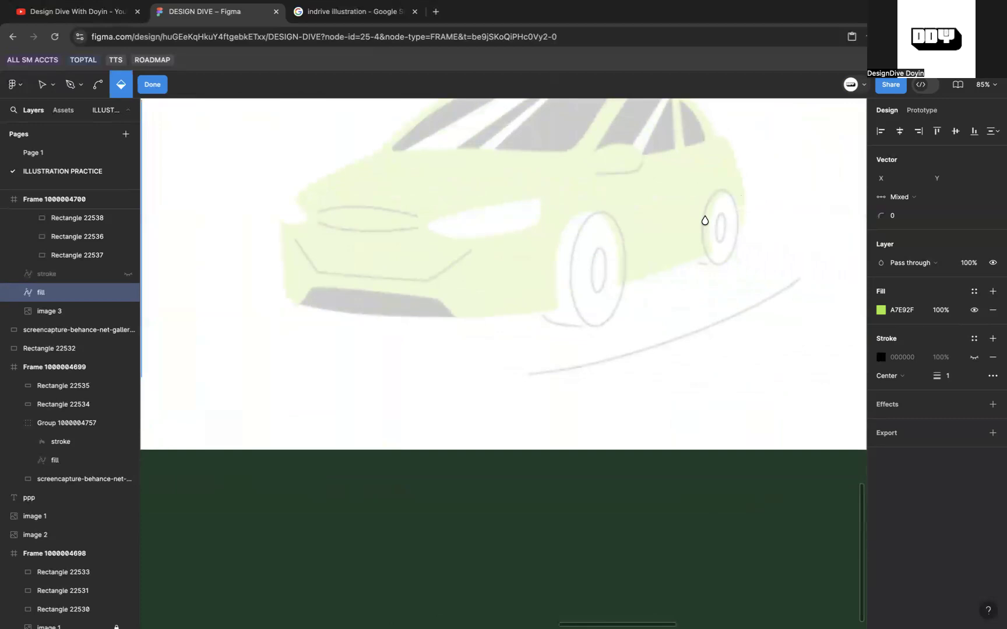
pyautogui.scroll(-5, 734, 216)
pyautogui.hscroll(-10, 733, 216)
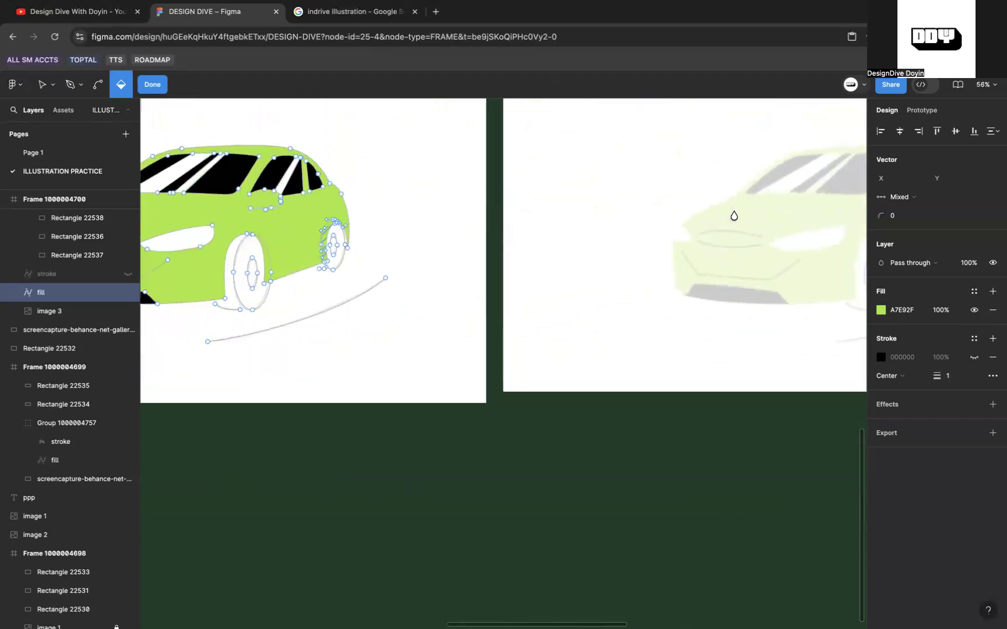
pyautogui.scroll(3, 353, 225)
pyautogui.scroll(5, 353, 225)
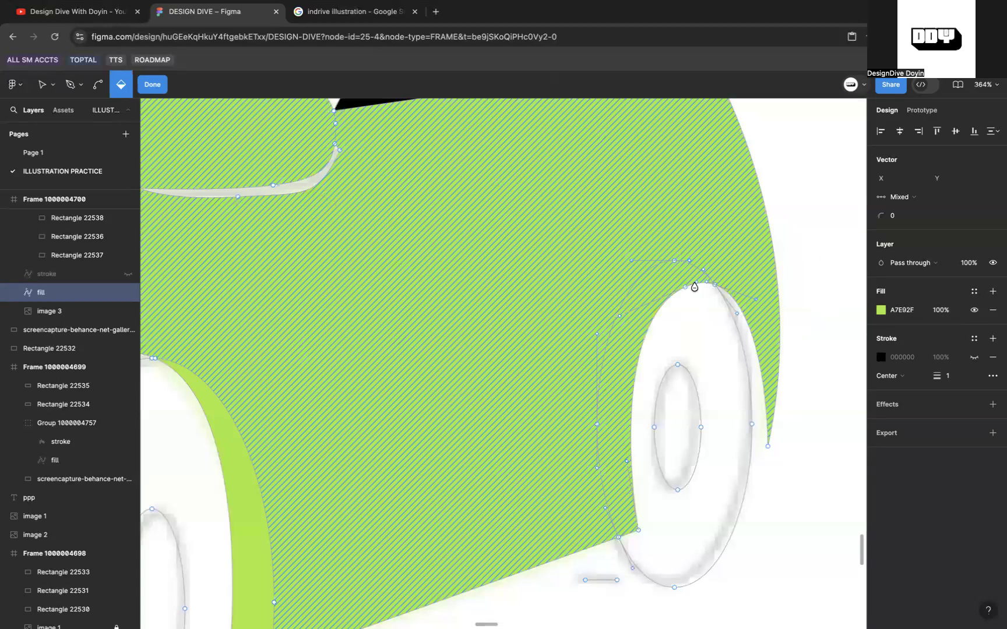
pyautogui.scroll(-10, 312, 438)
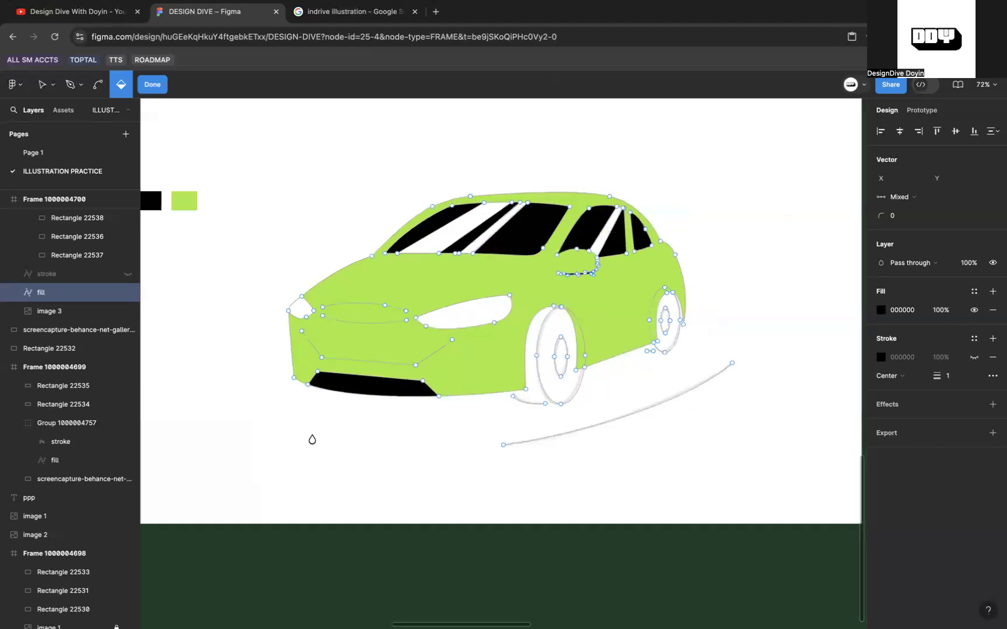
# Finish editing the fill vector and deselect it.
pyautogui.scroll(1, 313, 440)
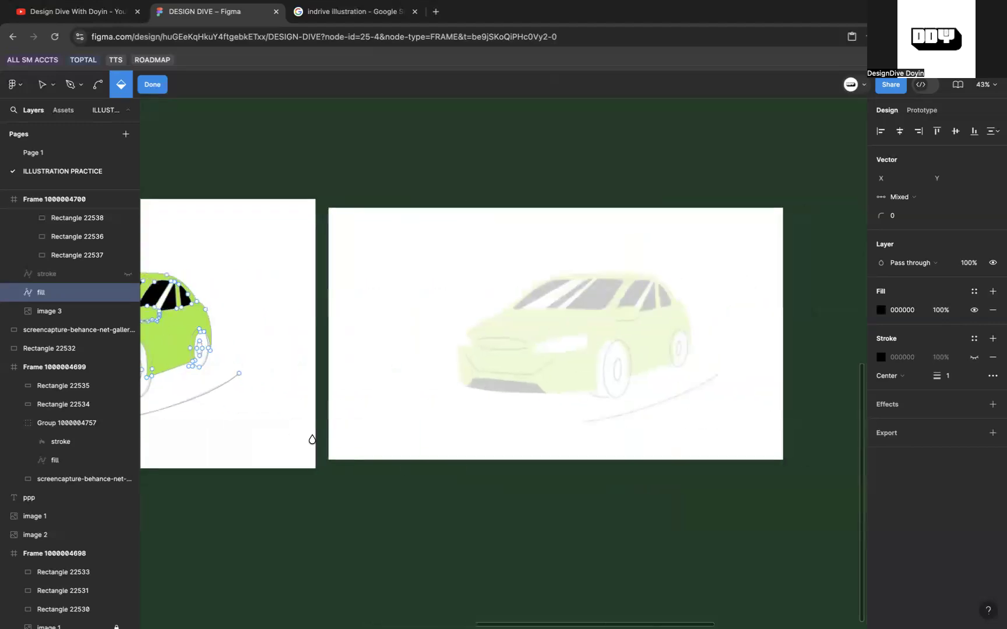
pyautogui.hscroll(-5, 312, 439)
pyautogui.scroll(-1, 312, 439)
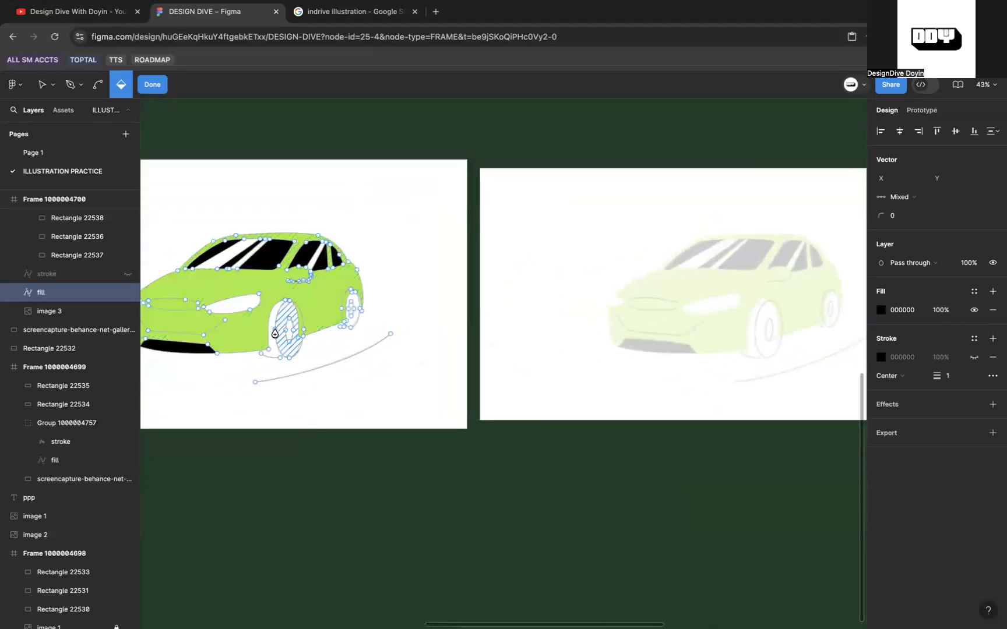
pyautogui.press('v')
pyautogui.press('Escape')
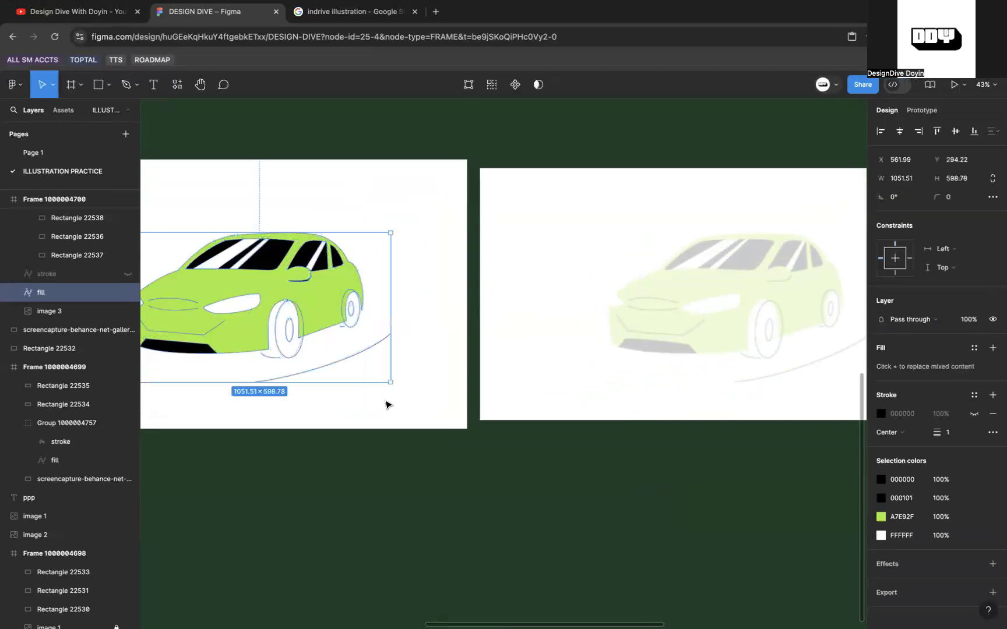
pyautogui.click(550, 140)
pyautogui.scroll(-5, 549, 140)
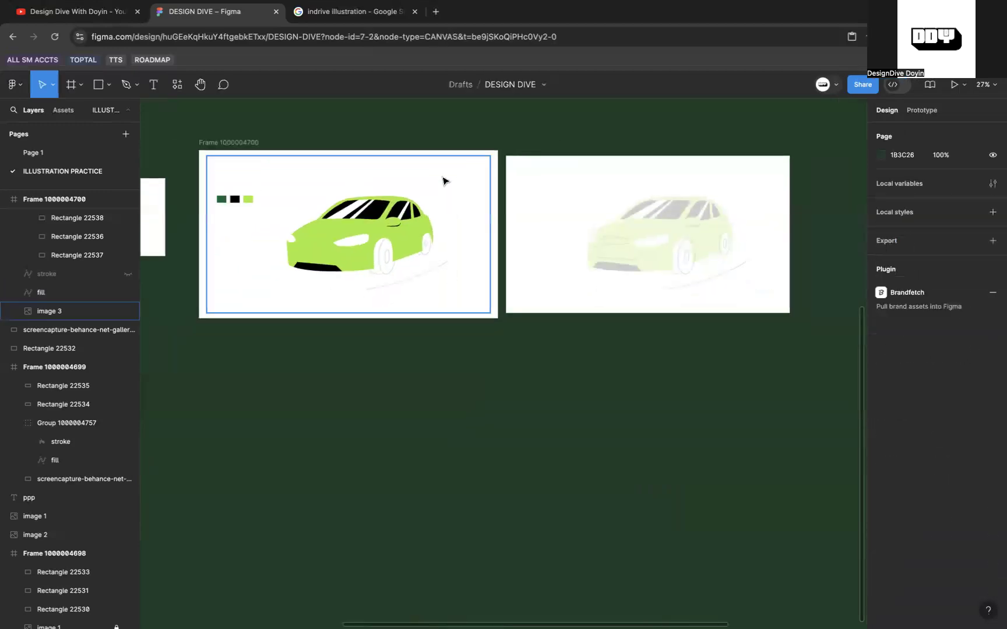
# Make the stroke layer visible, toggling the fill layer off and back on to check the outlines over the reference.
pyautogui.scroll(5, 443, 180)
pyautogui.scroll(5, 356, 279)
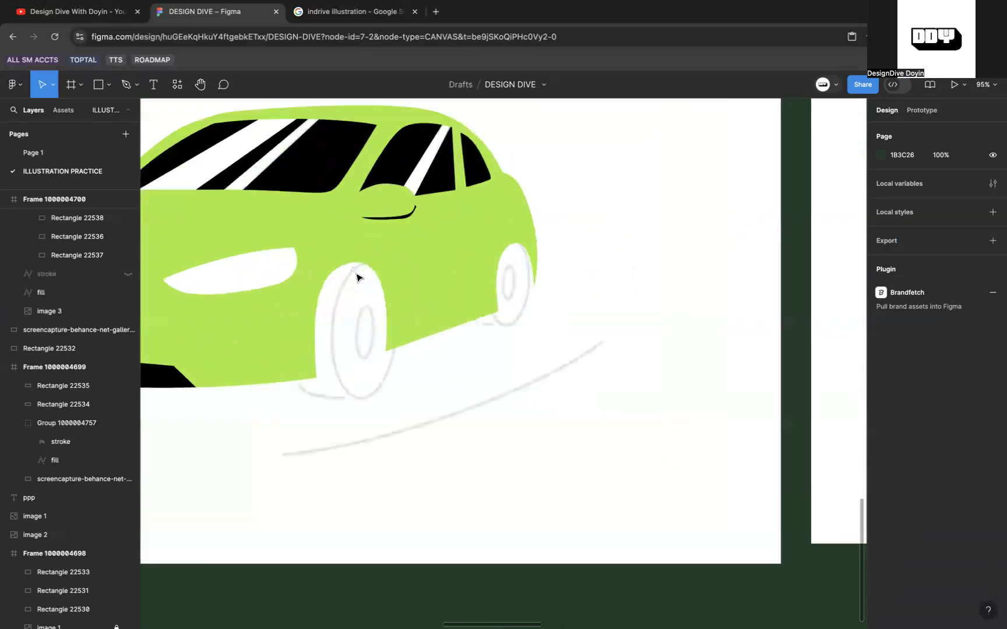
pyautogui.click(81, 292)
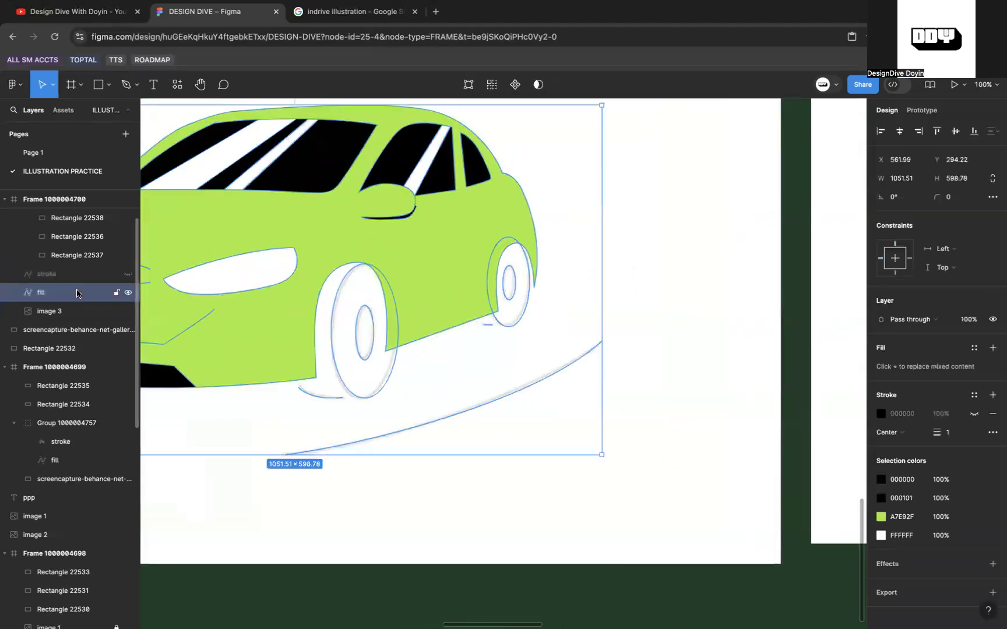
pyautogui.click(126, 297)
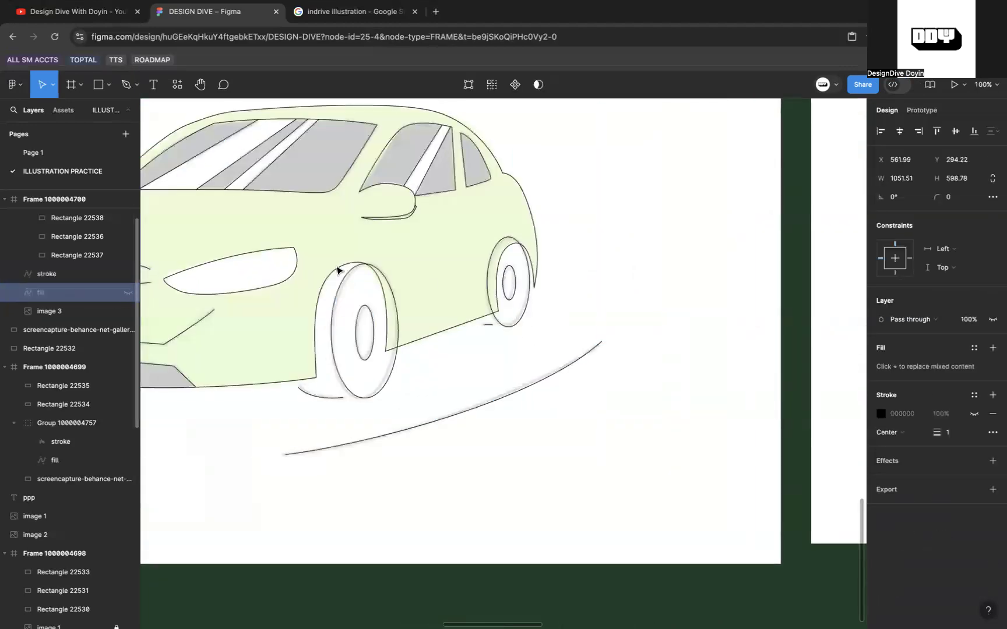
pyautogui.scroll(-3, 427, 278)
pyautogui.click(128, 293)
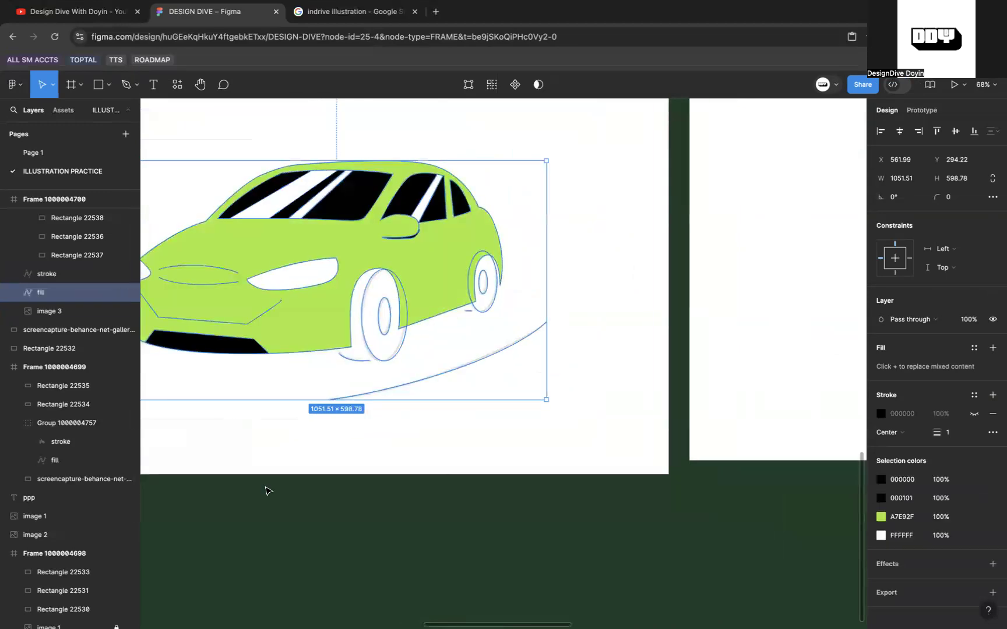
# Select the stroke layer of the traced car and set its stroke weight to 2.
pyautogui.click(270, 505)
pyautogui.scroll(-3, 271, 505)
pyautogui.scroll(5, 318, 448)
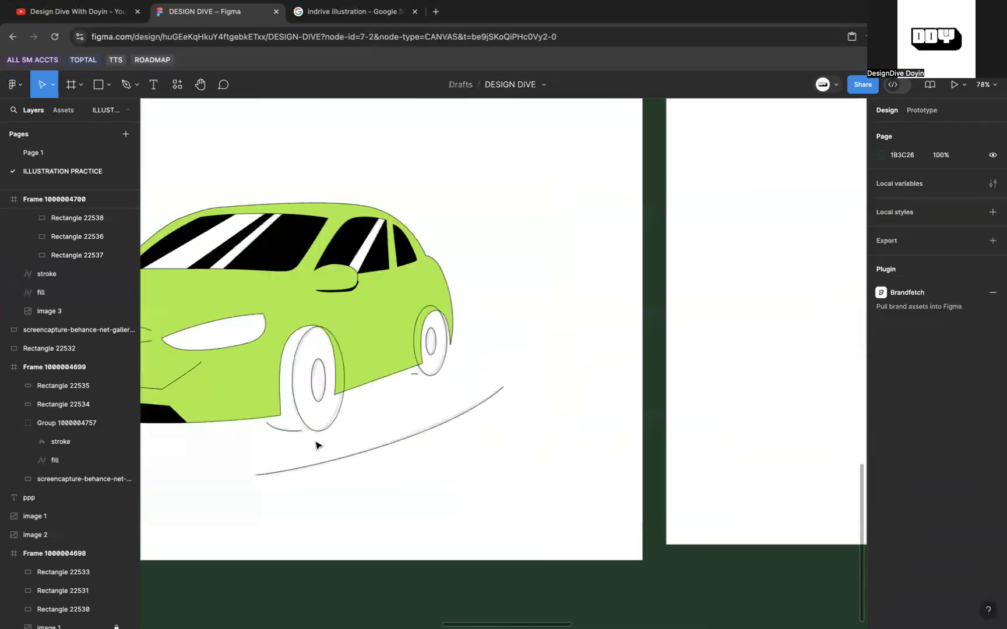
pyautogui.click(314, 420)
pyautogui.hscroll(10, 425, 438)
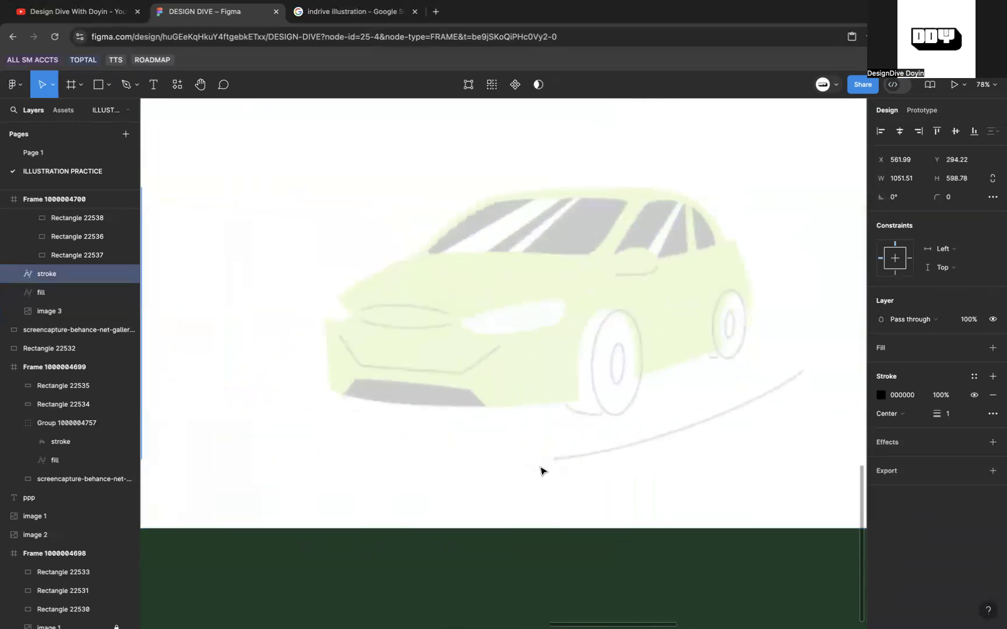
pyautogui.hscroll(-8, 391, 388)
pyautogui.hscroll(8, 501, 380)
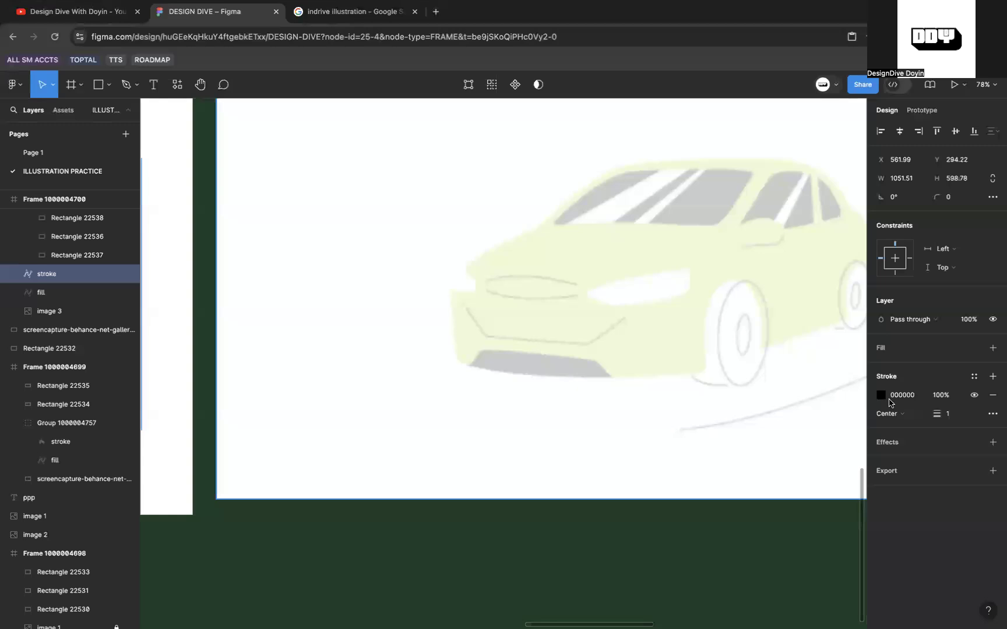
pyautogui.hscroll(-4, 436, 379)
pyautogui.hscroll(-9, 435, 379)
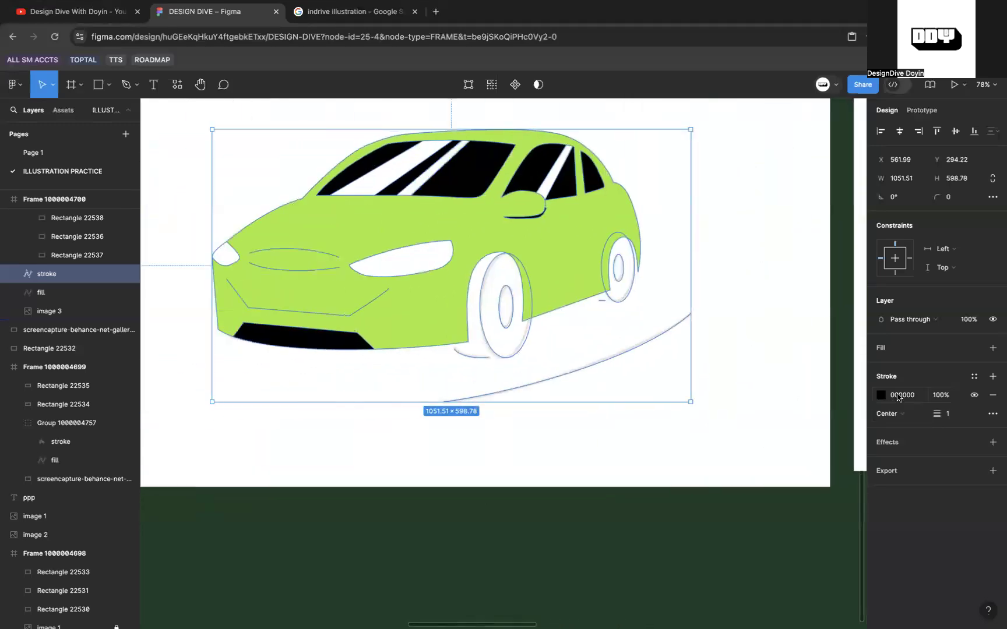
pyautogui.moveTo(932, 410); pyautogui.dragTo(934, 412)
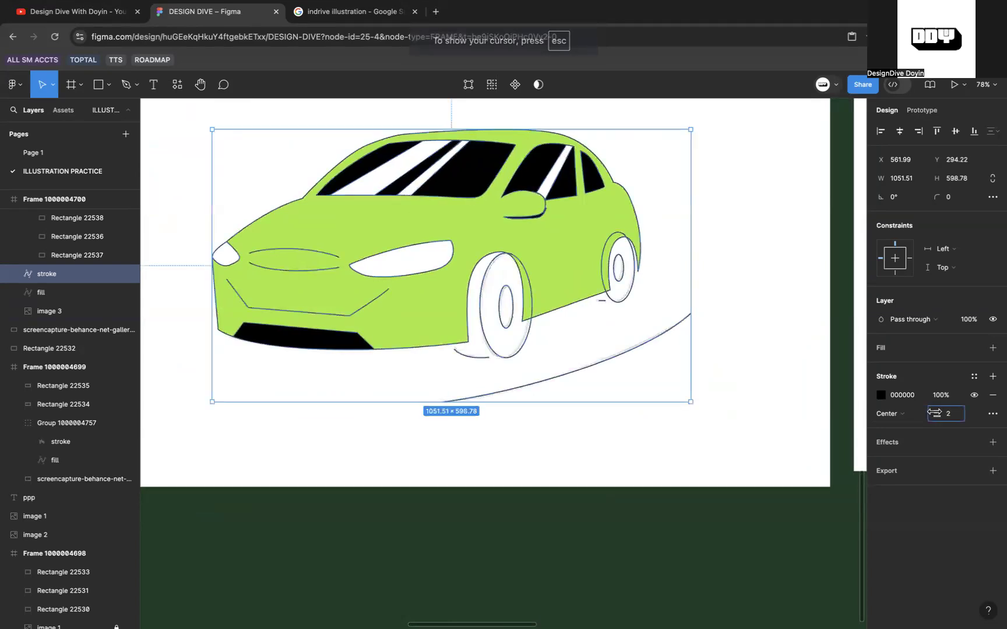
# Compare the outlined car with the faded reference beside it, examining which contours of the body and wheels carry a line.
pyautogui.click(767, 580)
pyautogui.scroll(-5, 767, 581)
pyautogui.hscroll(10, 767, 580)
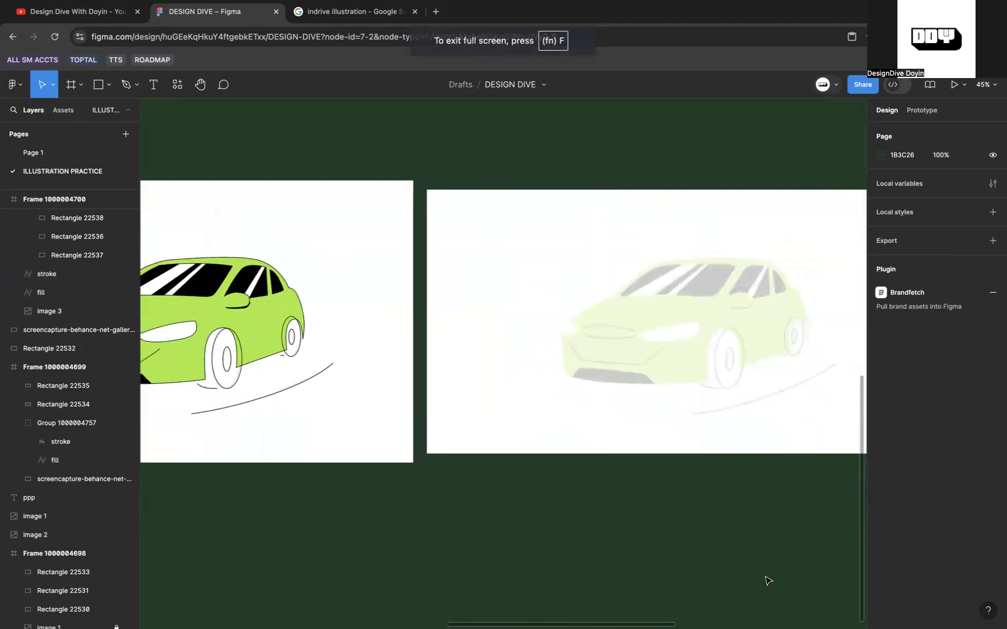
pyautogui.hscroll(3, 767, 581)
pyautogui.hscroll(-8, 526, 416)
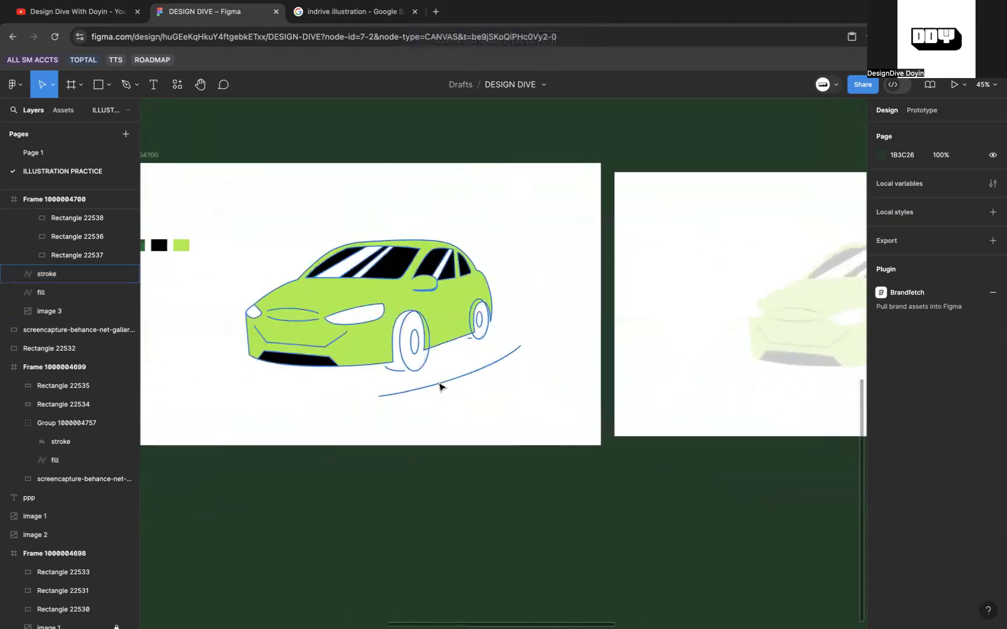
pyautogui.hscroll(8, 436, 387)
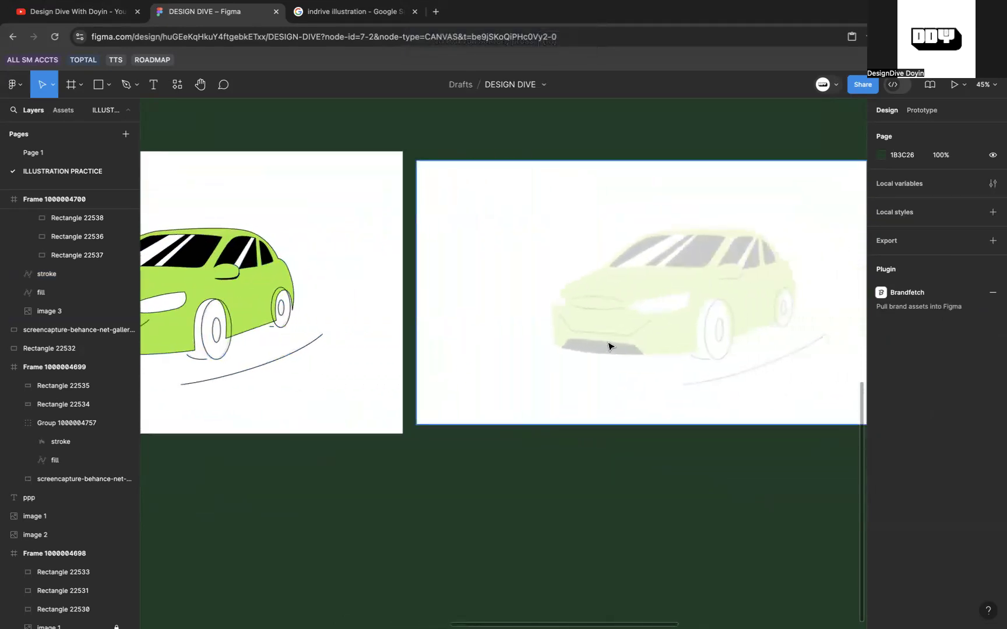
pyautogui.scroll(2, 609, 344)
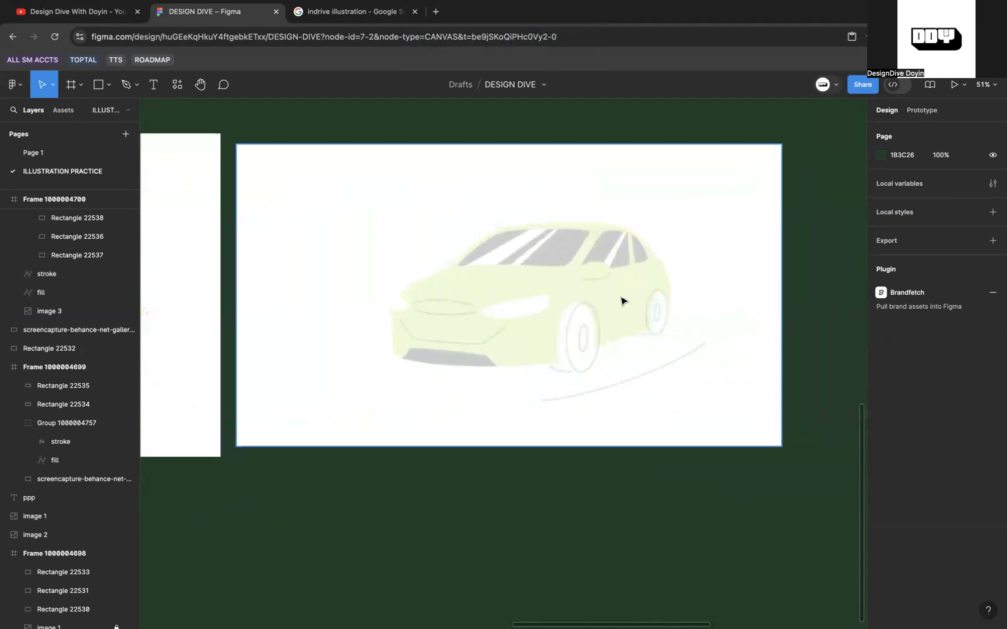
pyautogui.scroll(4, 533, 325)
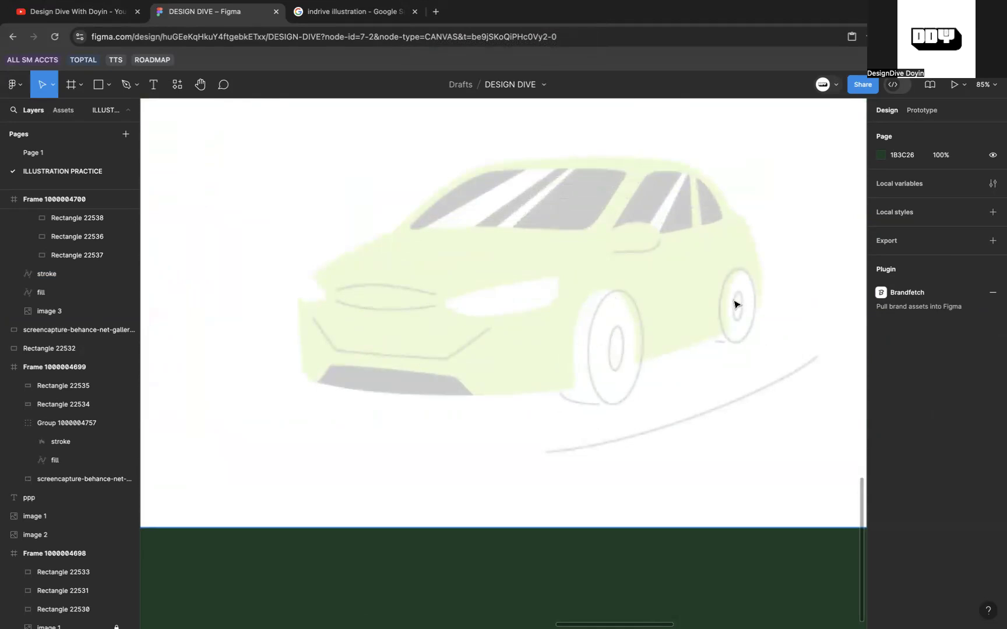
pyautogui.scroll(-5, 733, 306)
pyautogui.hscroll(-3, 546, 200)
pyautogui.scroll(3, 546, 200)
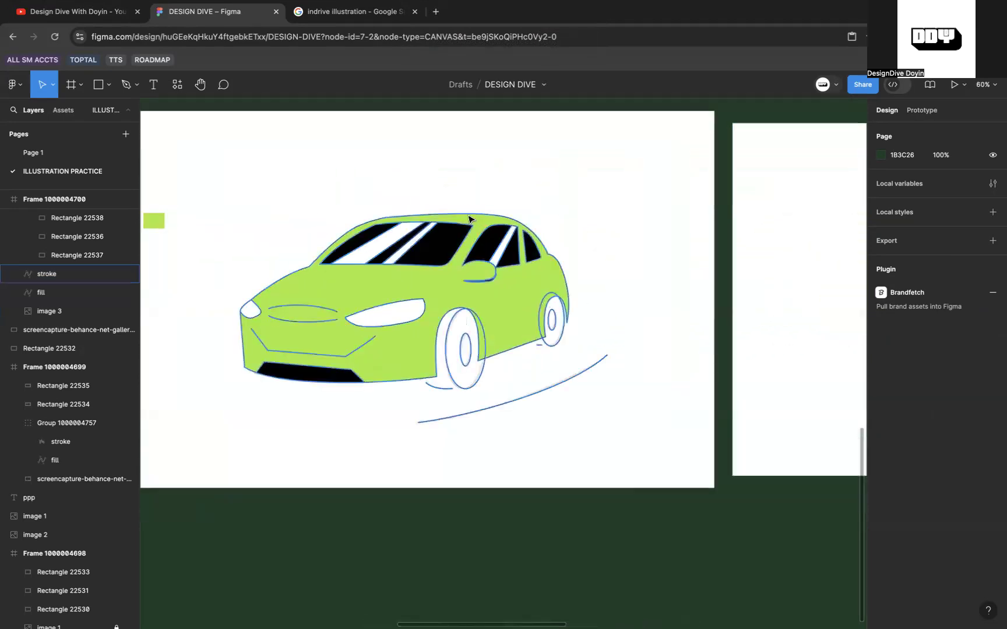
# Lock the fill layer while keeping the stroke layer selected.
pyautogui.click(465, 219)
pyautogui.hscroll(-5, 299, 268)
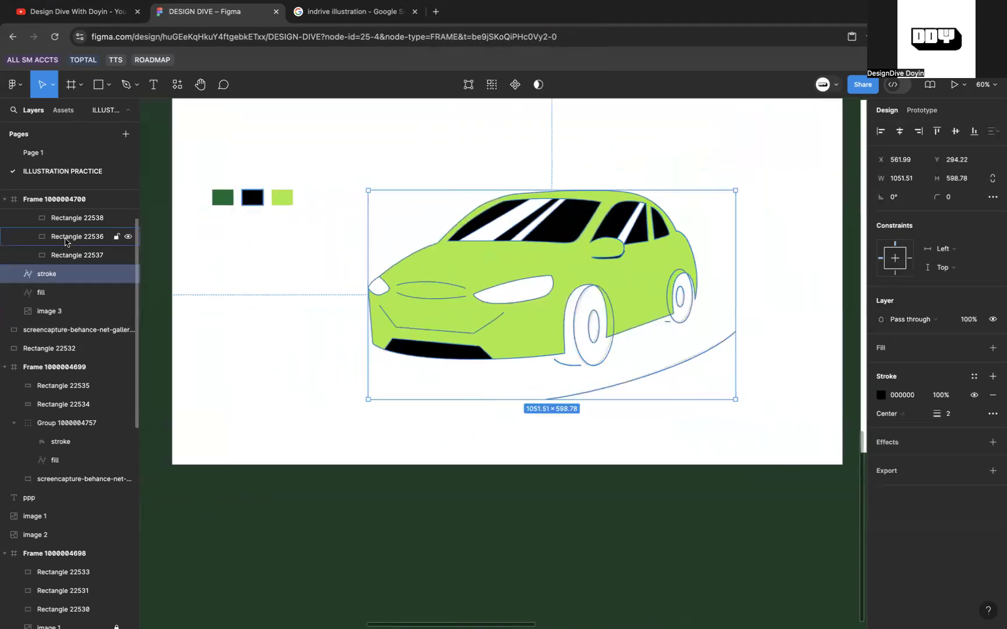
pyautogui.click(116, 292)
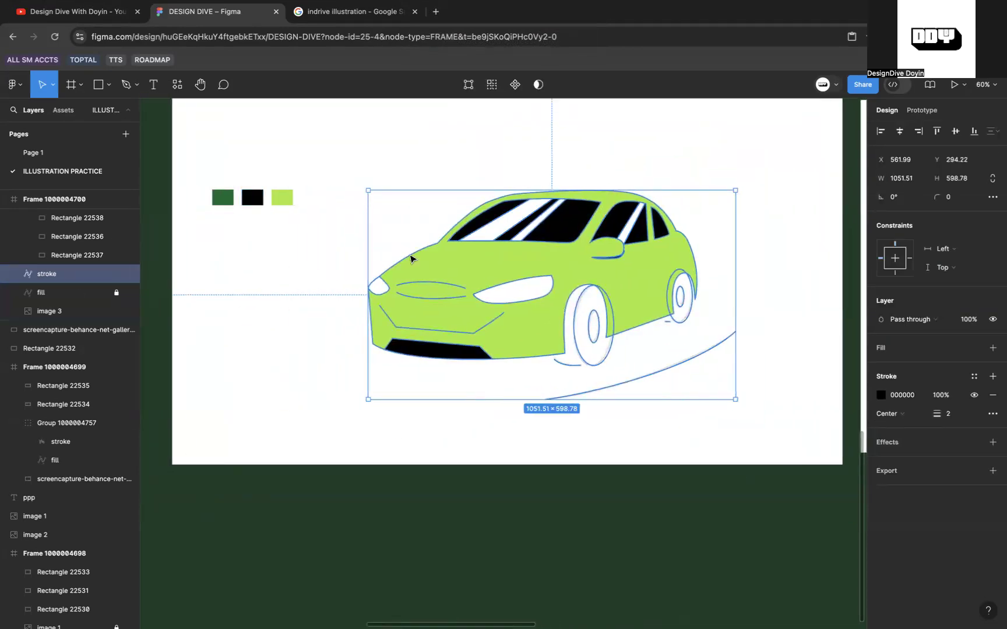
# Edit the stroke vector and delete the outline point where the bonnet meets the windscreen pillar.
pyautogui.doubleClick(410, 259)
pyautogui.scroll(3, 479, 262)
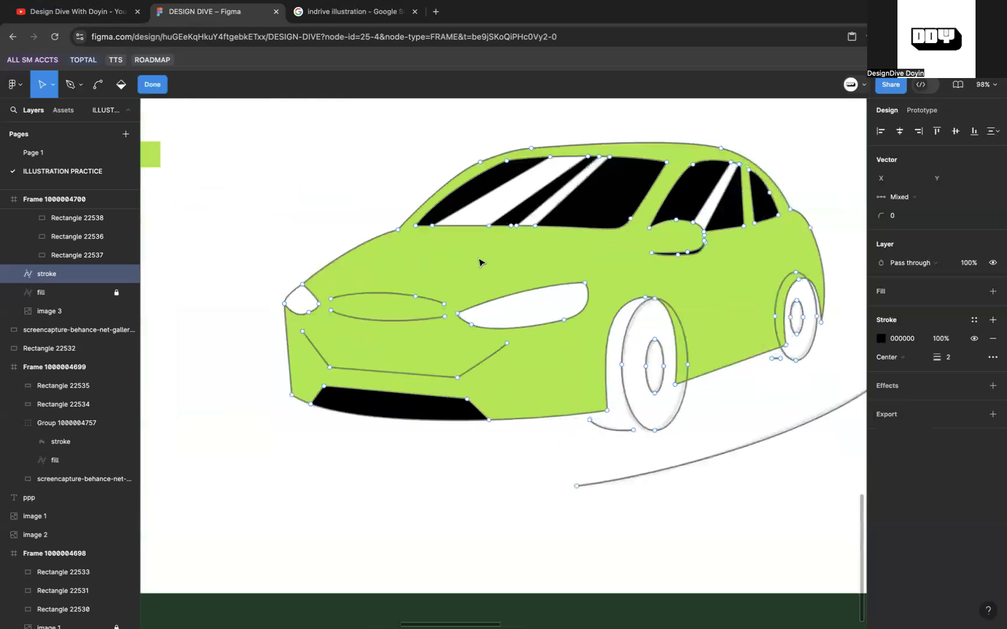
pyautogui.click(398, 232)
pyautogui.press('BackSpace')
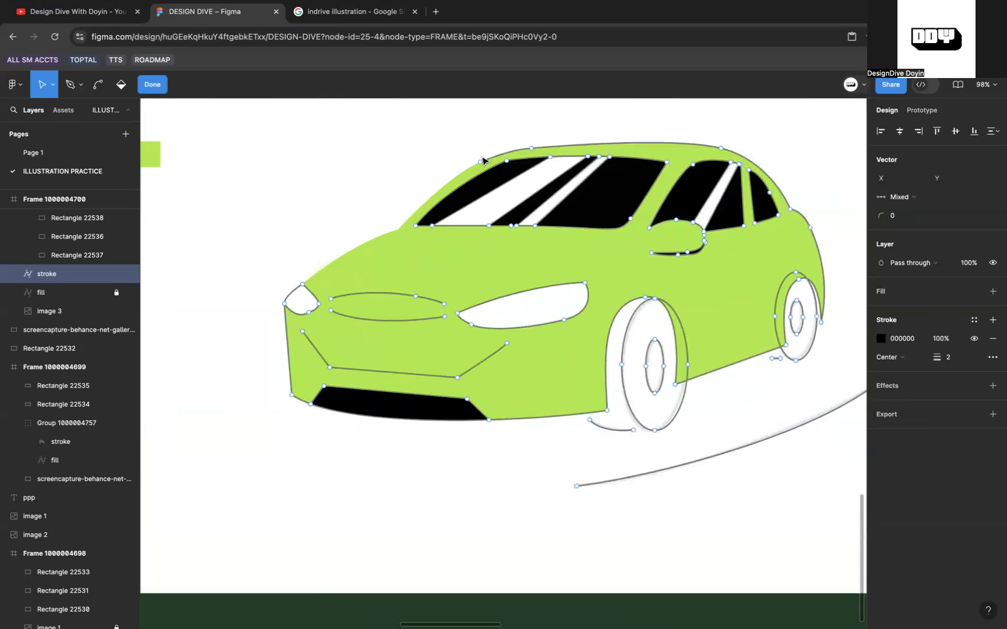
# Delete the stroke vector's outline points around the windscreen, roof and upper side windows.
pyautogui.moveTo(395, 139)
pyautogui.mouseDown()
pyautogui.moveTo(502, 221)
pyautogui.moveTo(635, 238)
pyautogui.mouseUp()
pyautogui.press('BackSpace')
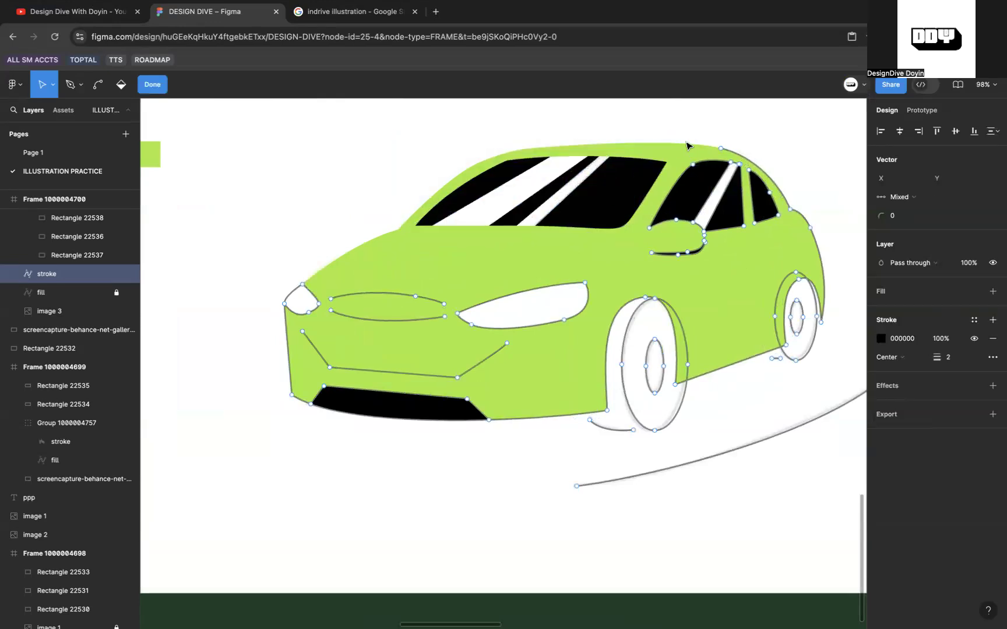
pyautogui.moveTo(677, 132); pyautogui.dragTo(765, 197)
pyautogui.press('BackSpace')
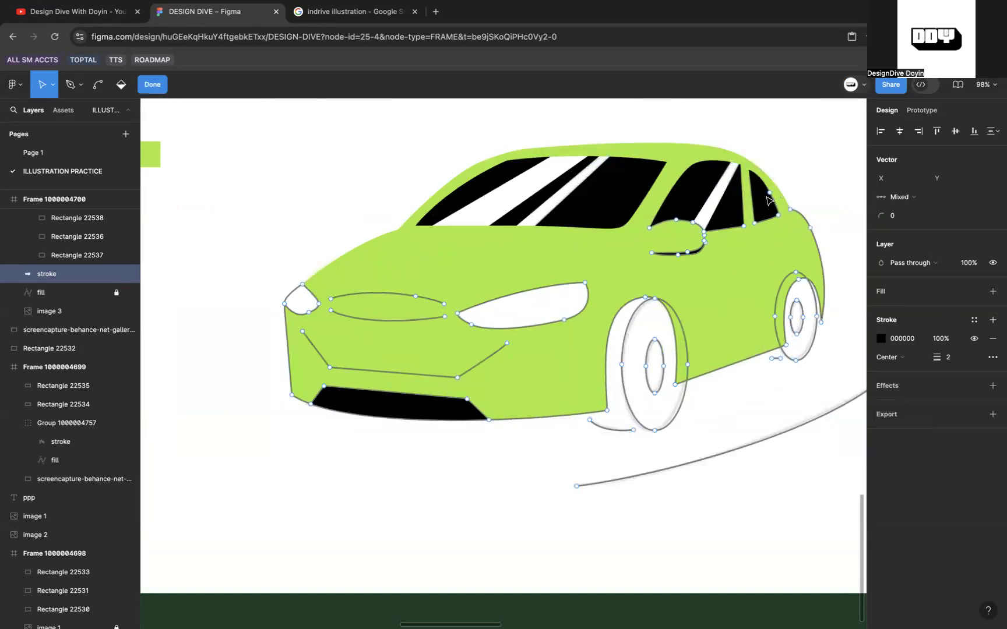
# Delete the outline points left around the lower side windows, wing mirror and upper rear of the body.
pyautogui.hscroll(1, 766, 197)
pyautogui.moveTo(664, 153); pyautogui.dragTo(750, 233)
pyautogui.press('BackSpace')
pyautogui.scroll(-5, 745, 228)
pyautogui.hscroll(10, 746, 226)
pyautogui.hscroll(-6, 745, 226)
pyautogui.scroll(5, 510, 233)
pyautogui.moveTo(400, 172); pyautogui.dragTo(494, 225)
pyautogui.press('BackSpace')
# Check the faded reference and delete all outline points around the large headlight beside the front wheel.
pyautogui.scroll(-5, 504, 241)
pyautogui.hscroll(4, 525, 245)
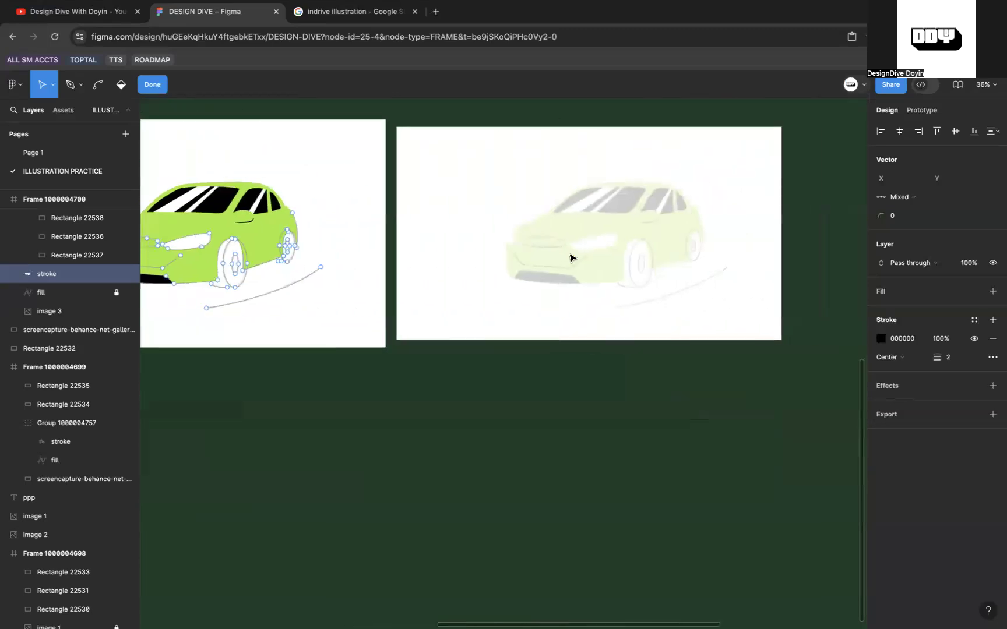
pyautogui.scroll(6, 617, 249)
pyautogui.hscroll(-7, 609, 251)
pyautogui.hscroll(-8, 608, 252)
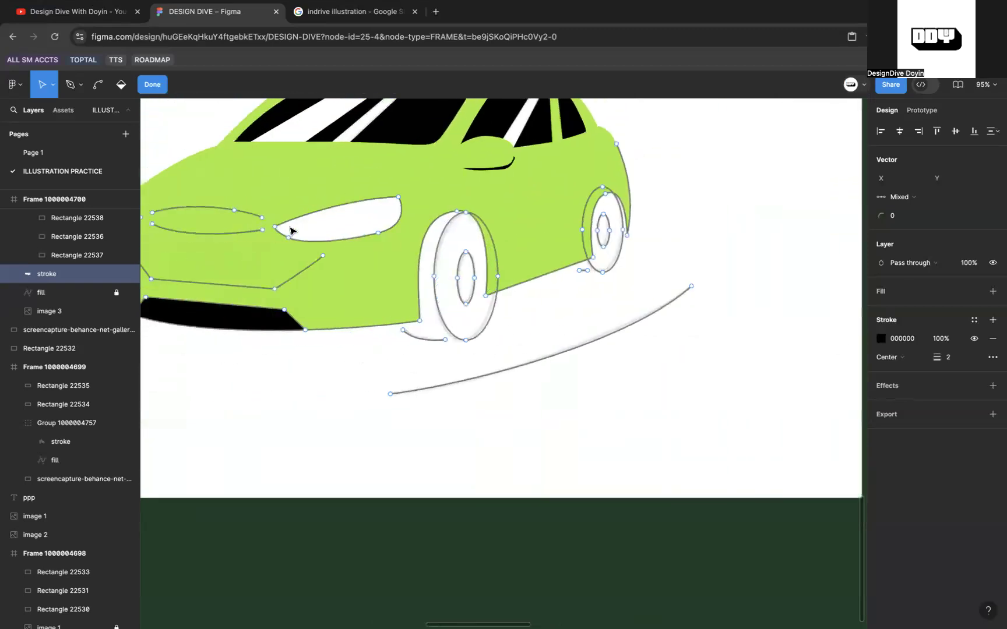
pyautogui.moveTo(268, 213); pyautogui.dragTo(353, 247)
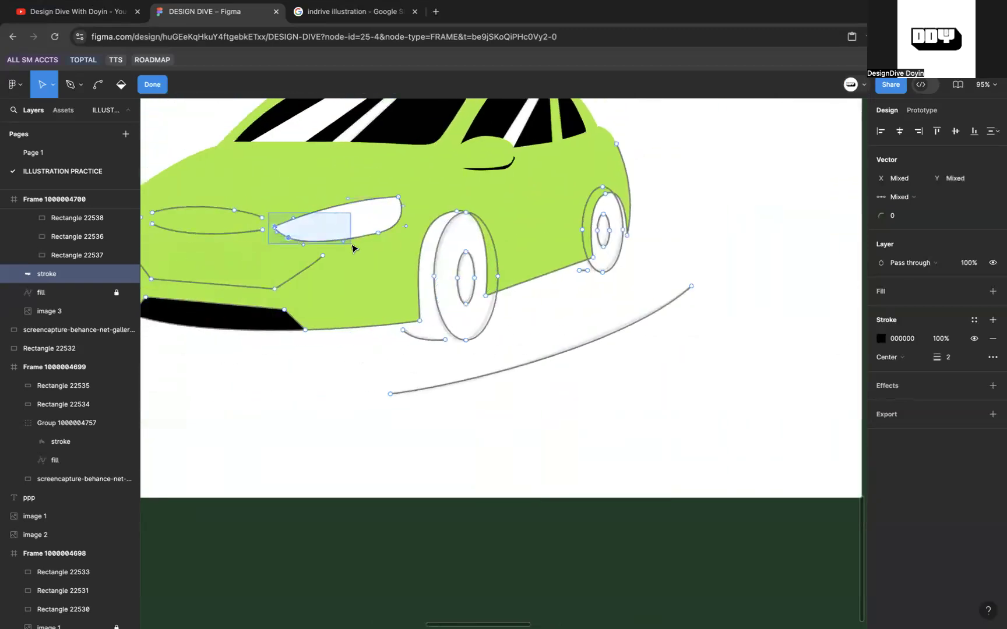
pyautogui.press('BackSpace')
pyautogui.moveTo(367, 187); pyautogui.dragTo(418, 251)
pyautogui.press('BackSpace')
# Delete the outline points around the small headlight at the car's far front corner.
pyautogui.hscroll(-2, 414, 245)
pyautogui.hscroll(-3, 413, 246)
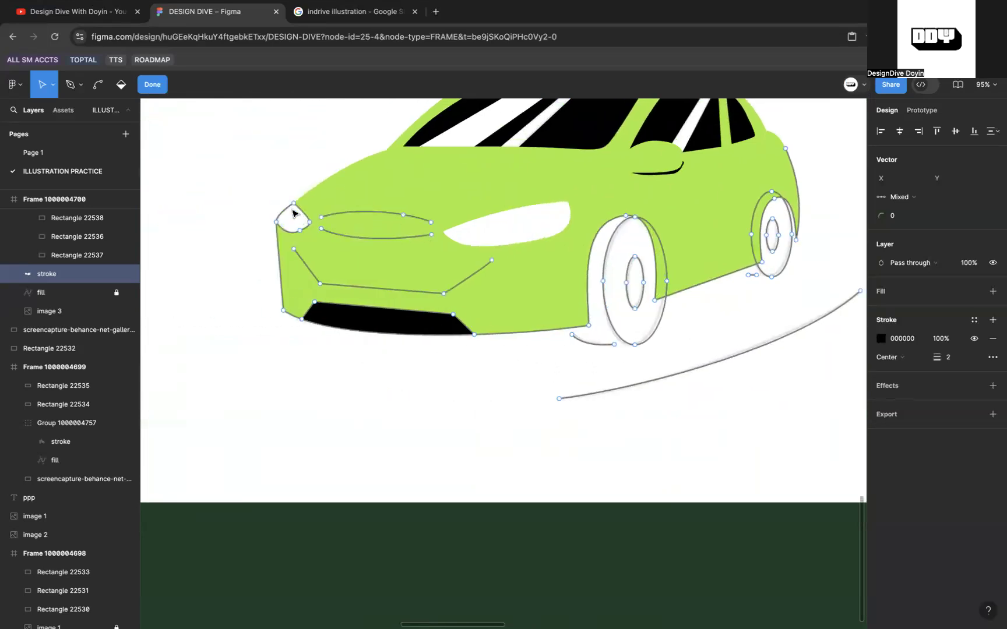
pyautogui.moveTo(260, 201); pyautogui.dragTo(308, 239)
pyautogui.press('BackSpace')
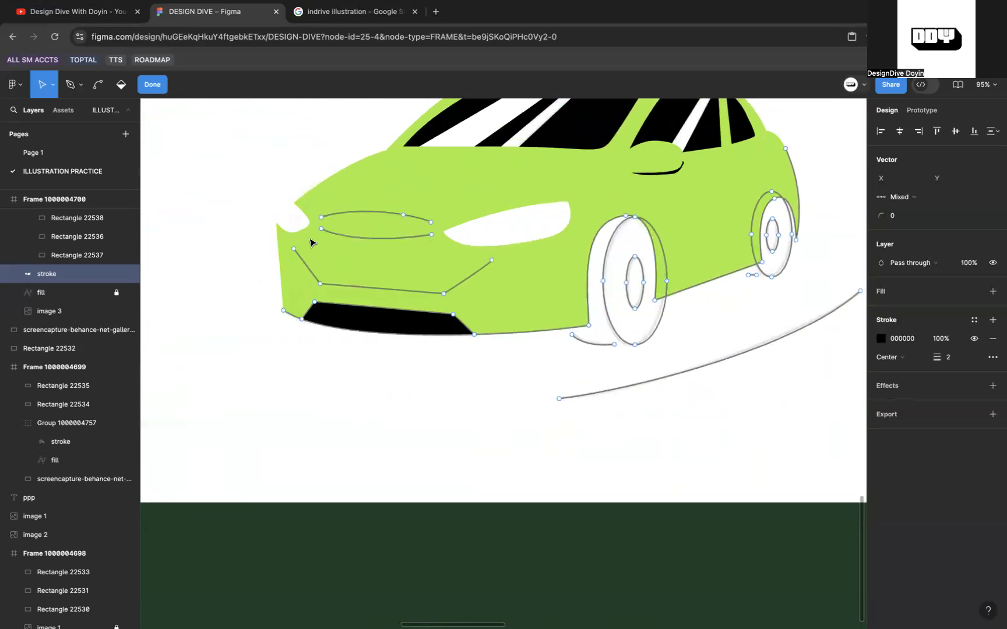
# Delete the outline points around the black lower bumper intake and the body's bottom front edge.
pyautogui.scroll(-1, 272, 317)
pyautogui.hscroll(12, 280, 318)
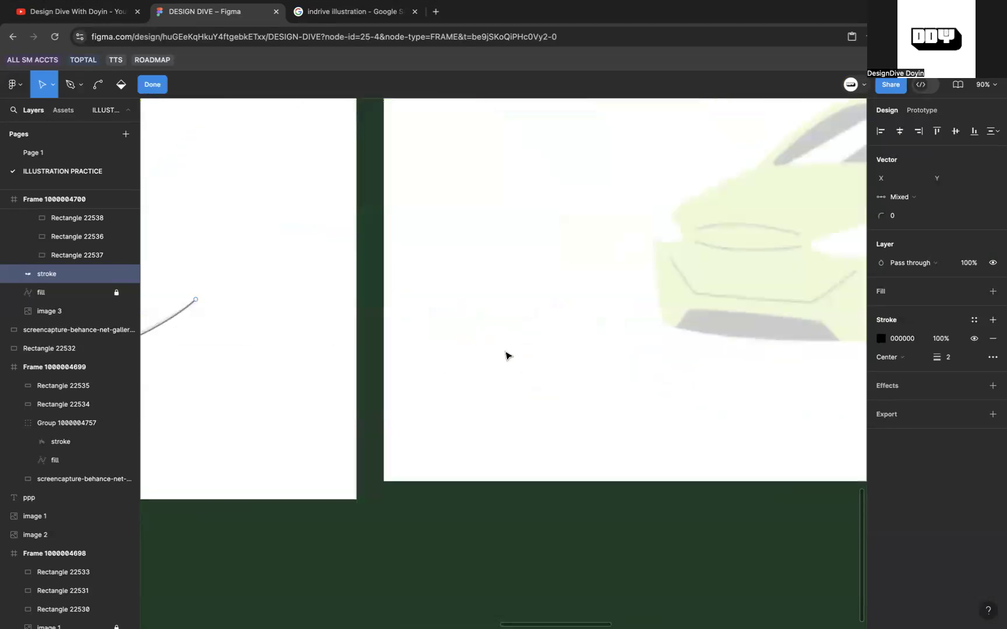
pyautogui.hscroll(-16, 607, 319)
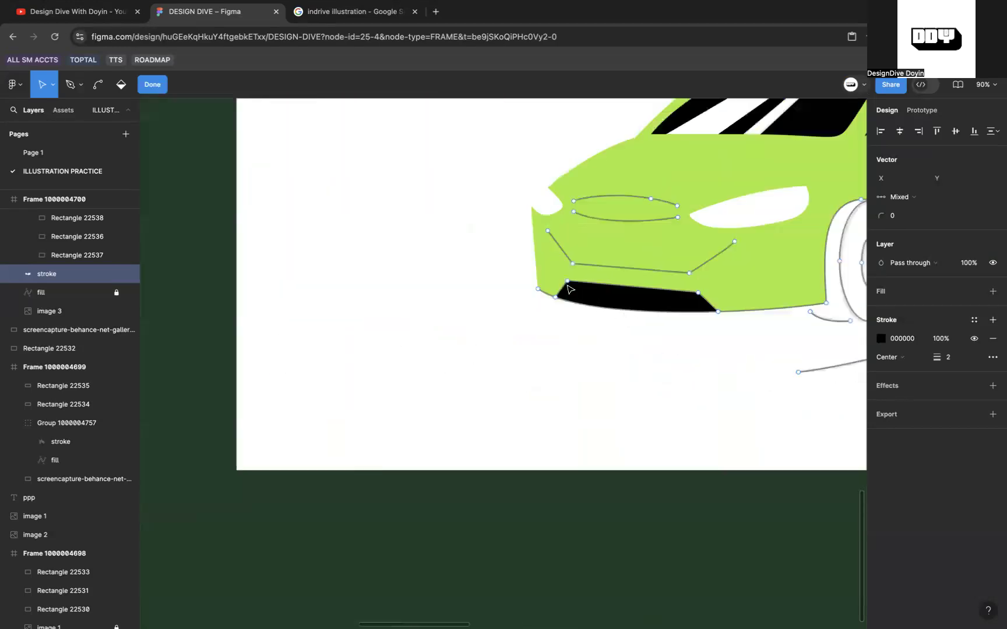
pyautogui.moveTo(525, 279); pyautogui.dragTo(733, 340)
pyautogui.press('BackSpace')
# Check the reference and delete the two outline points forming the front wheel arch.
pyautogui.hscroll(6, 732, 341)
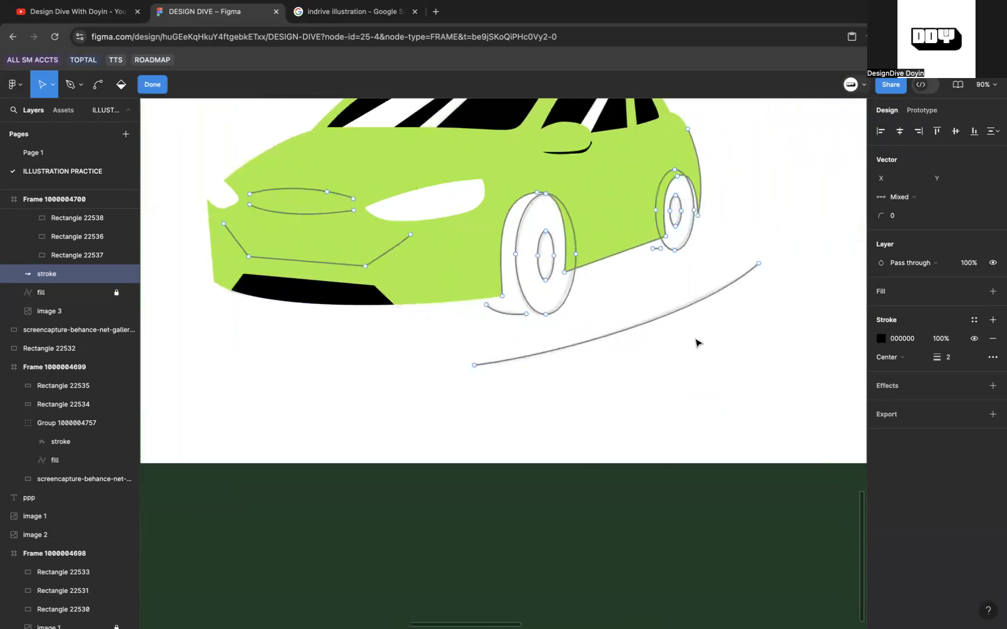
pyautogui.hscroll(10, 697, 342)
pyautogui.hscroll(3, 697, 342)
pyautogui.scroll(-1, 697, 342)
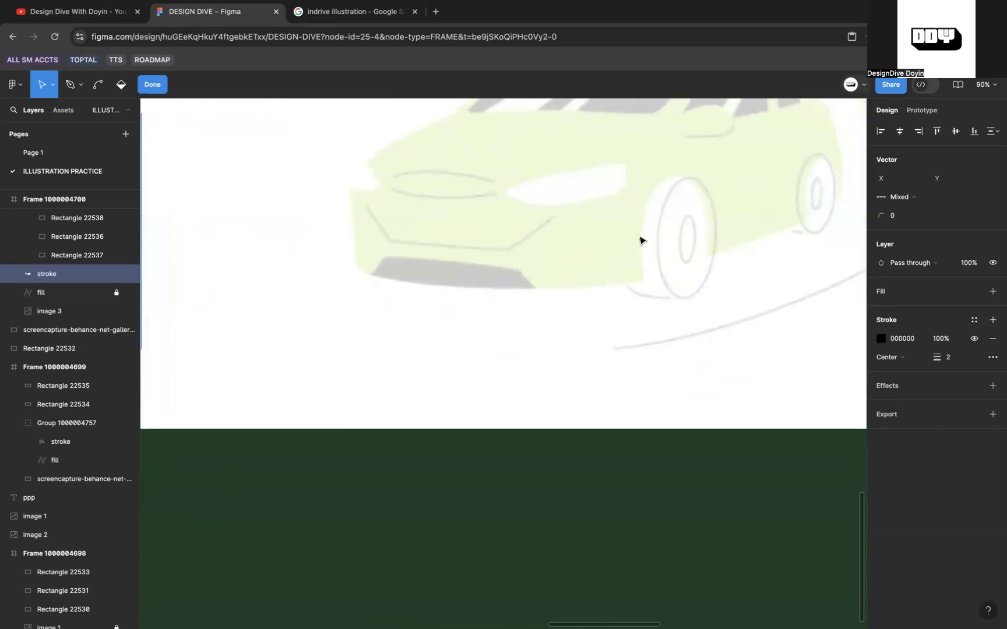
pyautogui.hscroll(-10, 702, 254)
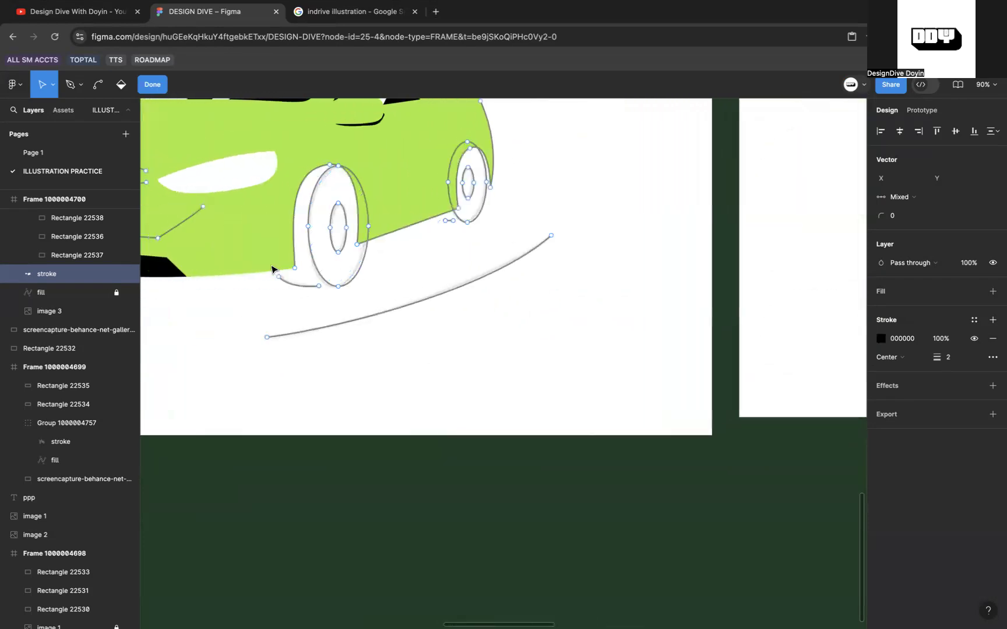
pyautogui.click(294, 269)
pyautogui.press('BackSpace')
pyautogui.click(331, 168)
pyautogui.press('BackSpace')
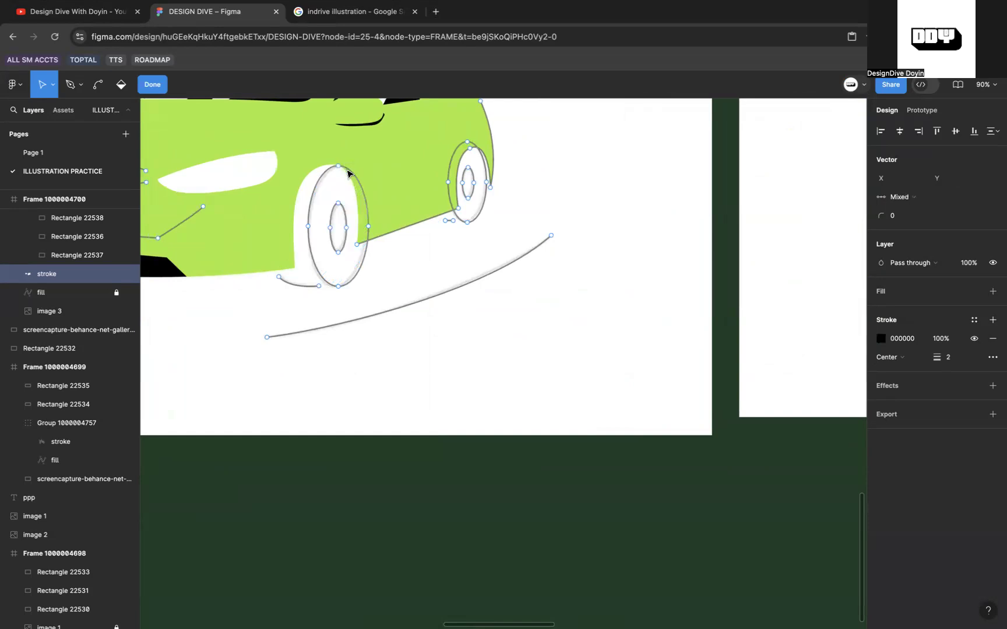
# Add an anchor point with the Pen tool on the sill line between the wheels, and remove that line from the outline.
pyautogui.scroll(-3, 384, 264)
pyautogui.hscroll(10, 384, 264)
pyautogui.hscroll(-9, 384, 264)
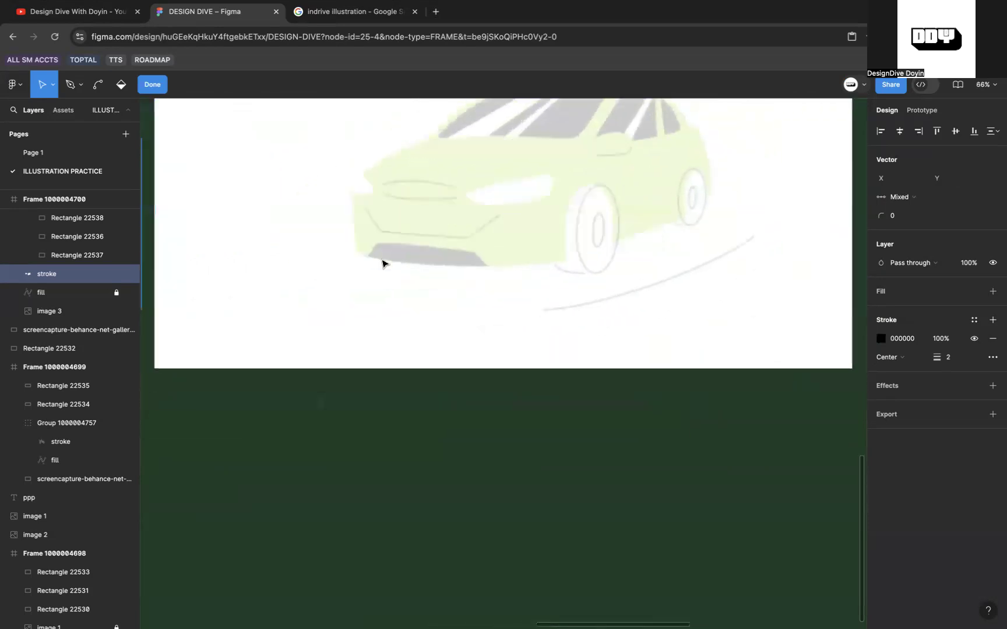
pyautogui.scroll(2, 382, 264)
pyautogui.hscroll(-1, 382, 264)
pyautogui.scroll(5, 298, 234)
pyautogui.hscroll(2, 298, 234)
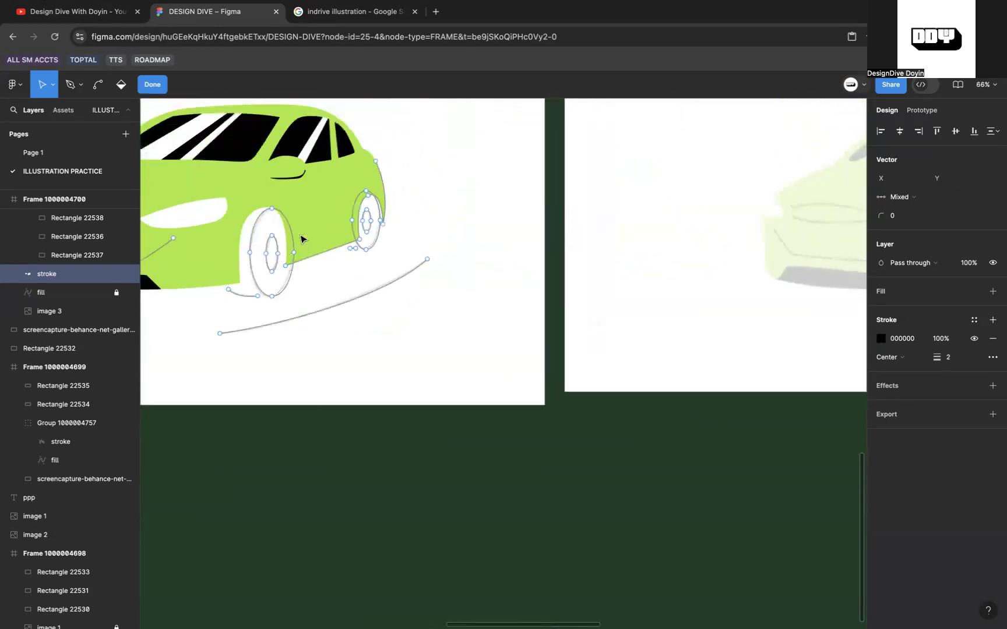
pyautogui.scroll(5, 297, 295)
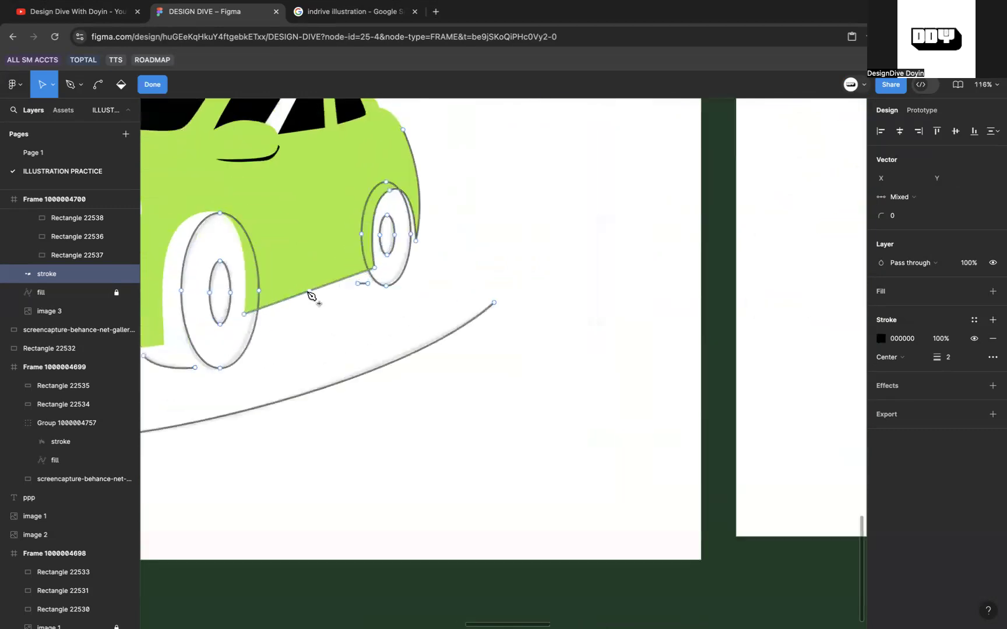
pyautogui.scroll(5, 313, 295)
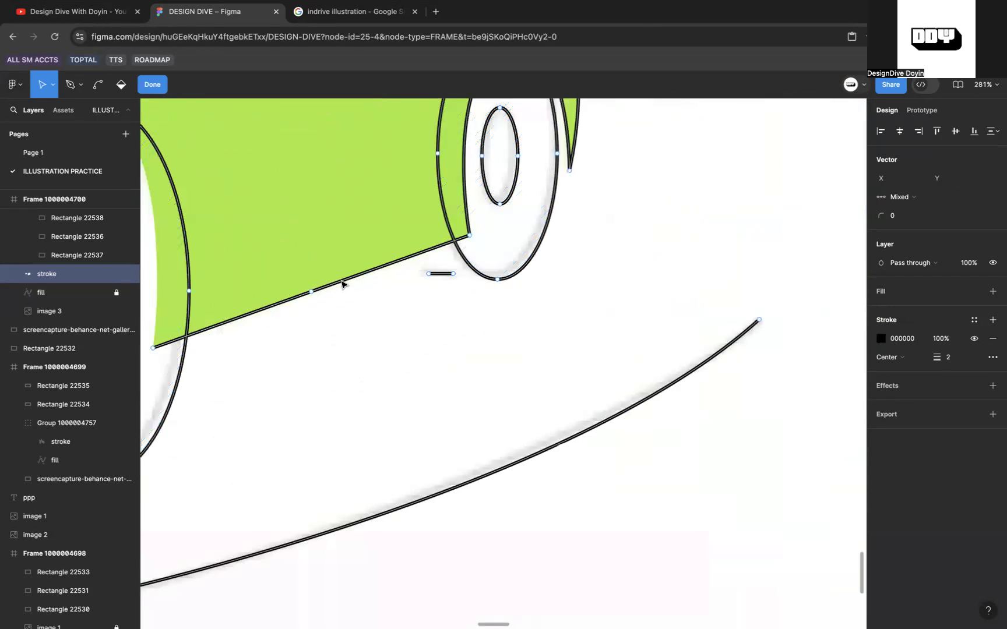
pyautogui.scroll(6, 338, 287)
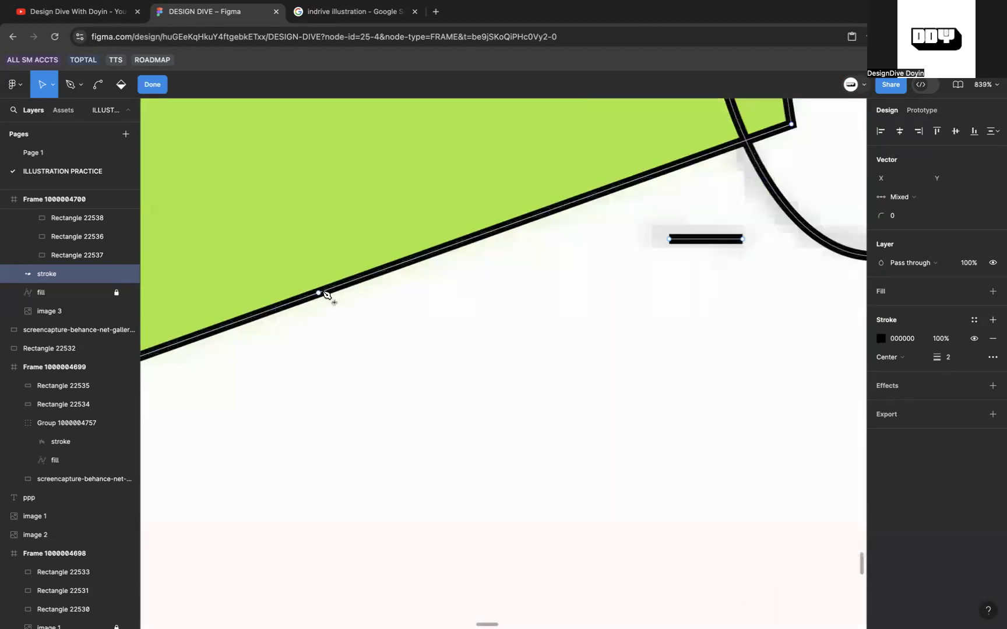
pyautogui.scroll(-4, 326, 295)
pyautogui.press('p')
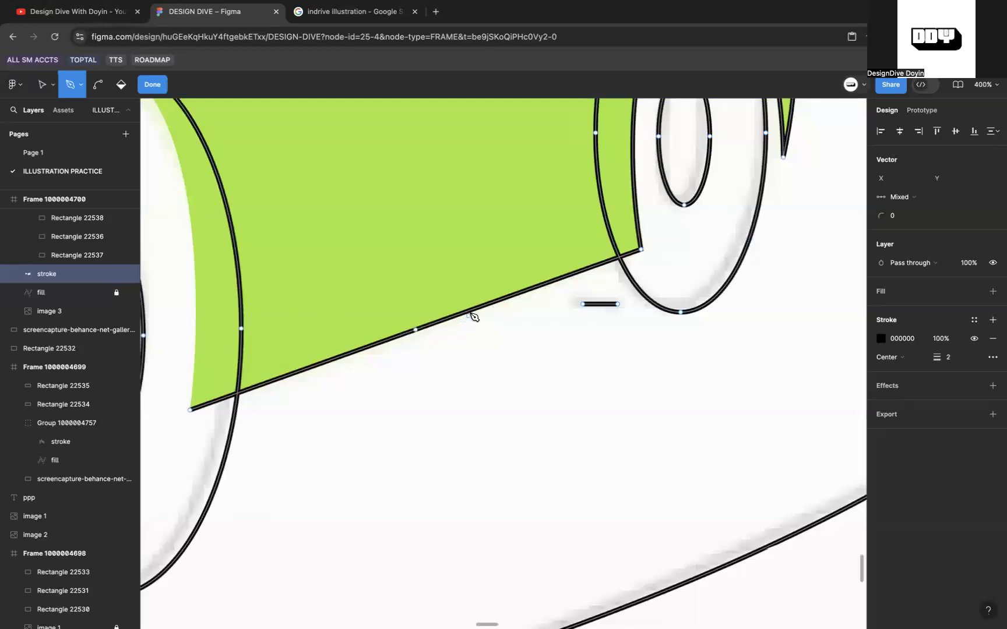
pyautogui.click(473, 309)
pyautogui.press('v')
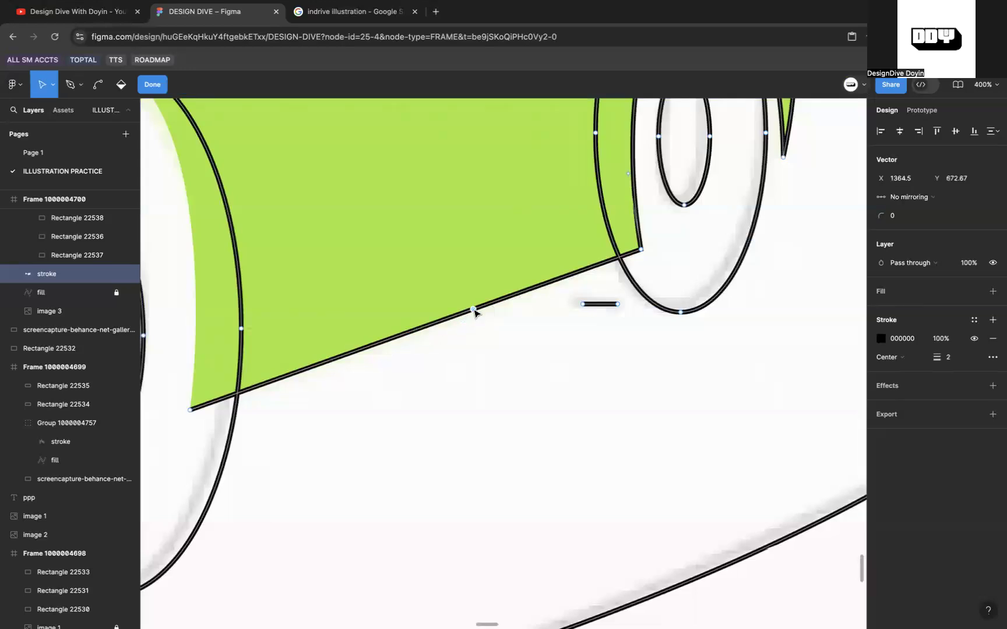
pyautogui.hotkey('ctrl', 'a')
pyautogui.scroll(-4, 475, 312)
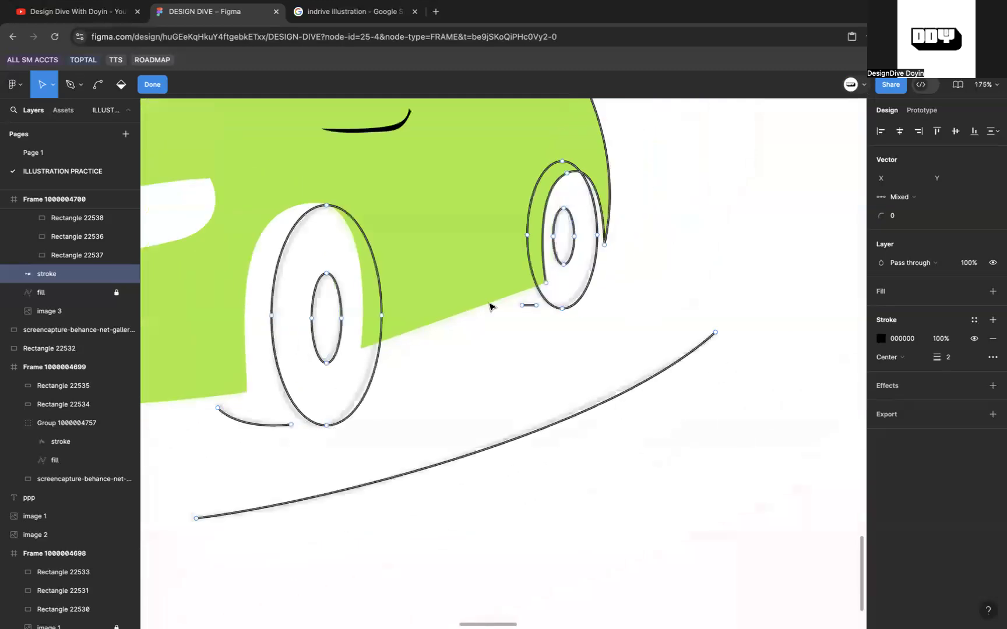
# Compare the rear wheel with the reference and delete the outline points of the rear wheel arch.
pyautogui.hscroll(10, 491, 307)
pyautogui.scroll(-4, 491, 307)
pyautogui.hscroll(4, 491, 307)
pyautogui.scroll(5, 620, 288)
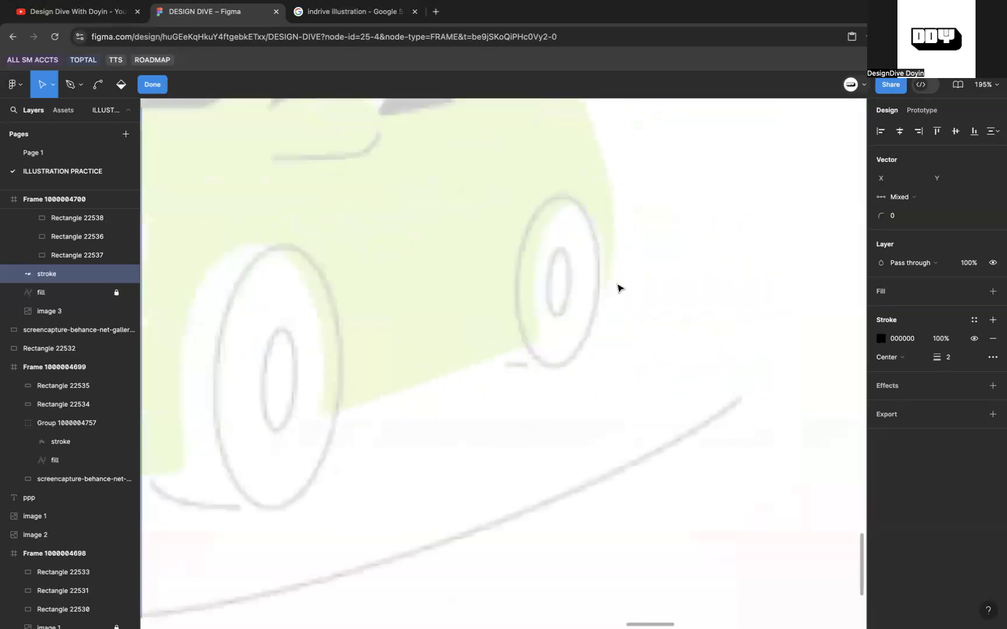
pyautogui.scroll(-2, 548, 313)
pyautogui.hscroll(-10, 401, 353)
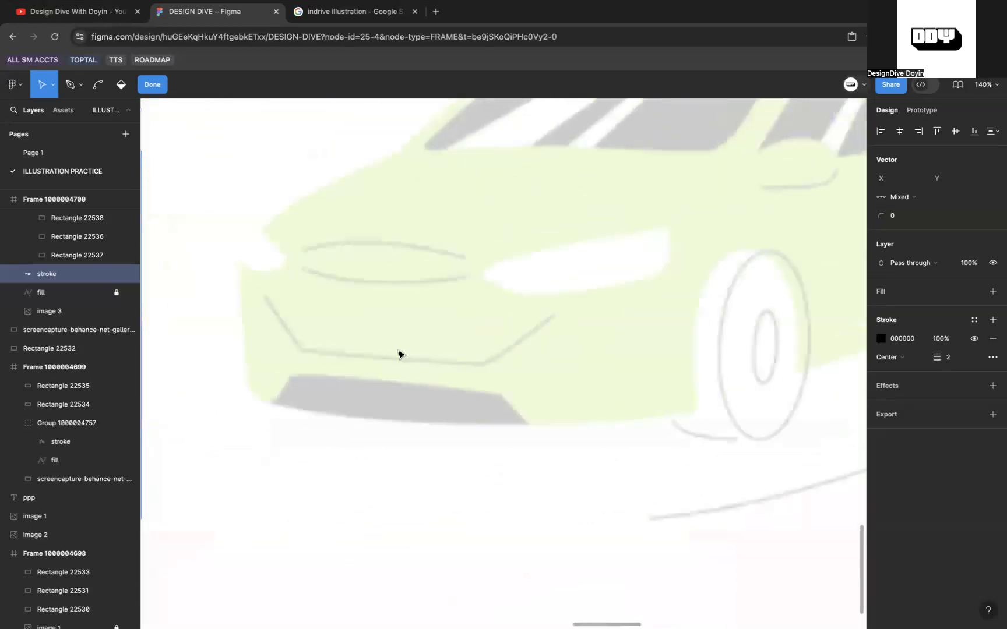
pyautogui.scroll(3, 450, 227)
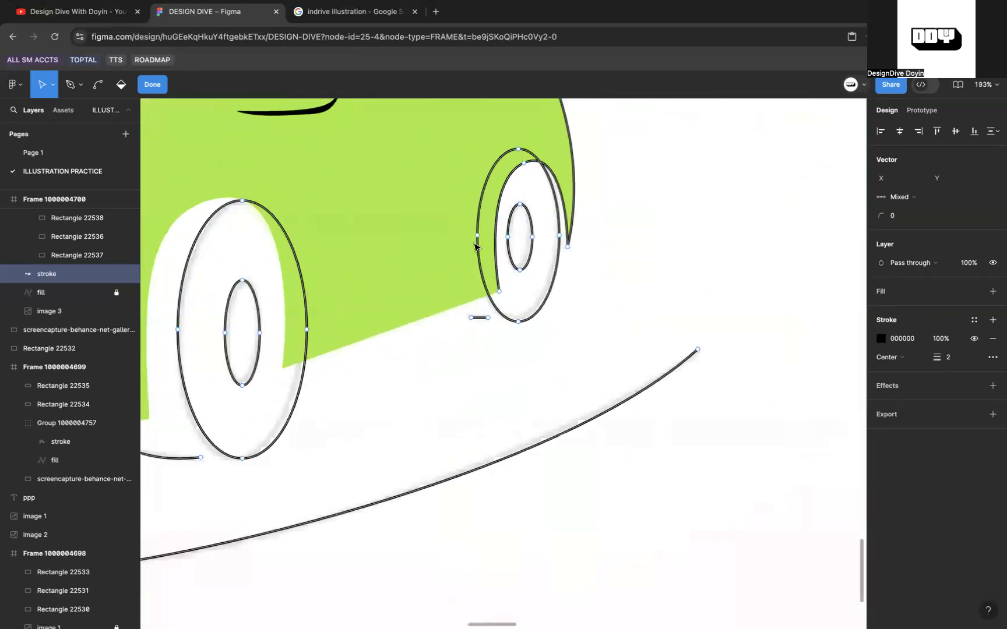
pyautogui.click(498, 291)
pyautogui.click(499, 295)
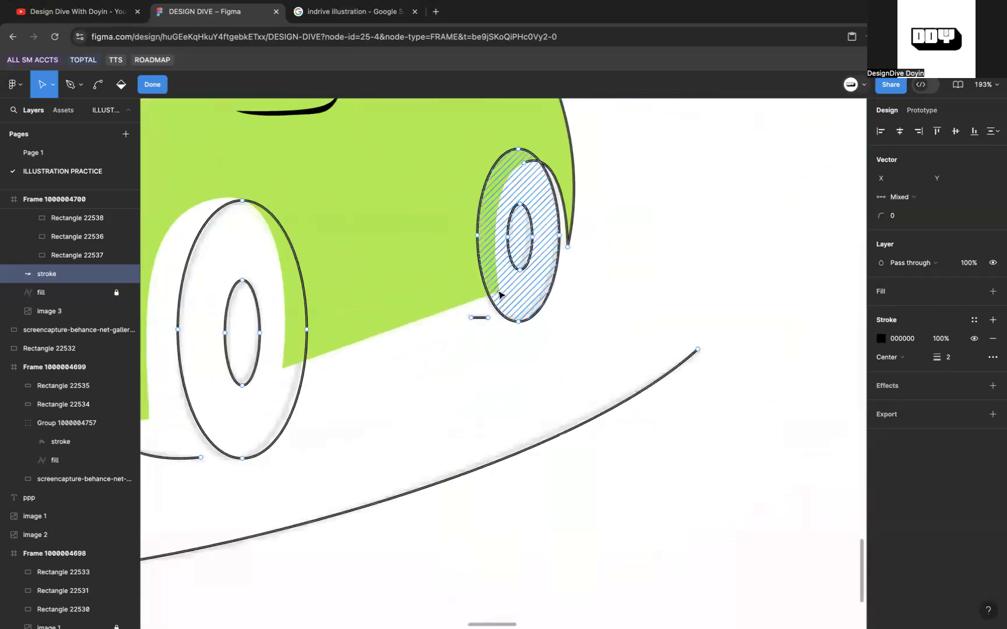
pyautogui.click(525, 164)
pyautogui.press('Delete')
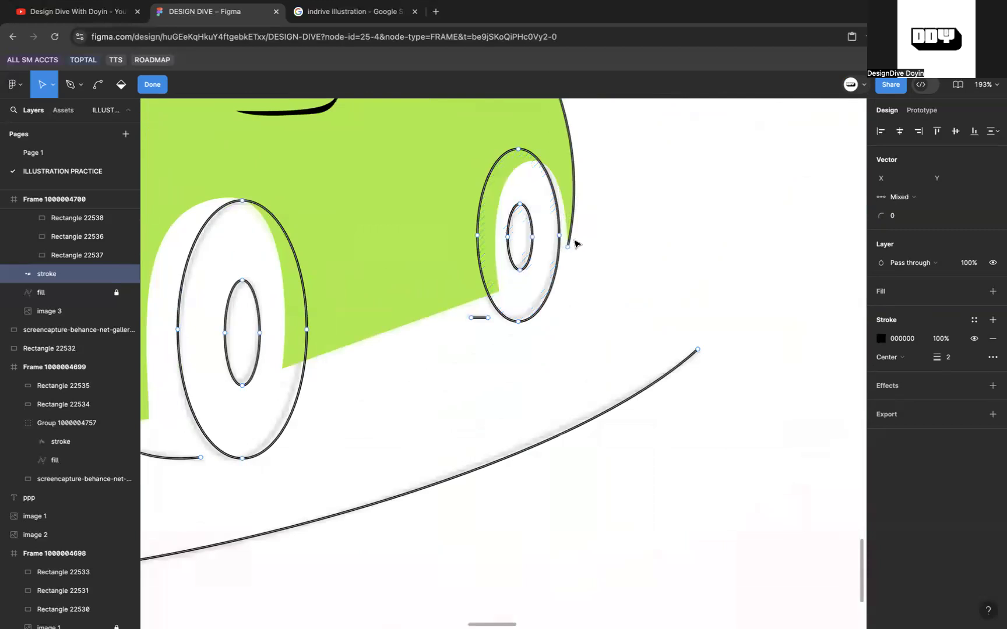
# Delete the remaining outline along the car's rear body edge and finish editing the stroke vector.
pyautogui.scroll(-5, 569, 246)
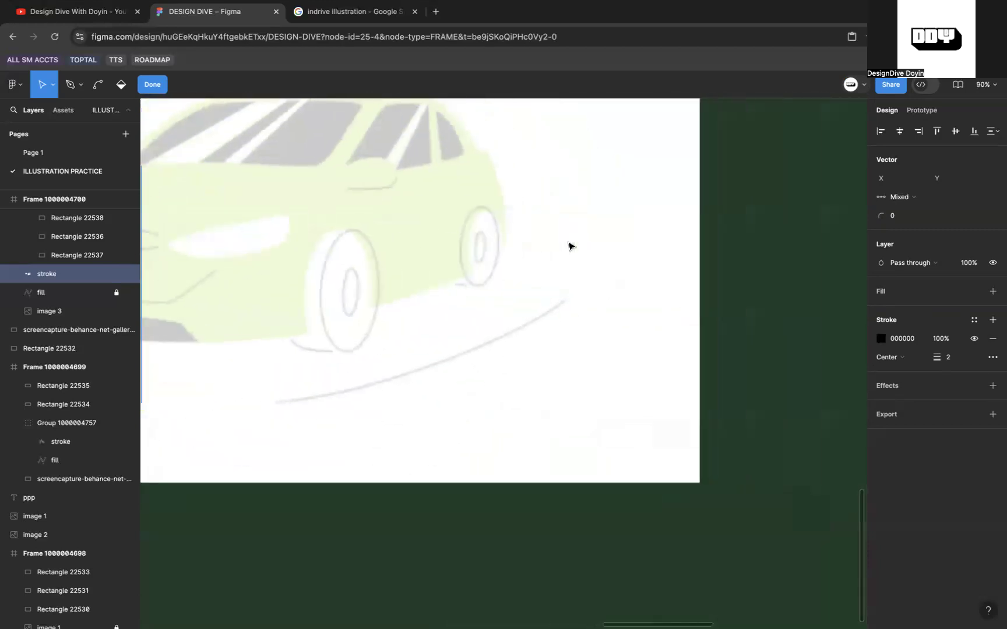
pyautogui.hscroll(-15, 528, 278)
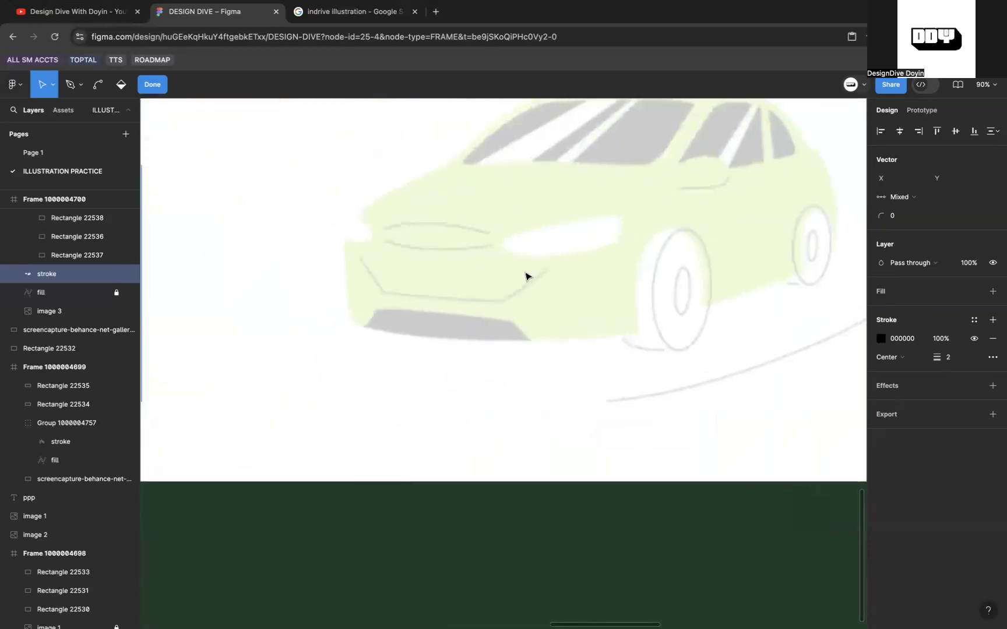
pyautogui.click(522, 254)
pyautogui.press('Delete')
pyautogui.scroll(-4, 485, 198)
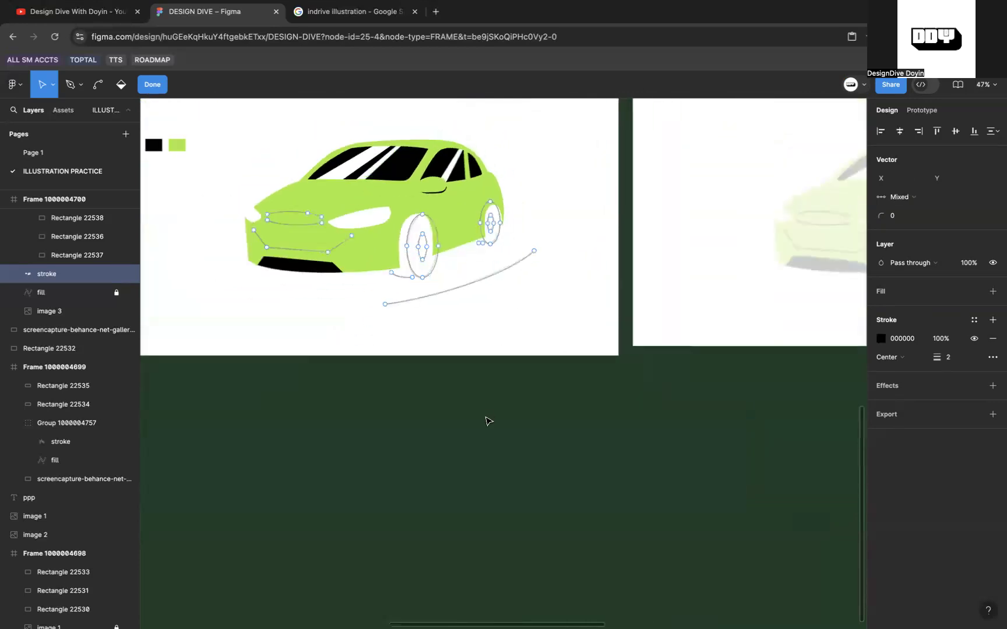
pyautogui.press('Escape')
pyautogui.press('Escape')
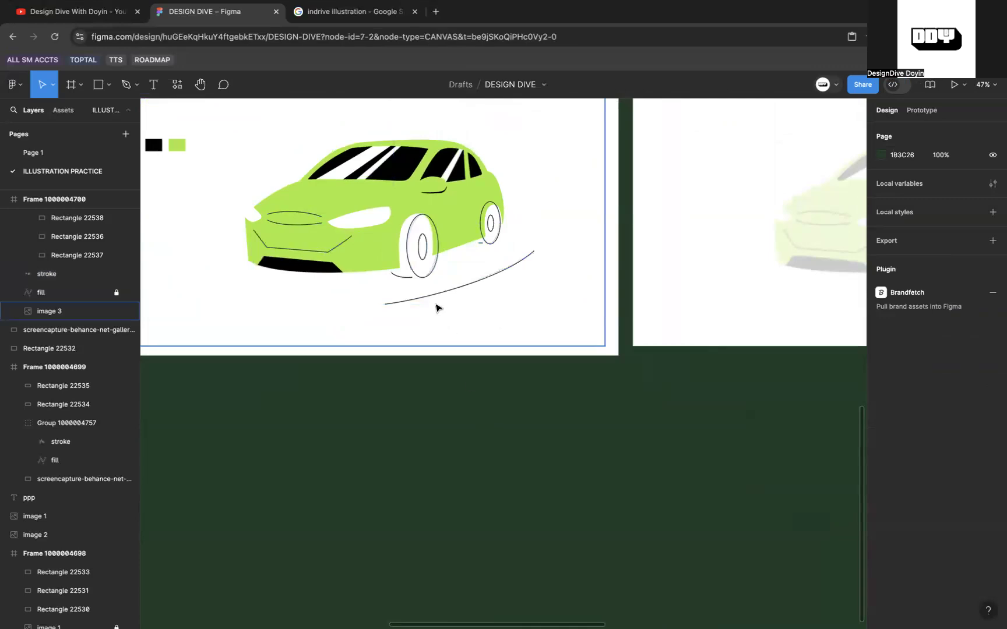
# Recolour the stroke layer with the dark green 1B3C26 sampled from the canvas background, and deselect it.
pyautogui.click(428, 296)
pyautogui.click(881, 396)
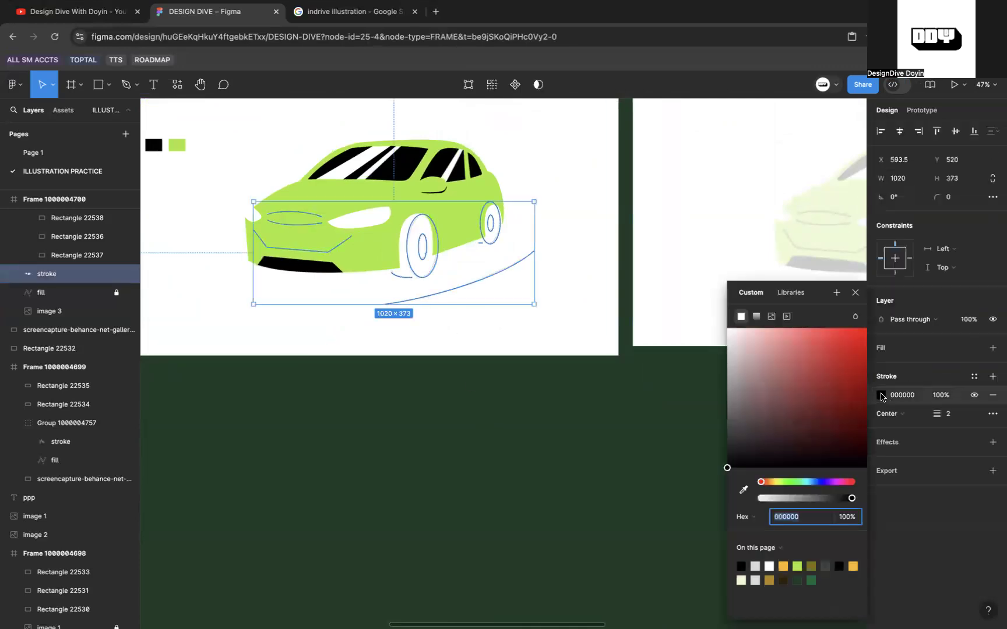
pyautogui.click(743, 490)
pyautogui.hscroll(5, 569, 368)
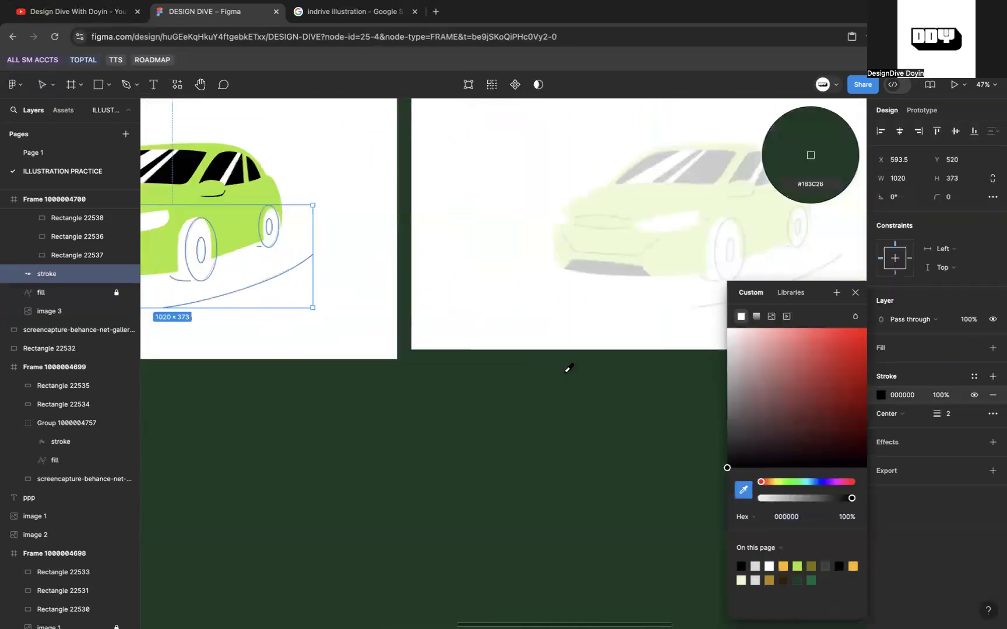
pyautogui.hscroll(-3, 568, 369)
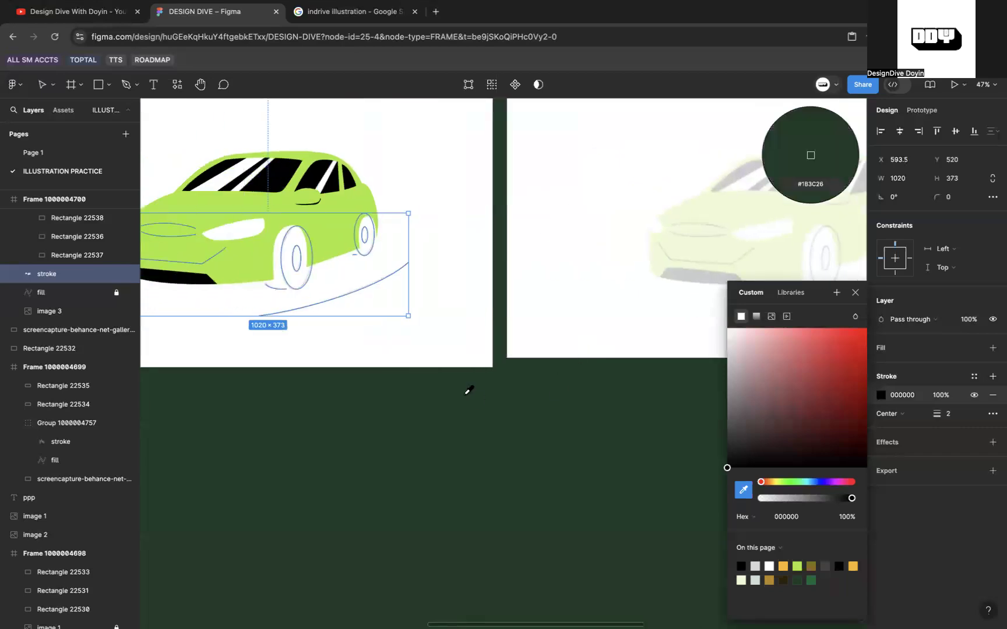
pyautogui.click(469, 389)
pyautogui.hotkey('shift', '1')
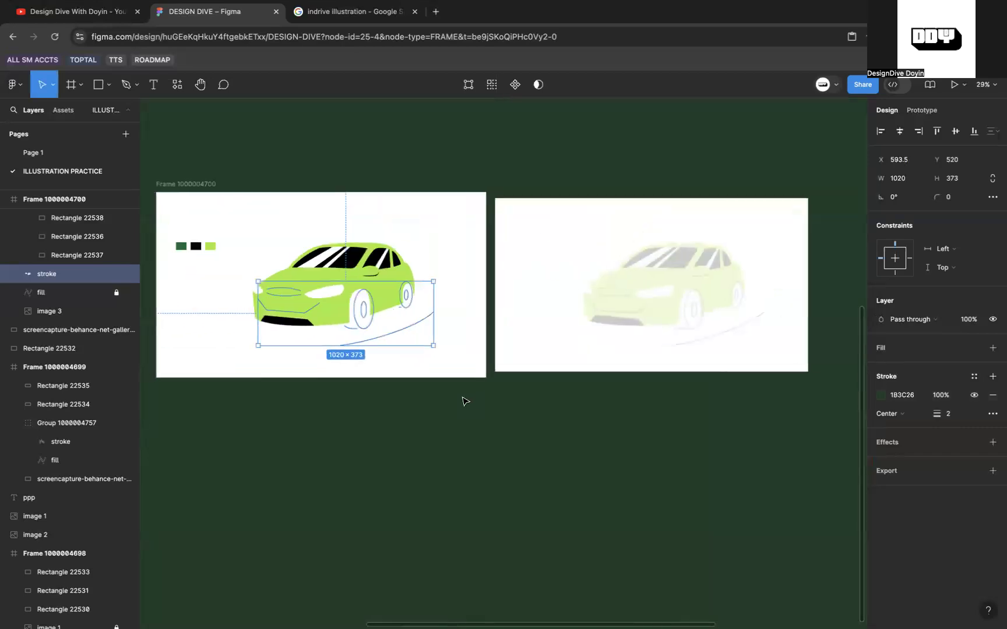
pyautogui.click(464, 400)
pyautogui.scroll(3, 465, 401)
pyautogui.hscroll(3, 348, 317)
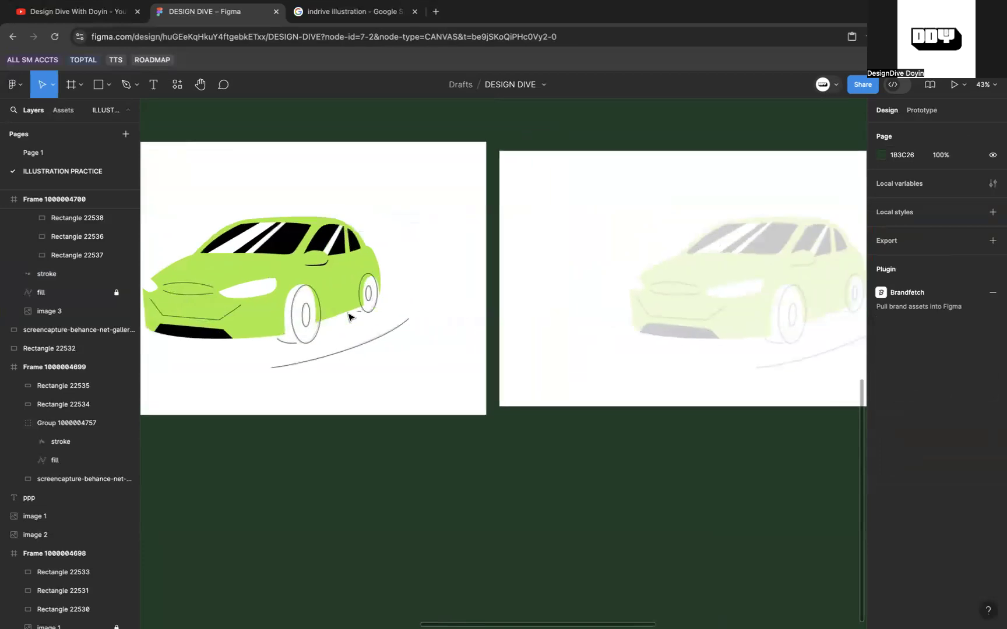
# Examine the traced car illustration up close, checking its outlines, wheels and fills.
pyautogui.hscroll(-1, 351, 317)
pyautogui.hscroll(1, 350, 317)
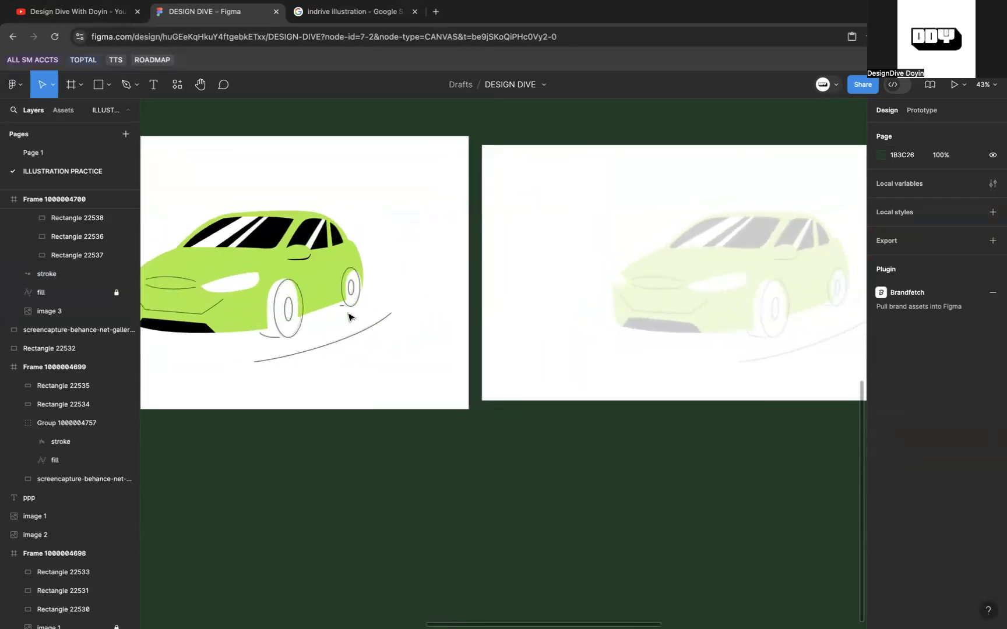
pyautogui.scroll(5, 573, 300)
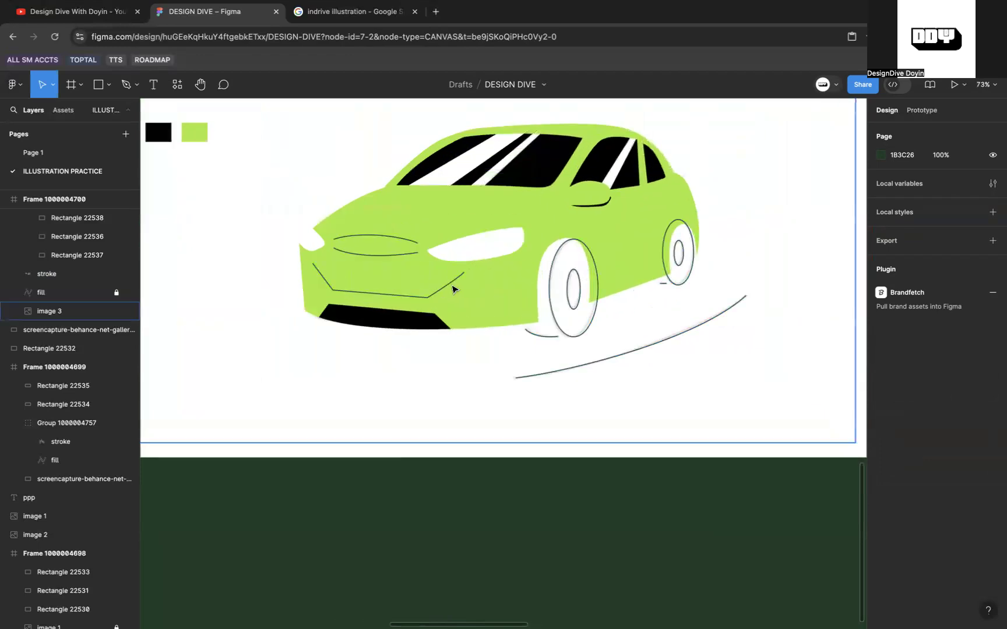
pyautogui.scroll(-3, 449, 287)
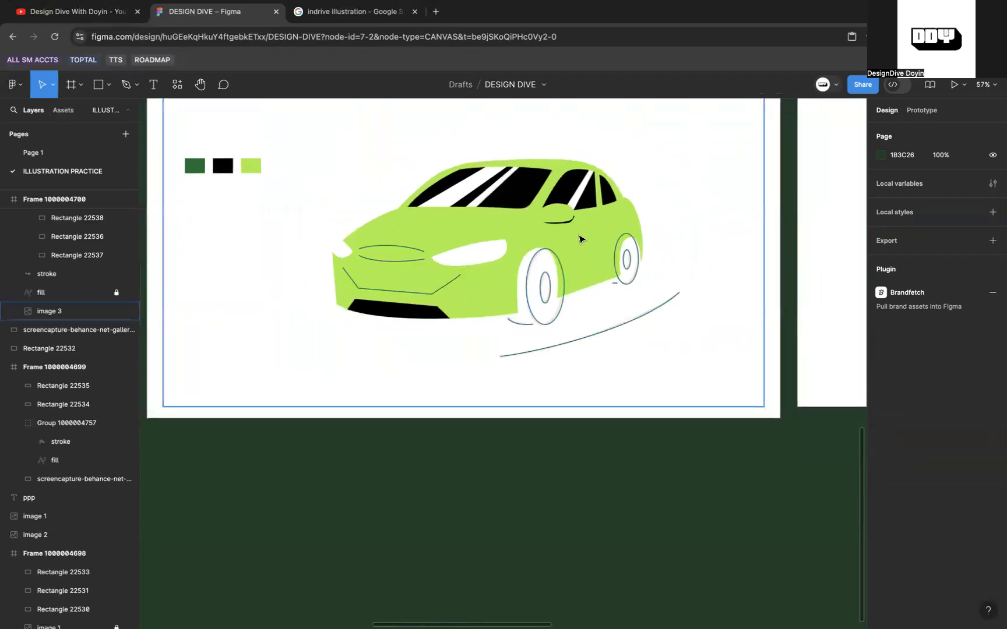
pyautogui.scroll(3, 583, 235)
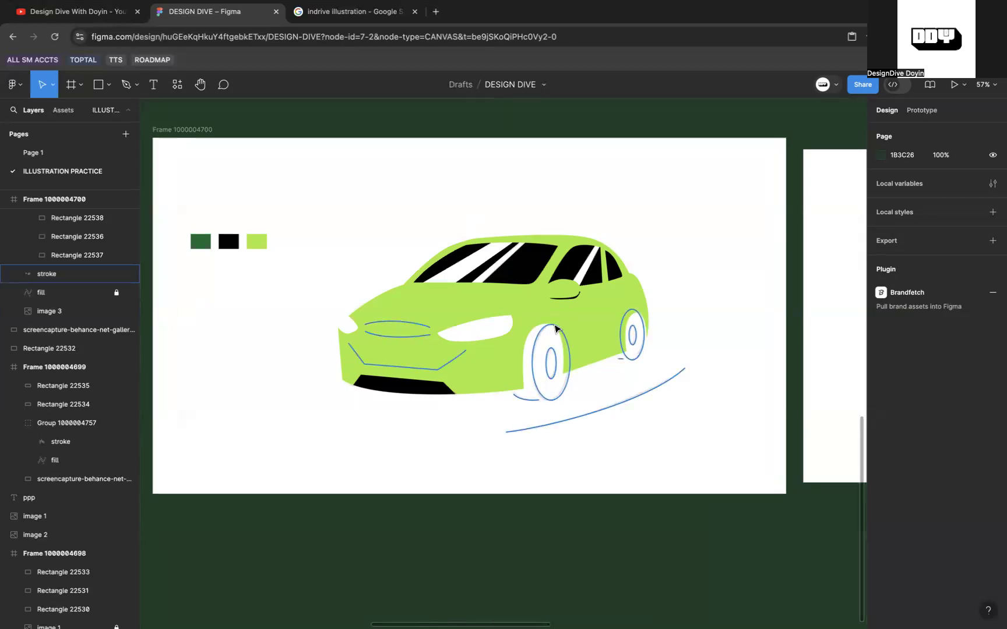
pyautogui.scroll(-2, 555, 329)
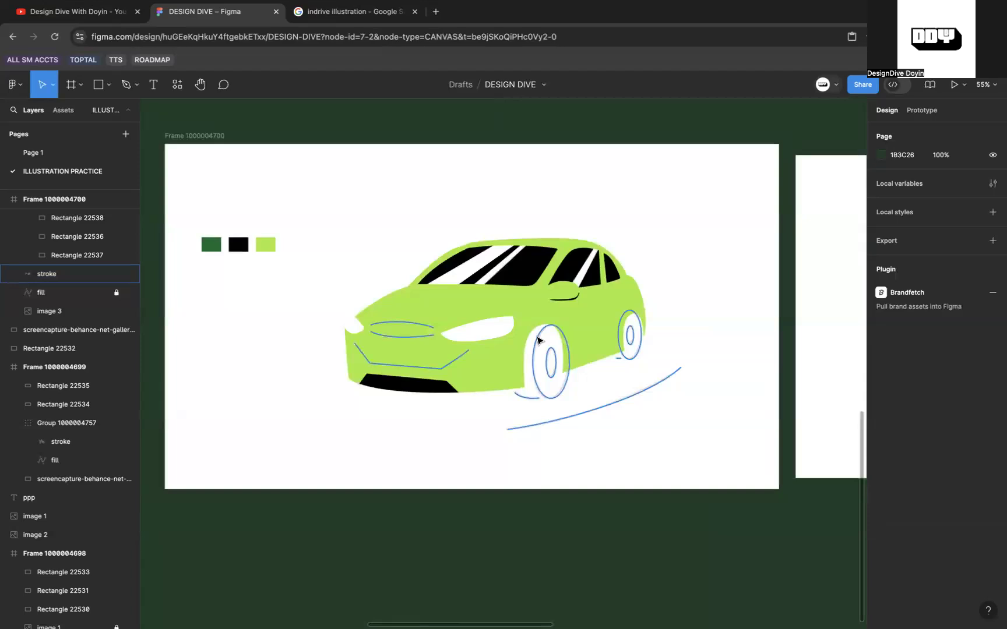
pyautogui.scroll(-2, 562, 306)
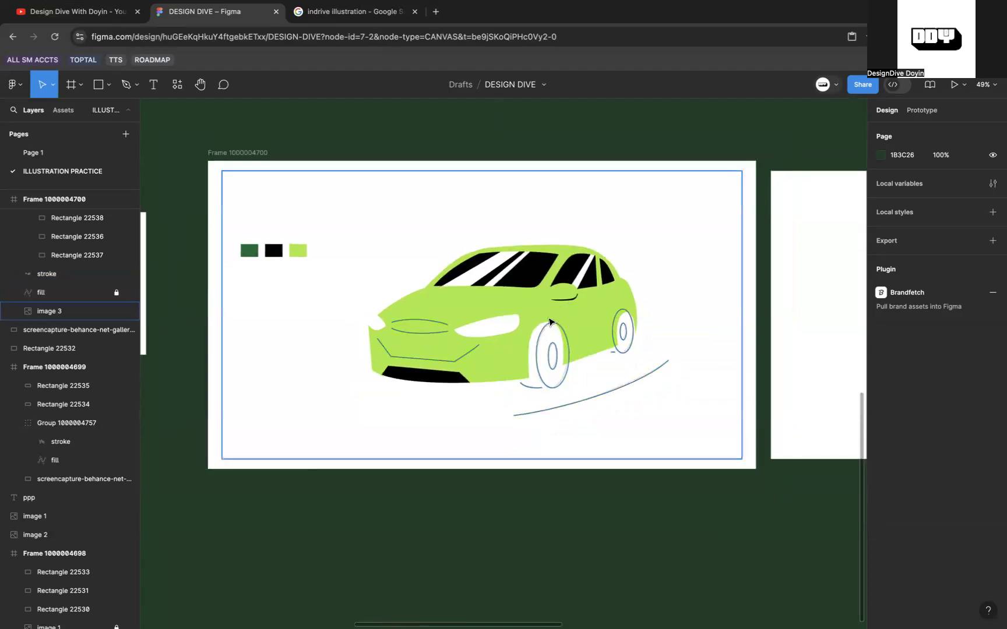
# Look over the rickshaw illustration and the vehicle reference sheet elsewhere on the page, and return to the car frame.
pyautogui.scroll(-5, 550, 321)
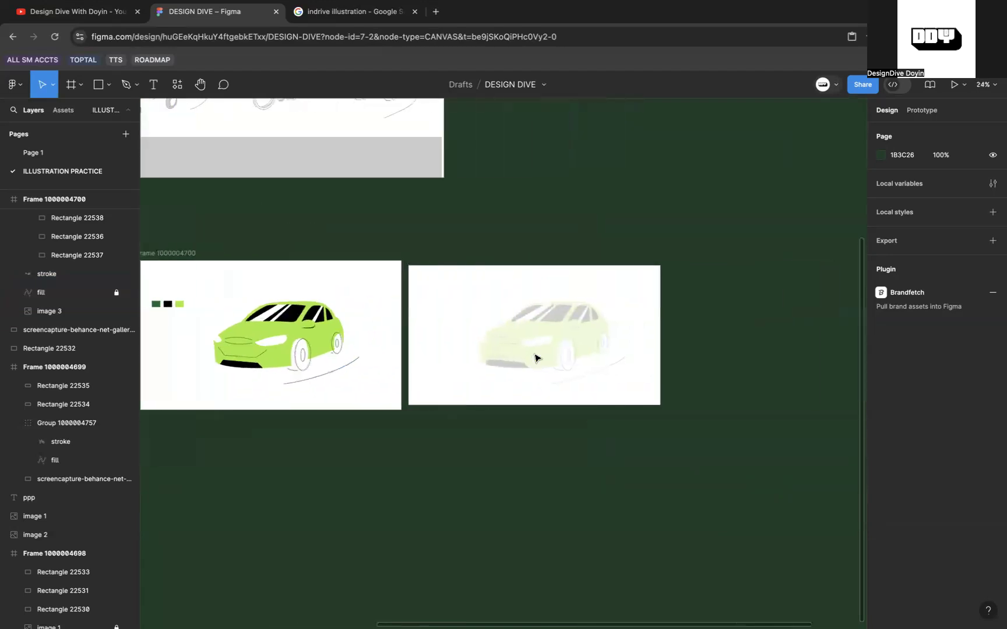
pyautogui.hscroll(-5, 547, 366)
pyautogui.scroll(2, 548, 366)
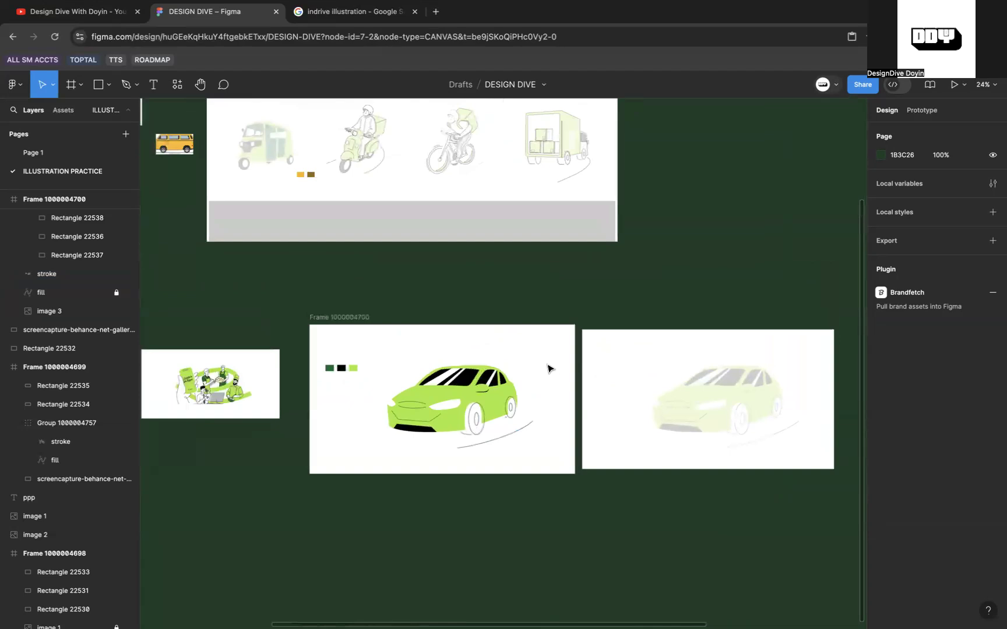
pyautogui.scroll(10, 547, 367)
pyautogui.hscroll(-10, 548, 368)
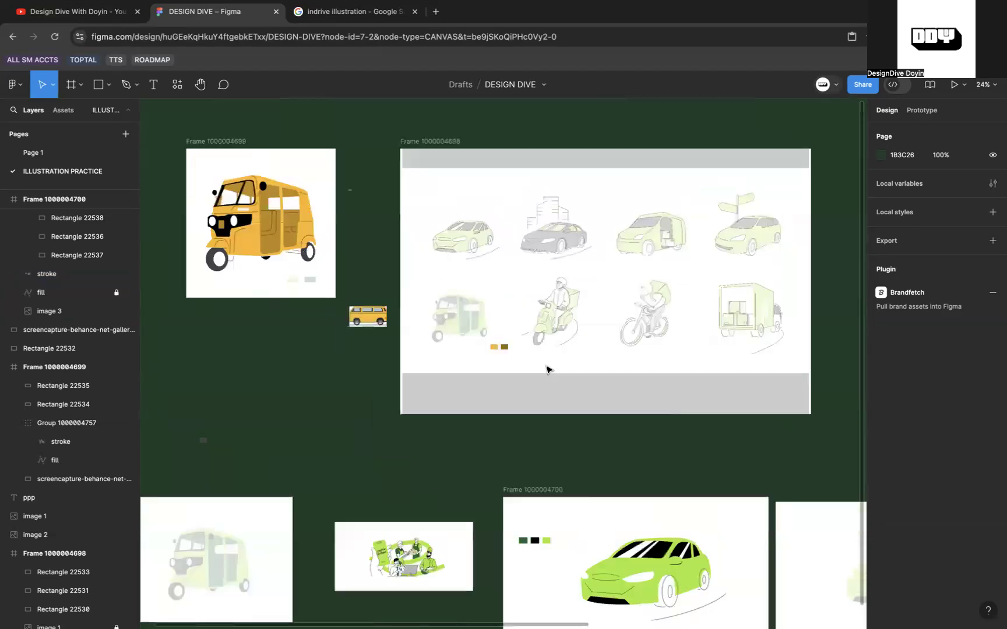
pyautogui.scroll(-10, 386, 326)
pyautogui.hscroll(12, 386, 325)
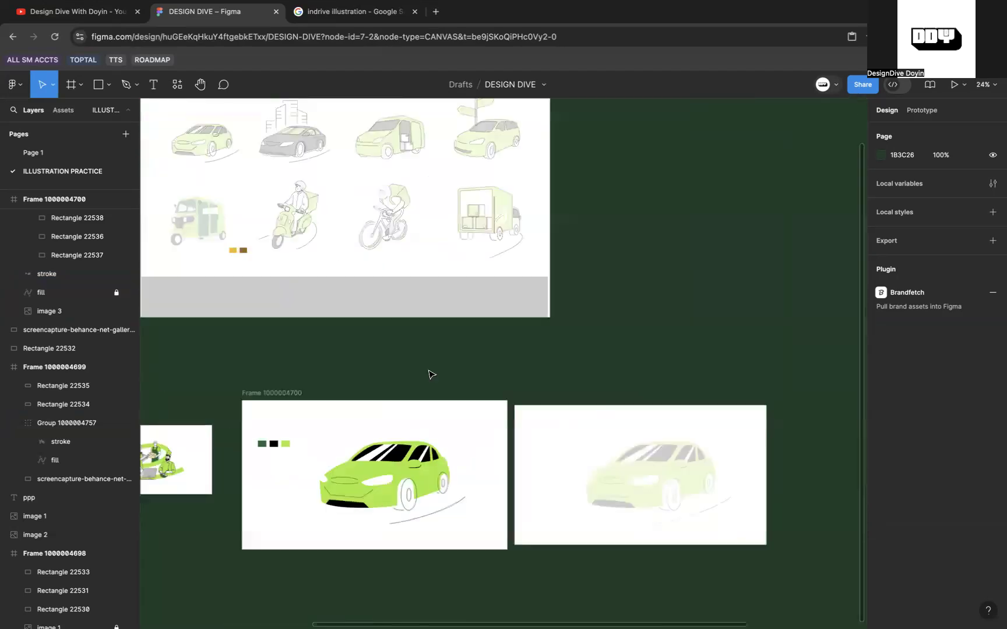
# Select the reference image behind the traced car and compare the illustration with the faded car reference in the adjacent frame.
pyautogui.click(419, 340)
pyautogui.scroll(5, 419, 338)
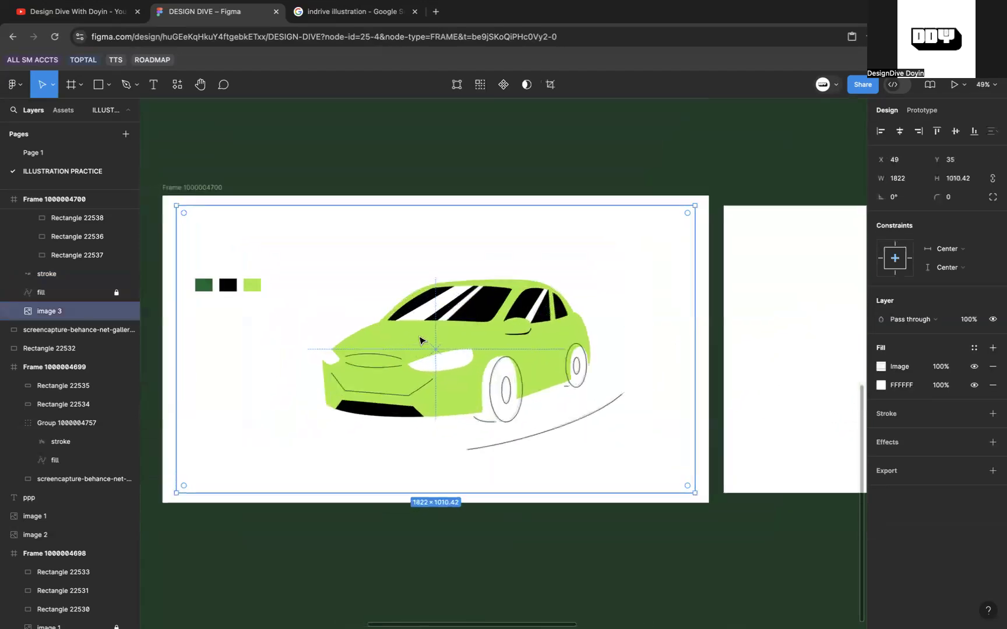
pyautogui.scroll(1, 423, 316)
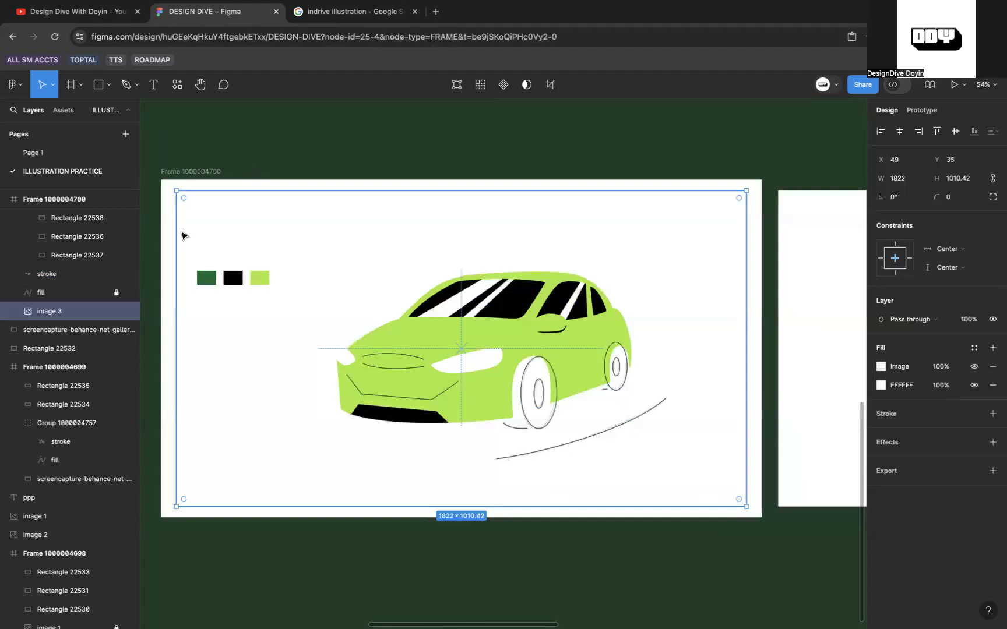
pyautogui.hscroll(10, 375, 289)
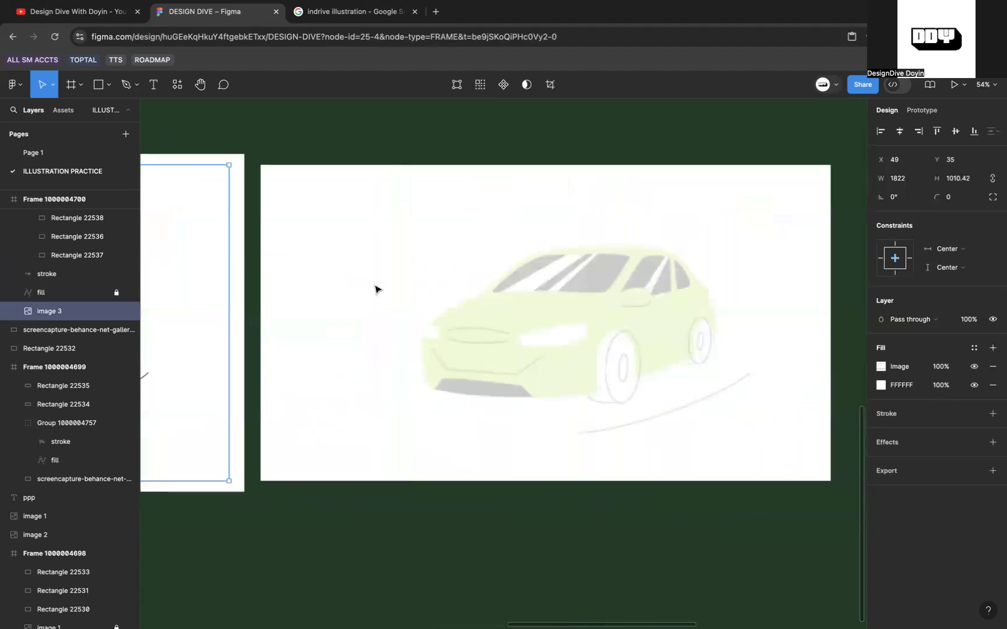
pyautogui.hscroll(-10, 375, 290)
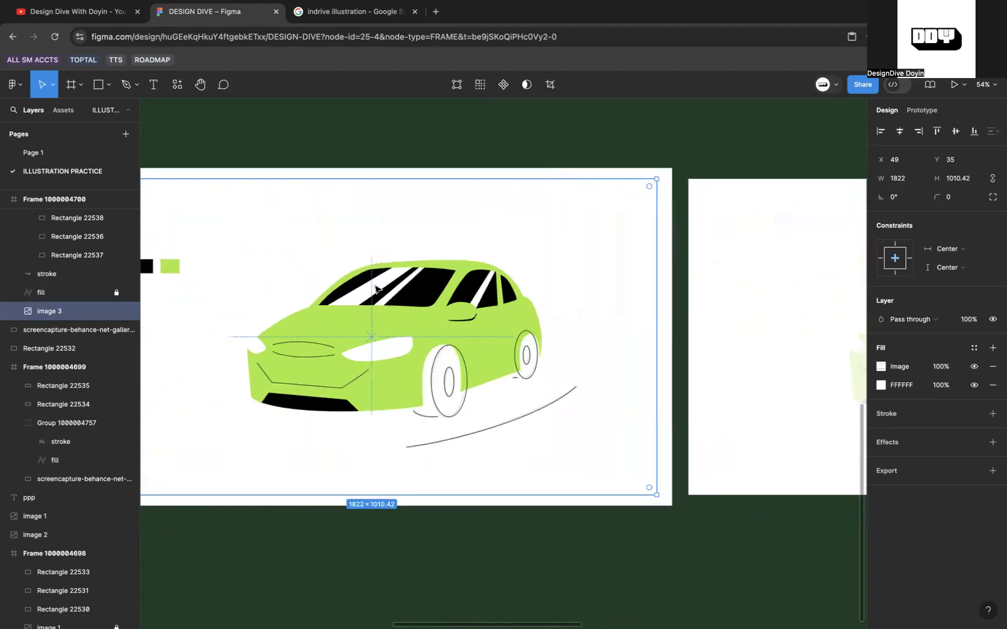
pyautogui.hscroll(-1, 375, 290)
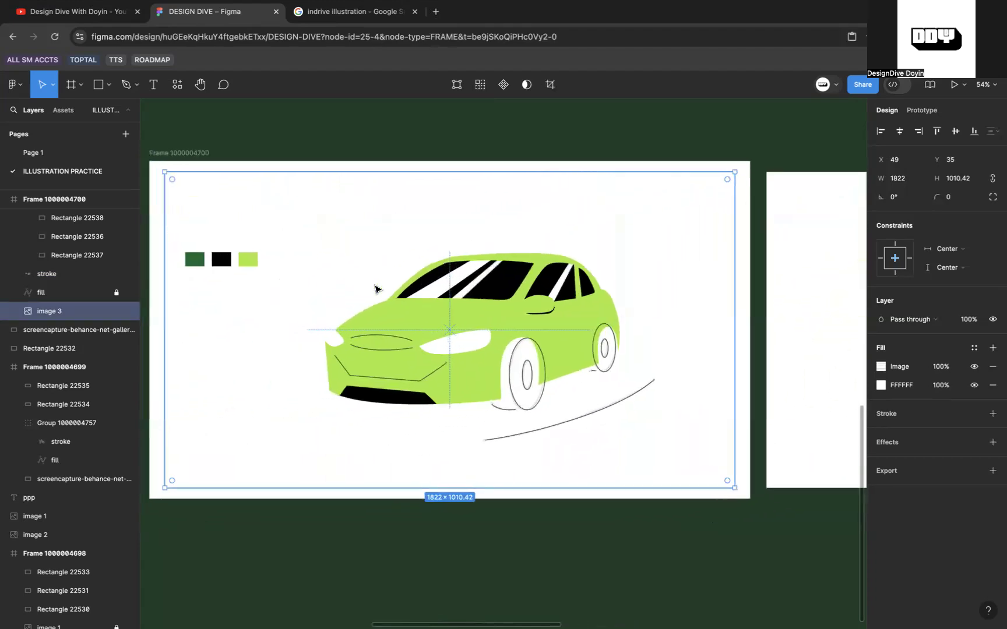